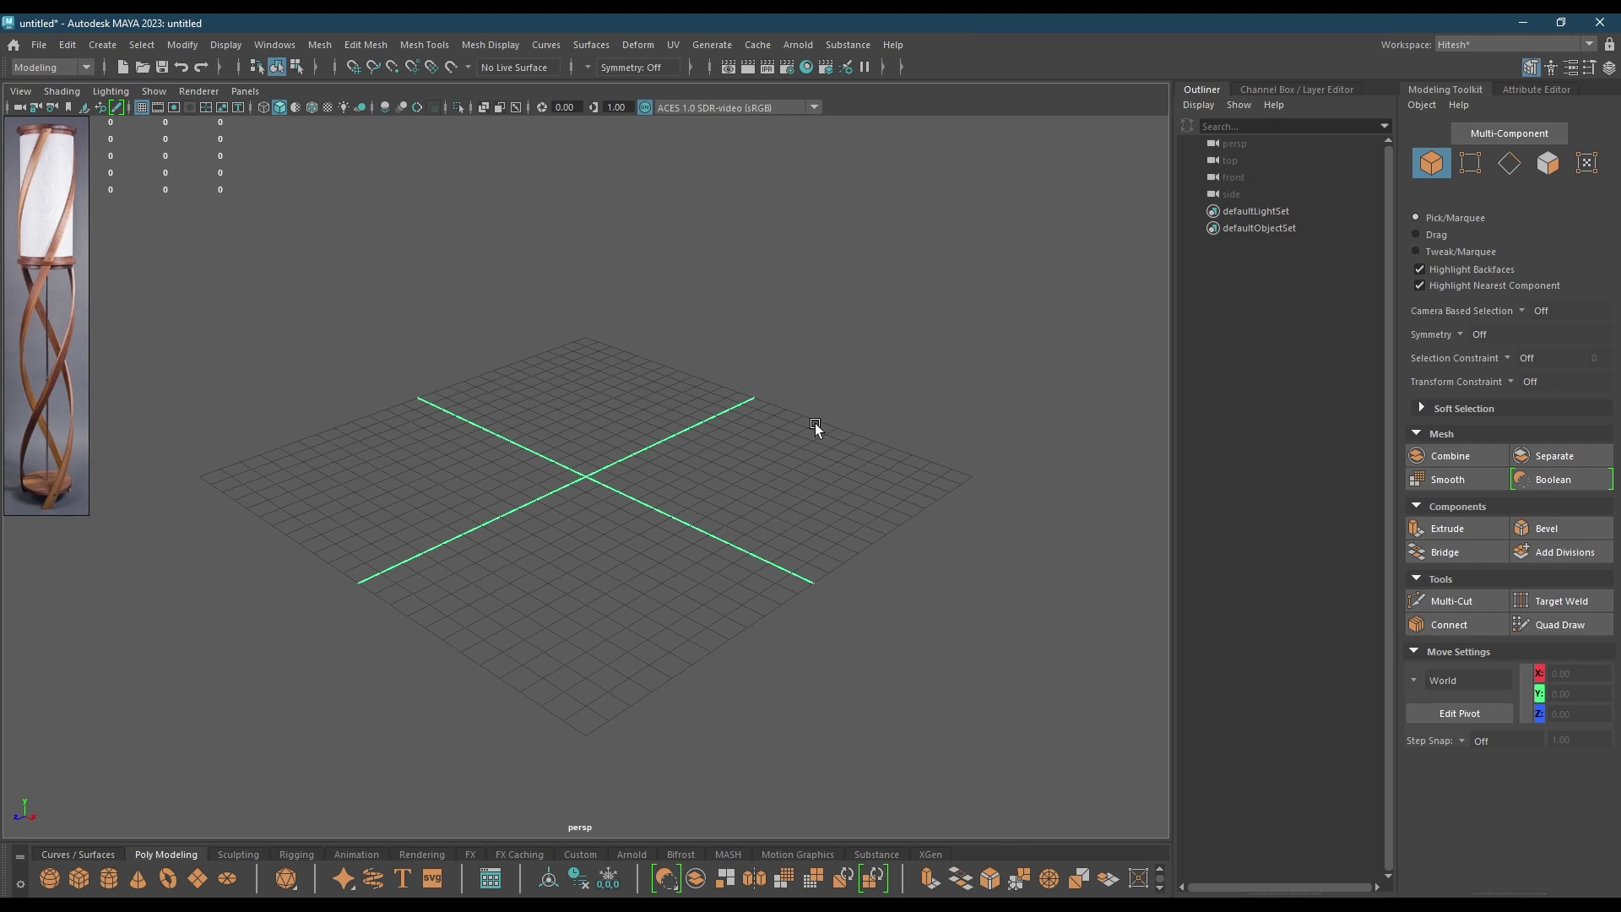
- Create a polygon cylinder at the centre of the grid
{"action": "right_click", "coordinate": [579, 352], "text": "shift"}
{"action": "right_click_drag", "start_coordinate": [575, 402], "coordinate": [482, 359], "text": "shift"}
{"action": "scroll", "coordinate": [483, 361], "scroll_direction": "up", "scroll_amount": 4}
{"action": "left_click_drag", "start_coordinate": [483, 360], "coordinate": [533, 363], "text": "alt"}
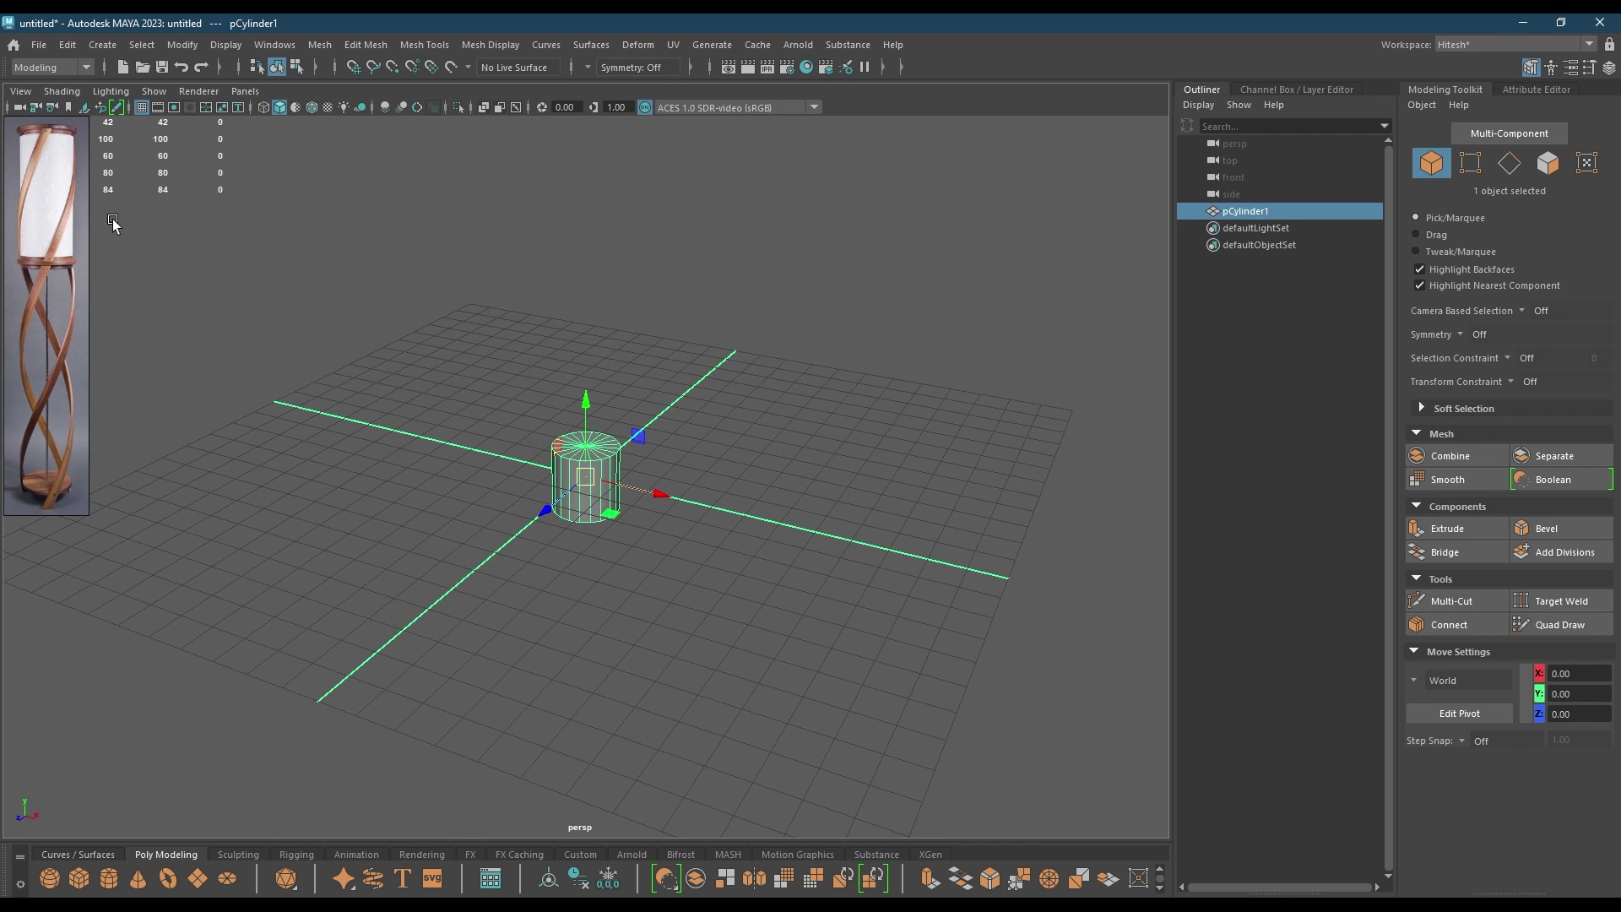
- Set the cylinder's height to 4.3 while judging its proportions in the front view
{"action": "key", "text": "space"}
{"action": "left_click_drag", "start_coordinate": [478, 463], "coordinate": [478, 483]}
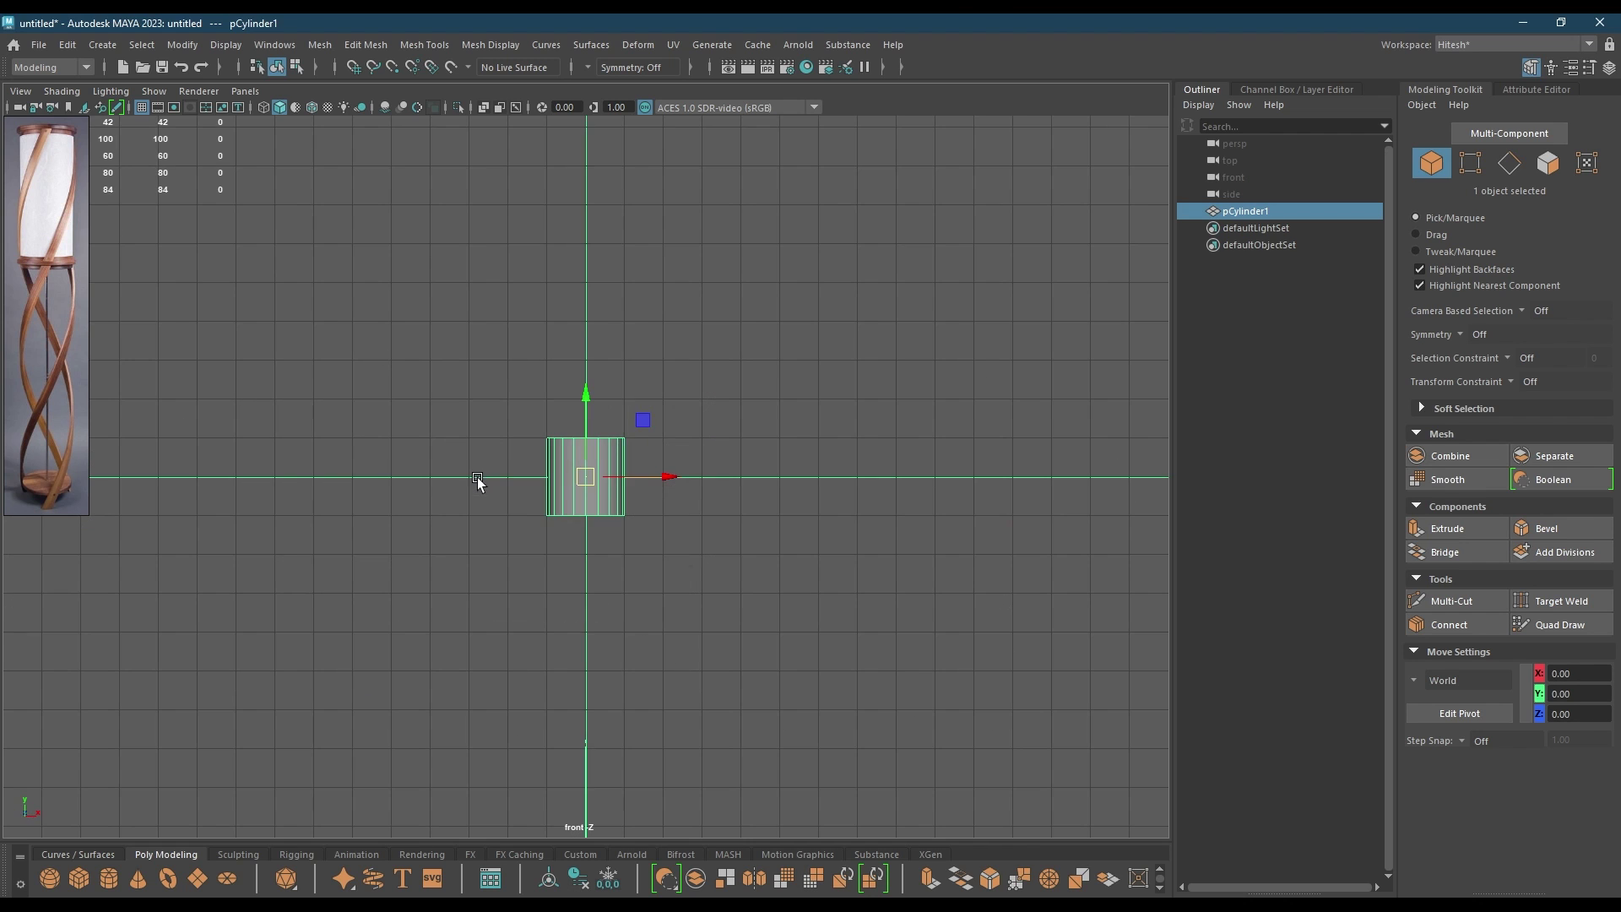
{"action": "right_click_drag", "start_coordinate": [651, 645], "coordinate": [705, 683], "text": "alt"}
{"action": "scroll", "coordinate": [626, 507], "scroll_direction": "up", "scroll_amount": 1}
{"action": "key", "text": "t"}
{"action": "scroll", "coordinate": [616, 494], "scroll_direction": "down", "scroll_amount": 3}
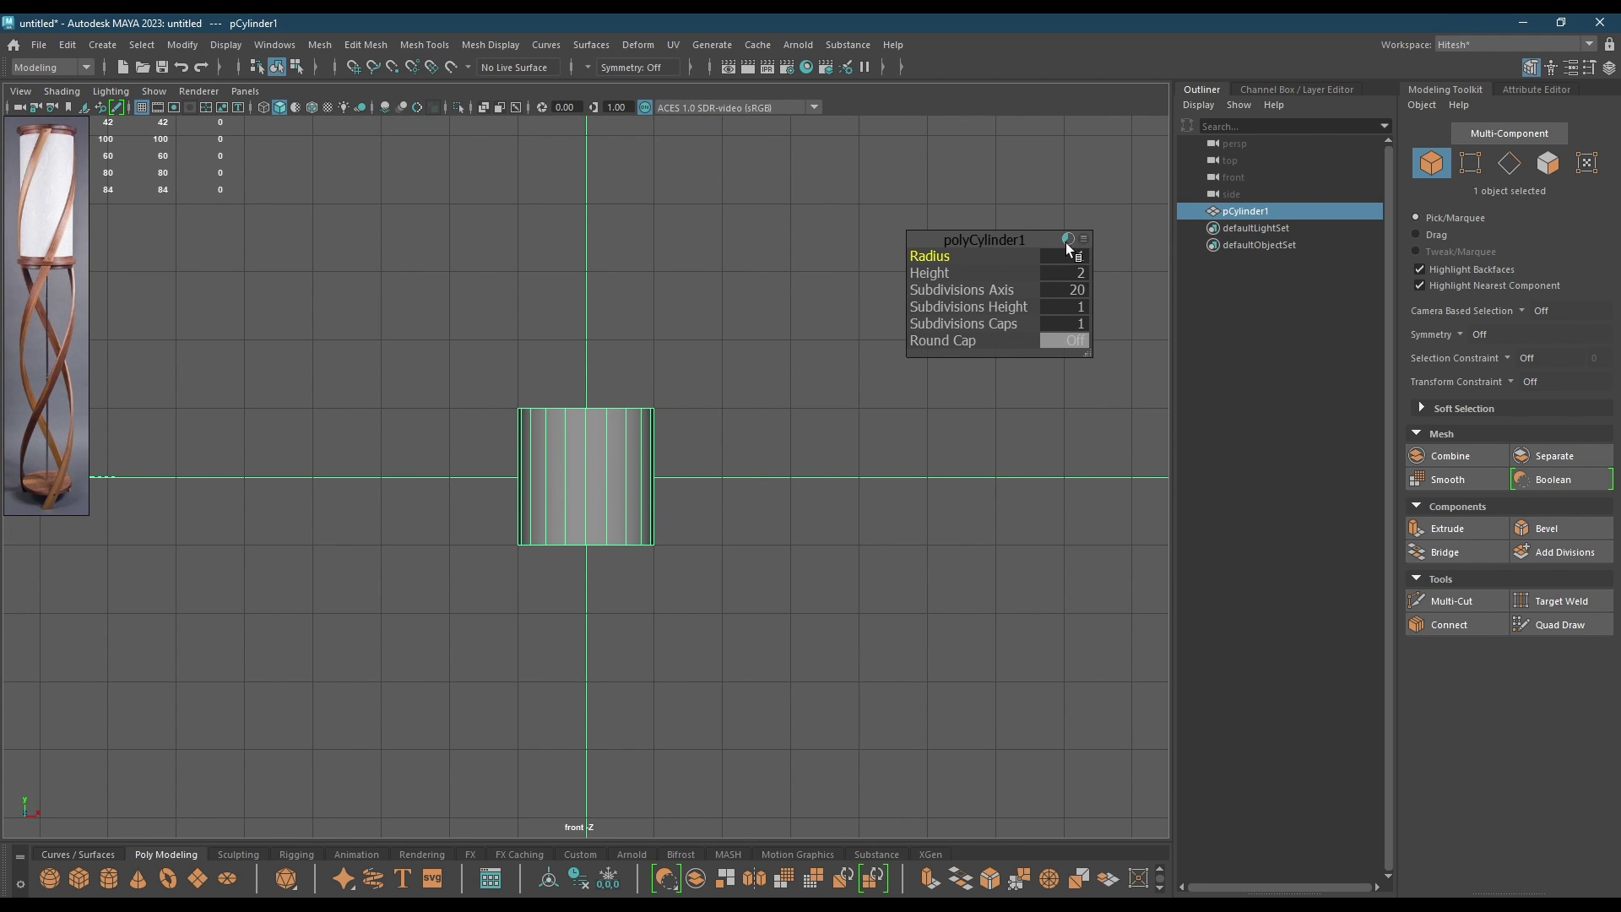
{"action": "left_click_drag", "start_coordinate": [938, 267], "coordinate": [1066, 273]}
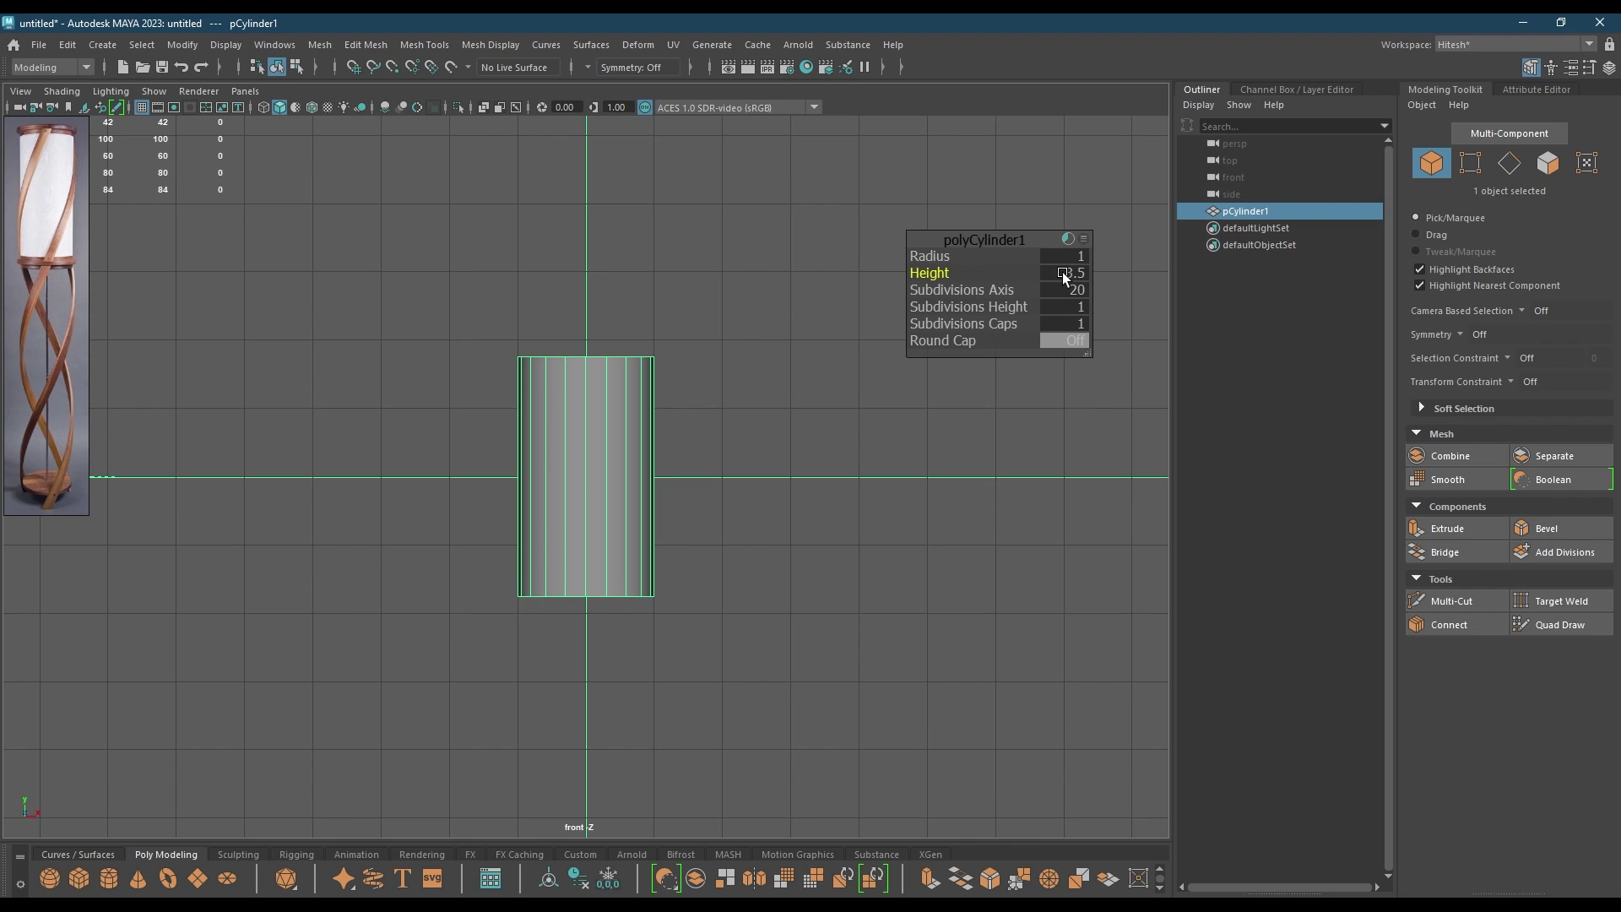
{"action": "left_click_drag", "start_coordinate": [944, 272], "coordinate": [1044, 274]}
{"action": "left_click", "coordinate": [1083, 273]}
{"action": "key", "text": "Return"}
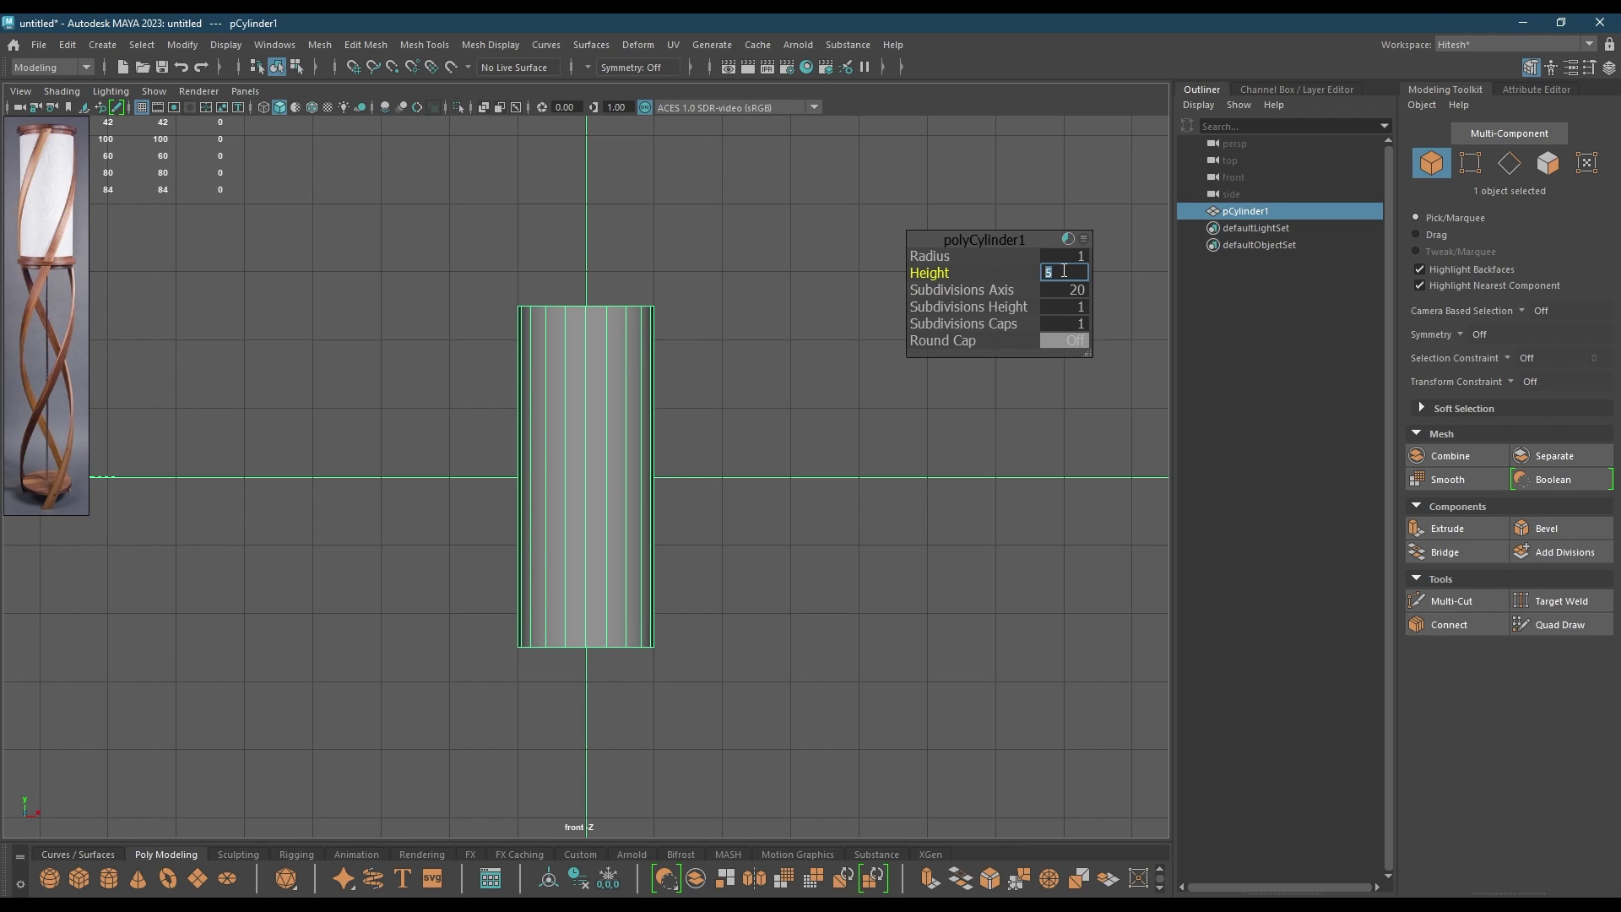
{"action": "type", "text": "4"}
{"action": "key", "text": "Return"}
{"action": "right_click_drag", "start_coordinate": [858, 330], "coordinate": [872, 328], "text": "alt"}
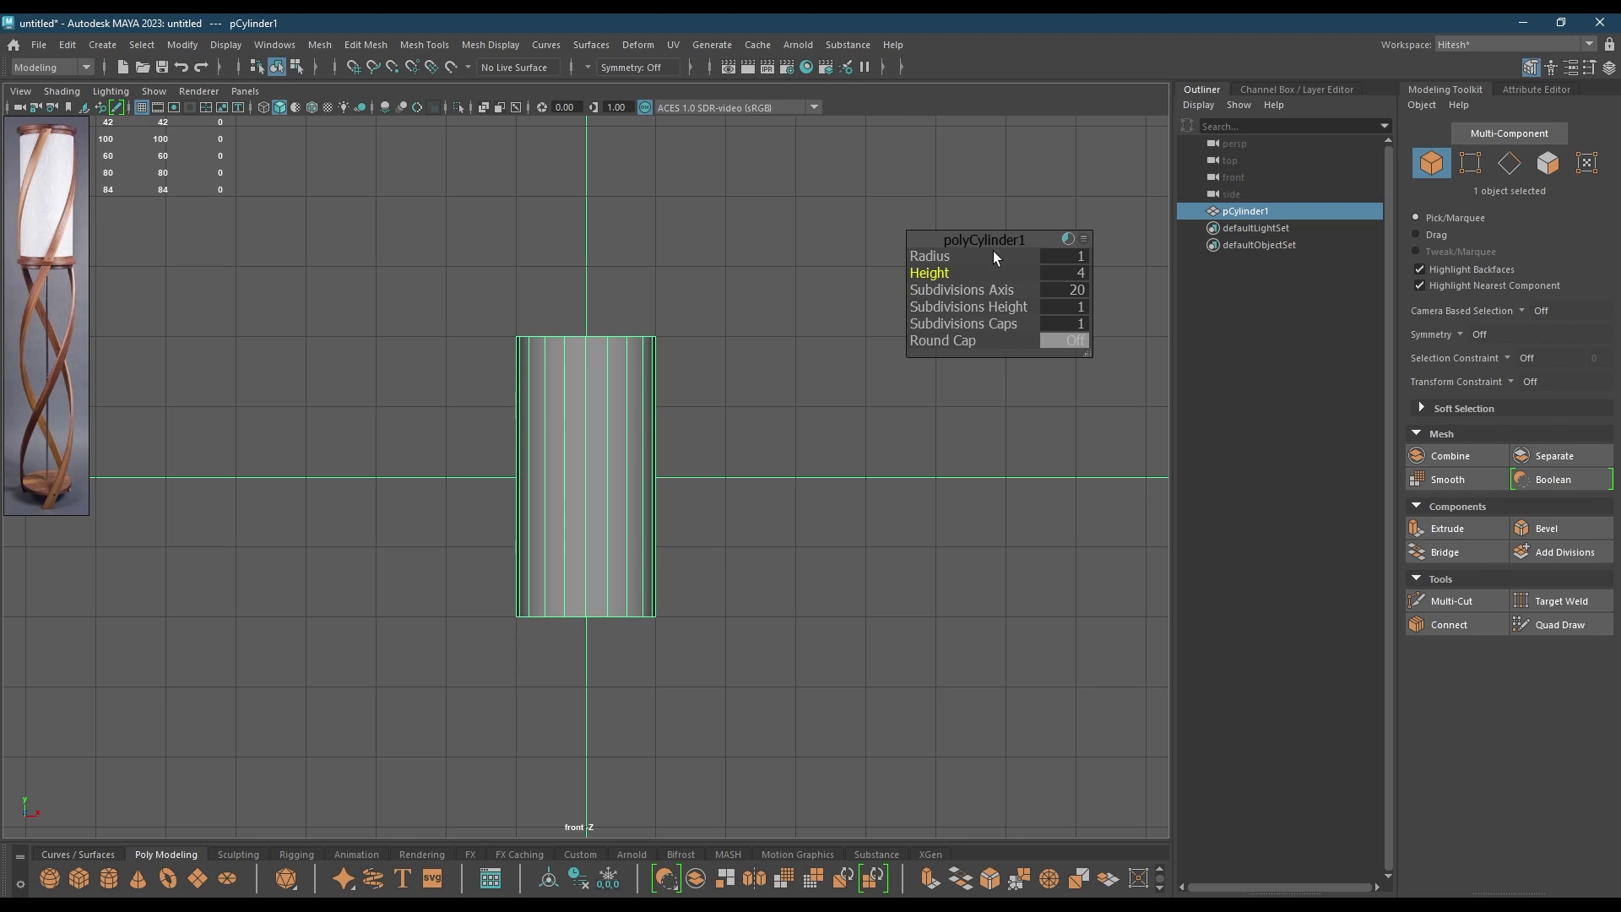
{"action": "left_click_drag", "start_coordinate": [933, 272], "coordinate": [962, 272]}
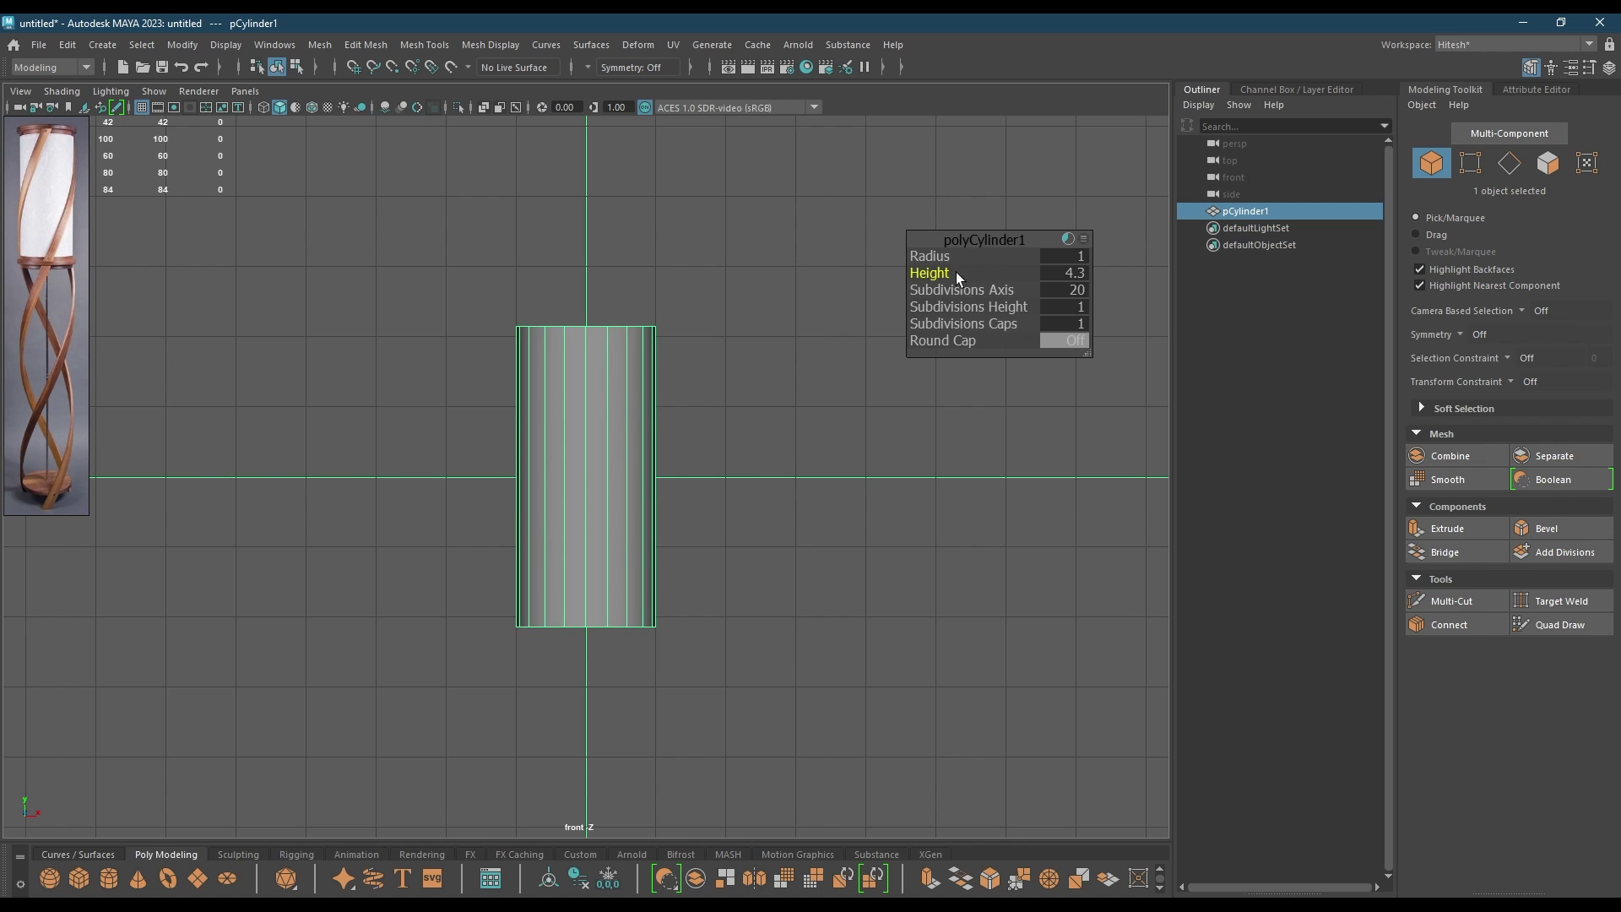
- Extrude the cylinder's top cap faces and scale them outward to form a thin overhanging flange
{"action": "key", "text": "w"}
{"action": "middle_click_drag", "start_coordinate": [720, 347], "coordinate": [851, 385], "text": "alt"}
{"action": "right_click_drag", "start_coordinate": [813, 288], "coordinate": [831, 335], "text": "alt"}
{"action": "middle_click_drag", "start_coordinate": [858, 249], "coordinate": [808, 263], "text": "alt"}
{"action": "right_click_drag", "start_coordinate": [808, 264], "coordinate": [883, 373], "text": "alt"}
{"action": "middle_click_drag", "start_coordinate": [884, 382], "coordinate": [880, 375], "text": "alt"}
{"action": "right_click_drag", "start_coordinate": [879, 375], "coordinate": [862, 355], "text": "alt"}
{"action": "middle_click_drag", "start_coordinate": [862, 354], "coordinate": [875, 407], "text": "alt"}
{"action": "right_click_drag", "start_coordinate": [819, 275], "coordinate": [822, 318]}
{"action": "left_click_drag", "start_coordinate": [900, 269], "coordinate": [439, 432]}
{"action": "left_click_drag", "start_coordinate": [454, 433], "coordinate": [1056, 452]}
{"action": "right_click_drag", "start_coordinate": [712, 236], "coordinate": [722, 268], "text": "alt"}
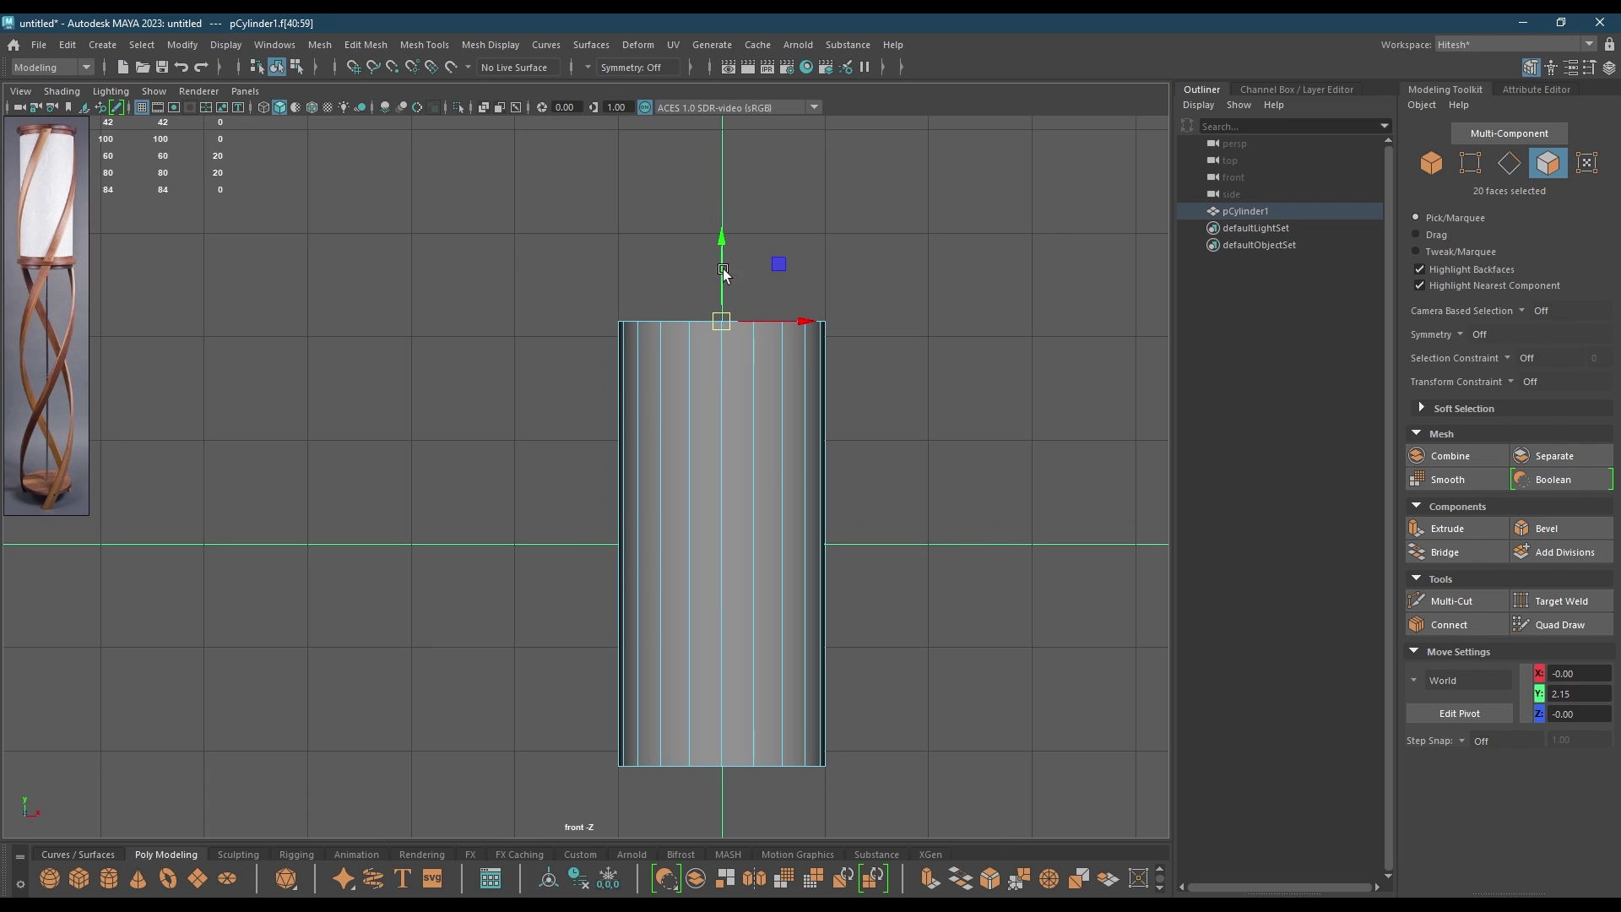
{"action": "middle_click_drag", "start_coordinate": [721, 274], "coordinate": [683, 358], "text": "alt"}
{"action": "key", "text": "r"}
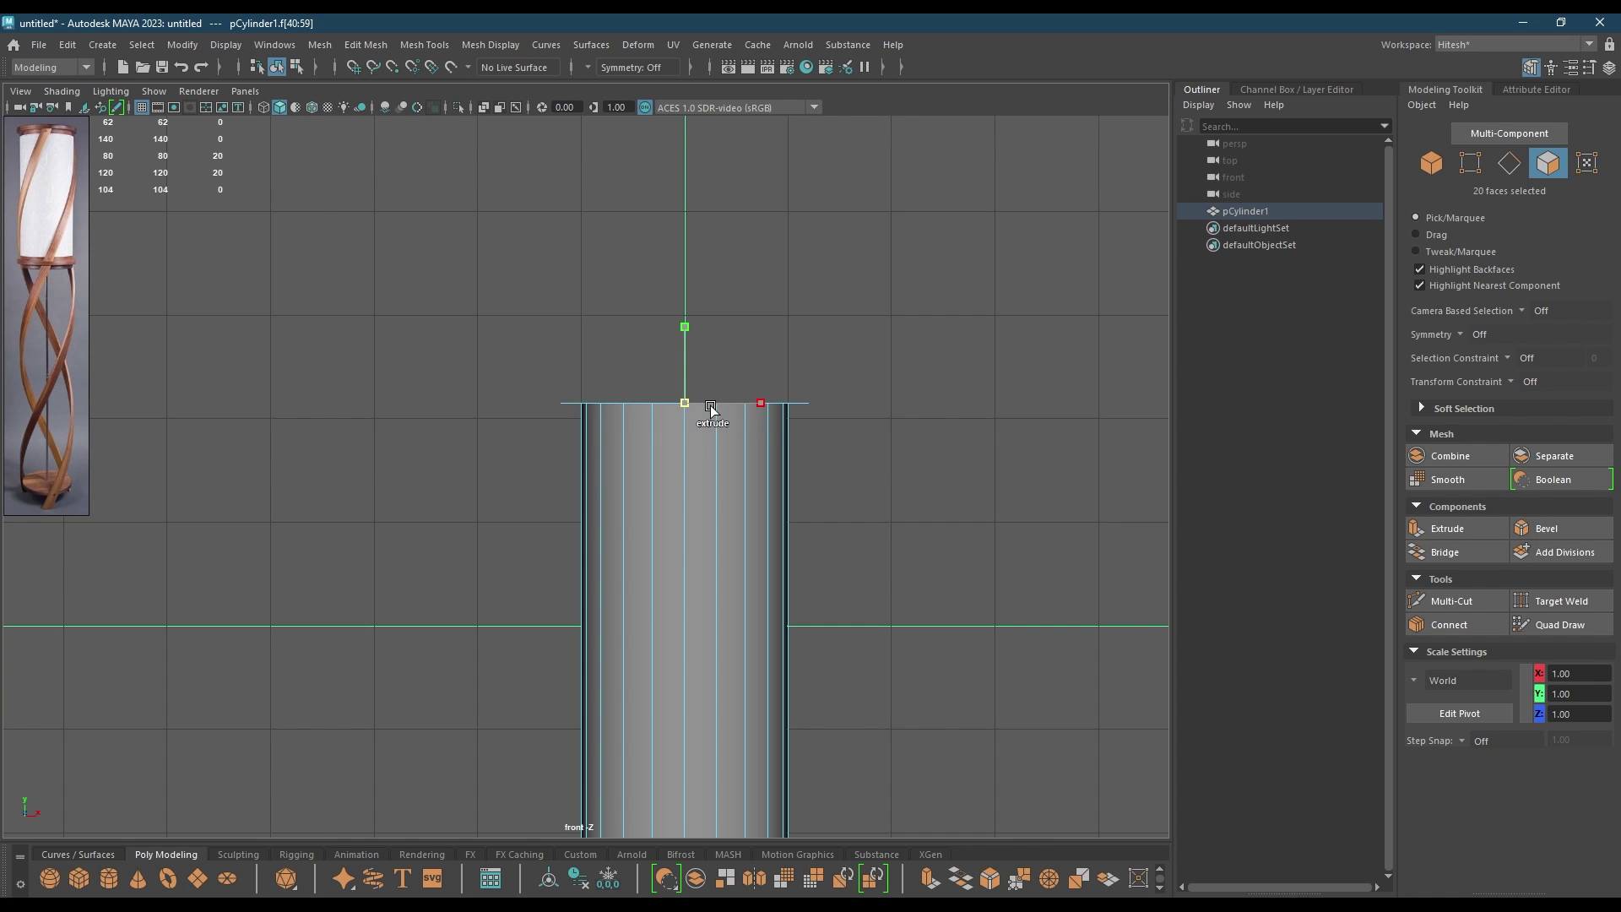
{"action": "key", "text": "ctrl+e"}
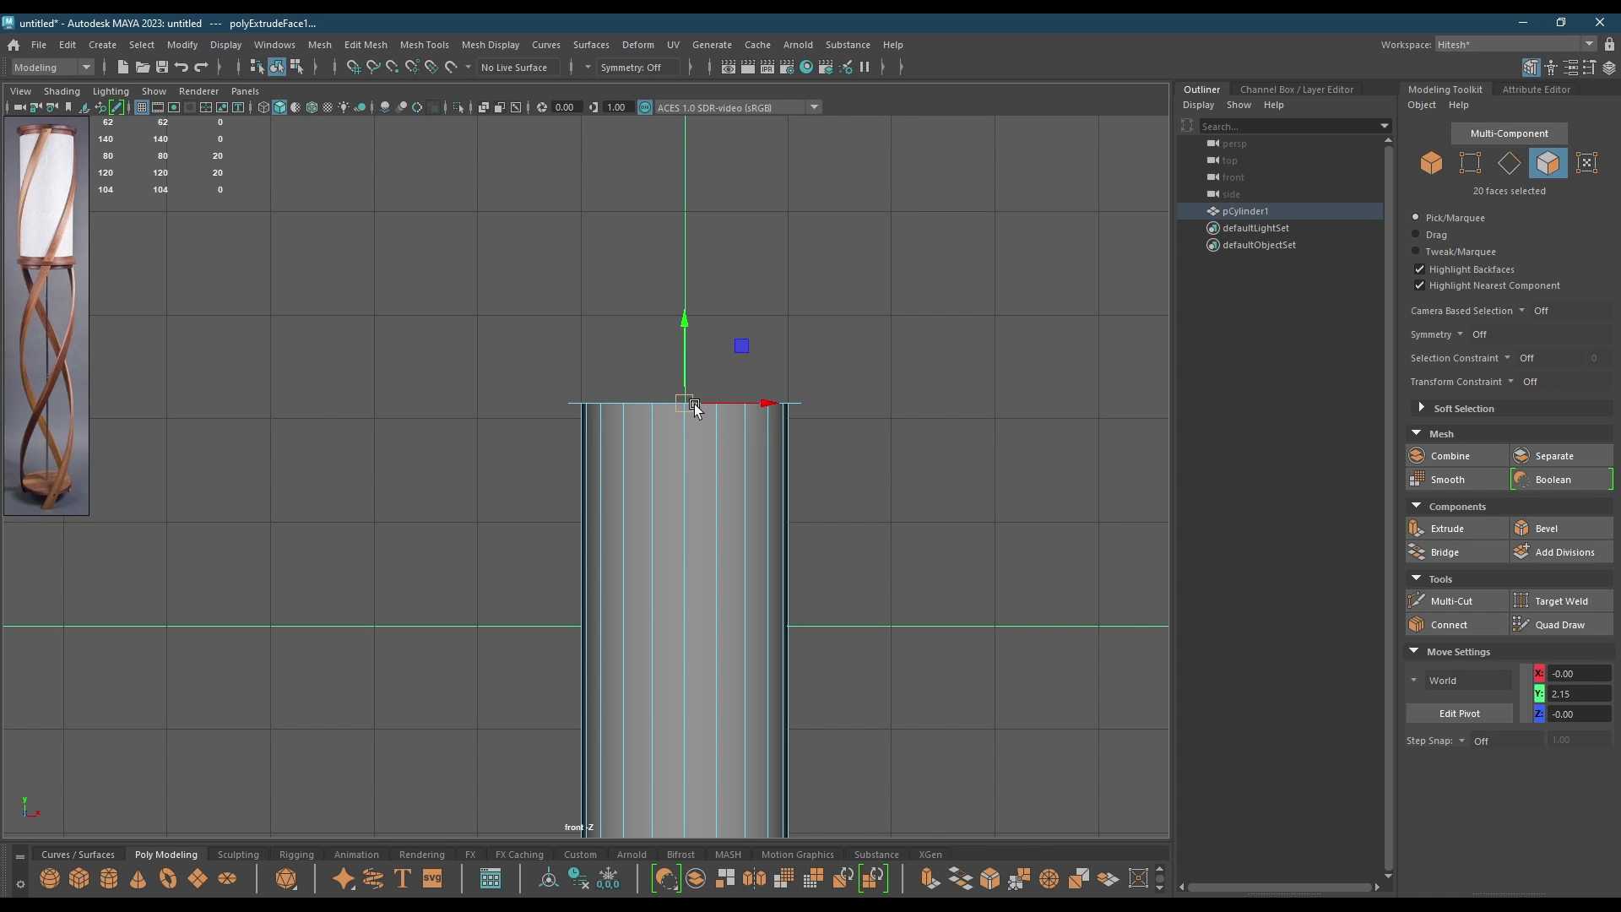
- Extrude the widened top faces upward to give the rim its height
{"action": "left_click_drag", "start_coordinate": [696, 315], "coordinate": [687, 261]}
{"action": "key", "text": "r"}
{"action": "key", "text": "space"}
{"action": "key", "text": "f"}
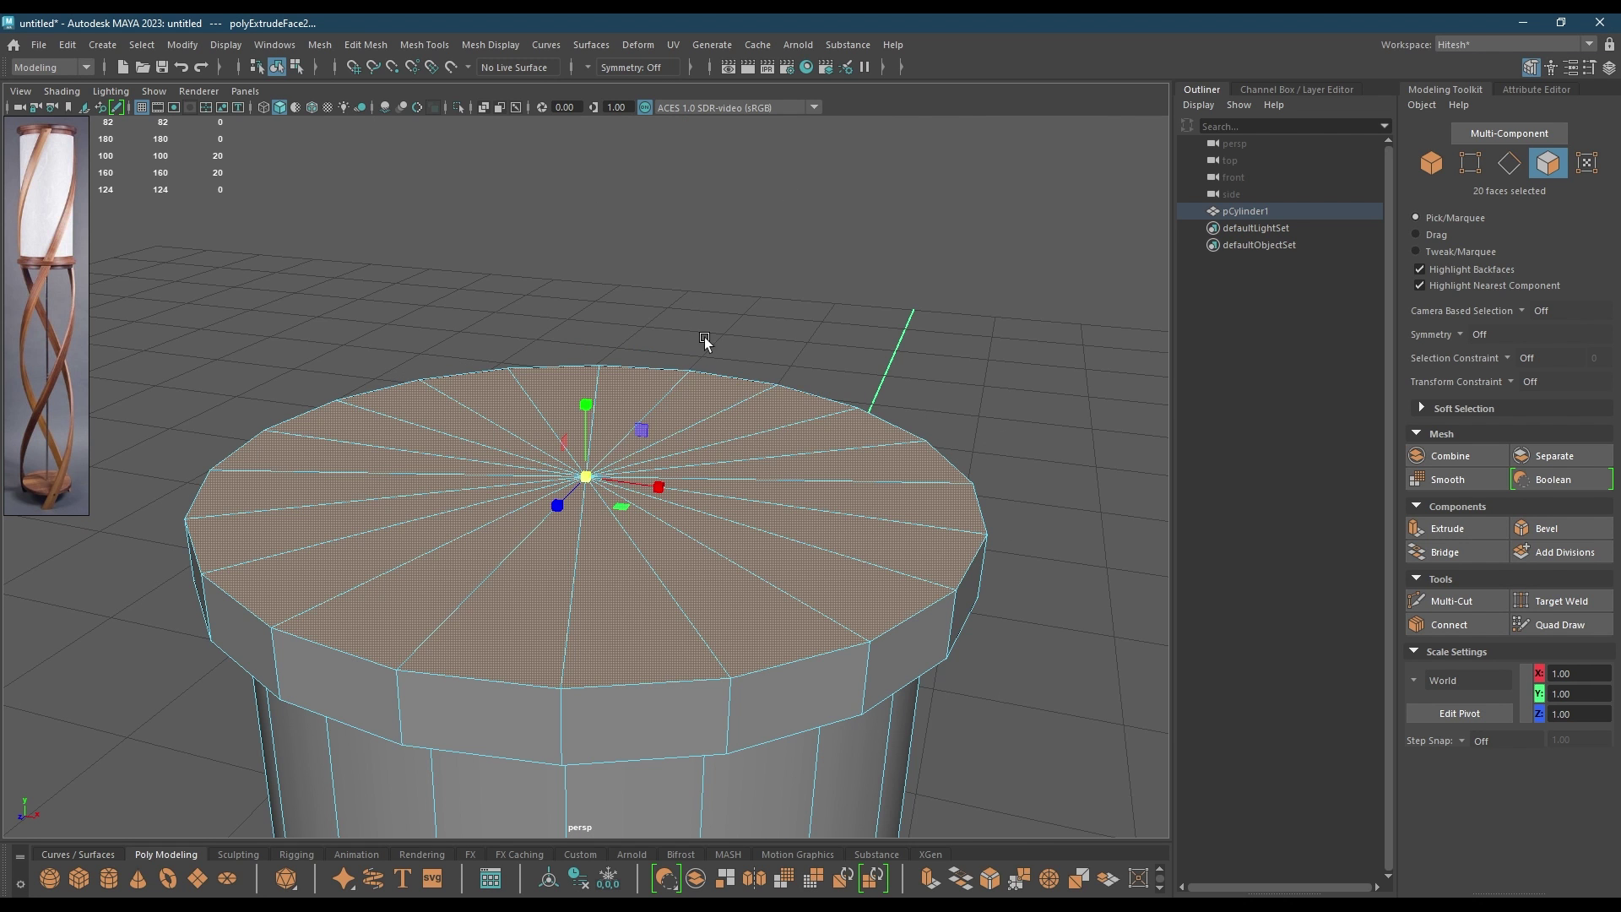
- Inset the rim's top faces slightly and extrude them upward into a second, narrower tier
{"action": "left_click_drag", "start_coordinate": [586, 482], "coordinate": [547, 493], "text": "shift"}
{"action": "key", "text": "ctrl+e"}
{"action": "left_click_drag", "start_coordinate": [579, 398], "coordinate": [641, 397]}
{"action": "scroll", "coordinate": [601, 376], "scroll_direction": "down", "scroll_amount": 2}
- Inset the top faces again and extrude them downward to form a shallow recess, finishing in object mode
{"action": "key", "text": "r"}
{"action": "left_click_drag", "start_coordinate": [586, 453], "coordinate": [524, 459], "text": "shift"}
{"action": "key", "text": "w"}
{"action": "left_click_drag", "start_coordinate": [590, 386], "coordinate": [589, 396], "text": "shift"}
{"action": "key", "text": "r"}
{"action": "key", "text": "w"}
{"action": "right_click_drag", "start_coordinate": [544, 398], "coordinate": [633, 373]}
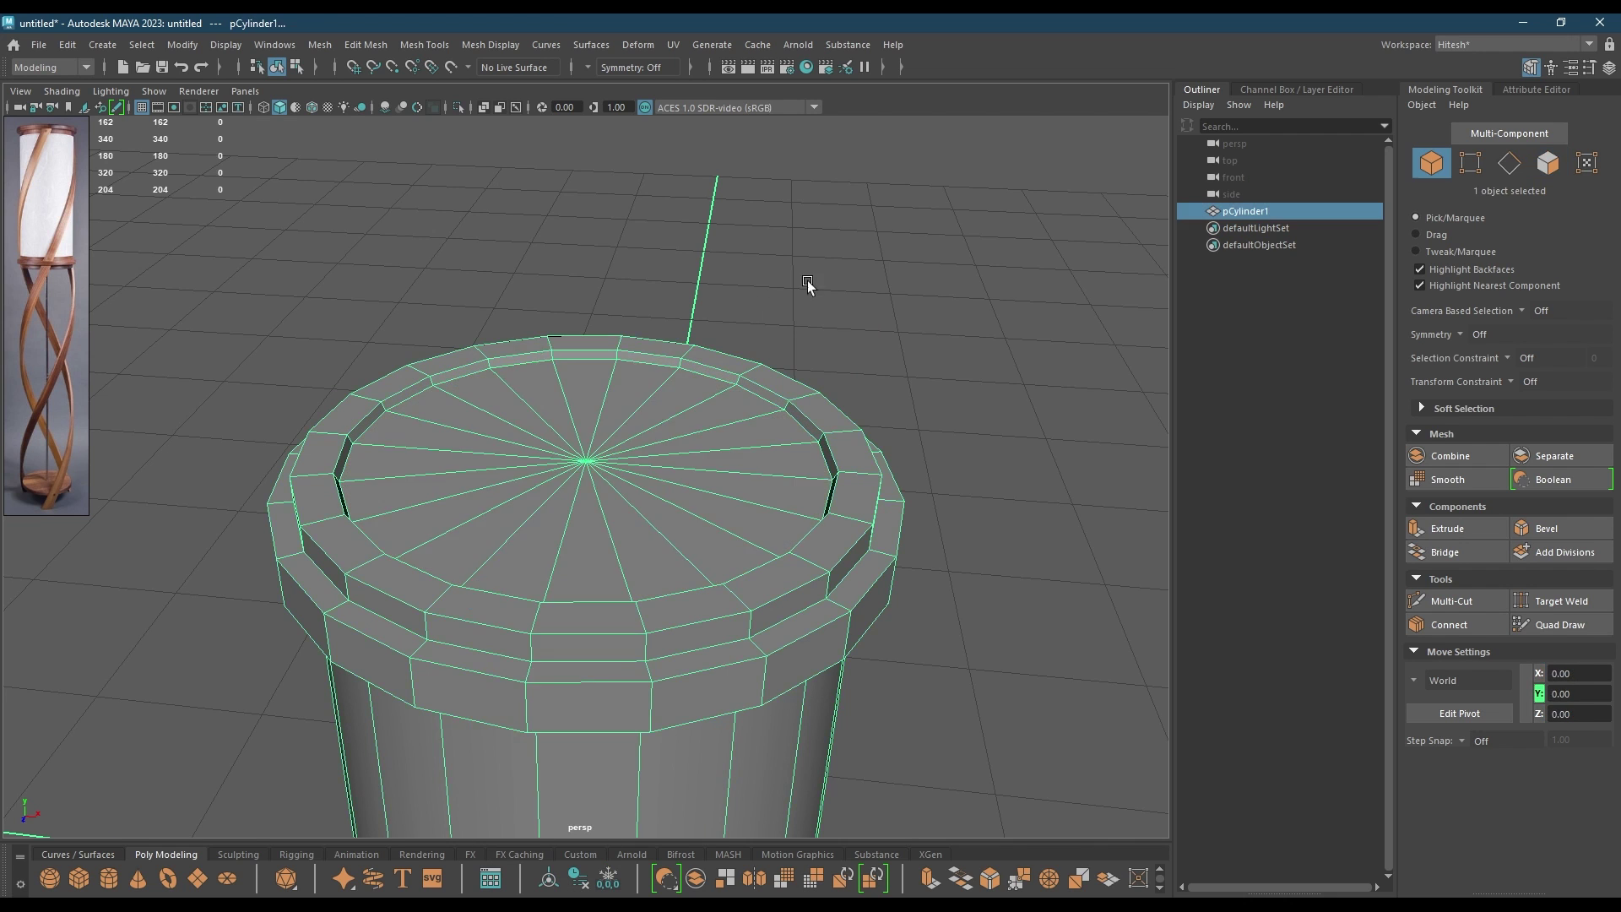
{"action": "left_click", "coordinate": [810, 292]}
{"action": "left_click_drag", "start_coordinate": [821, 416], "coordinate": [834, 347], "text": "alt"}
{"action": "right_click_drag", "start_coordinate": [833, 348], "coordinate": [691, 357], "text": "alt"}
{"action": "left_click_drag", "start_coordinate": [691, 359], "coordinate": [678, 222], "text": "alt"}
{"action": "left_click", "coordinate": [623, 410]}
- Split the cylinder with an edge loop around its middle and delete all faces of the lower half
{"action": "key", "text": "space"}
{"action": "left_click_drag", "start_coordinate": [622, 410], "coordinate": [622, 458]}
{"action": "middle_click_drag", "start_coordinate": [622, 439], "coordinate": [613, 286], "text": "alt"}
{"action": "scroll", "coordinate": [651, 337], "scroll_direction": "down", "scroll_amount": 2}
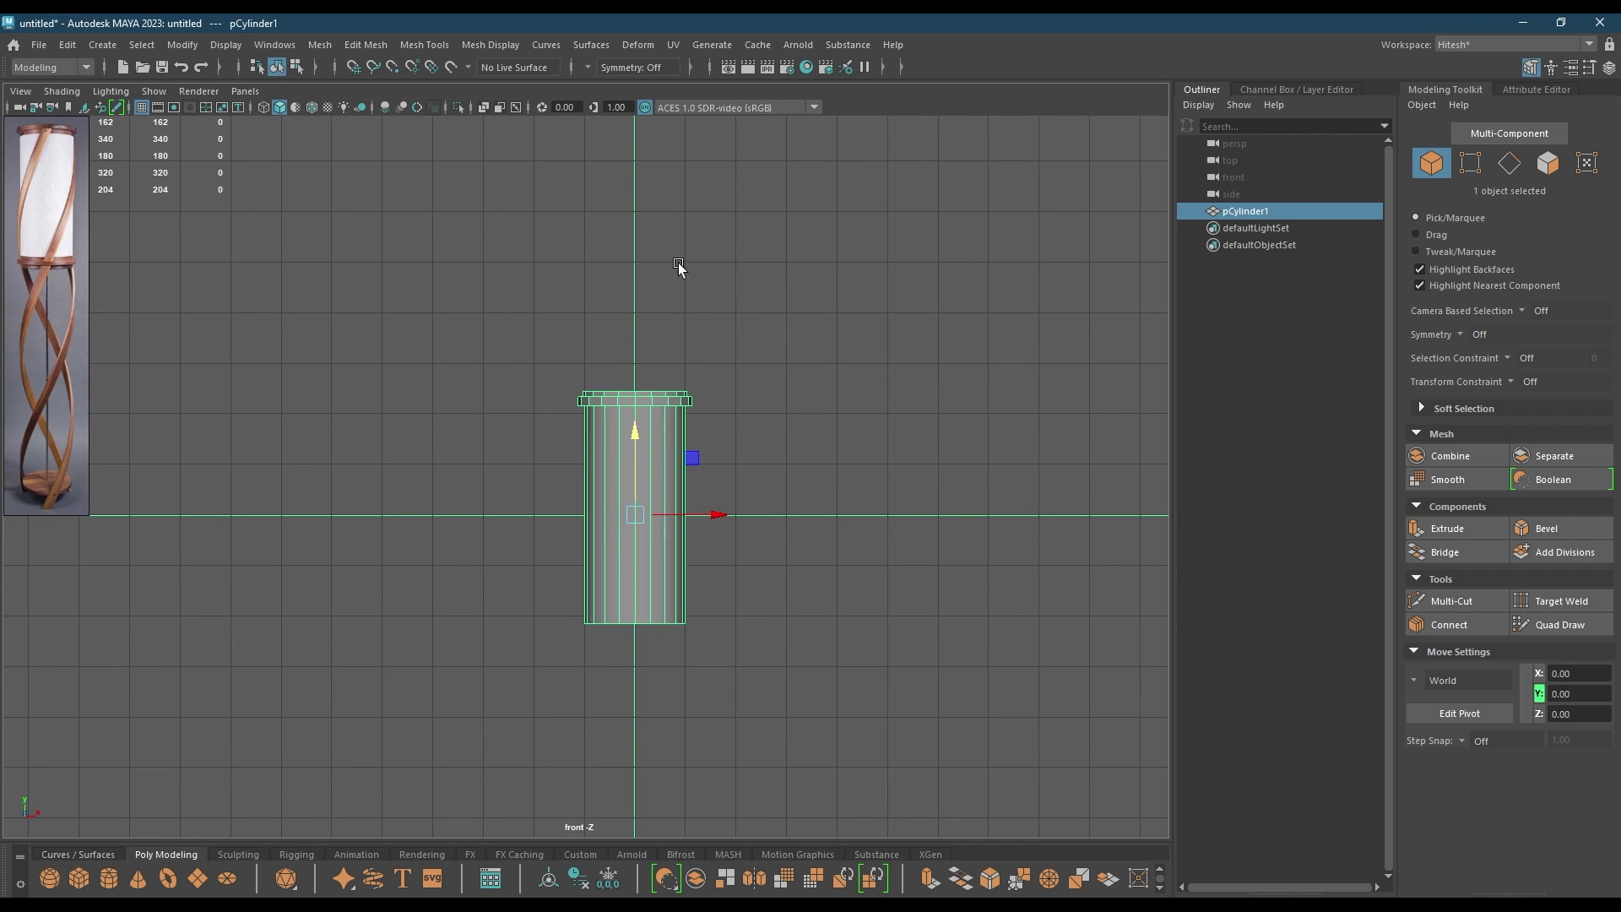
{"action": "right_click_drag", "start_coordinate": [677, 262], "coordinate": [679, 245]}
{"action": "left_click", "coordinate": [694, 478]}
{"action": "right_click_drag", "start_coordinate": [696, 479], "coordinate": [681, 600], "text": "ctrl"}
{"action": "right_click_drag", "start_coordinate": [871, 430], "coordinate": [865, 467]}
{"action": "left_click_drag", "start_coordinate": [847, 723], "coordinate": [535, 543]}
{"action": "key", "text": "Delete"}
- Duplicate the remaining upper half and rotate the copy upside down to form the lower half
{"action": "right_click_drag", "start_coordinate": [741, 389], "coordinate": [818, 404]}
{"action": "key", "text": "ctrl+d"}
{"action": "key", "text": "e"}
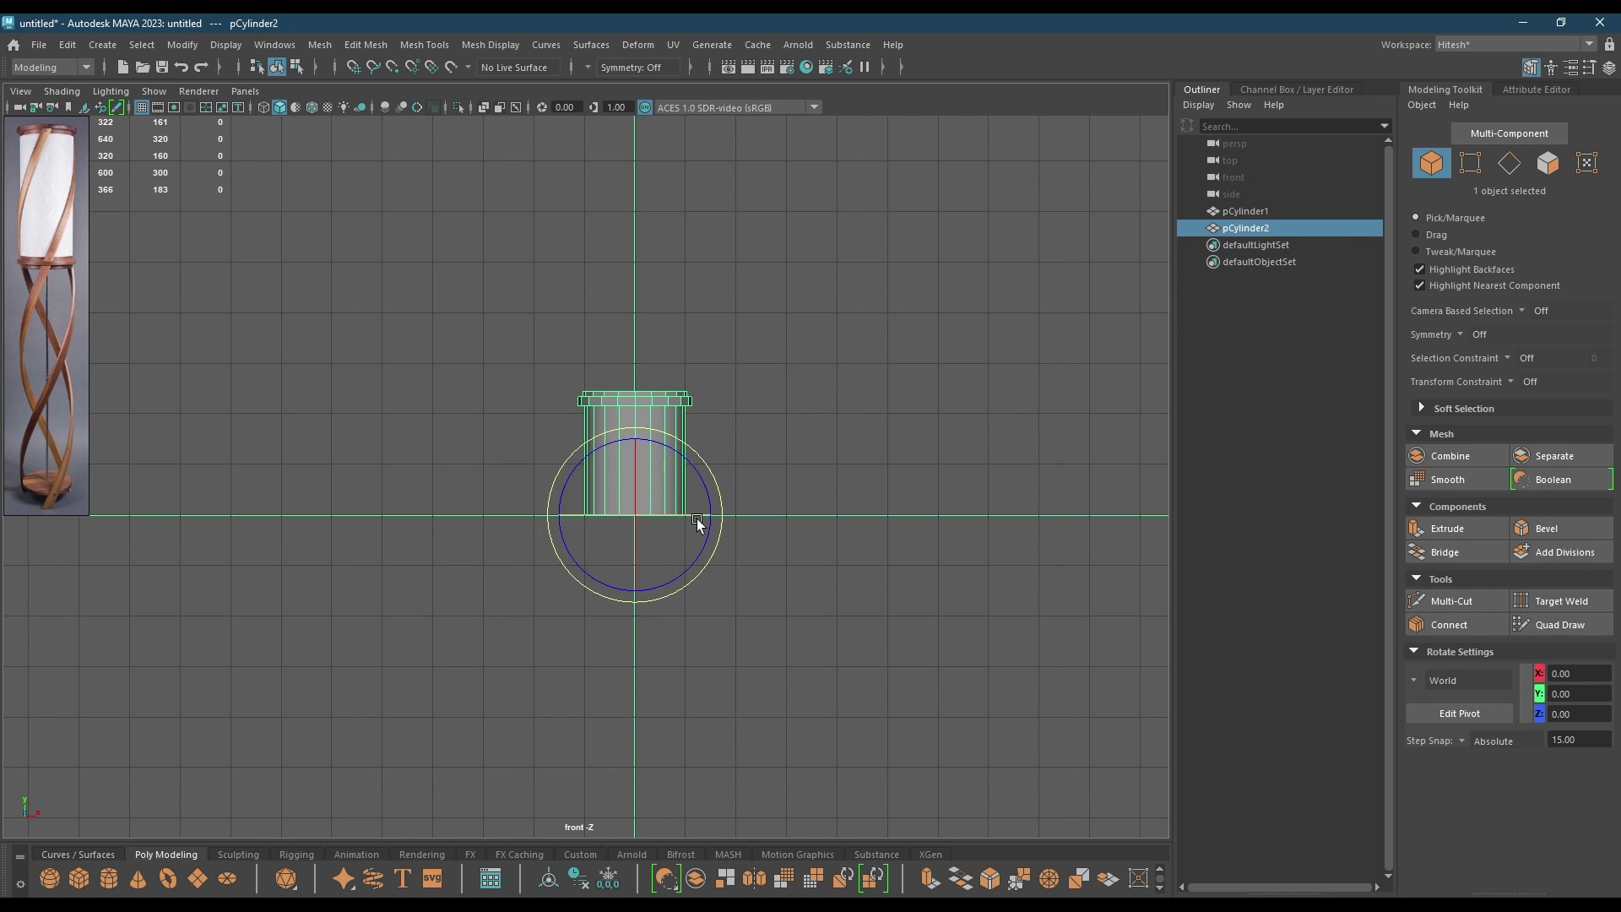
{"action": "left_click_drag", "start_coordinate": [712, 543], "coordinate": [467, 614]}
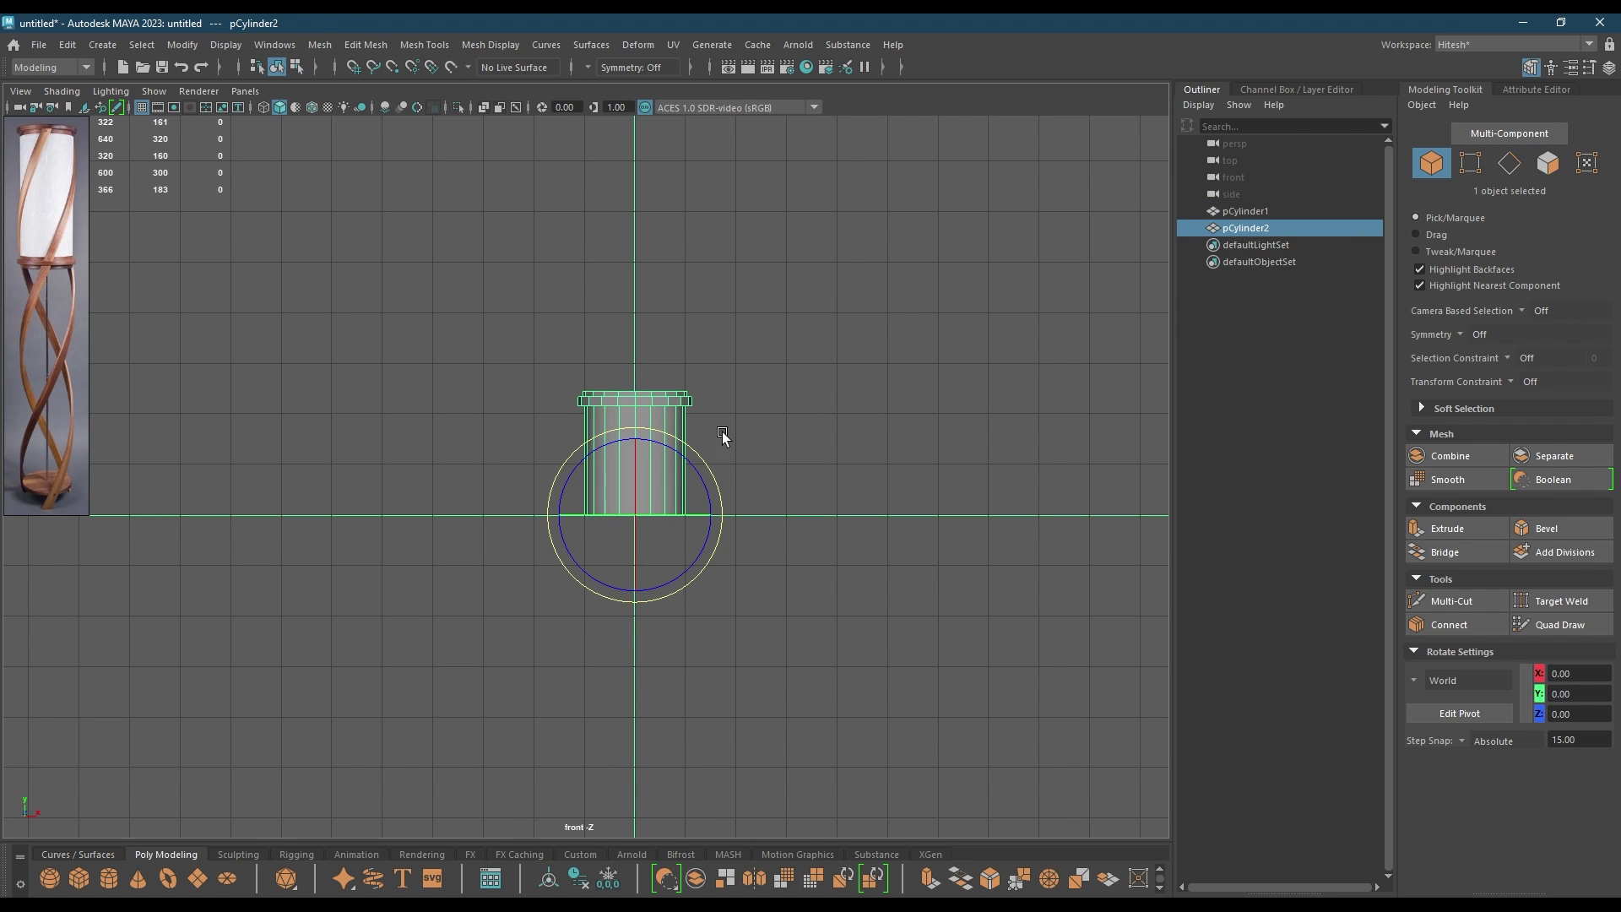
{"action": "left_click_drag", "start_coordinate": [687, 453], "coordinate": [640, 598]}
{"action": "key", "text": "w"}
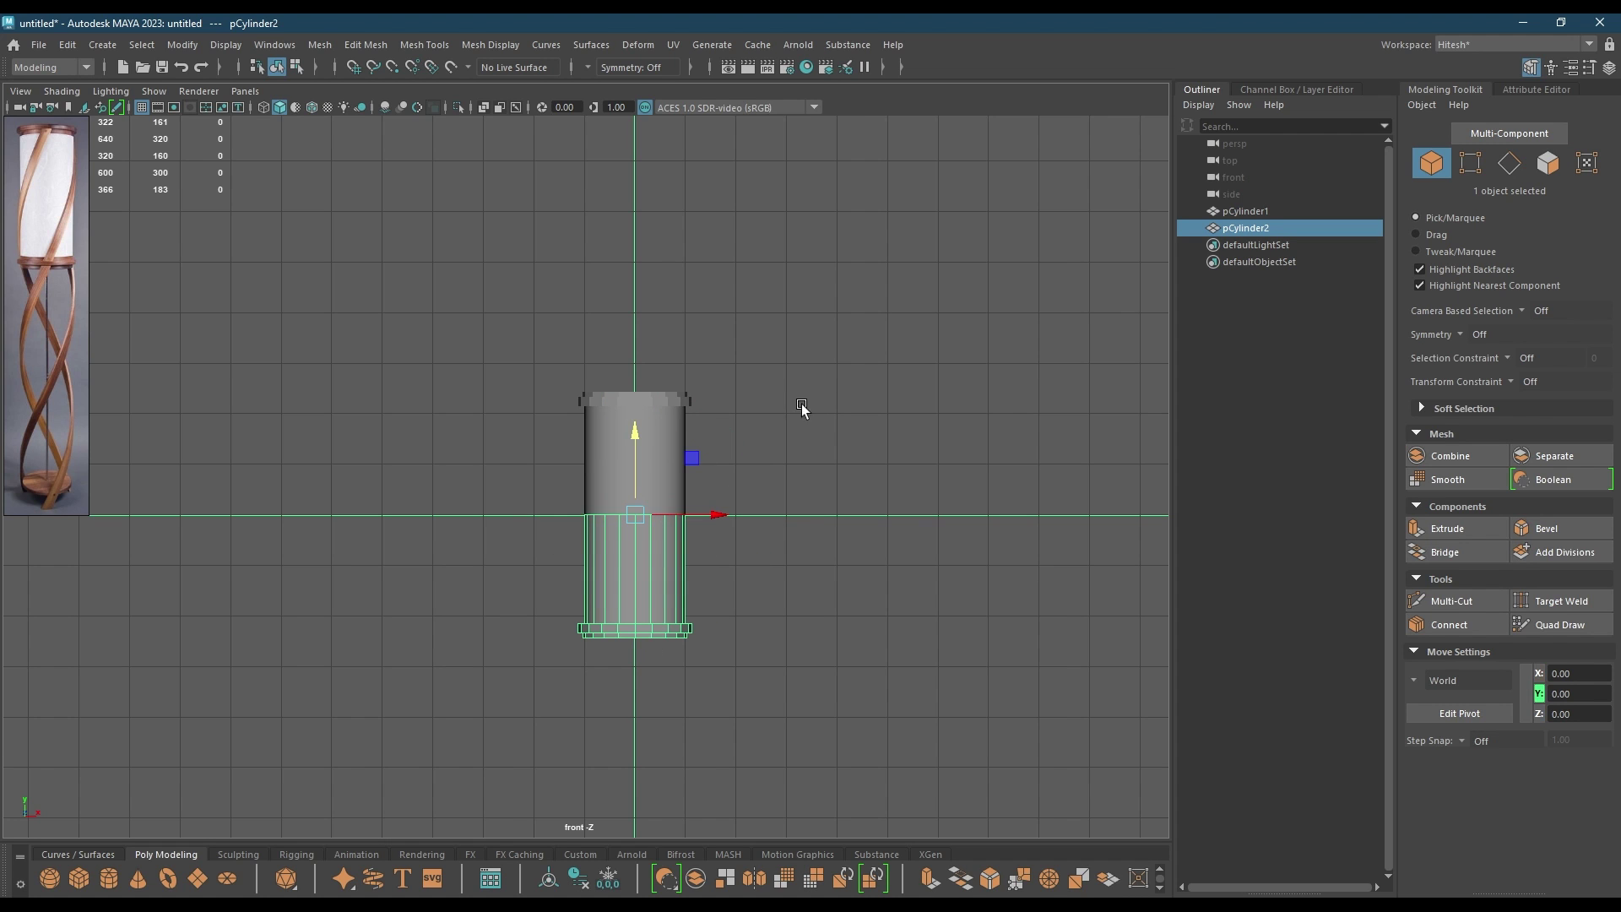
- Combine the two halves and merge the vertices along the middle seam with a distance threshold of 0.01
{"action": "left_click_drag", "start_coordinate": [827, 363], "coordinate": [329, 712]}
{"action": "right_click_drag", "start_coordinate": [891, 293], "coordinate": [840, 649], "text": "shift"}
{"action": "right_click_drag", "start_coordinate": [863, 458], "coordinate": [794, 435]}
{"action": "left_click_drag", "start_coordinate": [790, 478], "coordinate": [519, 545]}
{"action": "right_click_drag", "start_coordinate": [802, 439], "coordinate": [874, 358], "text": "shift"}
{"action": "scroll", "coordinate": [933, 287], "scroll_direction": "up", "scroll_amount": 3}
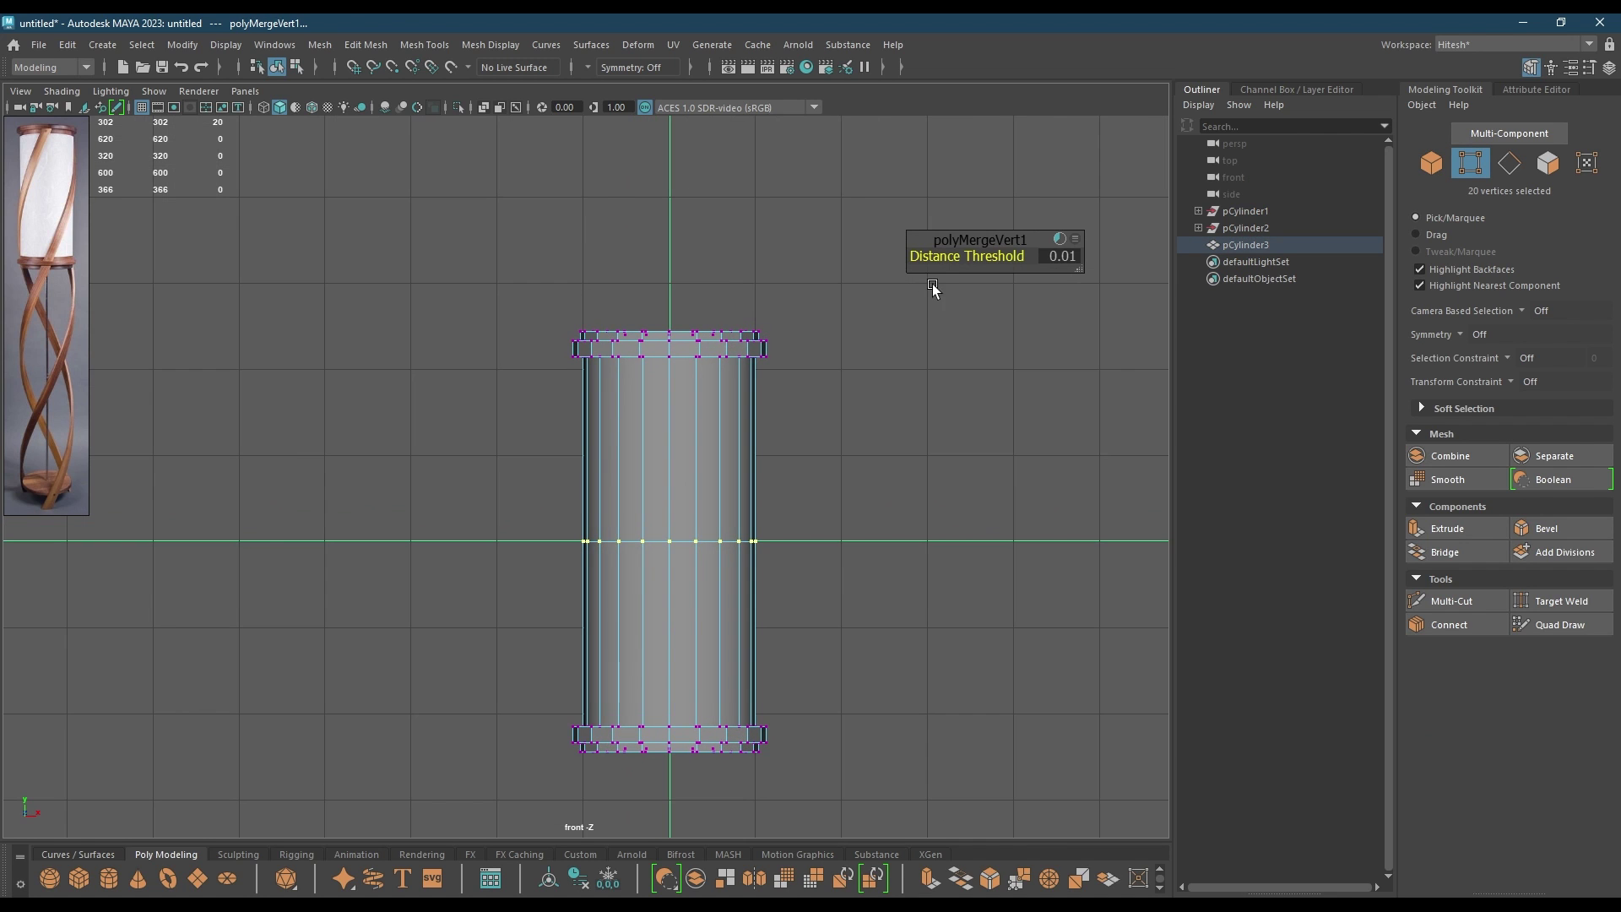
{"action": "key", "text": "w"}
- Delete the edge loop at the merged middle seam and return to object mode
{"action": "right_click_drag", "start_coordinate": [922, 359], "coordinate": [923, 319]}
{"action": "right_click_drag", "start_coordinate": [874, 373], "coordinate": [785, 397], "text": "shift"}
{"action": "scroll", "coordinate": [640, 659], "scroll_direction": "up", "scroll_amount": 2}
{"action": "middle_click_drag", "start_coordinate": [928, 597], "coordinate": [862, 537], "text": "alt"}
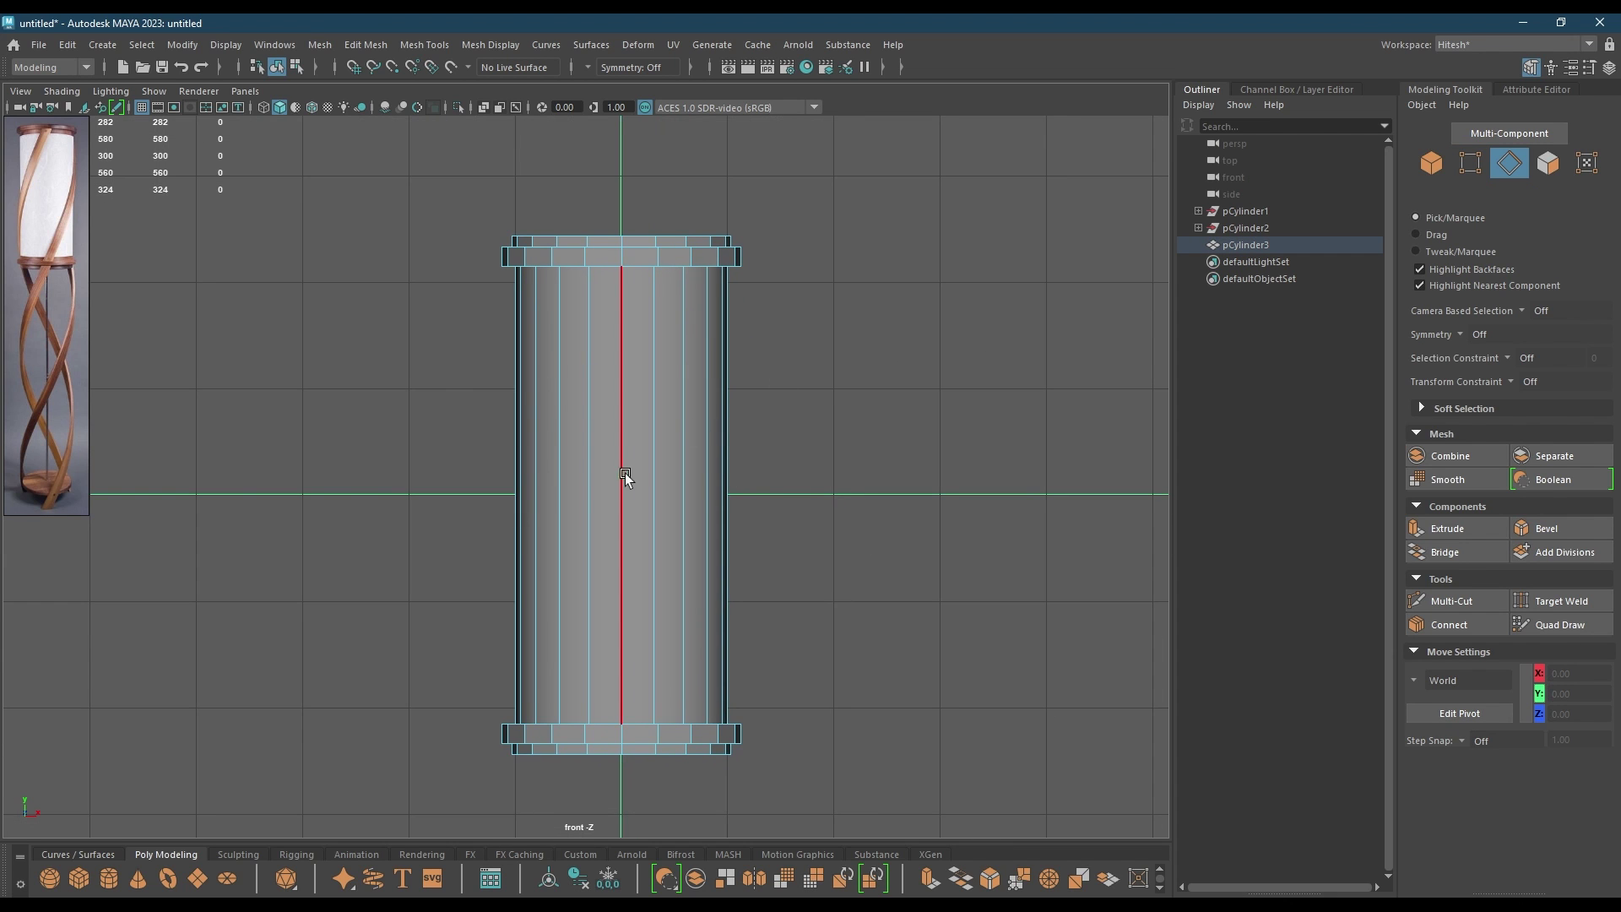
{"action": "scroll", "coordinate": [723, 507], "scroll_direction": "up", "scroll_amount": 1}
{"action": "scroll", "coordinate": [716, 515], "scroll_direction": "down", "scroll_amount": 5}
{"action": "right_click_drag", "start_coordinate": [716, 490], "coordinate": [798, 392]}
- Insert a single edge loop around the middle of the cylinder body in the perspective view
{"action": "key", "text": "space"}
{"action": "key", "text": "space"}
{"action": "left_click_drag", "start_coordinate": [815, 334], "coordinate": [767, 403], "text": "alt"}
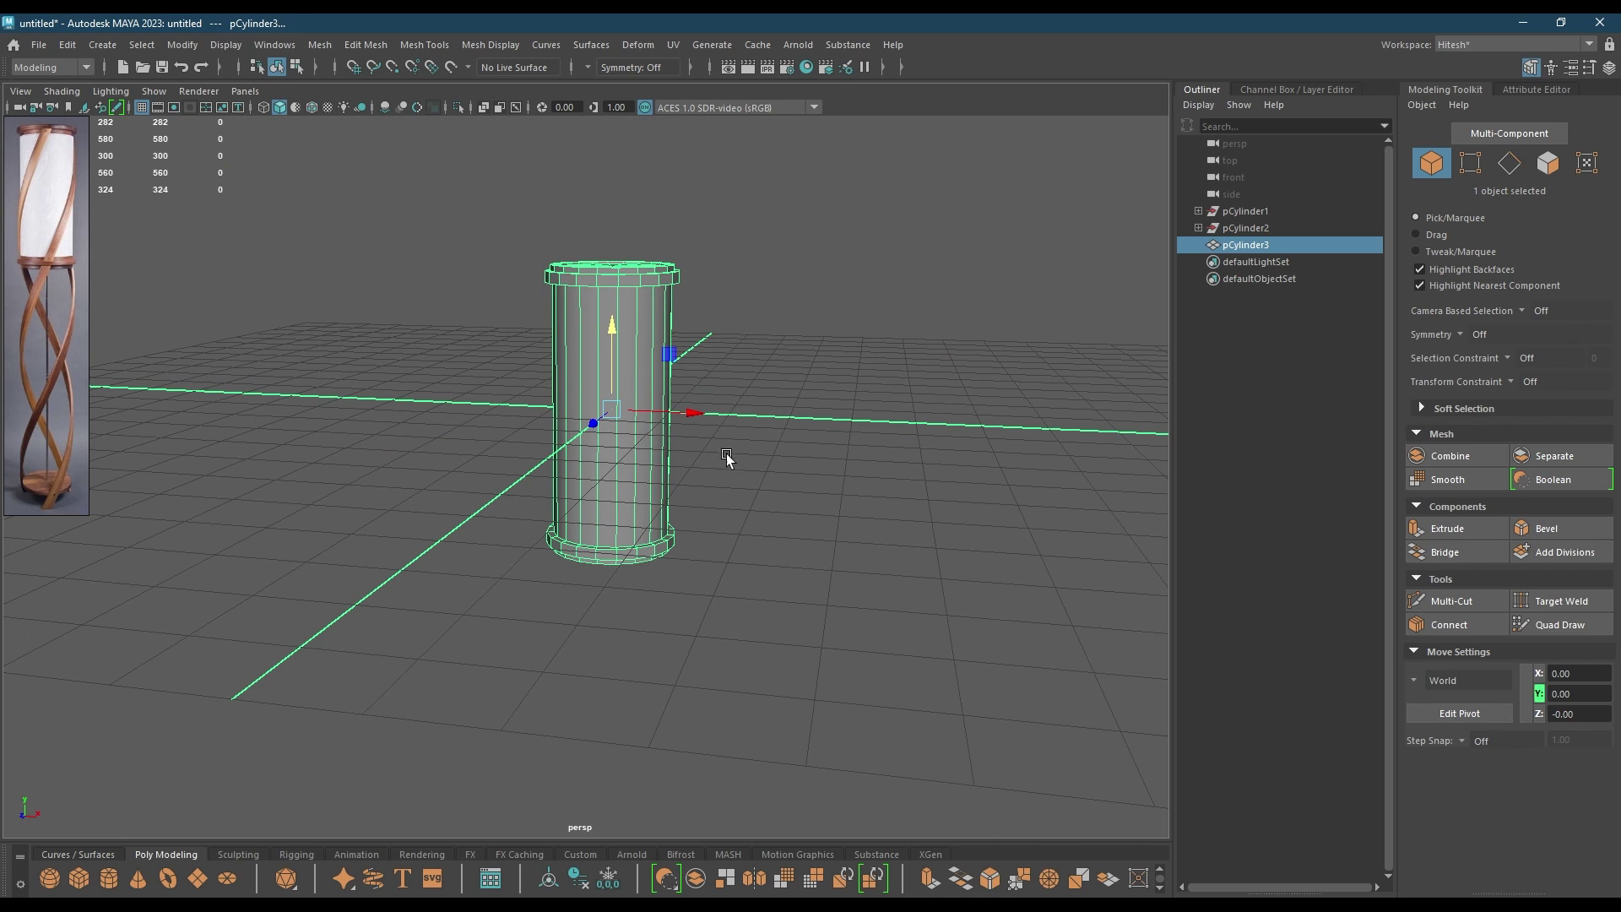
{"action": "right_click_drag", "start_coordinate": [674, 424], "coordinate": [733, 422], "text": "alt"}
{"action": "middle_click_drag", "start_coordinate": [733, 422], "coordinate": [756, 453], "text": "alt"}
{"action": "left_click_drag", "start_coordinate": [756, 452], "coordinate": [767, 423], "text": "alt"}
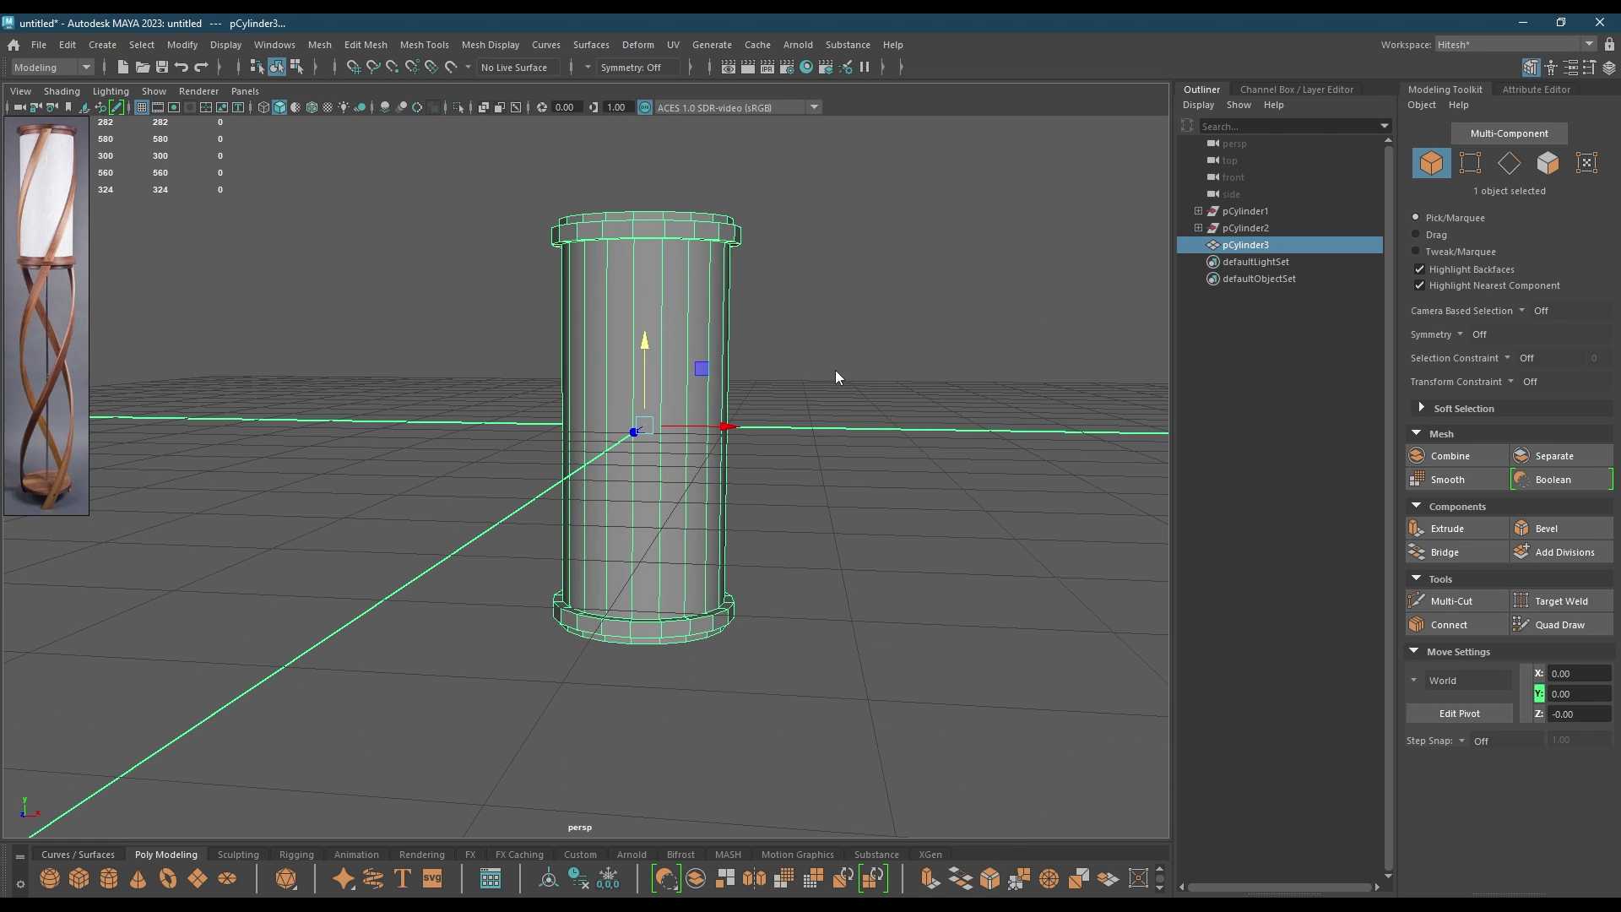
{"action": "right_click_drag", "start_coordinate": [835, 370], "coordinate": [826, 325]}
{"action": "left_click", "coordinate": [689, 412]}
{"action": "right_click_drag", "start_coordinate": [689, 413], "coordinate": [422, 483], "text": "ctrl"}
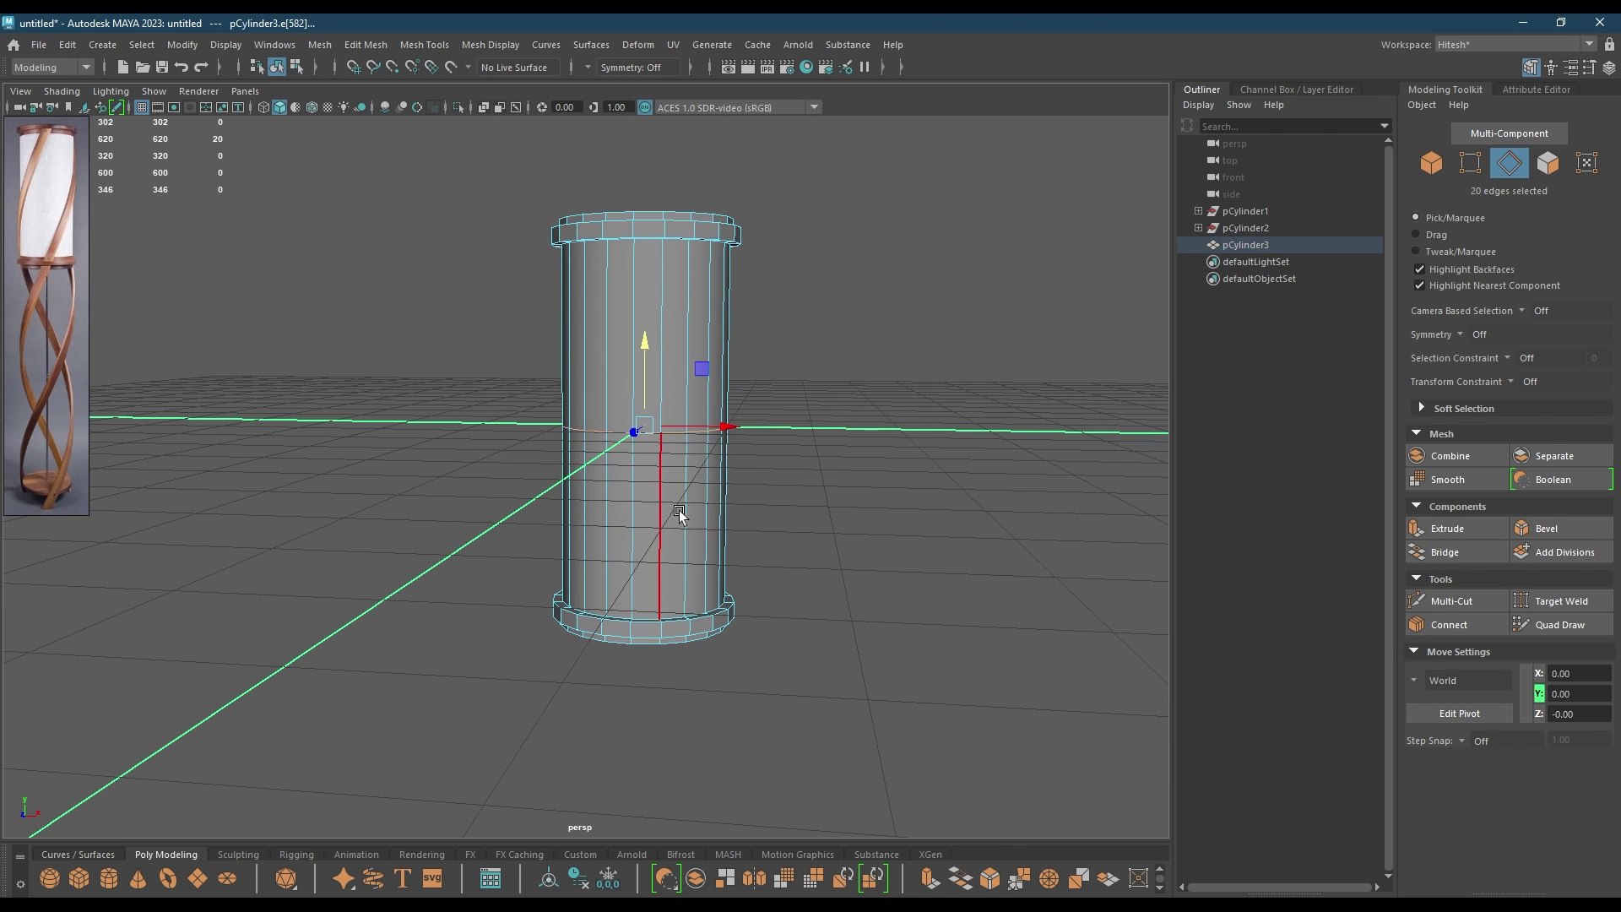
- Bevel the middle loop wide enough to place two edge loops close to the upper and lower rims
{"action": "key", "text": "ctrl+b"}
{"action": "left_click_drag", "start_coordinate": [932, 255], "coordinate": [967, 252]}
{"action": "key", "text": "w"}
- Extrude the ring of body faces between the two loops slightly inward and return to object mode
{"action": "right_click_drag", "start_coordinate": [854, 309], "coordinate": [865, 369]}
{"action": "double_click", "coordinate": [644, 347]}
{"action": "scroll", "coordinate": [777, 524], "scroll_direction": "up", "scroll_amount": 4}
{"action": "key", "text": "ctrl+e"}
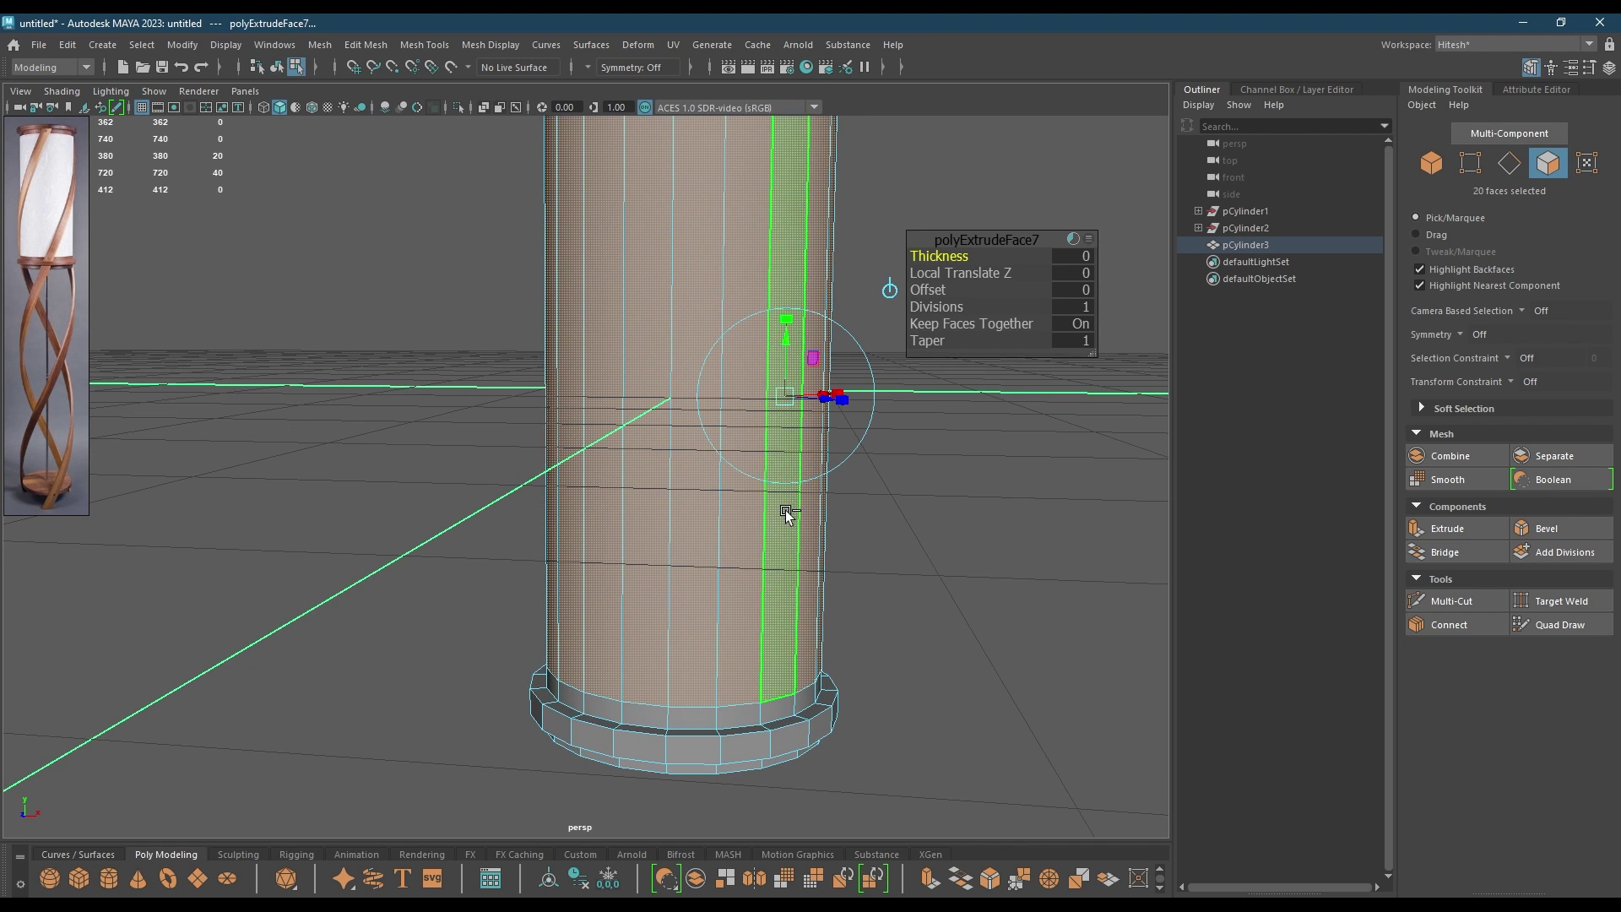
{"action": "middle_click_drag", "start_coordinate": [742, 358], "coordinate": [568, 528], "text": "alt"}
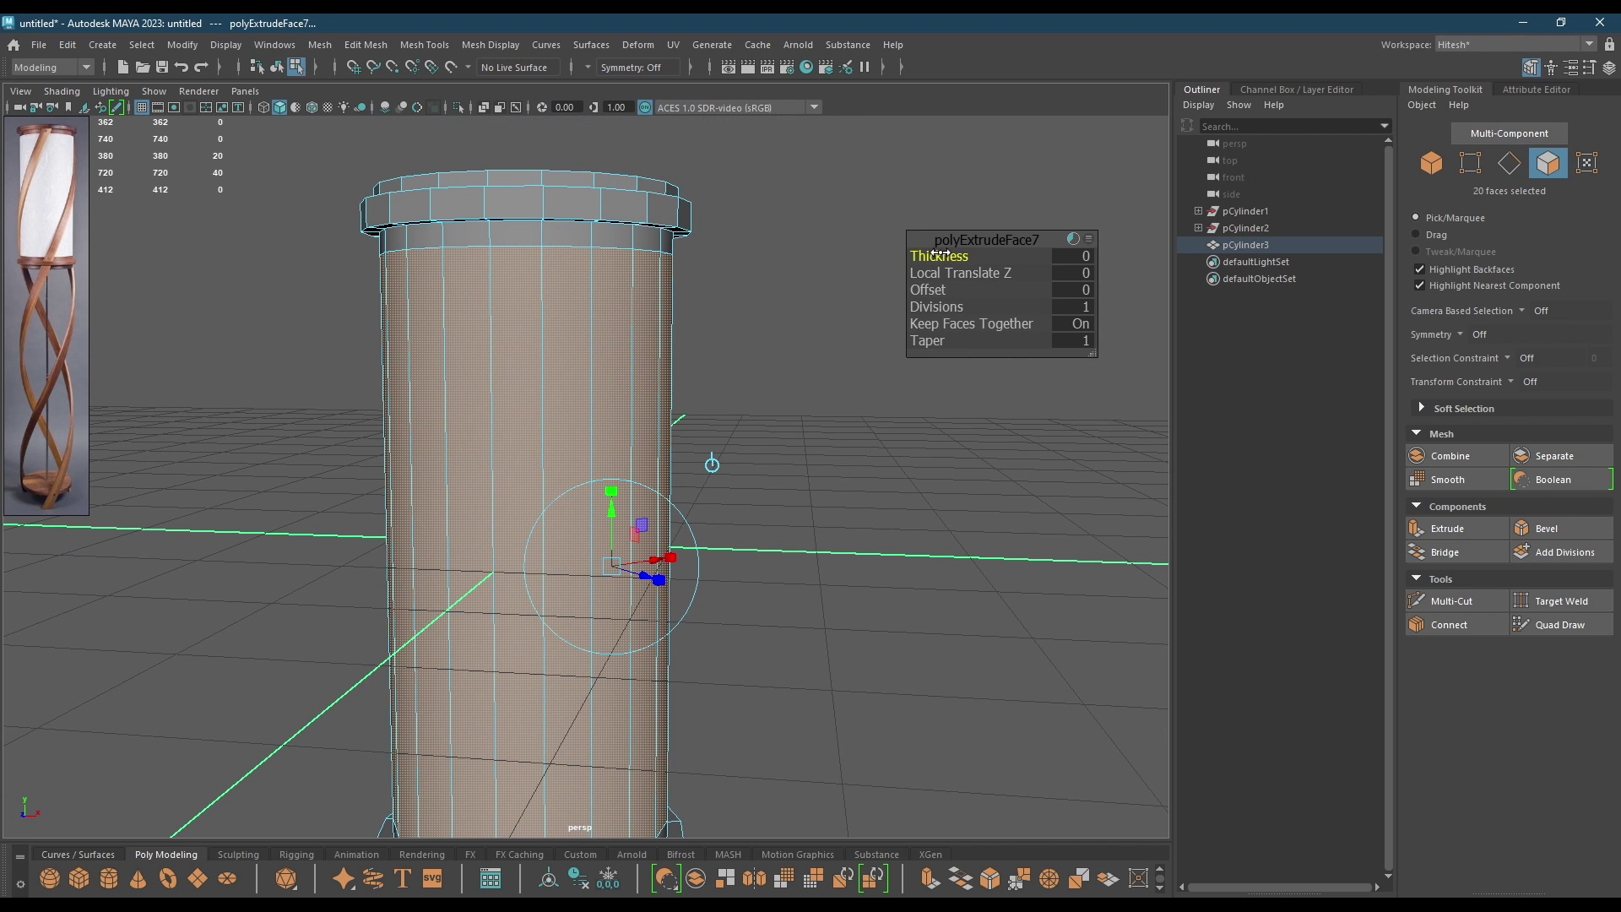
{"action": "left_click_drag", "start_coordinate": [940, 253], "coordinate": [929, 253]}
{"action": "key", "text": "w"}
{"action": "right_click_drag", "start_coordinate": [751, 316], "coordinate": [924, 254]}
- Examine the cylinder's lower rim and recessed underside from several angles
{"action": "left_click_drag", "start_coordinate": [901, 355], "coordinate": [721, 499], "text": "alt"}
{"action": "middle_click_drag", "start_coordinate": [721, 499], "coordinate": [752, 377], "text": "alt"}
{"action": "right_click_drag", "start_coordinate": [768, 483], "coordinate": [680, 377], "text": "alt"}
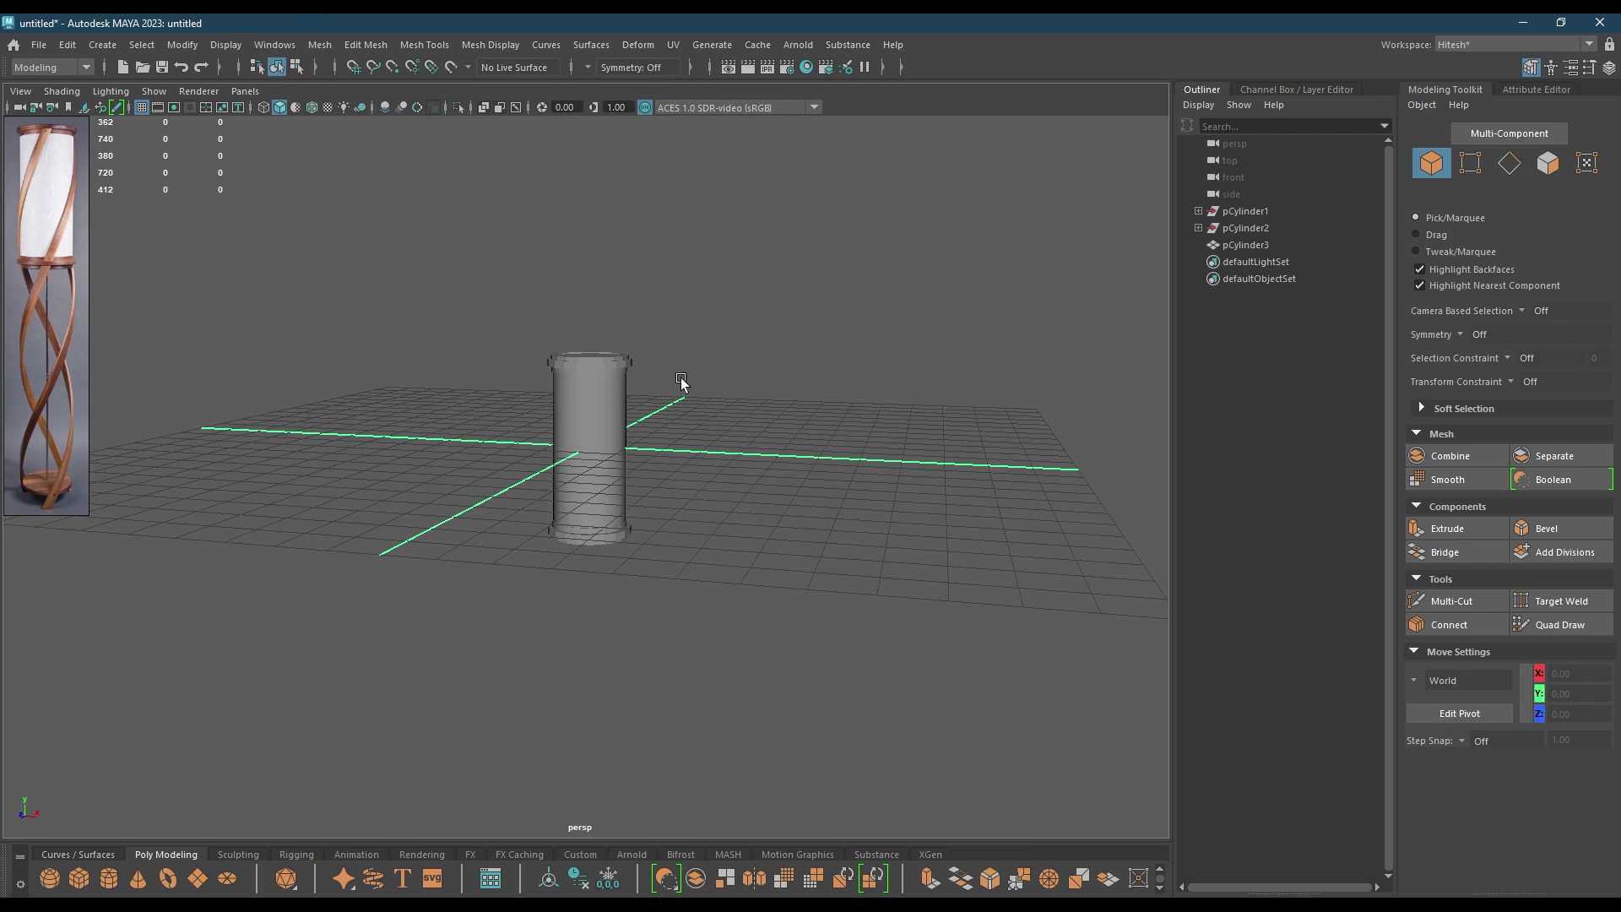
{"action": "middle_click_drag", "start_coordinate": [681, 378], "coordinate": [696, 295], "text": "alt"}
{"action": "left_click_drag", "start_coordinate": [681, 370], "coordinate": [743, 514], "text": "alt"}
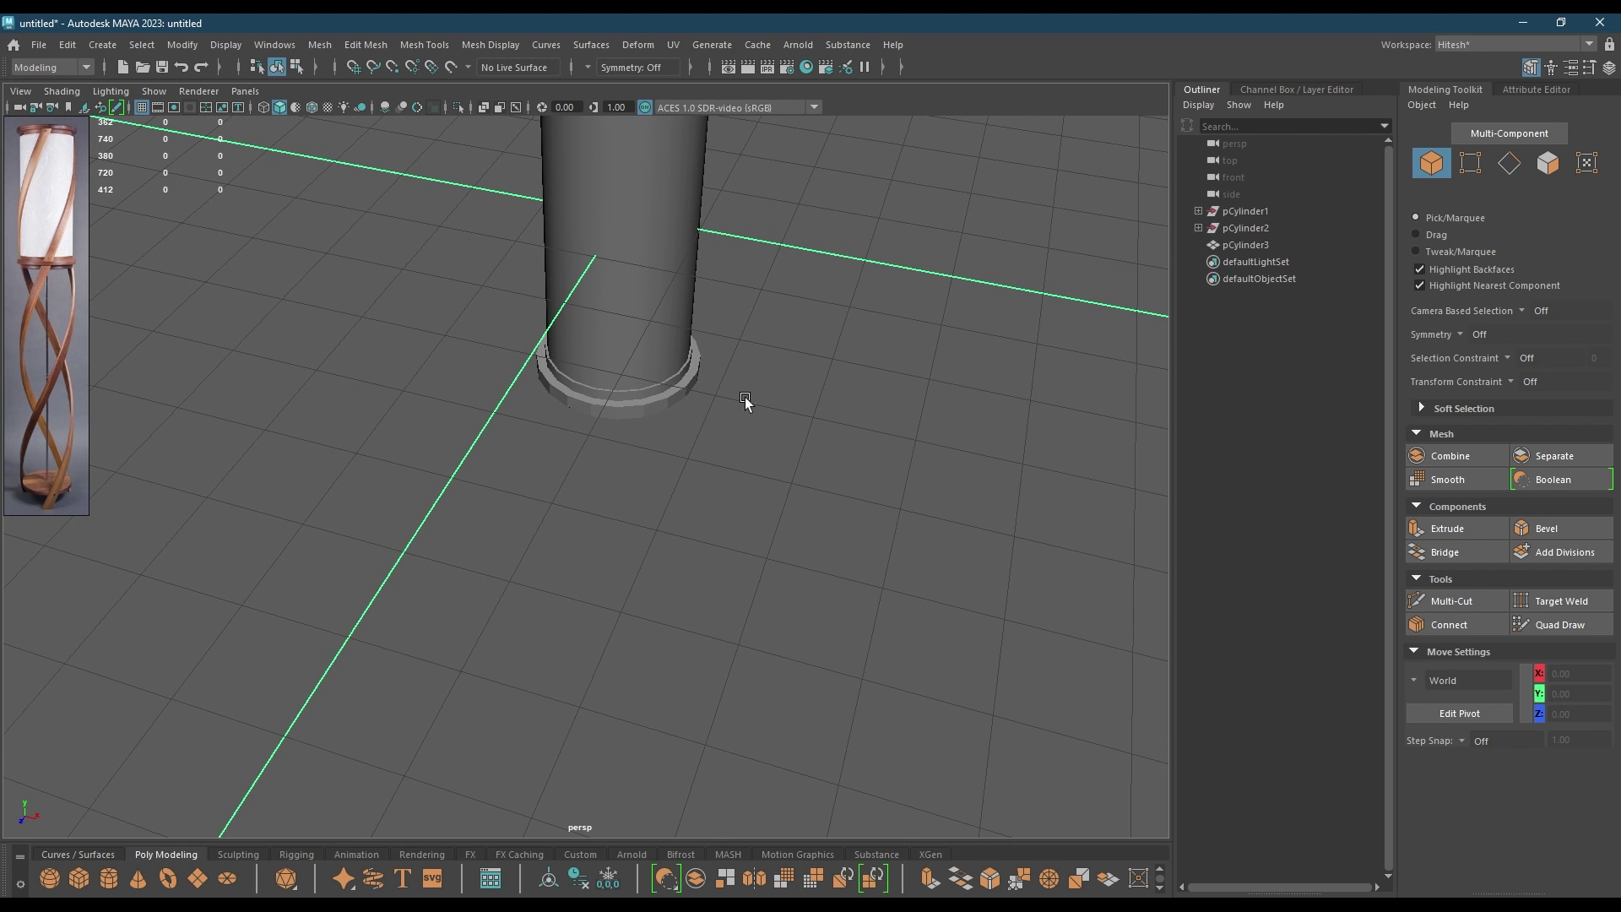
{"action": "left_click", "coordinate": [664, 404]}
{"action": "right_click_drag", "start_coordinate": [771, 408], "coordinate": [876, 806], "text": "alt"}
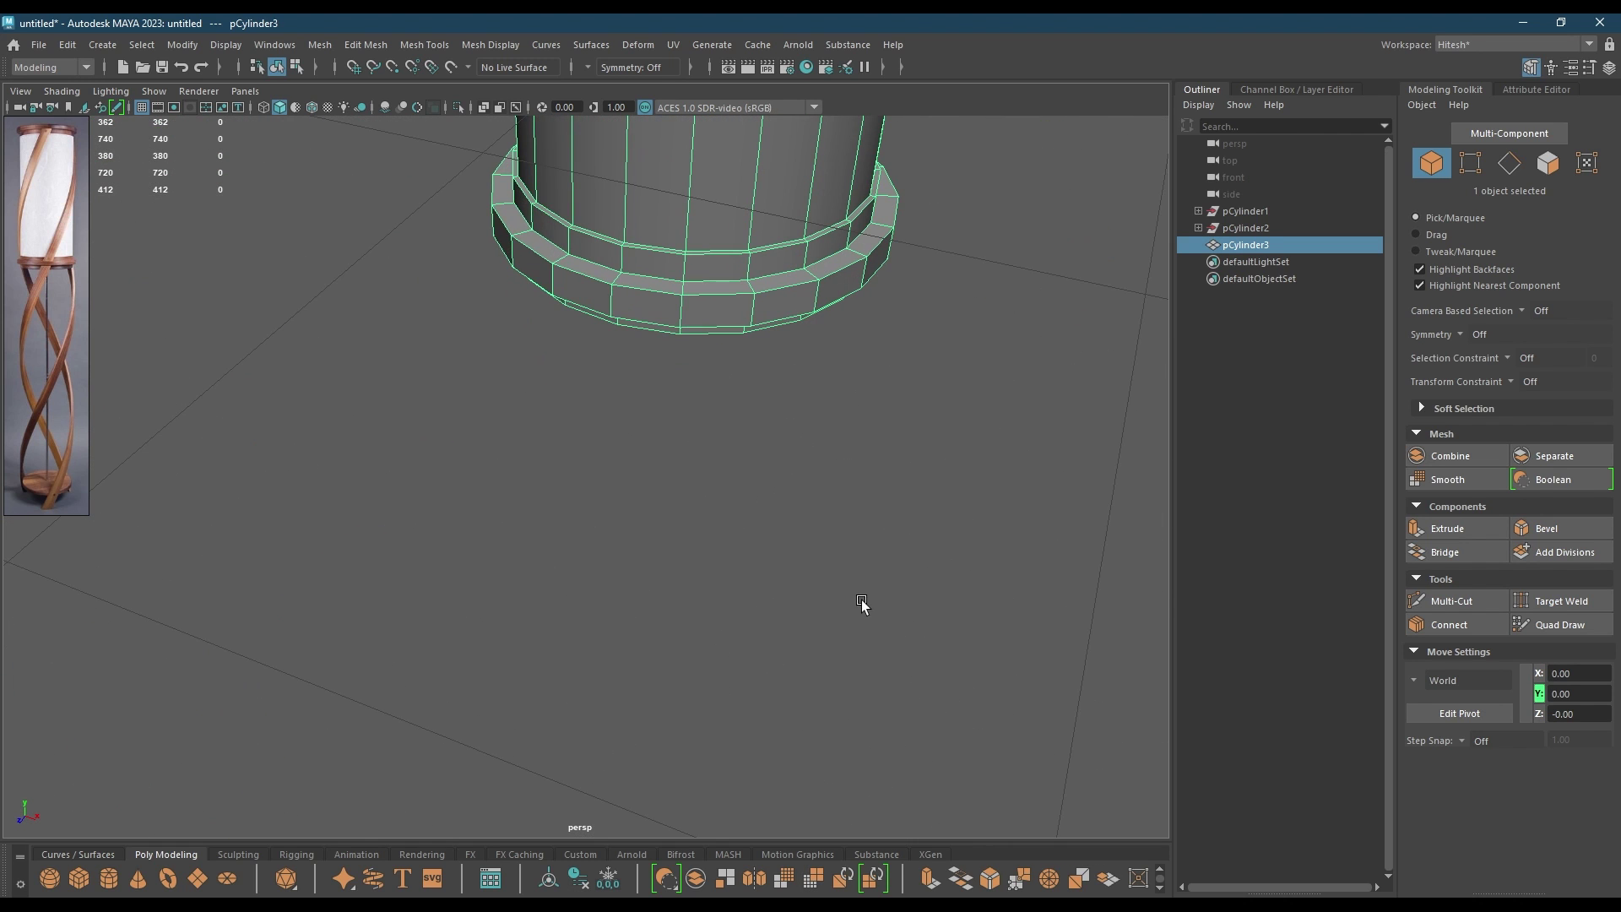
{"action": "left_click_drag", "start_coordinate": [861, 604], "coordinate": [848, 479], "text": "alt"}
{"action": "left_click_drag", "start_coordinate": [837, 579], "coordinate": [867, 448], "text": "alt"}
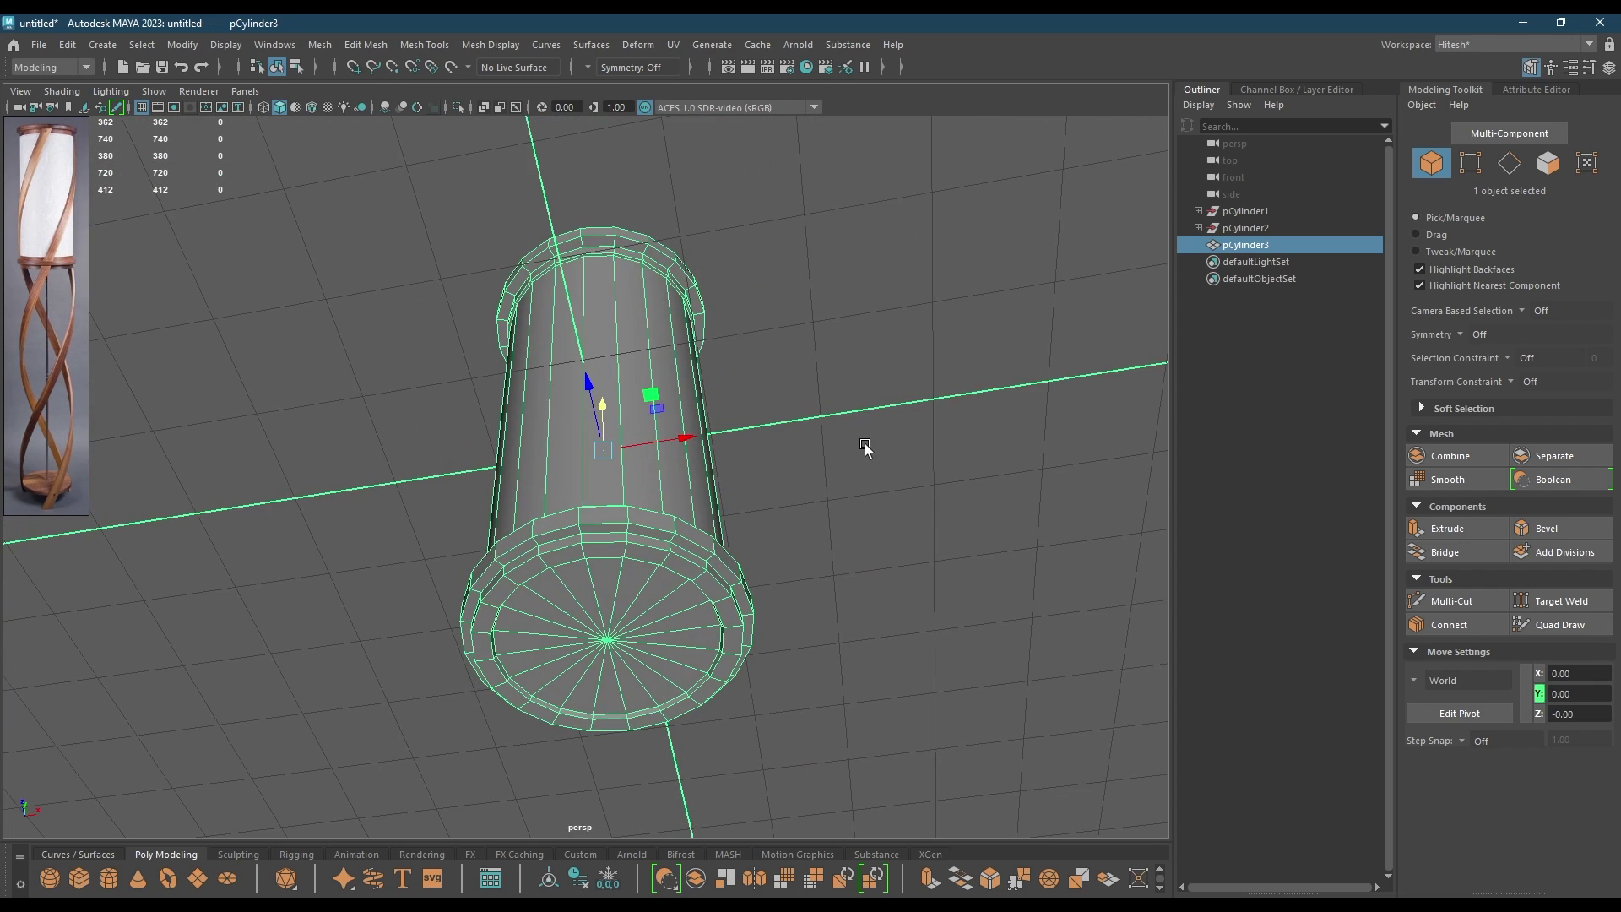
{"action": "middle_click_drag", "start_coordinate": [873, 467], "coordinate": [874, 419], "text": "alt"}
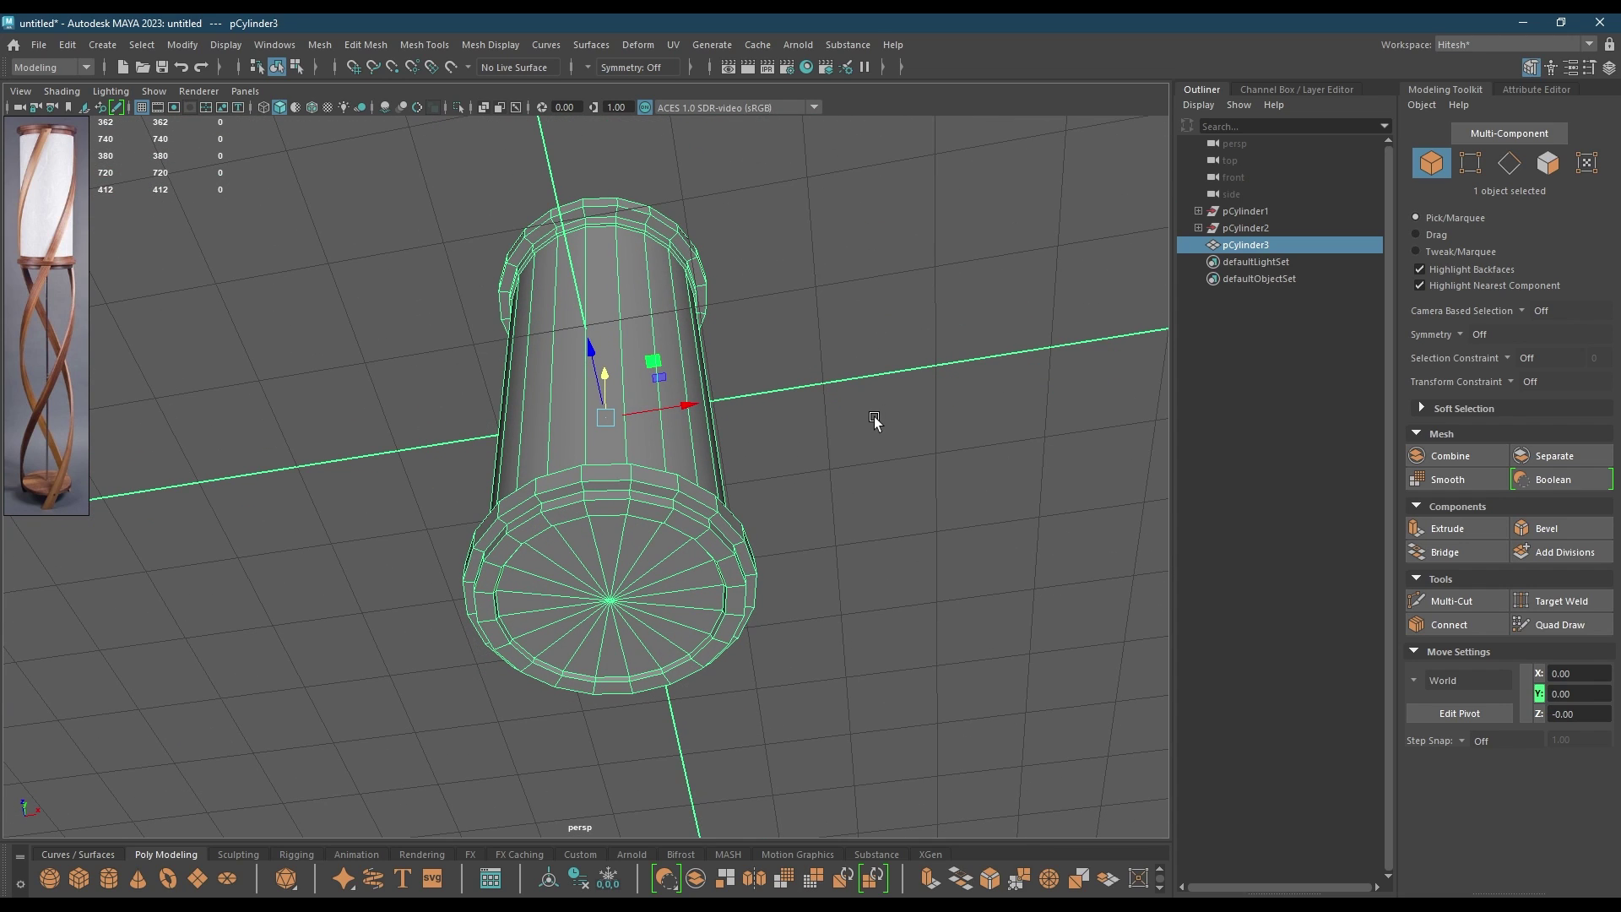
{"action": "mouse_move", "coordinate": [839, 402]}
{"action": "left_mouse_down", "text": "alt"}
{"action": "mouse_move", "coordinate": [825, 535]}
{"action": "mouse_move", "coordinate": [836, 380]}
{"action": "left_mouse_up", "text": "alt"}
- Duplicate the ring of faces on the upper side of the lower rim as a separate object
{"action": "right_click_drag", "start_coordinate": [998, 417], "coordinate": [999, 464]}
{"action": "double_click", "coordinate": [669, 512]}
{"action": "left_click_drag", "start_coordinate": [669, 515], "coordinate": [627, 394], "text": "alt"}
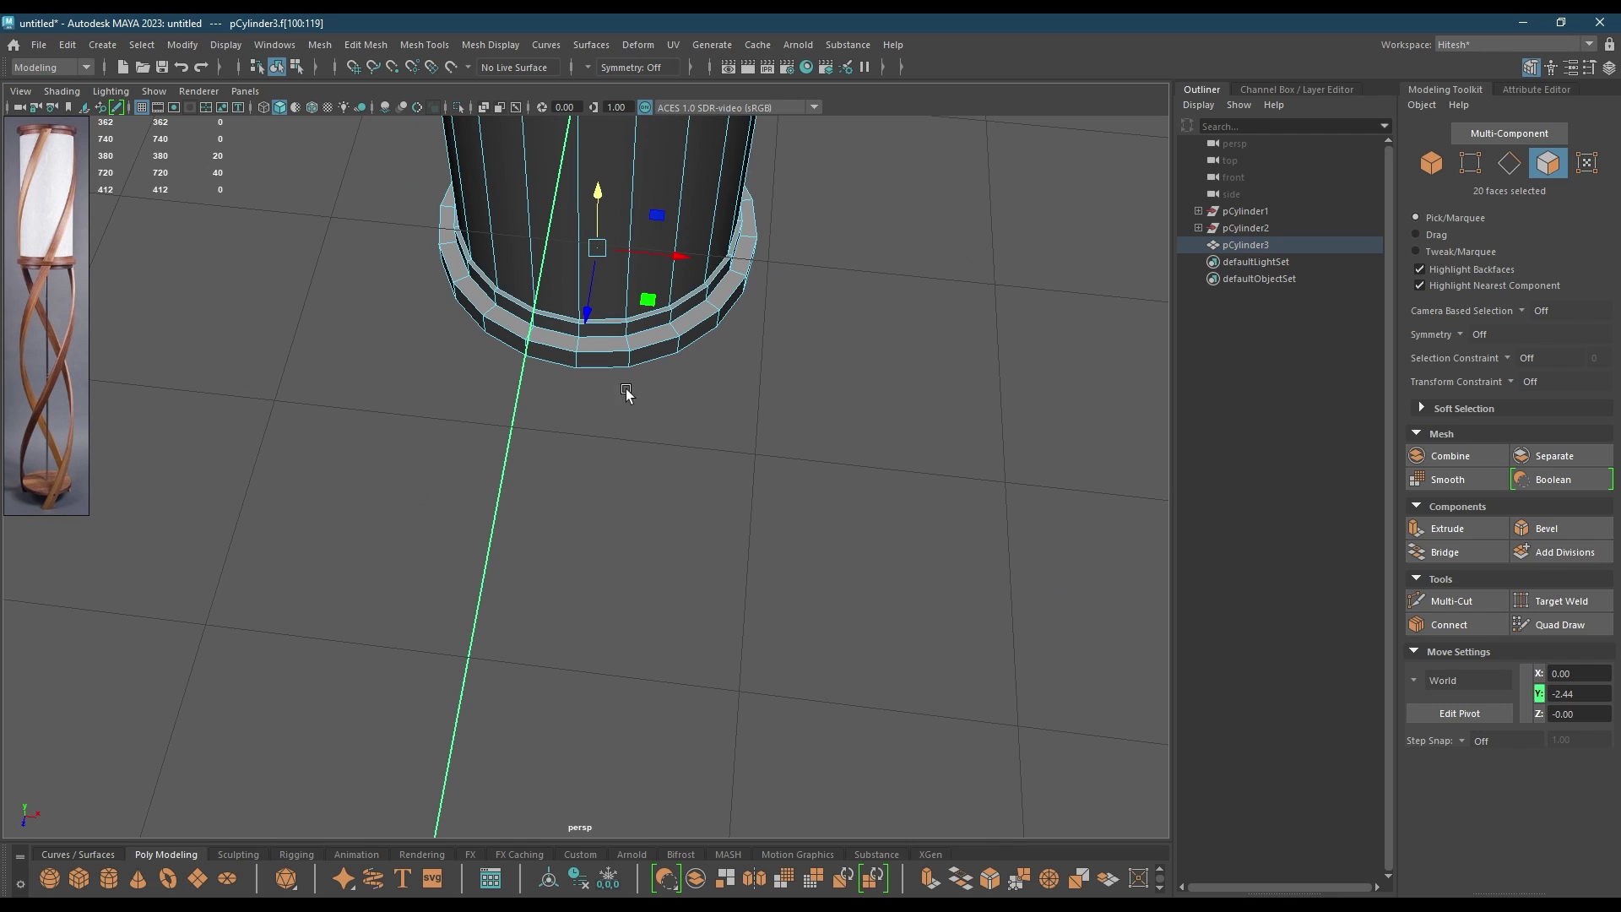
{"action": "left_click", "coordinate": [602, 342]}
{"action": "double_click", "coordinate": [554, 338], "text": "shift"}
{"action": "left_click_drag", "start_coordinate": [652, 483], "coordinate": [627, 398], "text": "alt"}
{"action": "right_click_drag", "start_coordinate": [895, 280], "coordinate": [892, 579], "text": "shift"}
{"action": "right_click_drag", "start_coordinate": [859, 346], "coordinate": [932, 318]}
- Select the duplicated face ring and center its pivot
{"action": "left_click", "coordinate": [747, 328]}
{"action": "key", "text": "space"}
{"action": "left_click", "coordinate": [680, 253]}
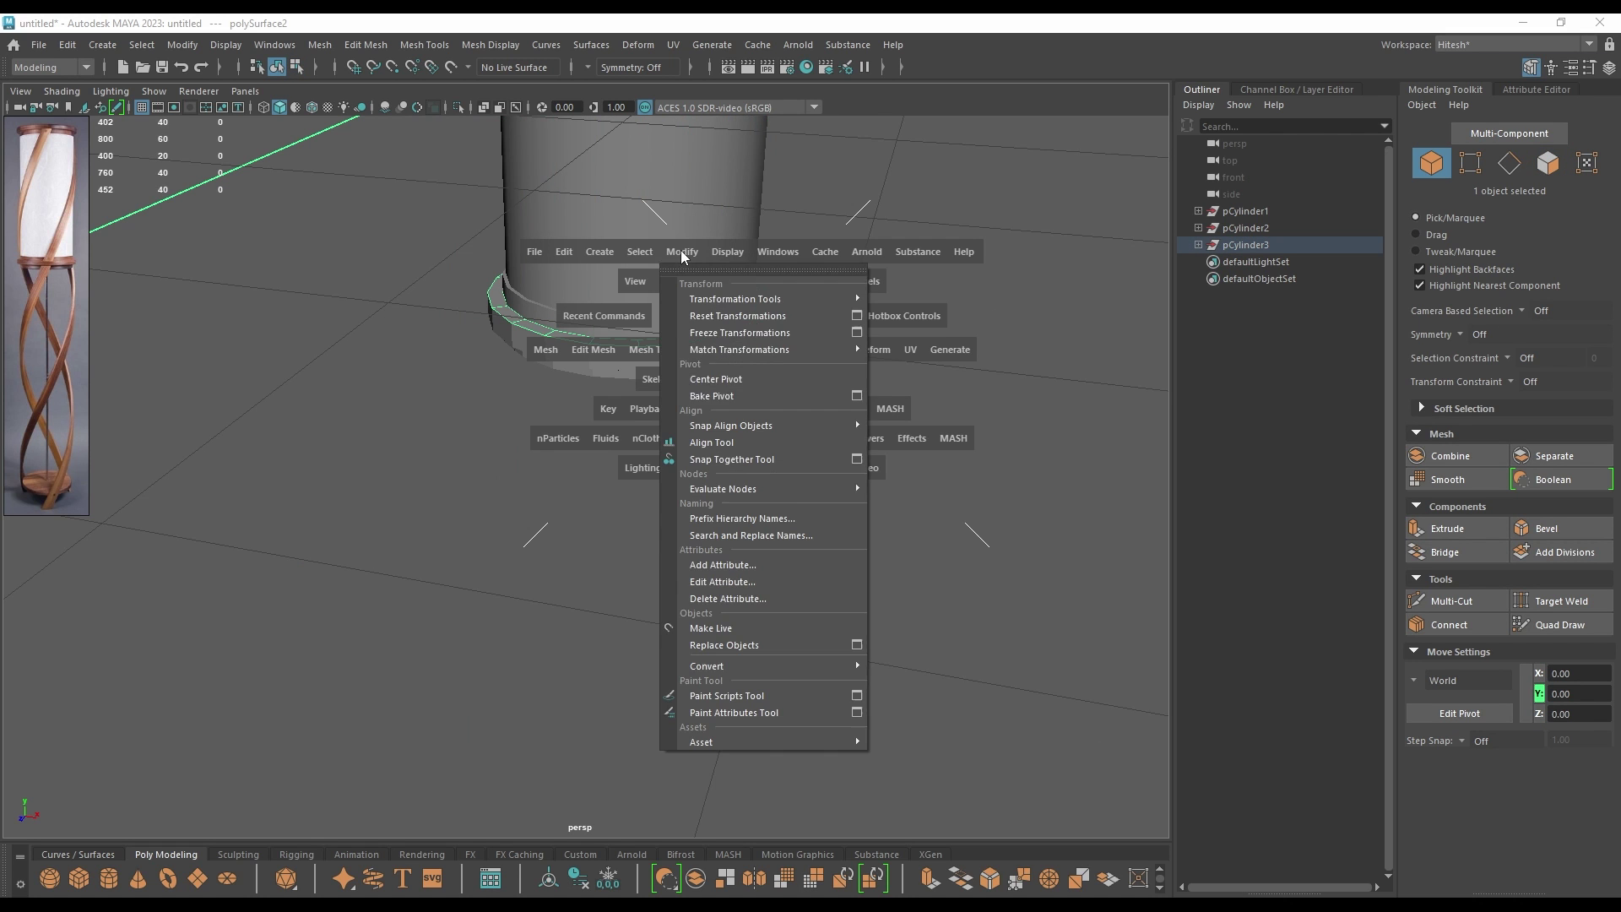
{"action": "left_click", "coordinate": [716, 380]}
- Move the duplicated ring straight down, far below the cylinder, to about Y -13
{"action": "right_click_drag", "start_coordinate": [723, 422], "coordinate": [684, 279], "text": "alt"}
{"action": "key", "text": "space"}
{"action": "left_click_drag", "start_coordinate": [681, 315], "coordinate": [718, 439]}
{"action": "right_click_drag", "start_coordinate": [717, 439], "coordinate": [623, 34], "text": "alt"}
{"action": "middle_click_drag", "start_coordinate": [648, 367], "coordinate": [679, 266], "text": "alt"}
{"action": "left_click_drag", "start_coordinate": [641, 192], "coordinate": [629, 418]}
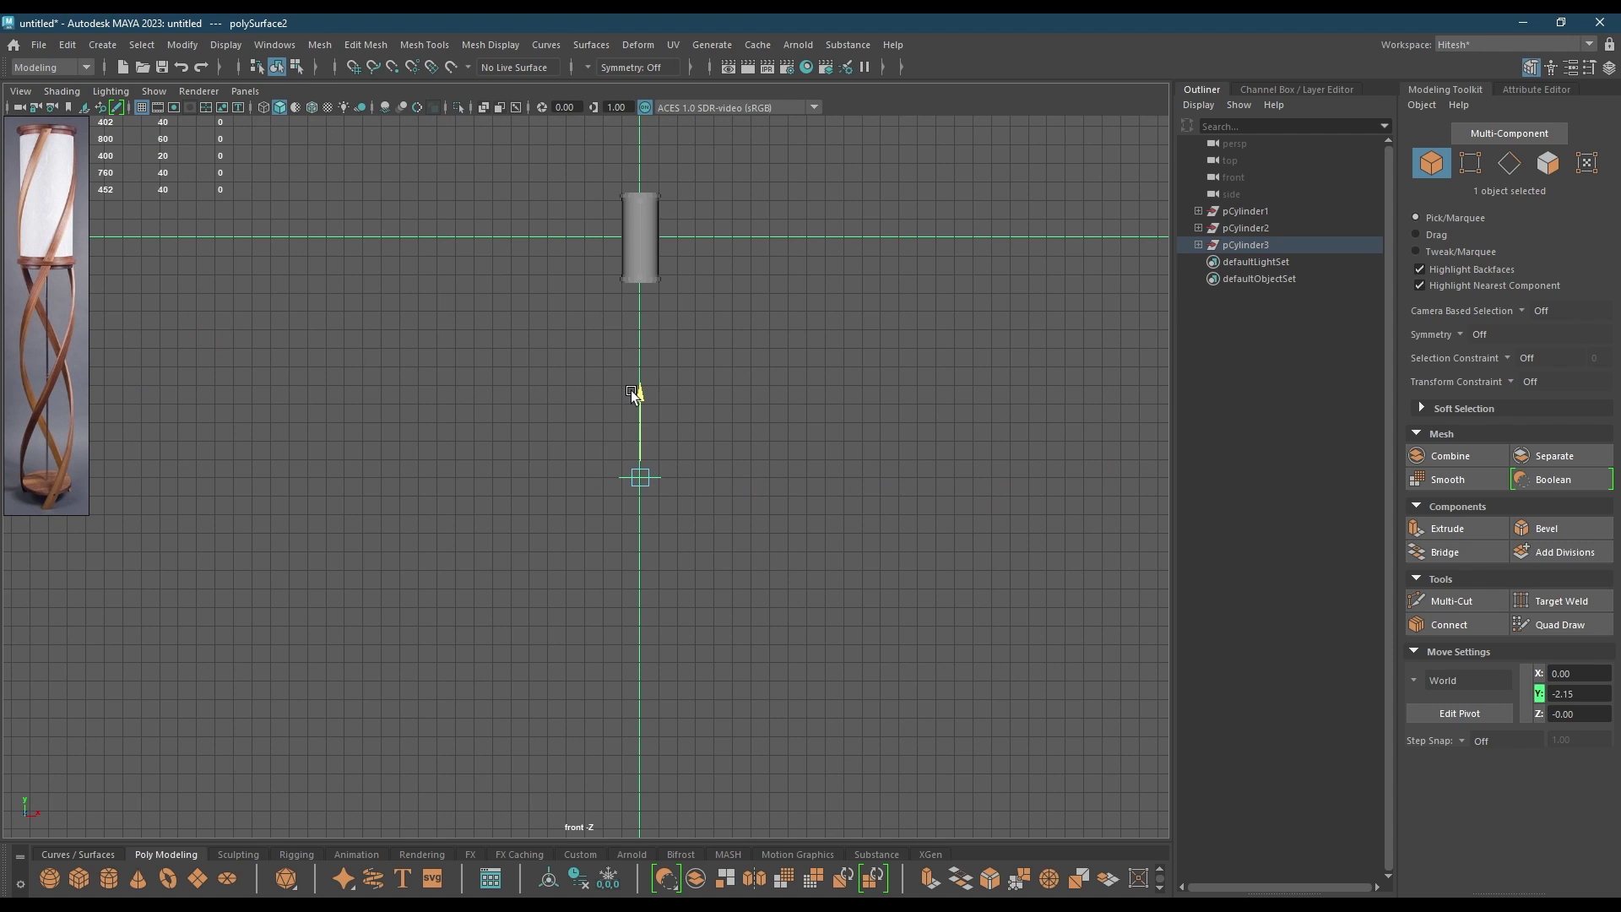
- Collapse the ring's inner edge loop to its centre and merge it into one point, making a closed disc
{"action": "key", "text": "f"}
{"action": "key", "text": "space"}
{"action": "mouse_move", "coordinate": [632, 392]}
{"action": "left_mouse_down"}
{"action": "mouse_move", "coordinate": [646, 364]}
{"action": "mouse_move", "coordinate": [646, 401]}
{"action": "left_mouse_up"}
{"action": "key", "text": "f"}
{"action": "middle_click_drag", "start_coordinate": [651, 430], "coordinate": [667, 414], "text": "alt"}
{"action": "right_click_drag", "start_coordinate": [675, 390], "coordinate": [676, 358]}
{"action": "double_click", "coordinate": [684, 330]}
{"action": "key", "text": "r"}
{"action": "left_click_drag", "start_coordinate": [605, 464], "coordinate": [322, 547]}
{"action": "right_click_drag", "start_coordinate": [436, 472], "coordinate": [442, 318], "text": "shift"}
{"action": "key", "text": "w"}
- Extrude all of the disc's faces with a thickness of 0.09
{"action": "key", "text": "F9"}
{"action": "right_click_drag", "start_coordinate": [642, 417], "coordinate": [752, 394]}
{"action": "key", "text": "ctrl+e"}
{"action": "left_click_drag", "start_coordinate": [933, 255], "coordinate": [941, 256]}
{"action": "left_click_drag", "start_coordinate": [804, 368], "coordinate": [657, 389], "text": "alt"}
{"action": "left_click_drag", "start_coordinate": [937, 256], "coordinate": [942, 256]}
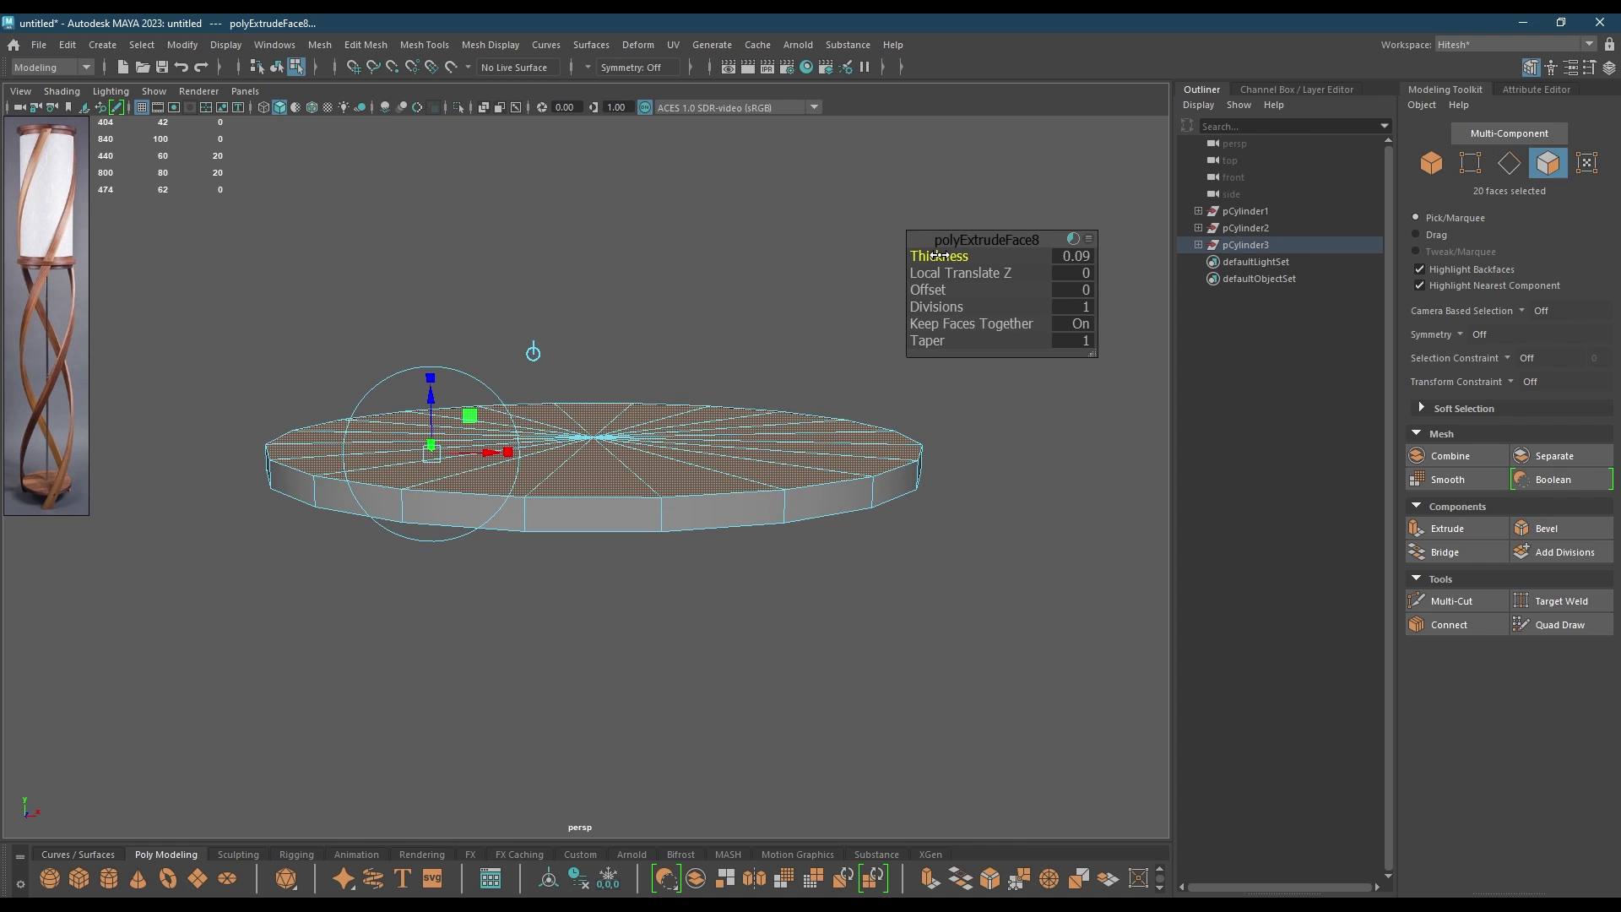
{"action": "key", "text": "w"}
- Select all faces on the disc's underside and extrude them slightly inward to leave a narrow border
{"action": "left_click_drag", "start_coordinate": [650, 430], "coordinate": [644, 354], "text": "alt"}
{"action": "right_click_drag", "start_coordinate": [864, 279], "coordinate": [864, 317]}
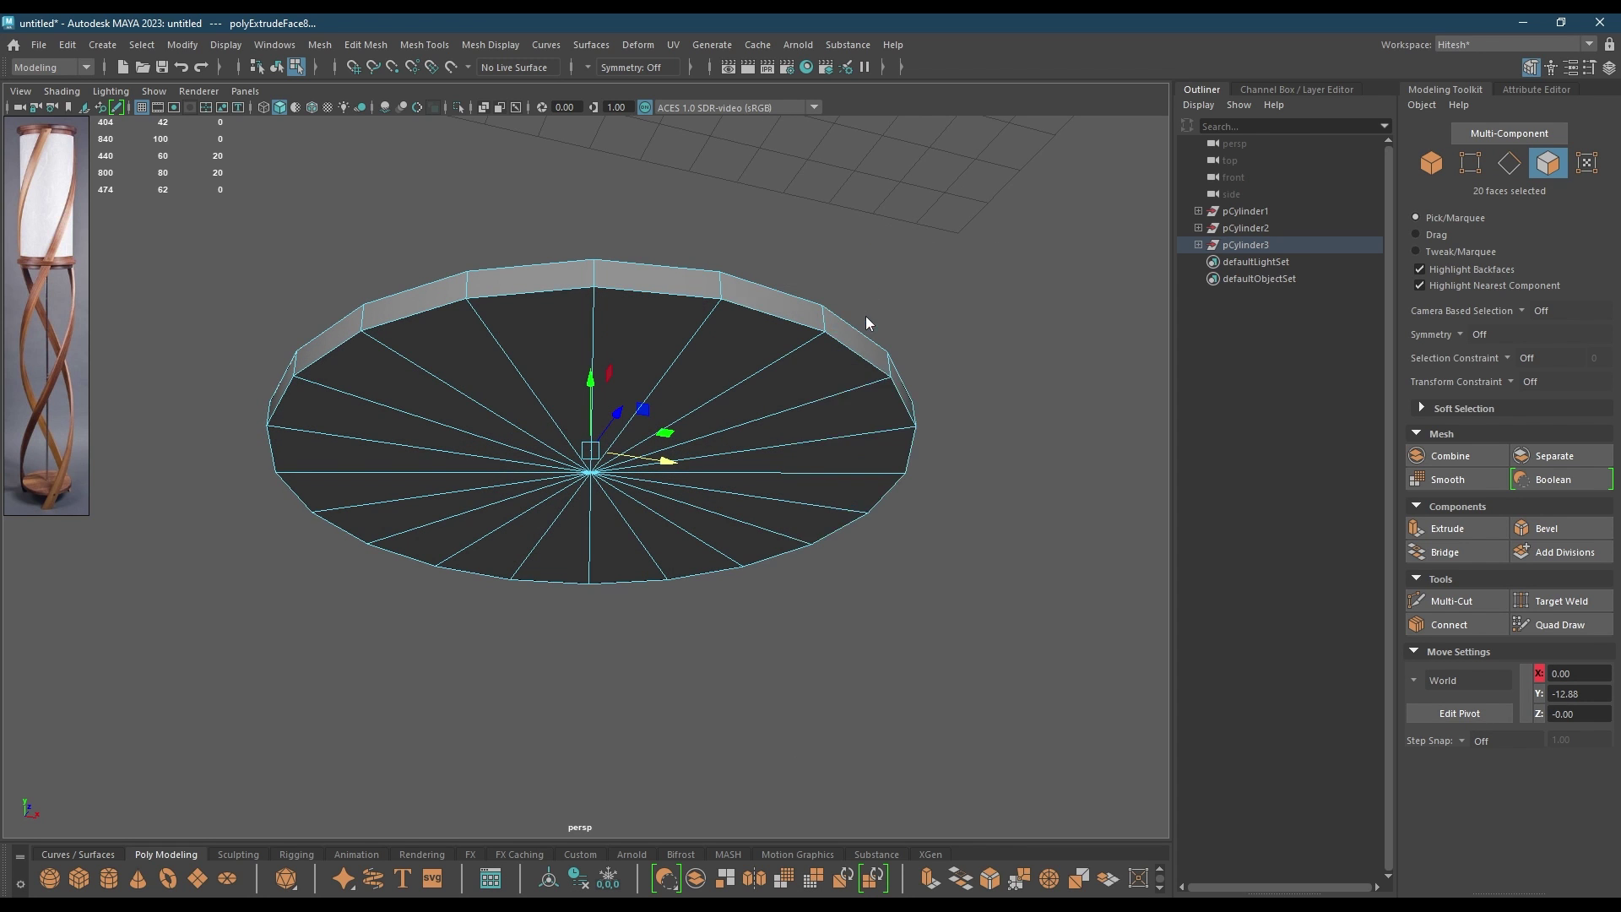
{"action": "key", "text": "Tab"}
{"action": "left_click_drag", "start_coordinate": [762, 434], "coordinate": [464, 457]}
{"action": "left_click_drag", "start_coordinate": [699, 462], "coordinate": [692, 462]}
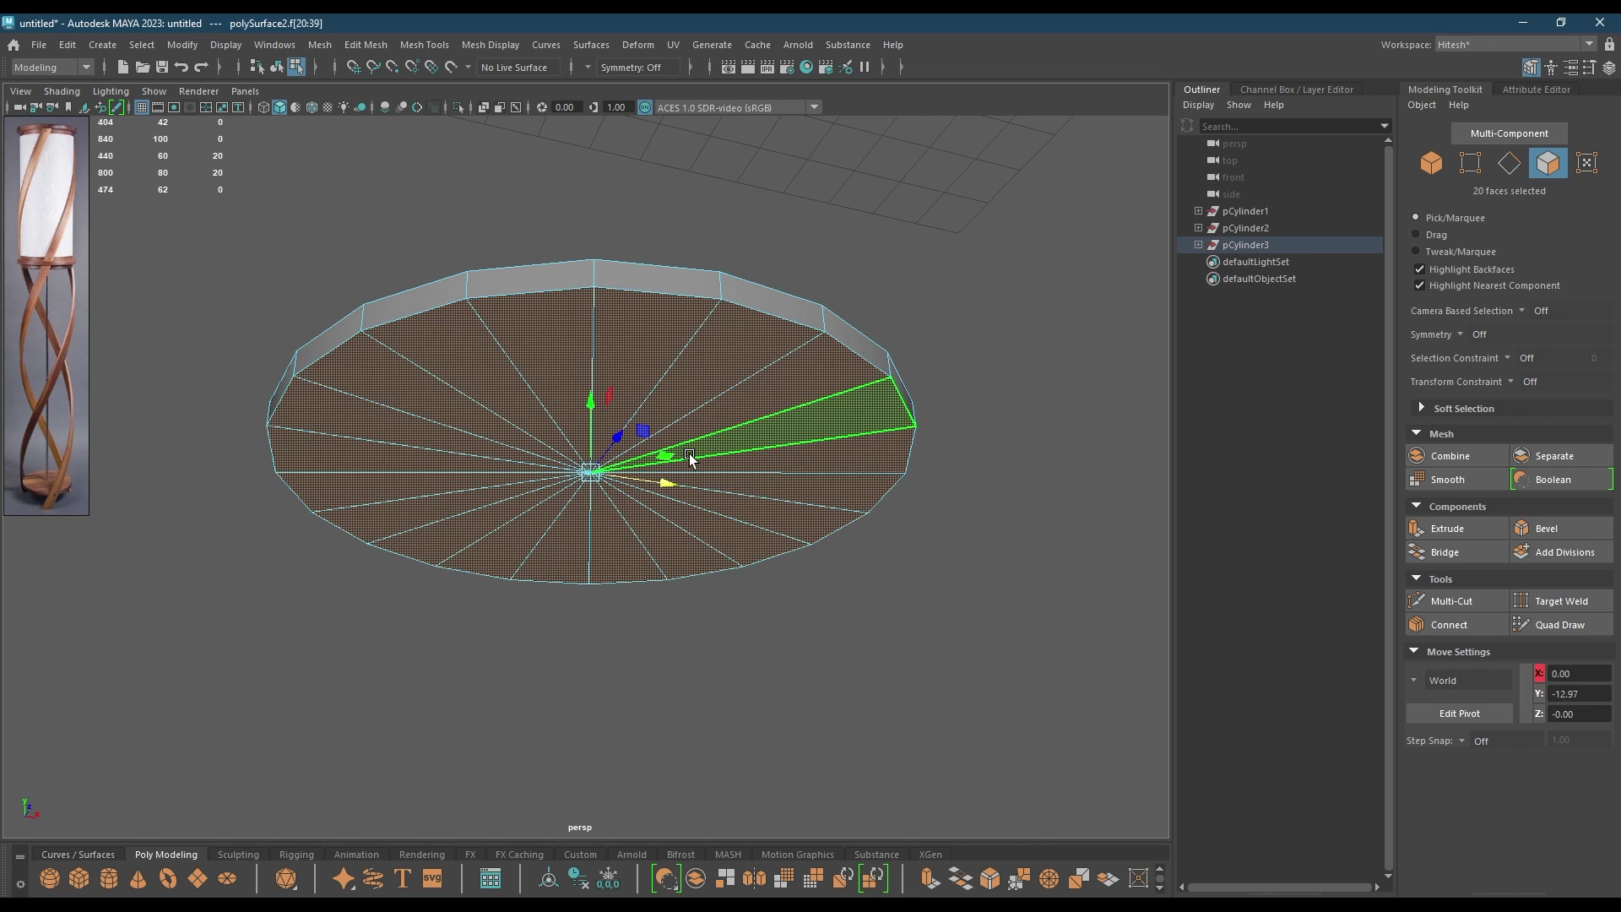
{"action": "key", "text": "r"}
{"action": "left_click_drag", "start_coordinate": [591, 474], "coordinate": [567, 484], "text": "shift"}
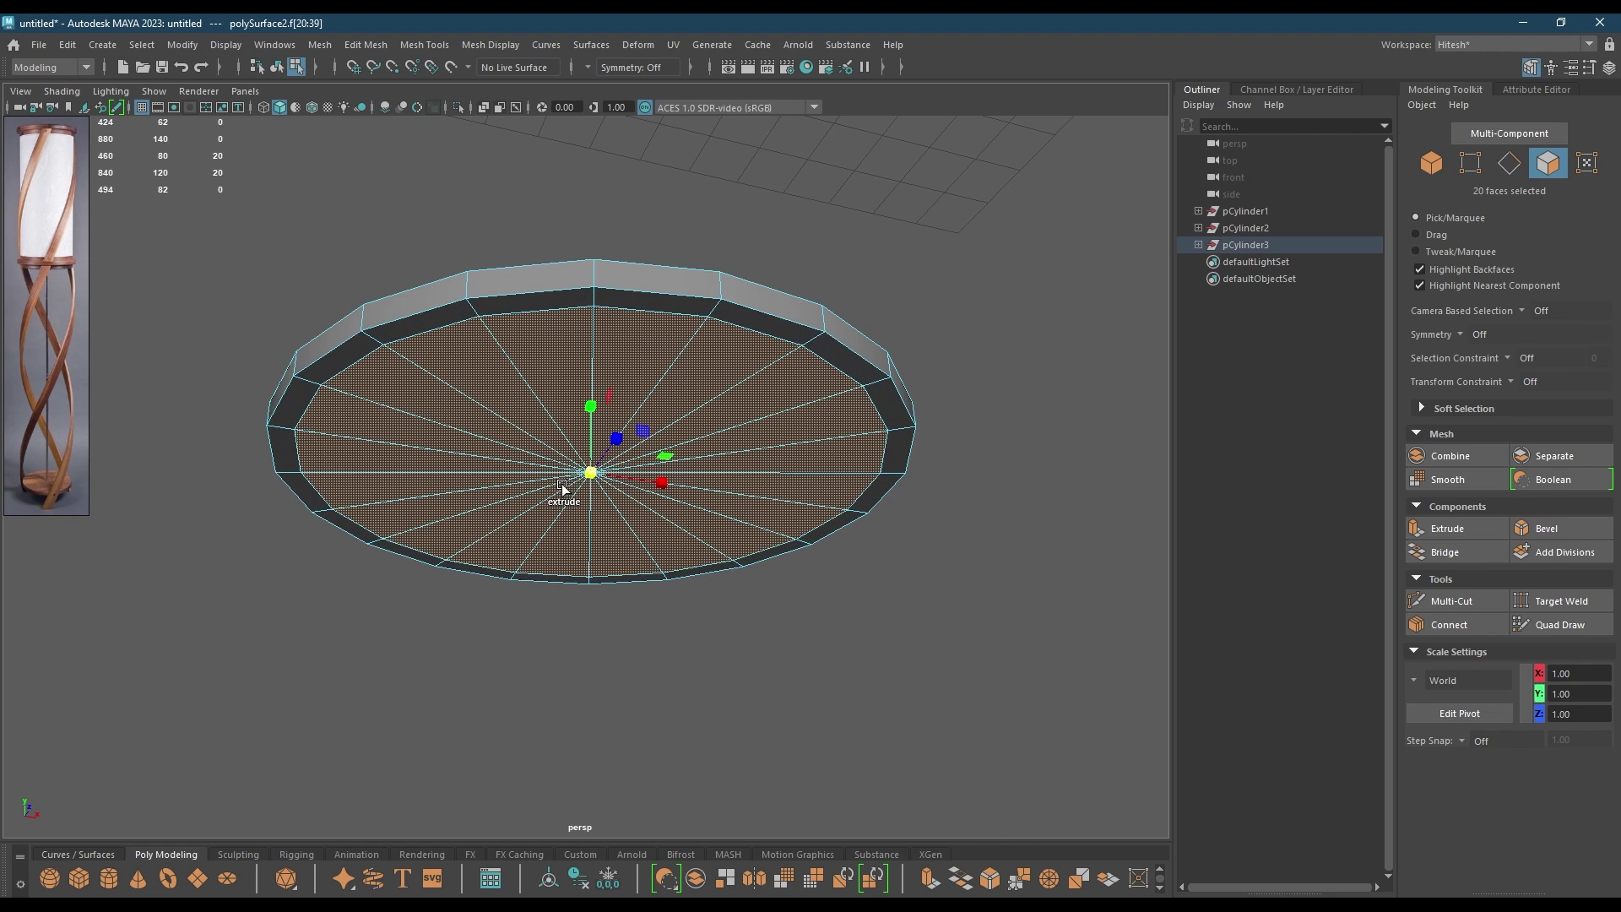
- Recess the disc's underside faces, and extrude all its top faces inward and down, leaving a narrow raised rim around both sides
{"action": "left_click_drag", "start_coordinate": [591, 405], "coordinate": [608, 532]}
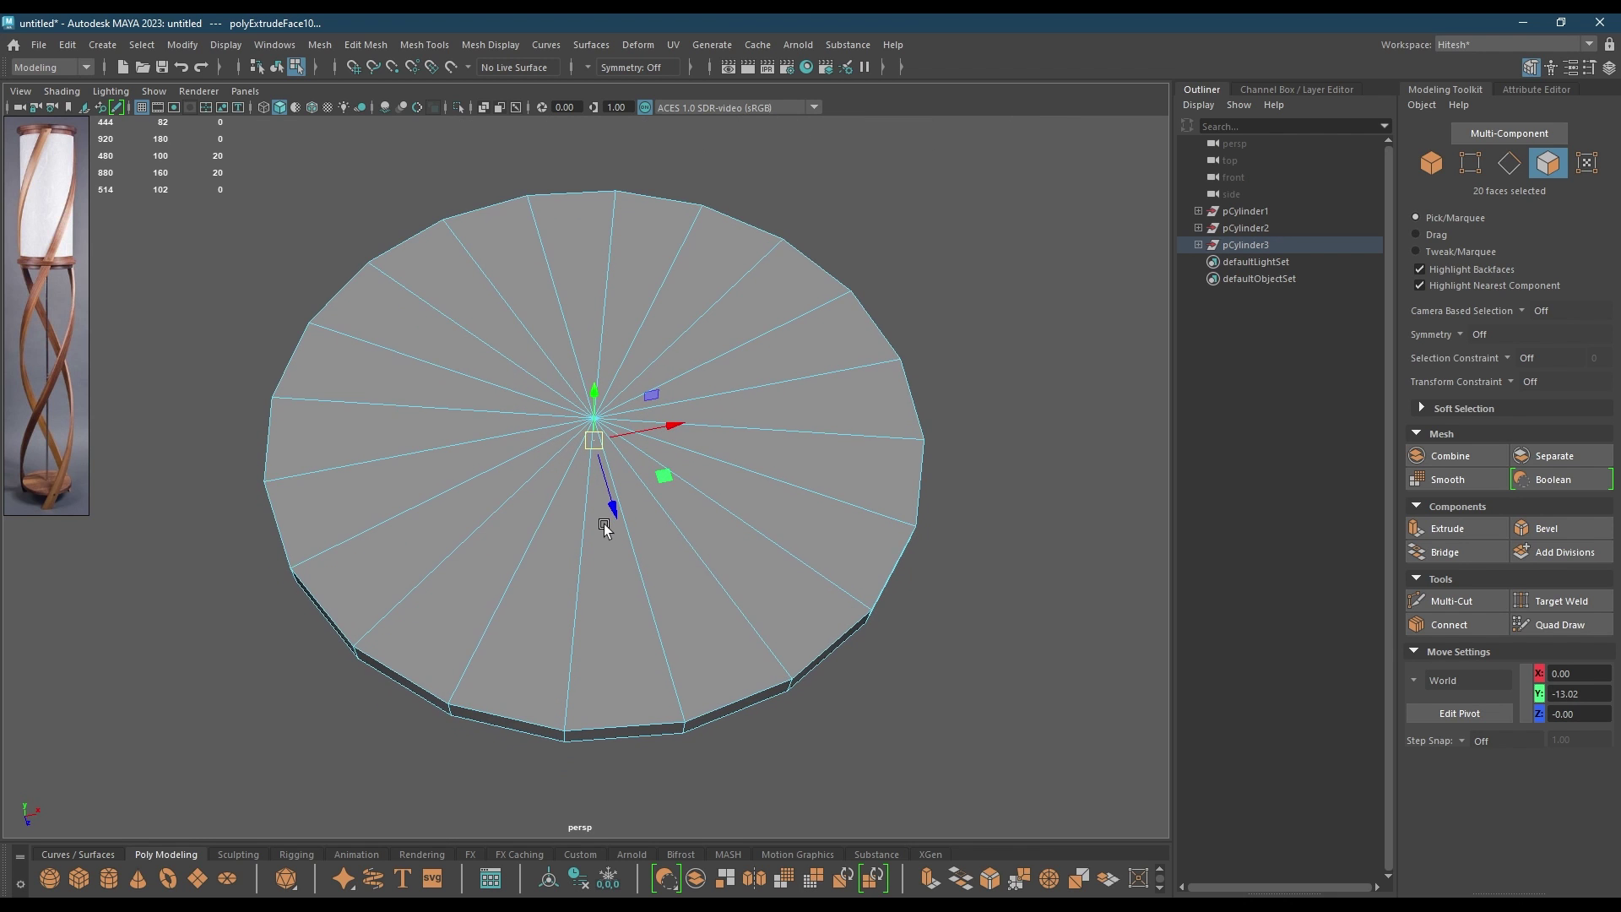
{"action": "left_click", "coordinate": [930, 331]}
{"action": "mouse_move", "coordinate": [786, 367]}
{"action": "left_mouse_down"}
{"action": "mouse_move", "coordinate": [503, 515]}
{"action": "mouse_move", "coordinate": [727, 409]}
{"action": "mouse_move", "coordinate": [670, 453]}
{"action": "mouse_move", "coordinate": [540, 432]}
{"action": "left_mouse_up"}
{"action": "key", "text": "r"}
{"action": "left_click_drag", "start_coordinate": [598, 368], "coordinate": [596, 425], "text": "shift"}
{"action": "key", "text": "r"}
{"action": "key", "text": "w"}
{"action": "right_click_drag", "start_coordinate": [575, 365], "coordinate": [675, 325]}
{"action": "left_click", "coordinate": [844, 261]}
- Create a polygon cylinder and move it straight down to just above the base disc, at about Y -12.04
{"action": "scroll", "coordinate": [914, 397], "scroll_direction": "down", "scroll_amount": 7}
{"action": "left_click_drag", "start_coordinate": [927, 710], "coordinate": [925, 565], "text": "alt"}
{"action": "scroll", "coordinate": [788, 369], "scroll_direction": "down", "scroll_amount": 10}
{"action": "left_click_drag", "start_coordinate": [788, 368], "coordinate": [655, 271], "text": "alt"}
{"action": "middle_click_drag", "start_coordinate": [655, 272], "coordinate": [655, 377], "text": "alt"}
{"action": "left_click_drag", "start_coordinate": [724, 334], "coordinate": [777, 329], "text": "alt"}
{"action": "right_click_drag", "start_coordinate": [799, 288], "coordinate": [711, 287], "text": "shift"}
{"action": "left_click_drag", "start_coordinate": [711, 287], "coordinate": [683, 267], "text": "alt"}
{"action": "left_click_drag", "start_coordinate": [615, 135], "coordinate": [616, 457]}
{"action": "left_click", "coordinate": [311, 108]}
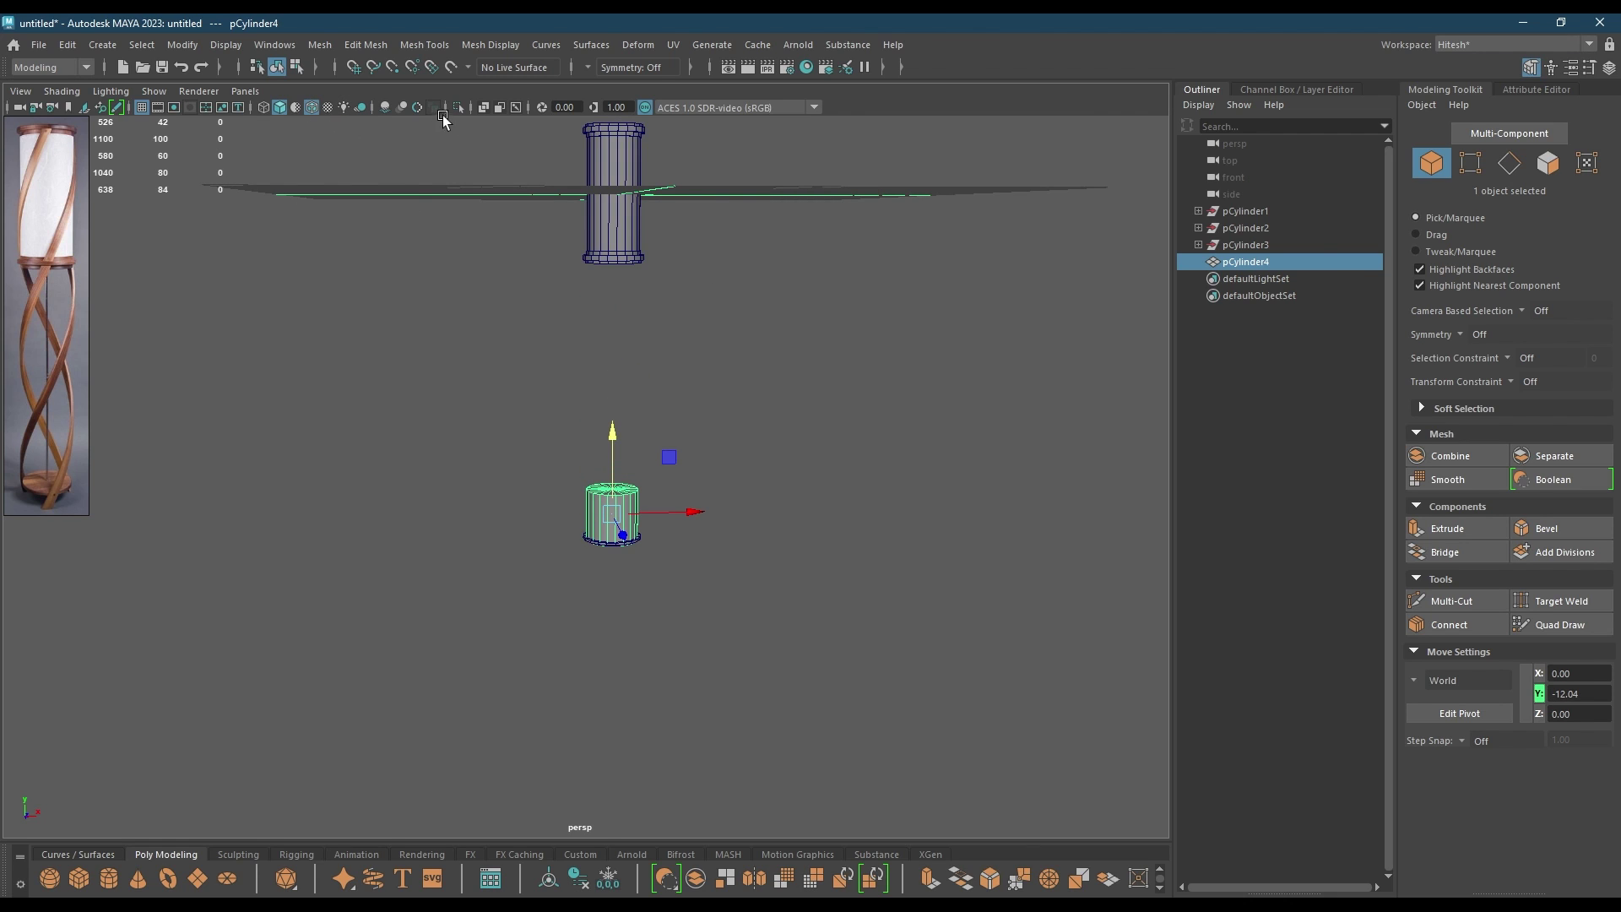
{"action": "left_click", "coordinate": [418, 108]}
{"action": "left_click", "coordinate": [386, 109]}
{"action": "key", "text": "f"}
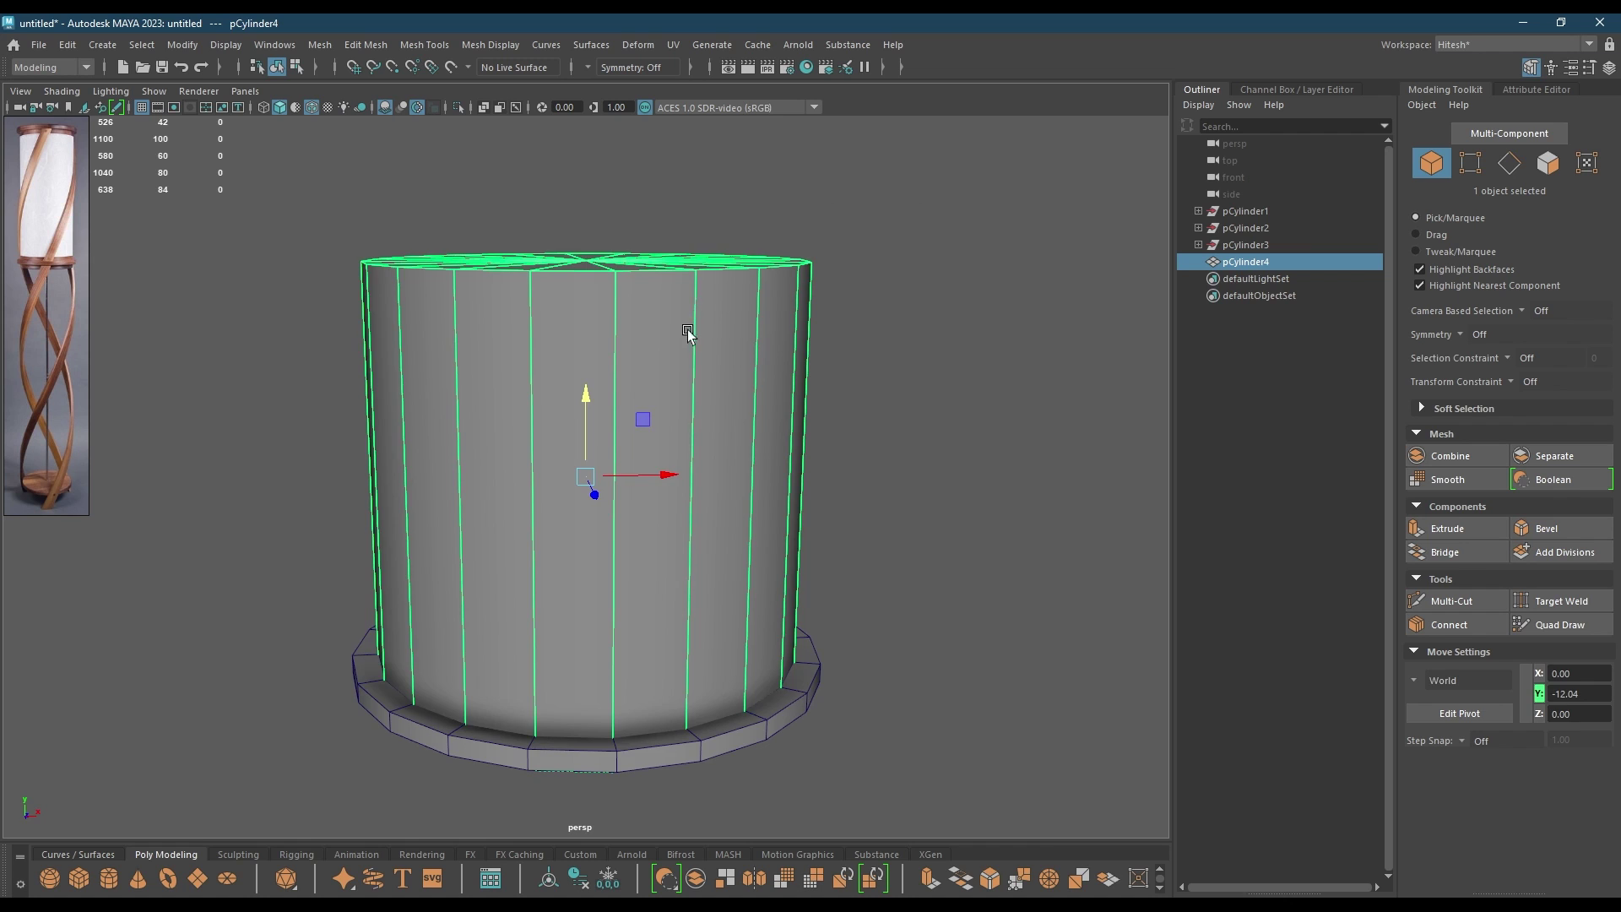
- Set the new cylinder's radius to 0.05 and reduce its height to a small flat disc
{"action": "left_click_drag", "start_coordinate": [688, 333], "coordinate": [691, 377], "text": "alt"}
{"action": "key", "text": "t"}
{"action": "left_click_drag", "start_coordinate": [932, 255], "coordinate": [855, 271]}
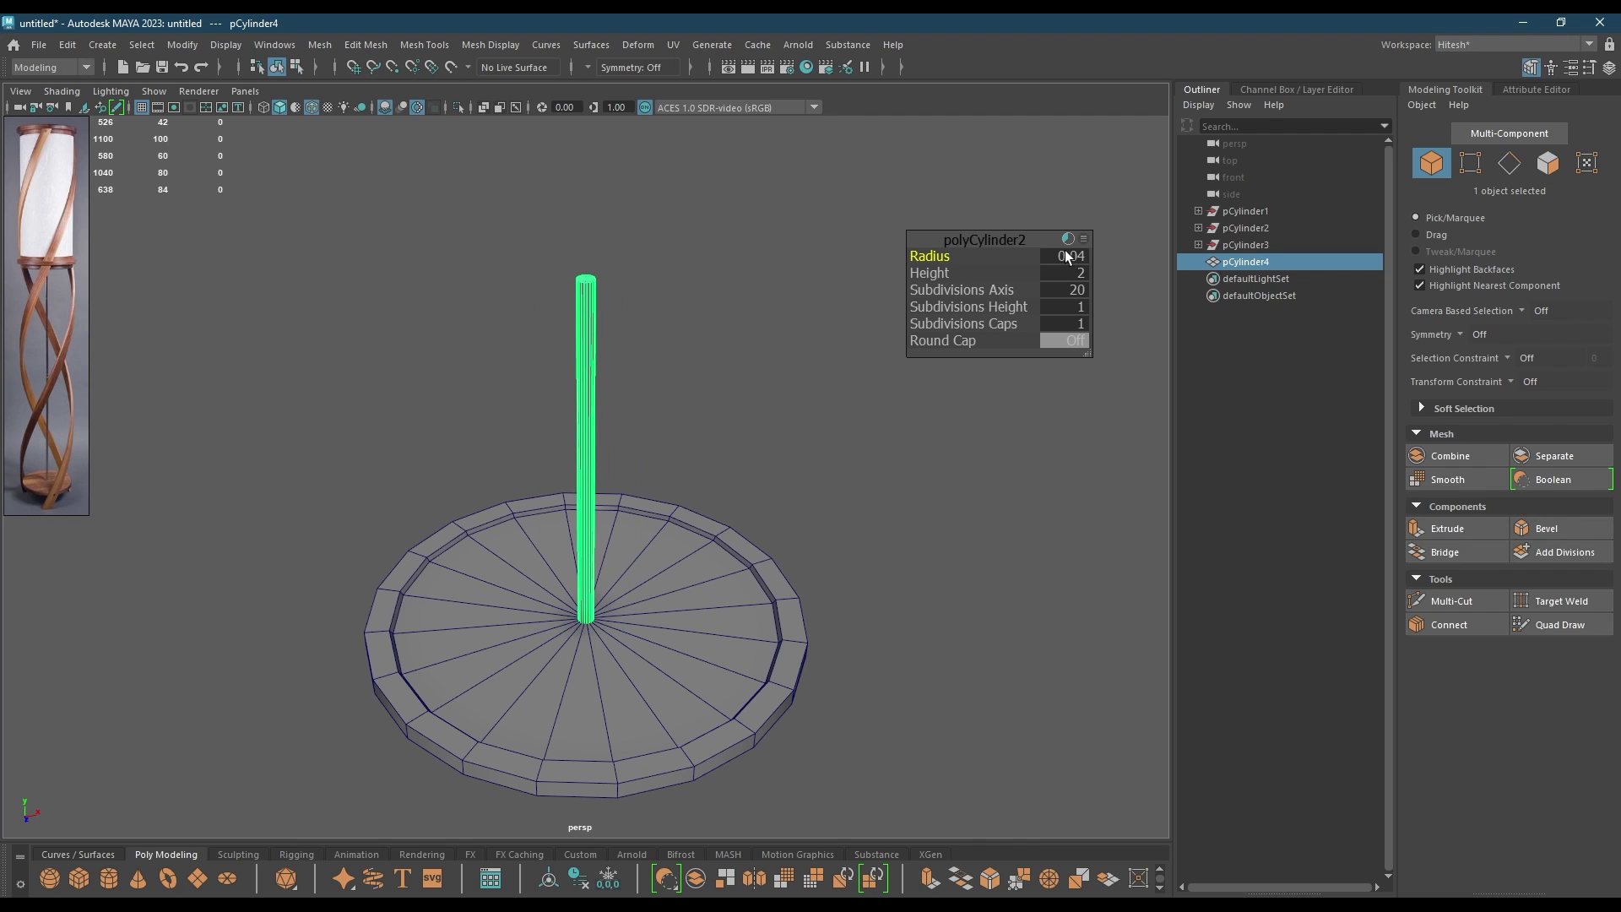
{"action": "key", "text": "Return"}
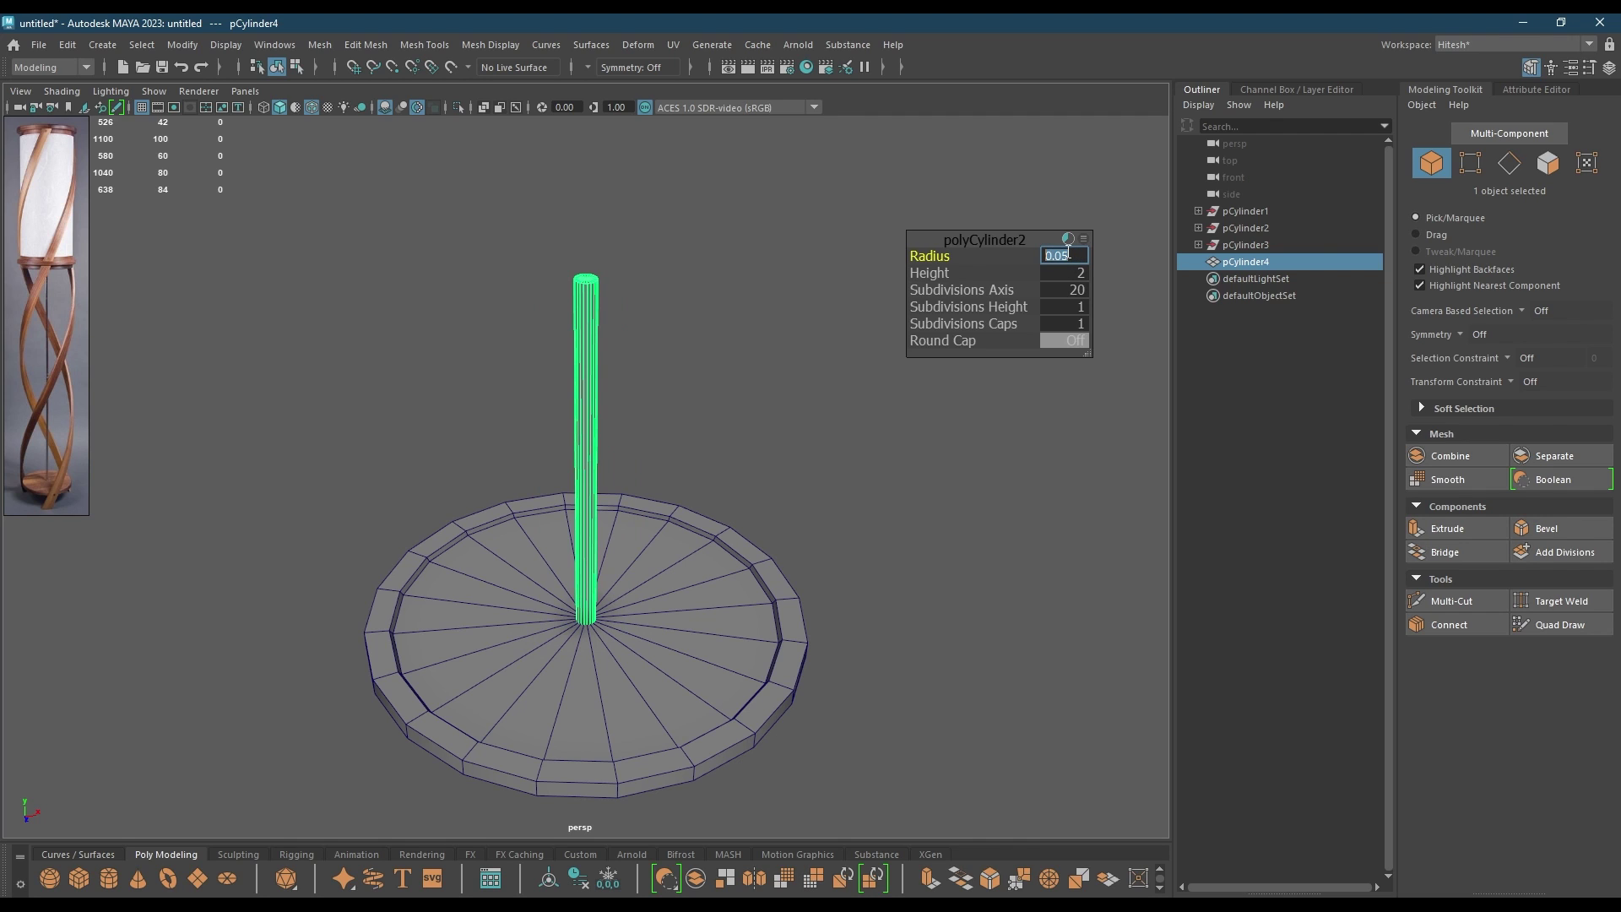
{"action": "left_click_drag", "start_coordinate": [937, 274], "coordinate": [765, 320]}
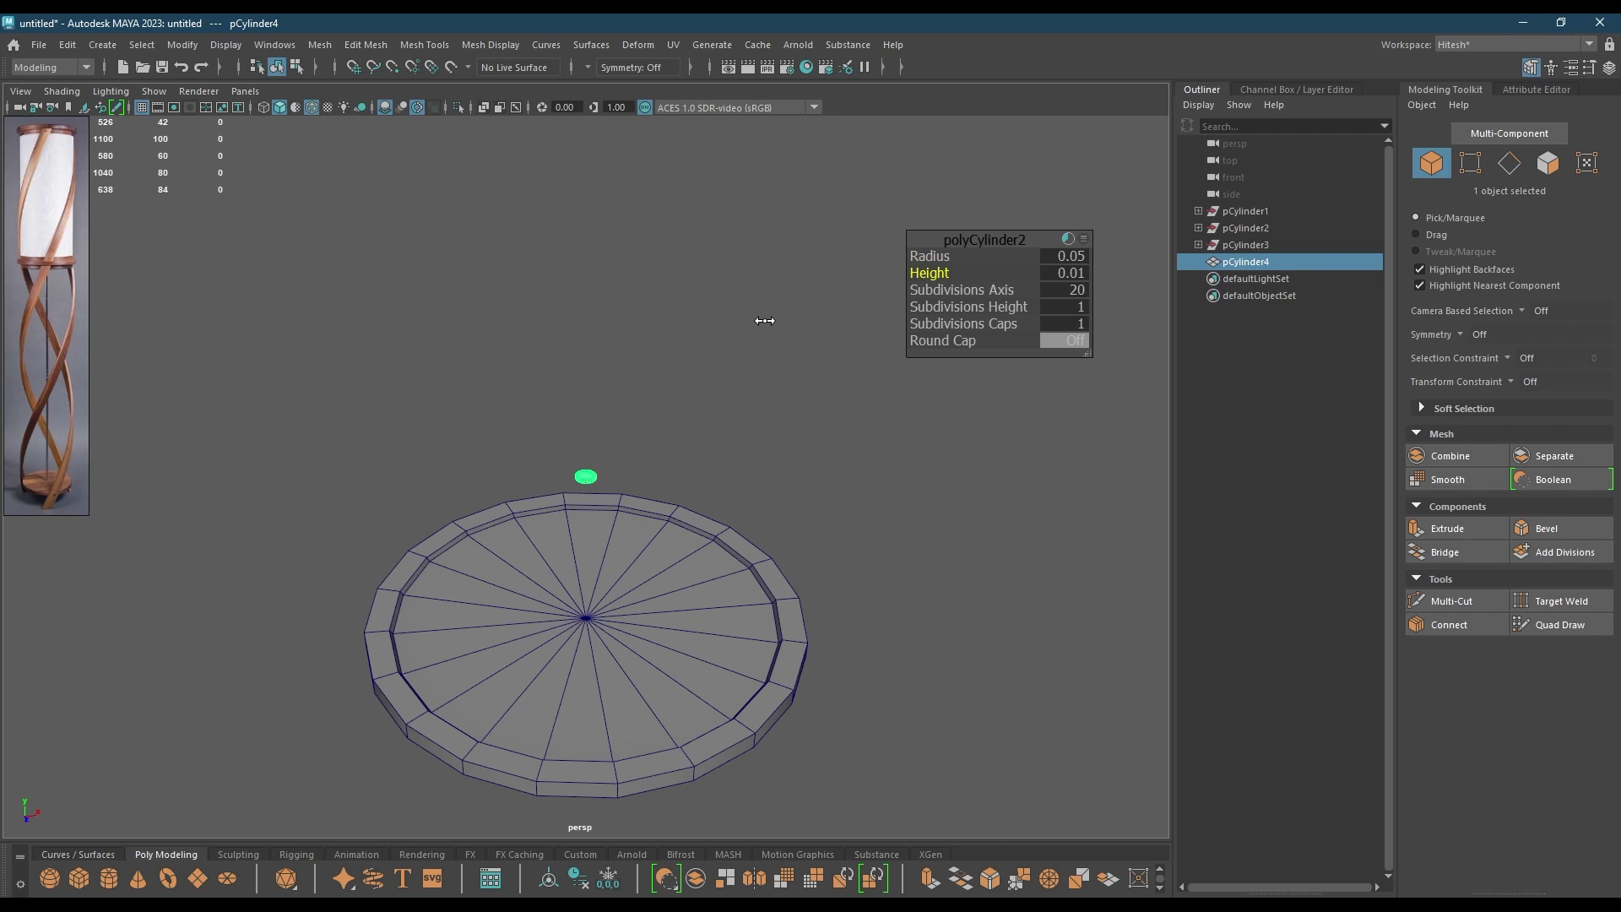
{"action": "key", "text": "w"}
{"action": "key", "text": "f"}
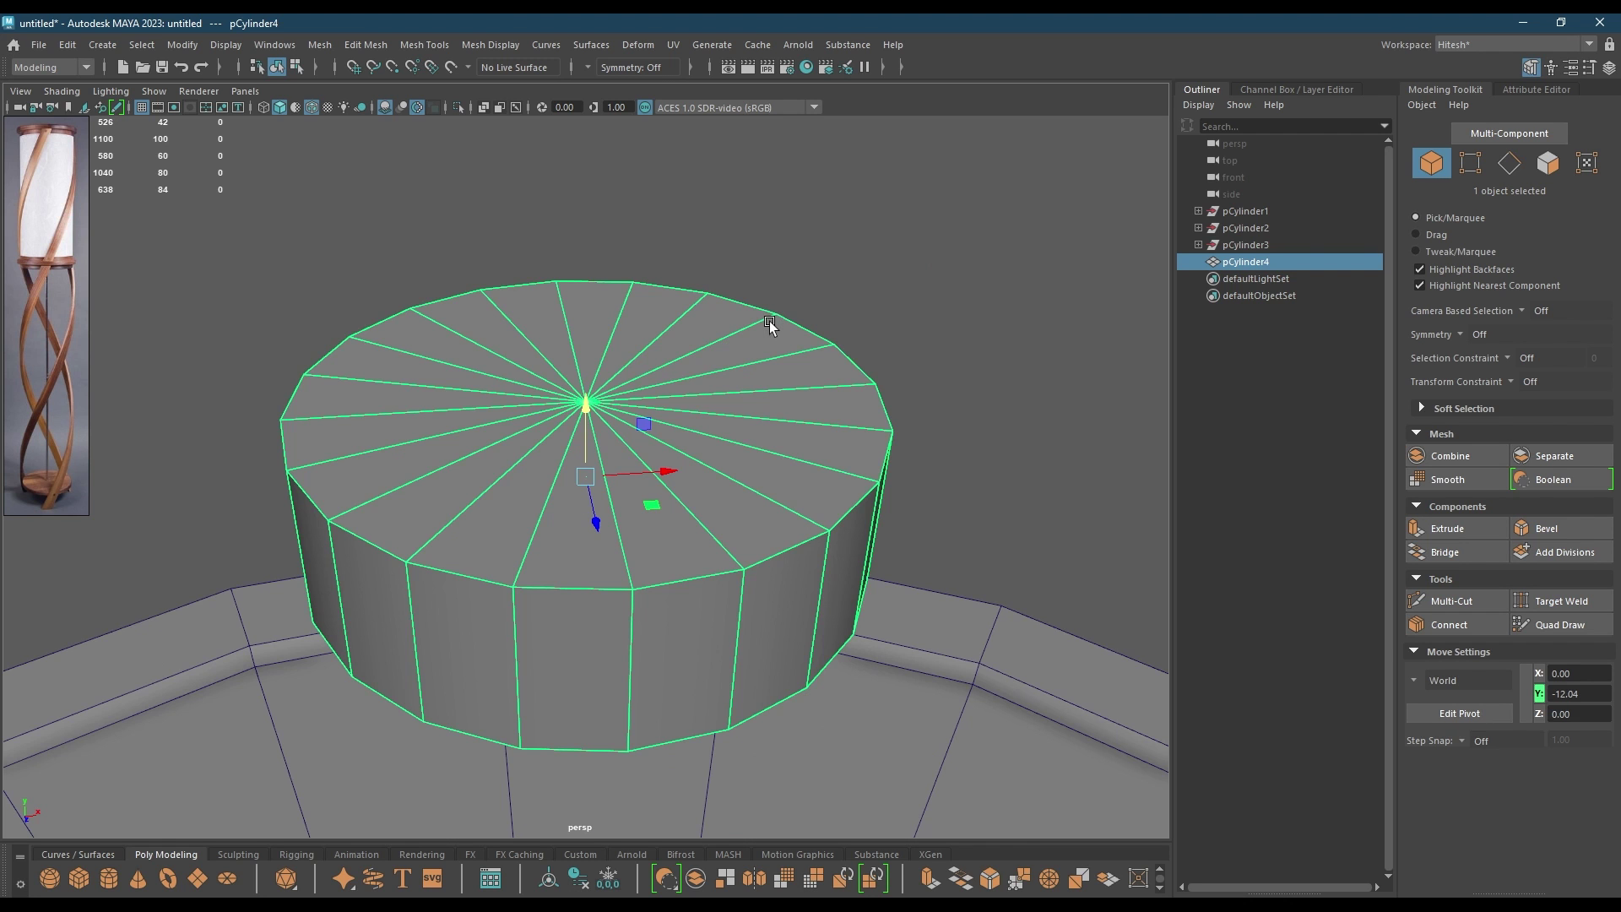
{"action": "middle_click_drag", "start_coordinate": [769, 322], "coordinate": [783, 280], "text": "alt"}
{"action": "scroll", "coordinate": [784, 280], "scroll_direction": "down", "scroll_amount": 15}
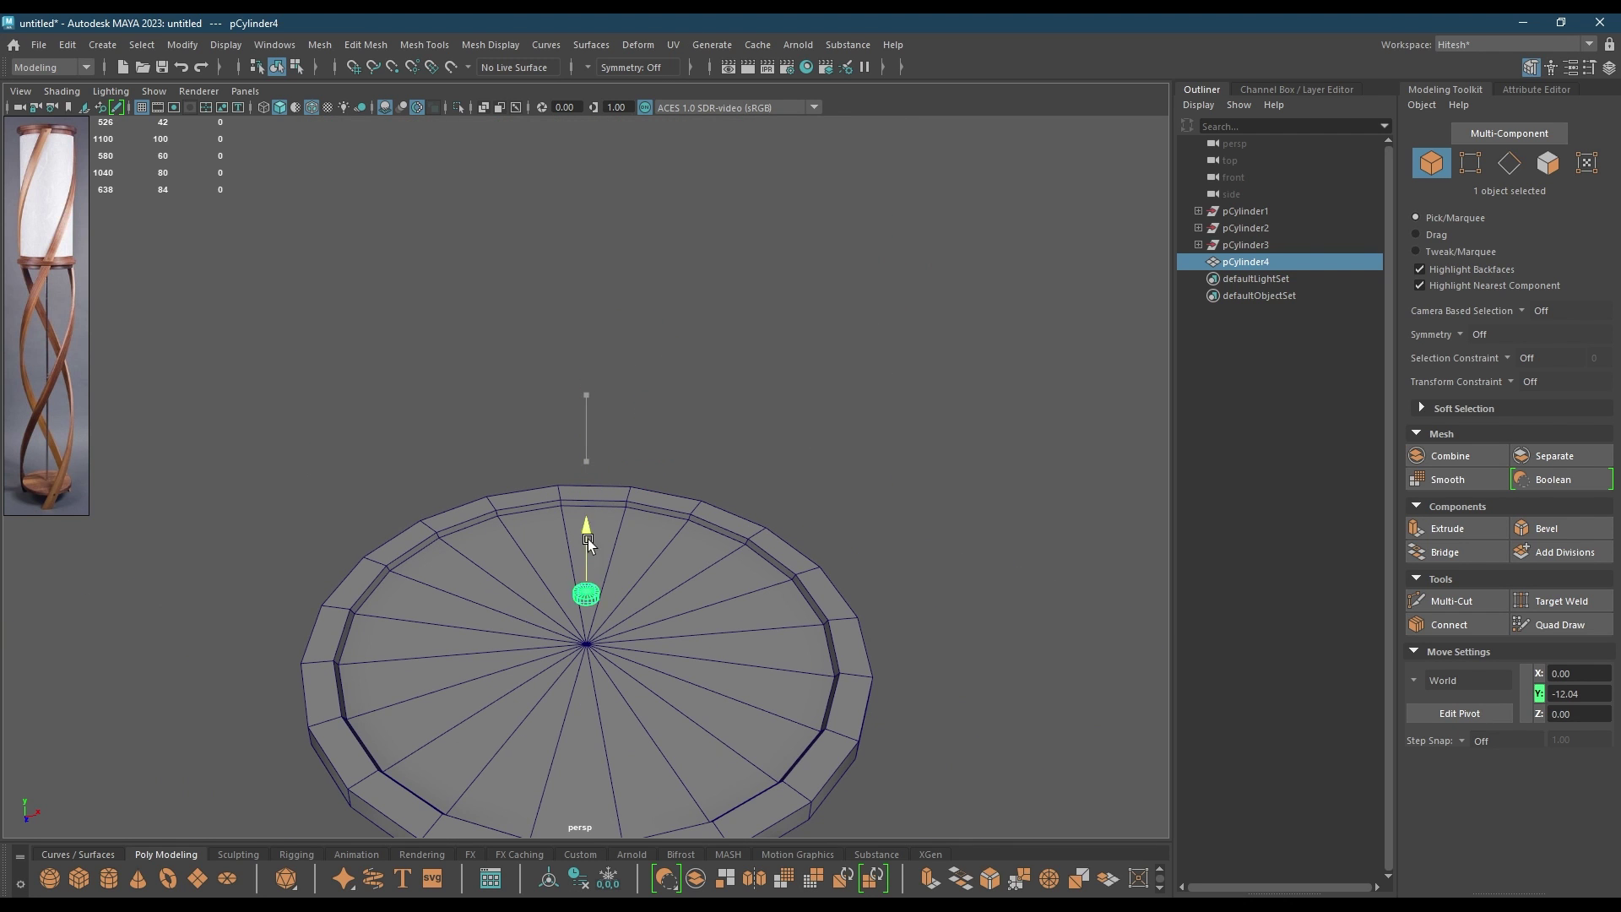
- Lower the small disc onto the centre of the lamp base, at about Y -12.89
{"action": "left_click_drag", "start_coordinate": [587, 594], "coordinate": [598, 470]}
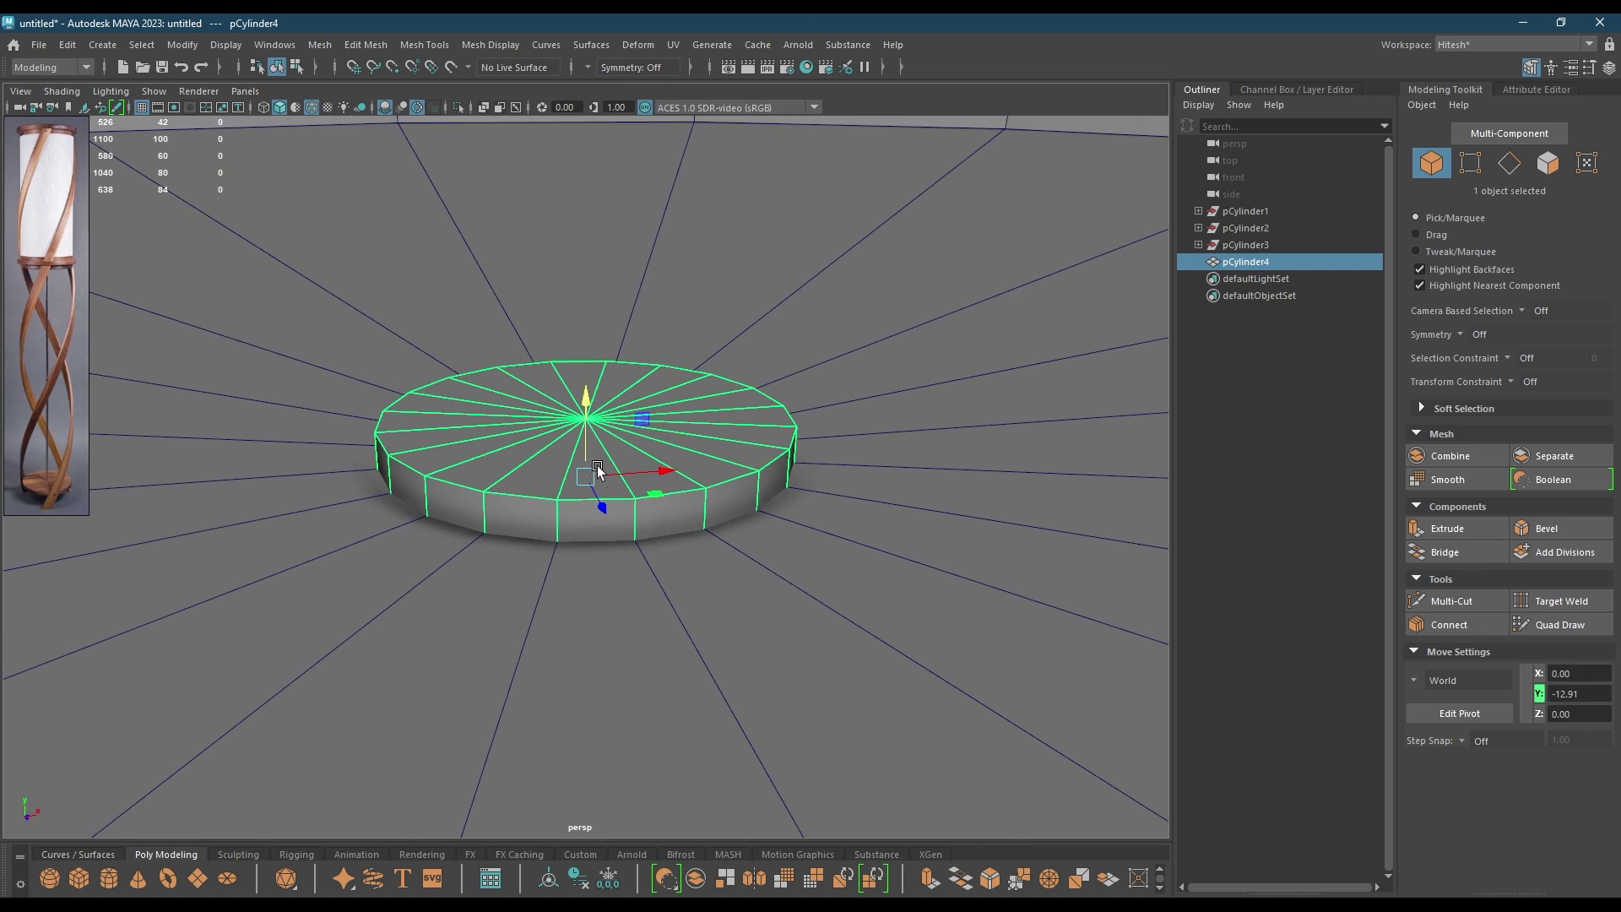
{"action": "left_click_drag", "start_coordinate": [575, 403], "coordinate": [594, 311]}
{"action": "right_click_drag", "start_coordinate": [622, 356], "coordinate": [539, 384], "text": "alt"}
{"action": "left_click_drag", "start_coordinate": [591, 469], "coordinate": [574, 469], "text": "alt"}
{"action": "right_click_drag", "start_coordinate": [575, 469], "coordinate": [663, 554], "text": "alt"}
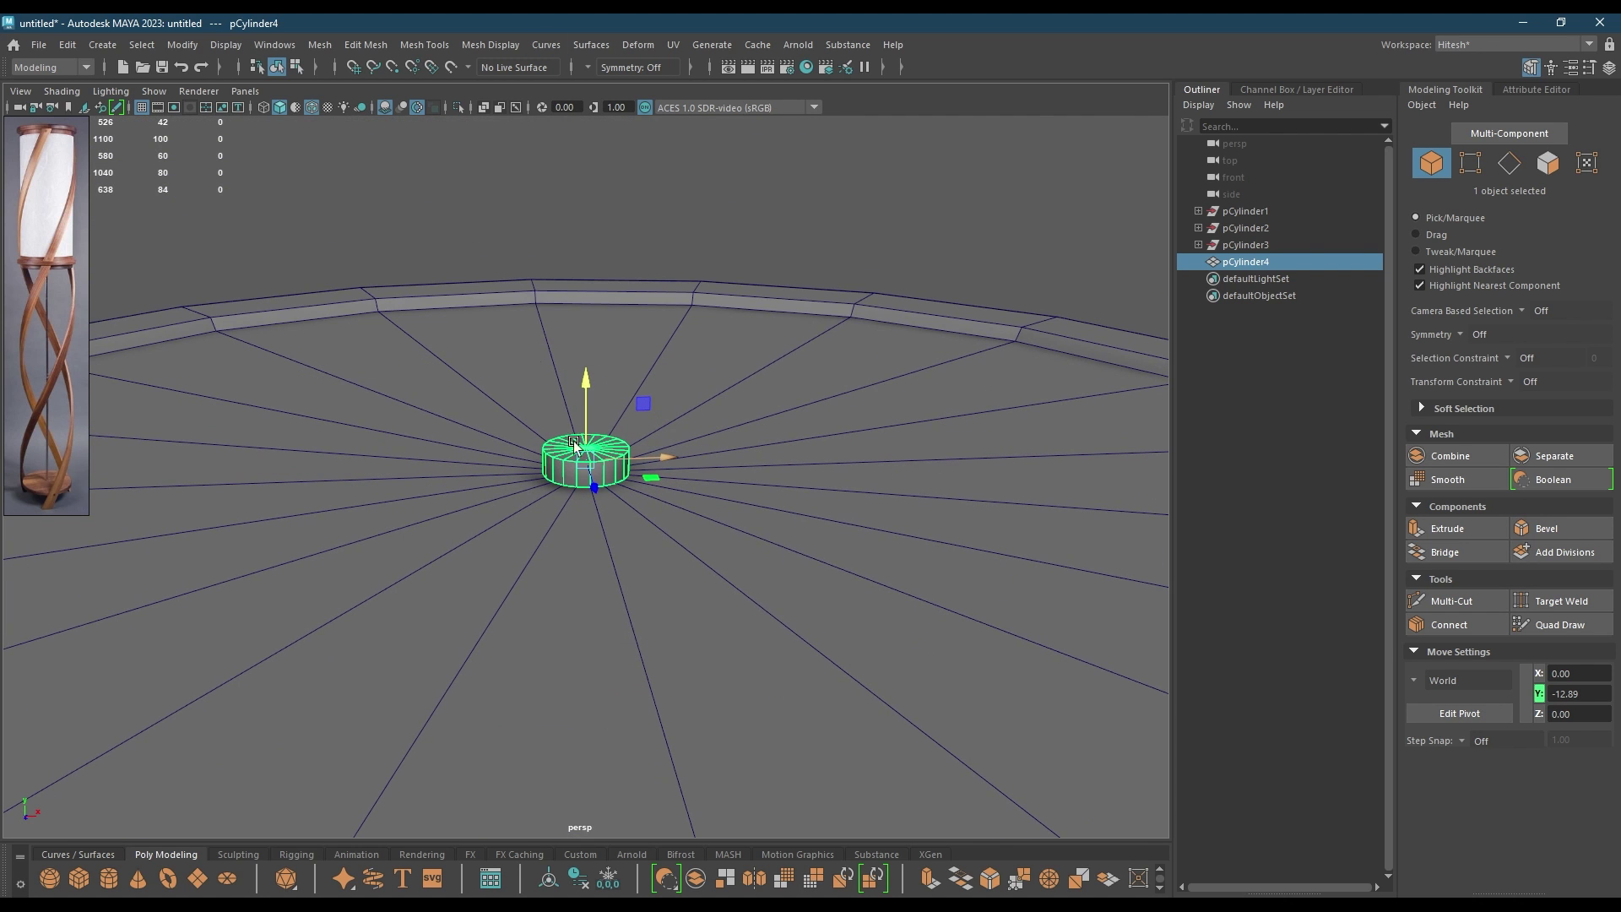
- Select the small disc's top vertices and move them down to make the disc thinner
{"action": "right_click_drag", "start_coordinate": [802, 178], "coordinate": [706, 176]}
{"action": "left_click_drag", "start_coordinate": [702, 226], "coordinate": [718, 191], "text": "alt"}
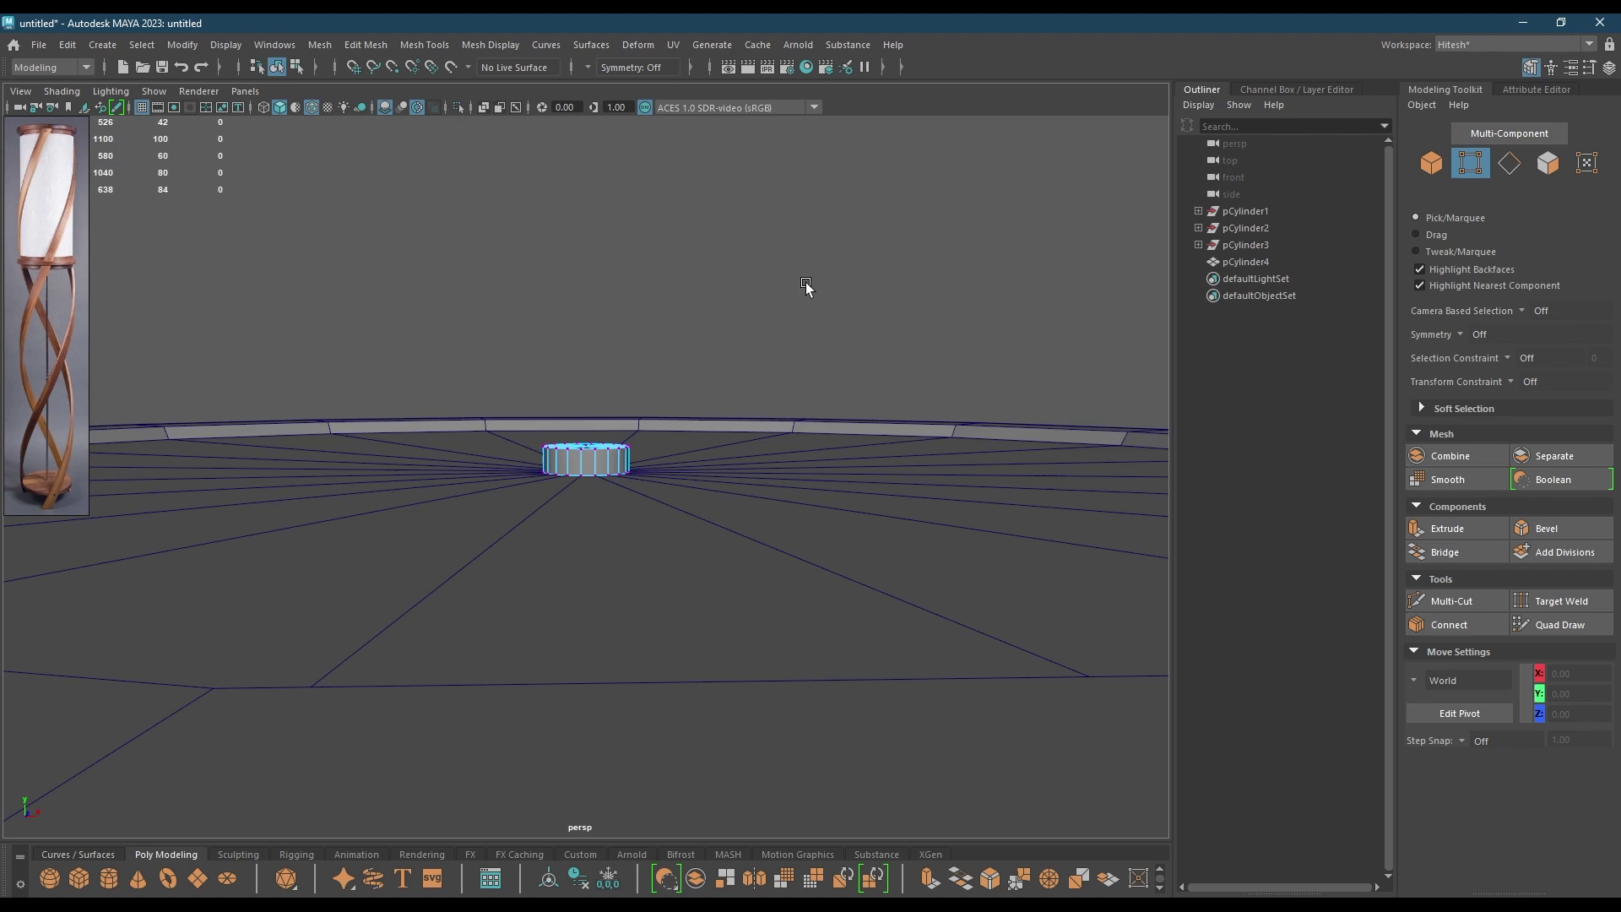
{"action": "left_click_drag", "start_coordinate": [807, 285], "coordinate": [831, 281], "text": "alt"}
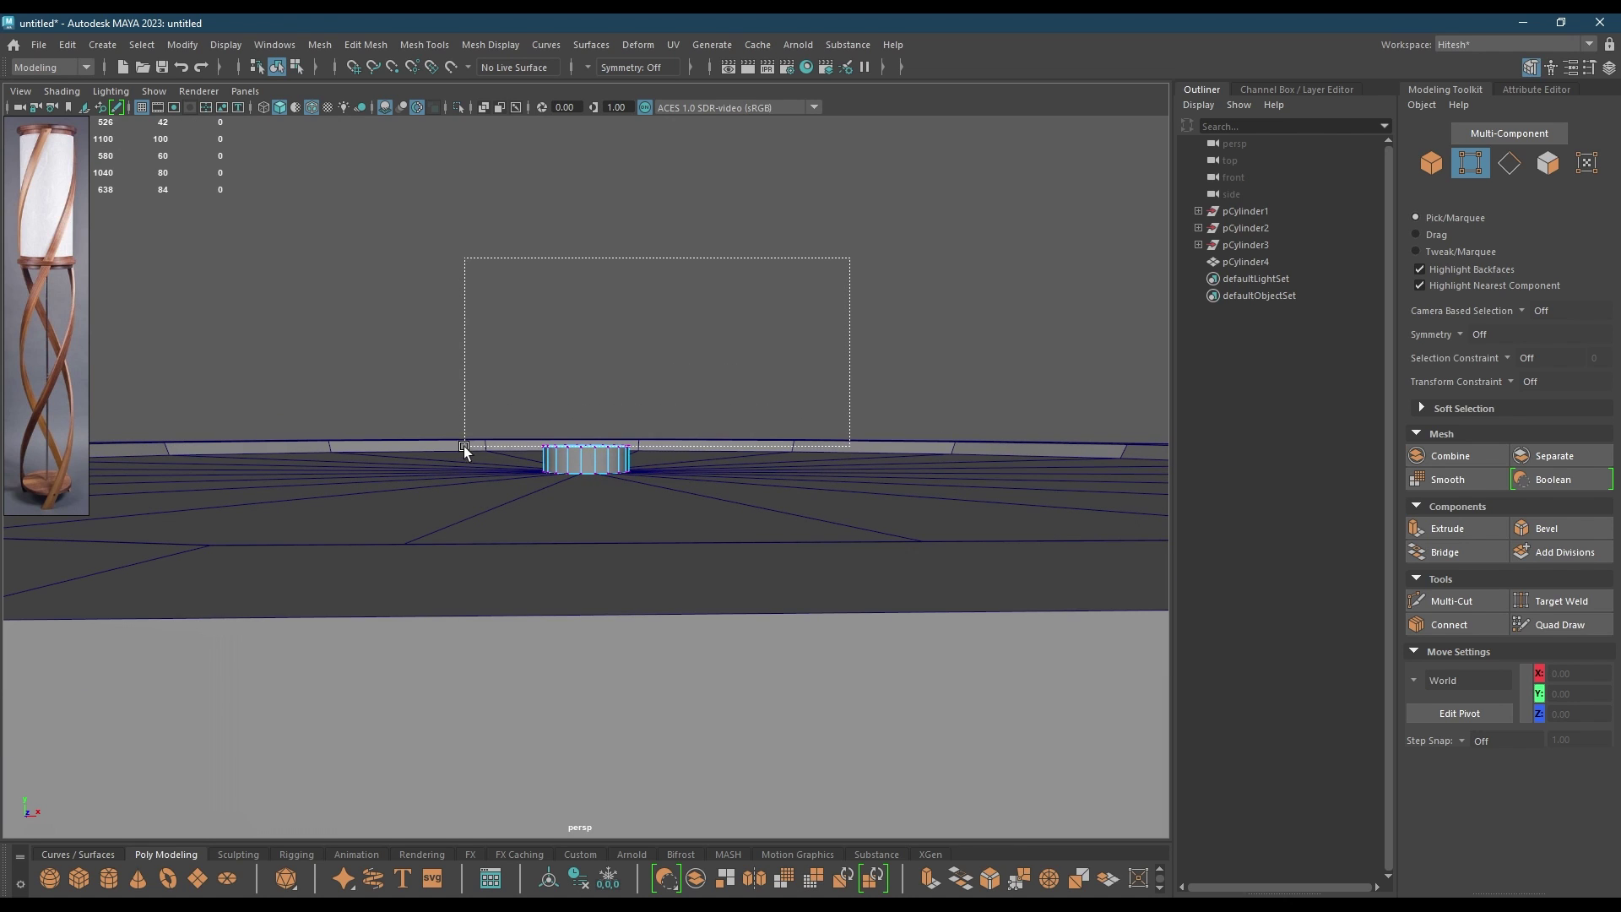
{"action": "left_click_drag", "start_coordinate": [463, 446], "coordinate": [465, 446]}
{"action": "scroll", "coordinate": [611, 382], "scroll_direction": "up", "scroll_amount": 2}
{"action": "left_click_drag", "start_coordinate": [590, 339], "coordinate": [625, 481]}
- Select the small disc's top outer edge loop and bevel it with a fraction of about 0.5
{"action": "right_click_drag", "start_coordinate": [614, 512], "coordinate": [616, 380]}
{"action": "left_click_drag", "start_coordinate": [621, 380], "coordinate": [656, 515], "text": "alt"}
{"action": "left_click", "coordinate": [641, 607]}
{"action": "double_click", "coordinate": [655, 623]}
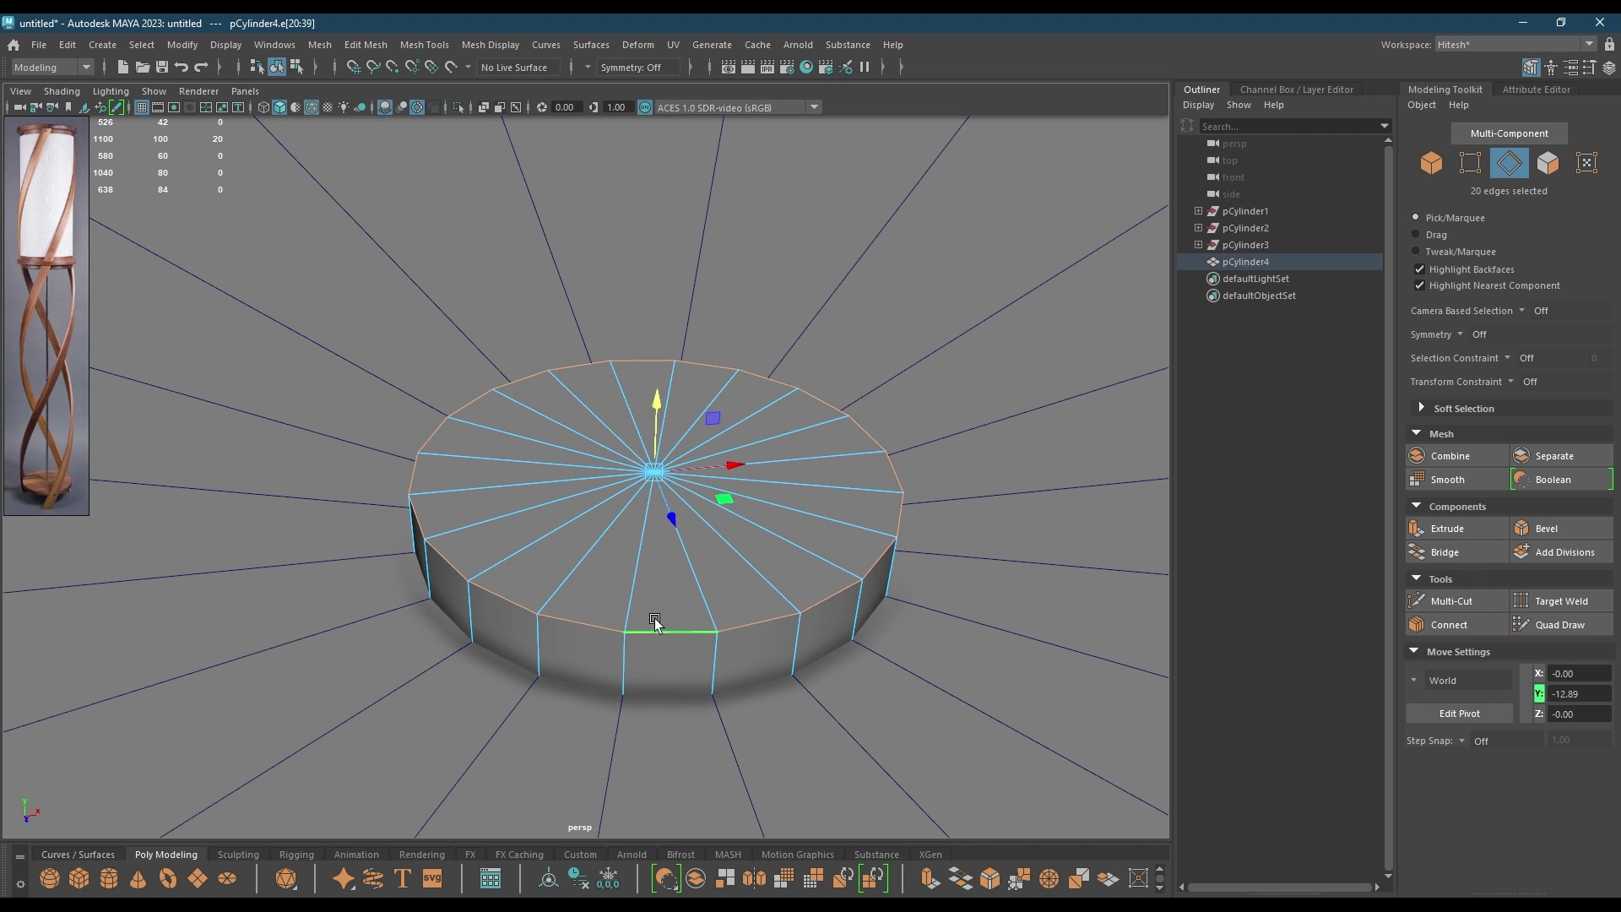
{"action": "key", "text": "ctrl+b"}
{"action": "left_click_drag", "start_coordinate": [714, 508], "coordinate": [899, 286], "text": "alt"}
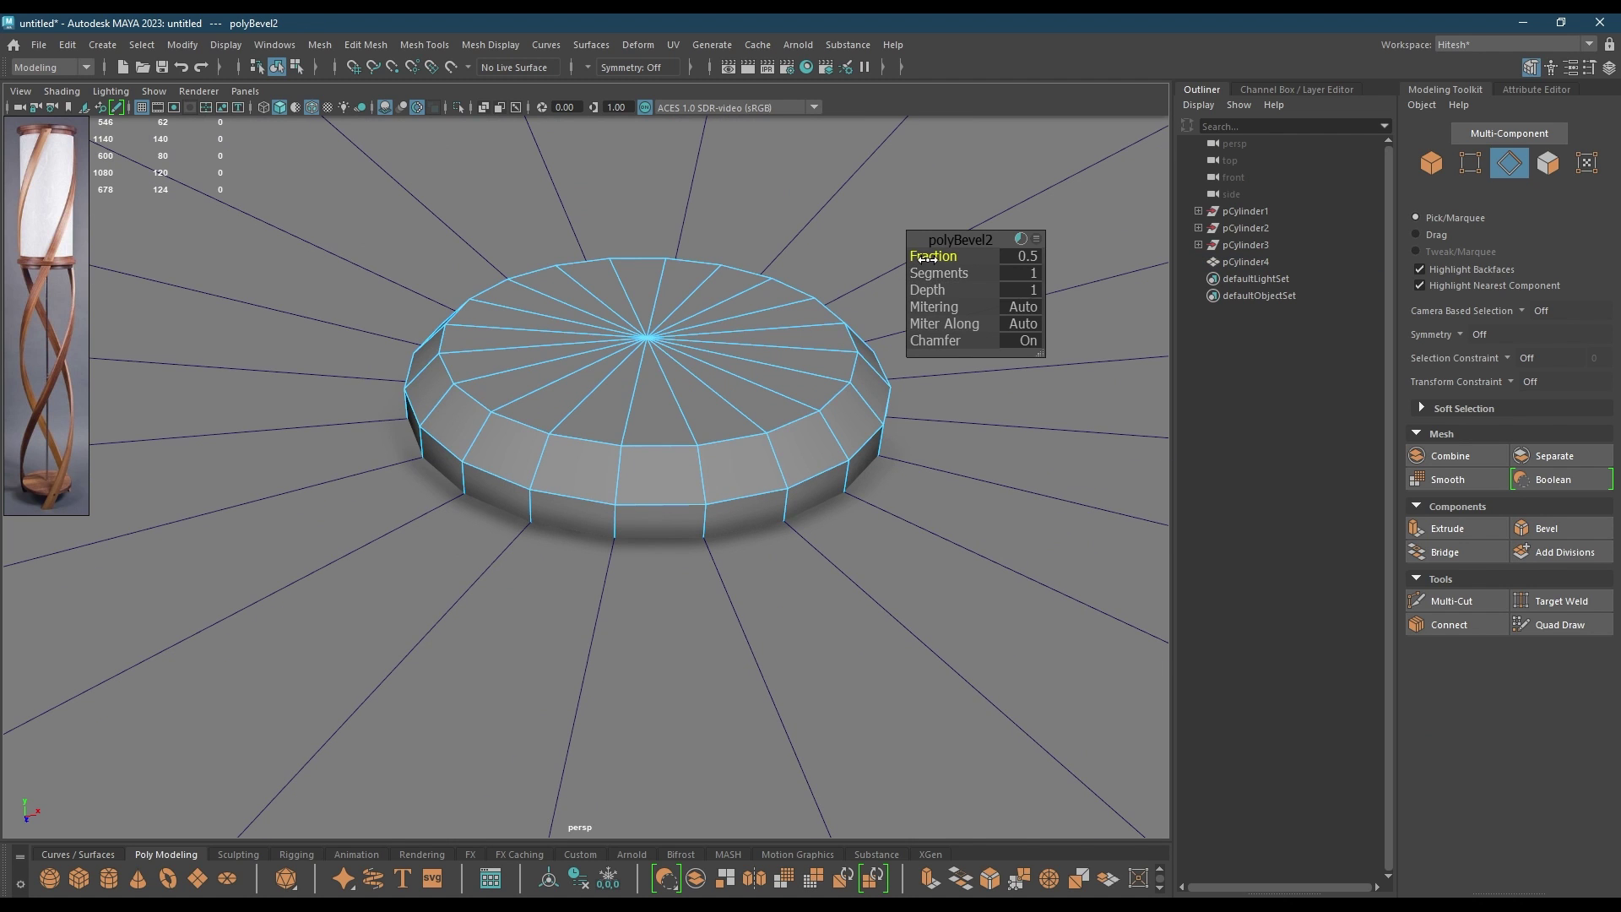
{"action": "key", "text": "w"}
- Select all the small disc's top faces and extrude them repeatedly upward and inward, forming a stepped fitting with a narrow centre
{"action": "right_click_drag", "start_coordinate": [663, 331], "coordinate": [747, 374]}
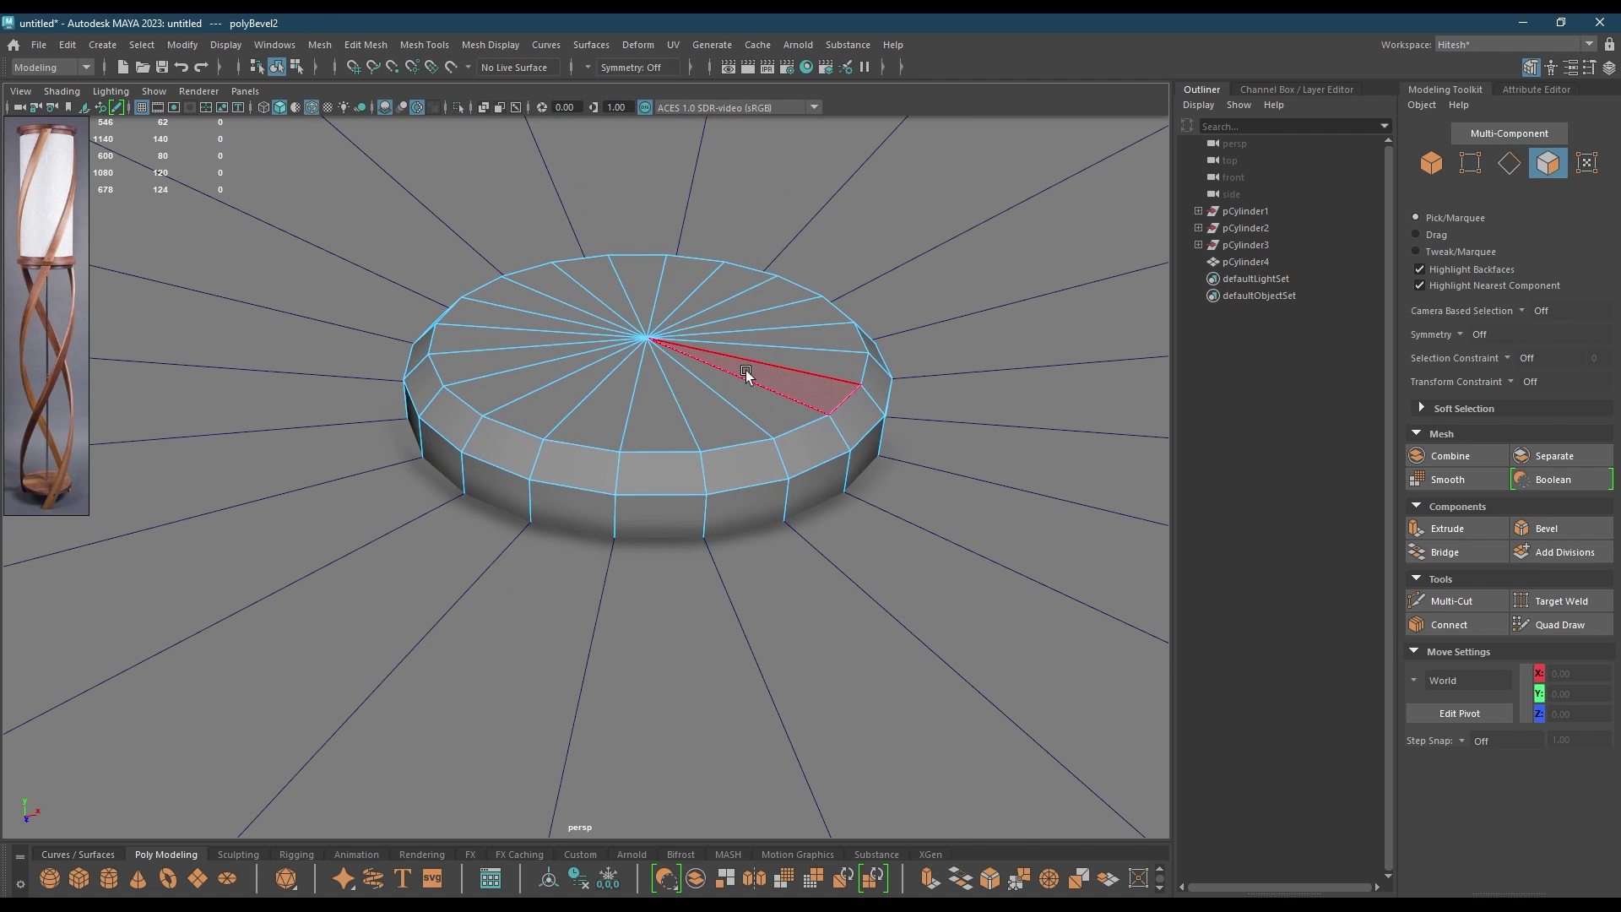
{"action": "mouse_move", "coordinate": [670, 314]}
{"action": "left_mouse_down"}
{"action": "mouse_move", "coordinate": [664, 393]}
{"action": "mouse_move", "coordinate": [674, 309]}
{"action": "mouse_move", "coordinate": [688, 341]}
{"action": "left_mouse_up"}
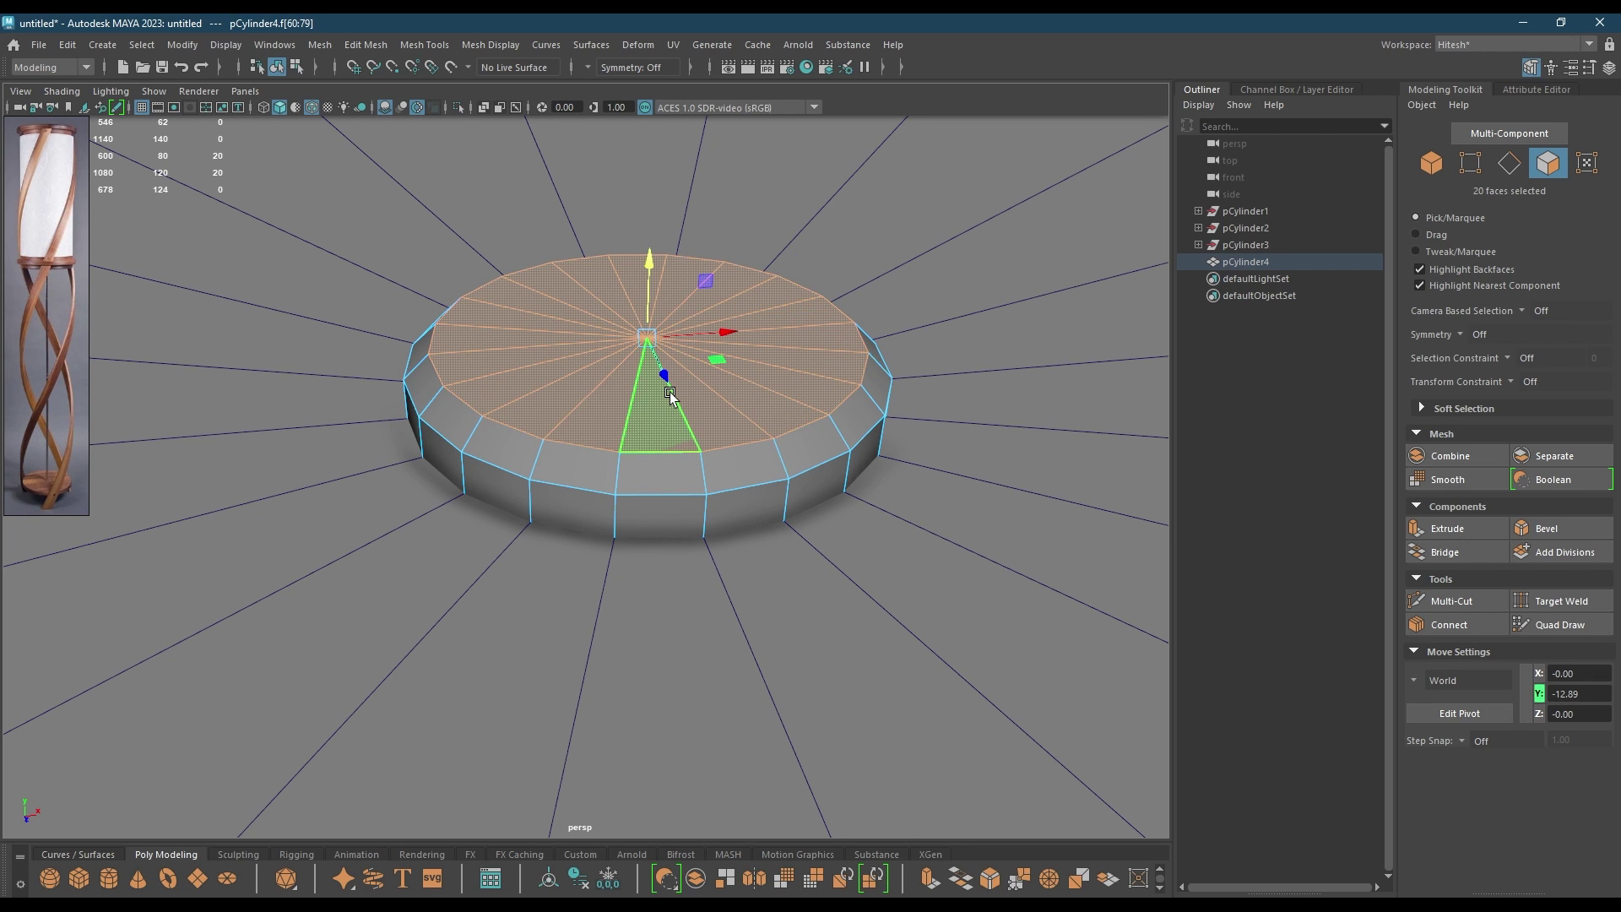
{"action": "key", "text": "ctrl+e"}
{"action": "left_click_drag", "start_coordinate": [643, 275], "coordinate": [650, 254]}
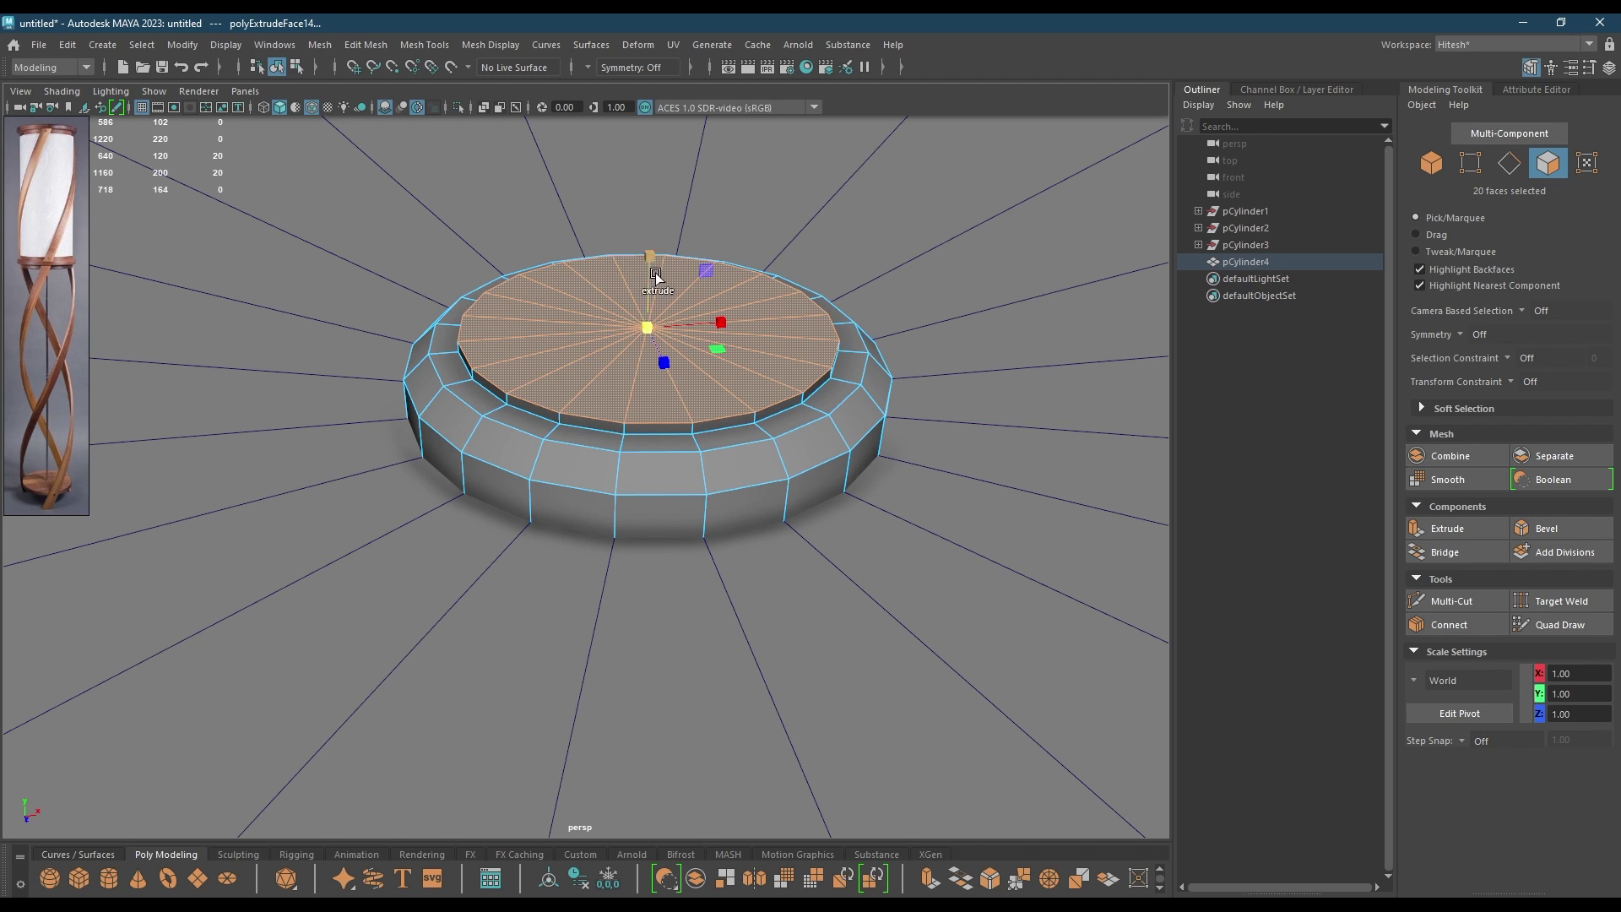
{"action": "left_click_drag", "start_coordinate": [657, 326], "coordinate": [586, 338]}
{"action": "key", "text": "ctrl+e"}
{"action": "left_click_drag", "start_coordinate": [650, 253], "coordinate": [652, 245]}
{"action": "left_click_drag", "start_coordinate": [649, 306], "coordinate": [616, 309], "text": "shift"}
{"action": "key", "text": "w"}
- Extrude the fitting's narrow top faces straight up into a thin rod ending at about Y -7.97
{"action": "right_click_drag", "start_coordinate": [692, 496], "coordinate": [624, 327], "text": "alt"}
{"action": "key", "text": "space"}
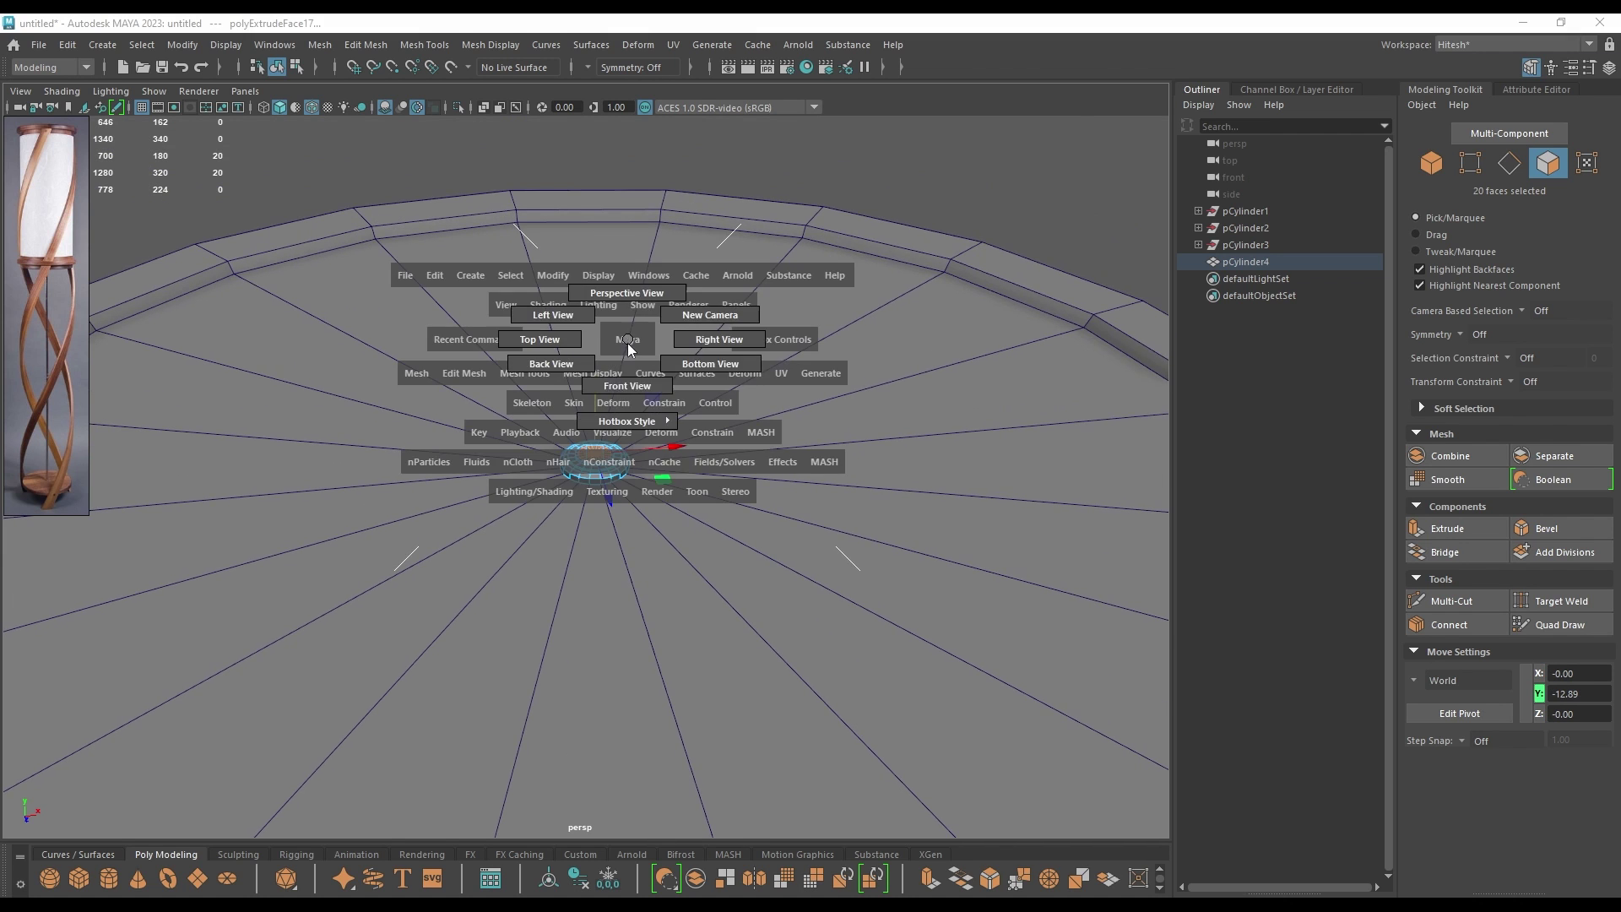
{"action": "left_click_drag", "start_coordinate": [625, 327], "coordinate": [625, 337]}
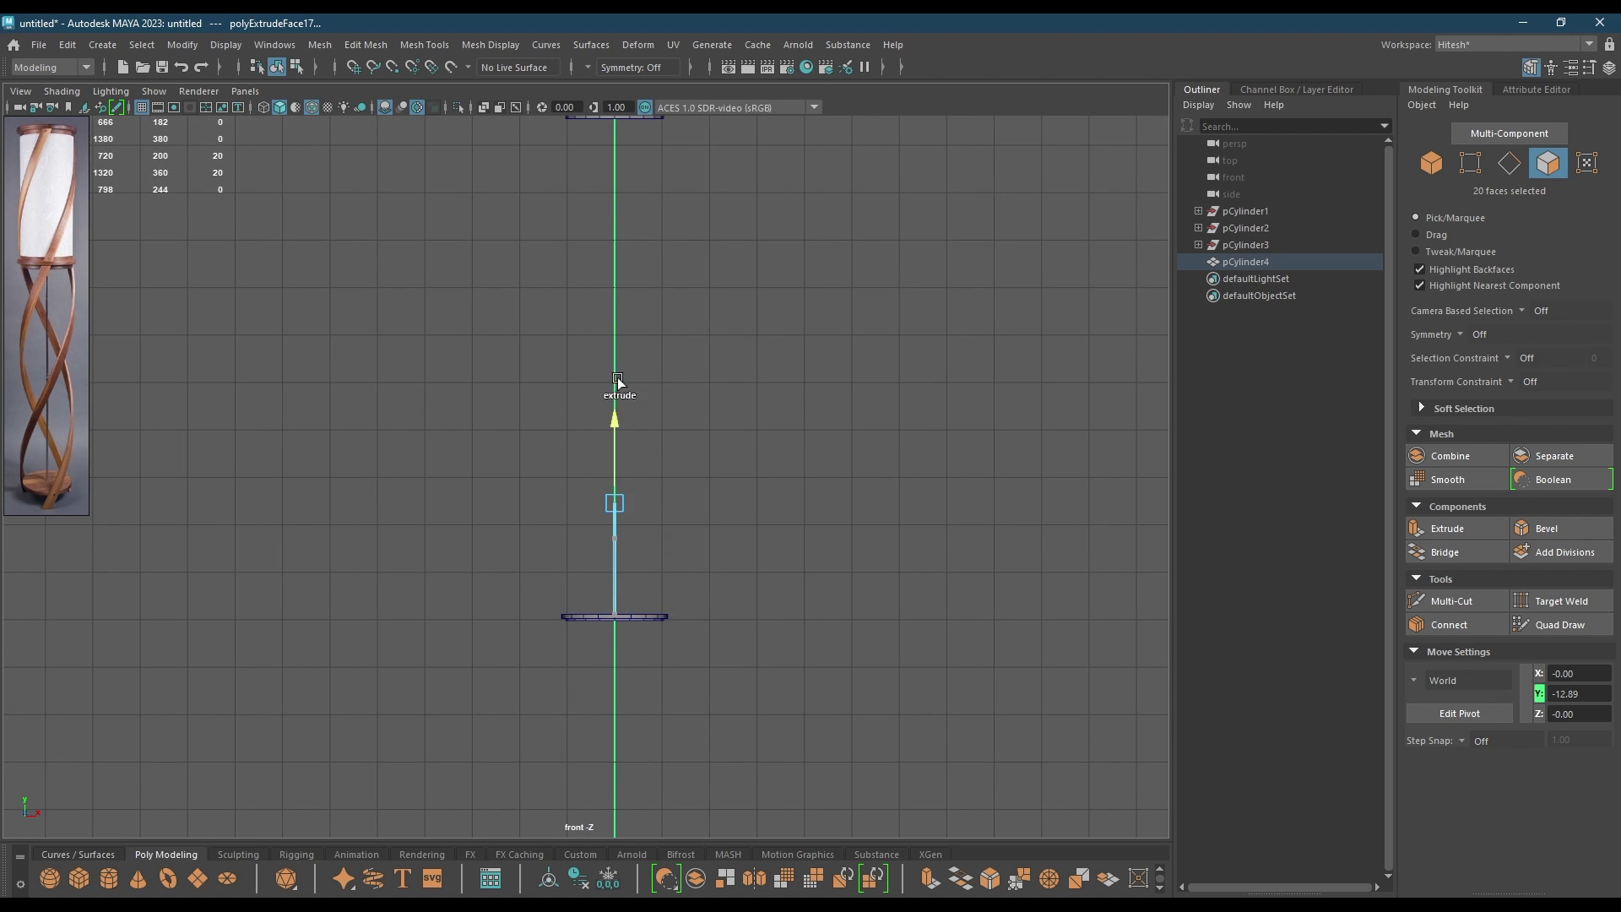
{"action": "left_click_drag", "start_coordinate": [617, 306], "coordinate": [617, 305], "text": "shift"}
{"action": "right_click_drag", "start_coordinate": [617, 305], "coordinate": [621, 226], "text": "alt"}
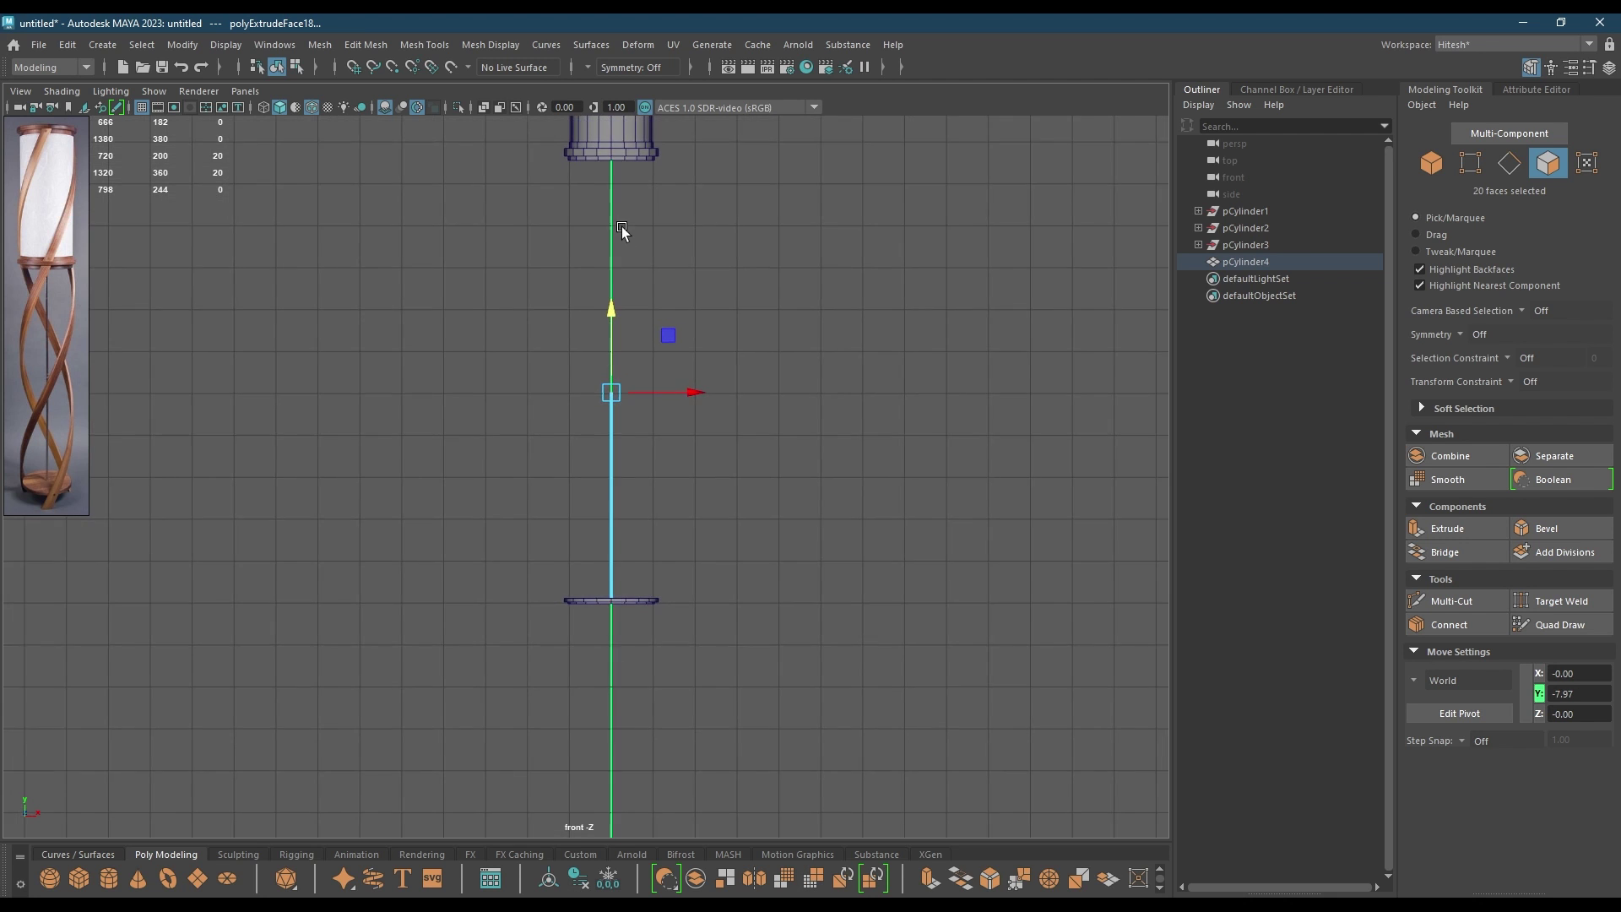
{"action": "middle_click_drag", "start_coordinate": [621, 226], "coordinate": [655, 313], "text": "alt"}
- Select the vertices at the rod's upper end and lower them to about Y -12.69, making a short stem
{"action": "right_click_drag", "start_coordinate": [773, 372], "coordinate": [853, 346]}
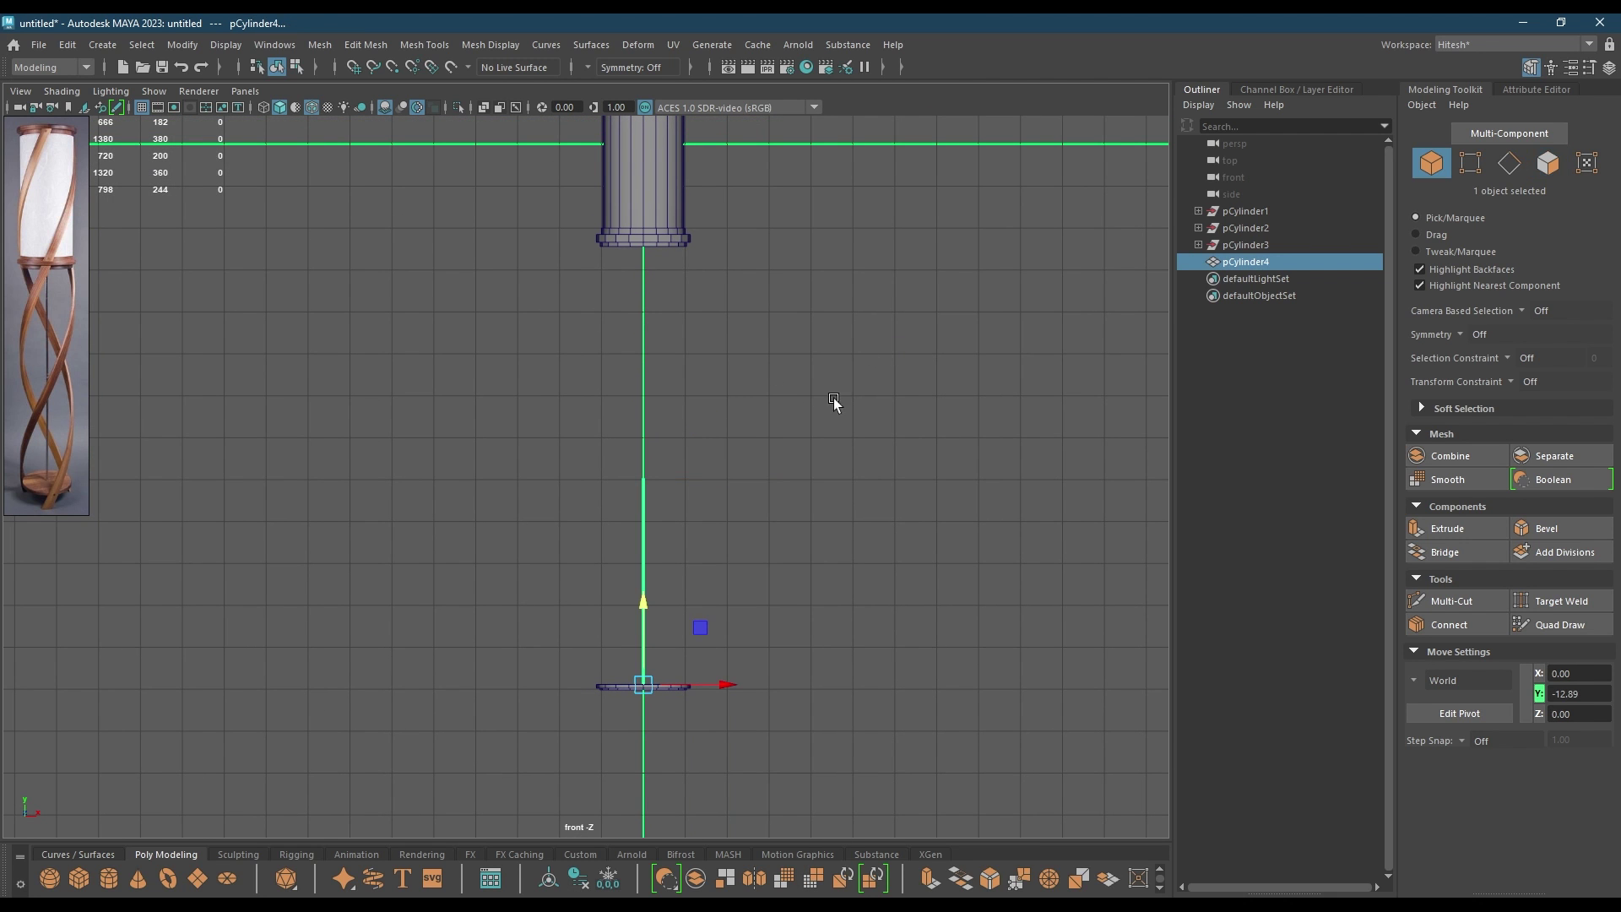
{"action": "scroll", "coordinate": [792, 327], "scroll_direction": "up", "scroll_amount": 2}
{"action": "middle_click_drag", "start_coordinate": [817, 443], "coordinate": [795, 341], "text": "alt"}
{"action": "right_click_drag", "start_coordinate": [778, 274], "coordinate": [789, 489], "text": "alt"}
{"action": "middle_click_drag", "start_coordinate": [801, 427], "coordinate": [749, 505], "text": "alt"}
{"action": "right_click_drag", "start_coordinate": [757, 346], "coordinate": [694, 346]}
{"action": "left_click_drag", "start_coordinate": [706, 138], "coordinate": [493, 237]}
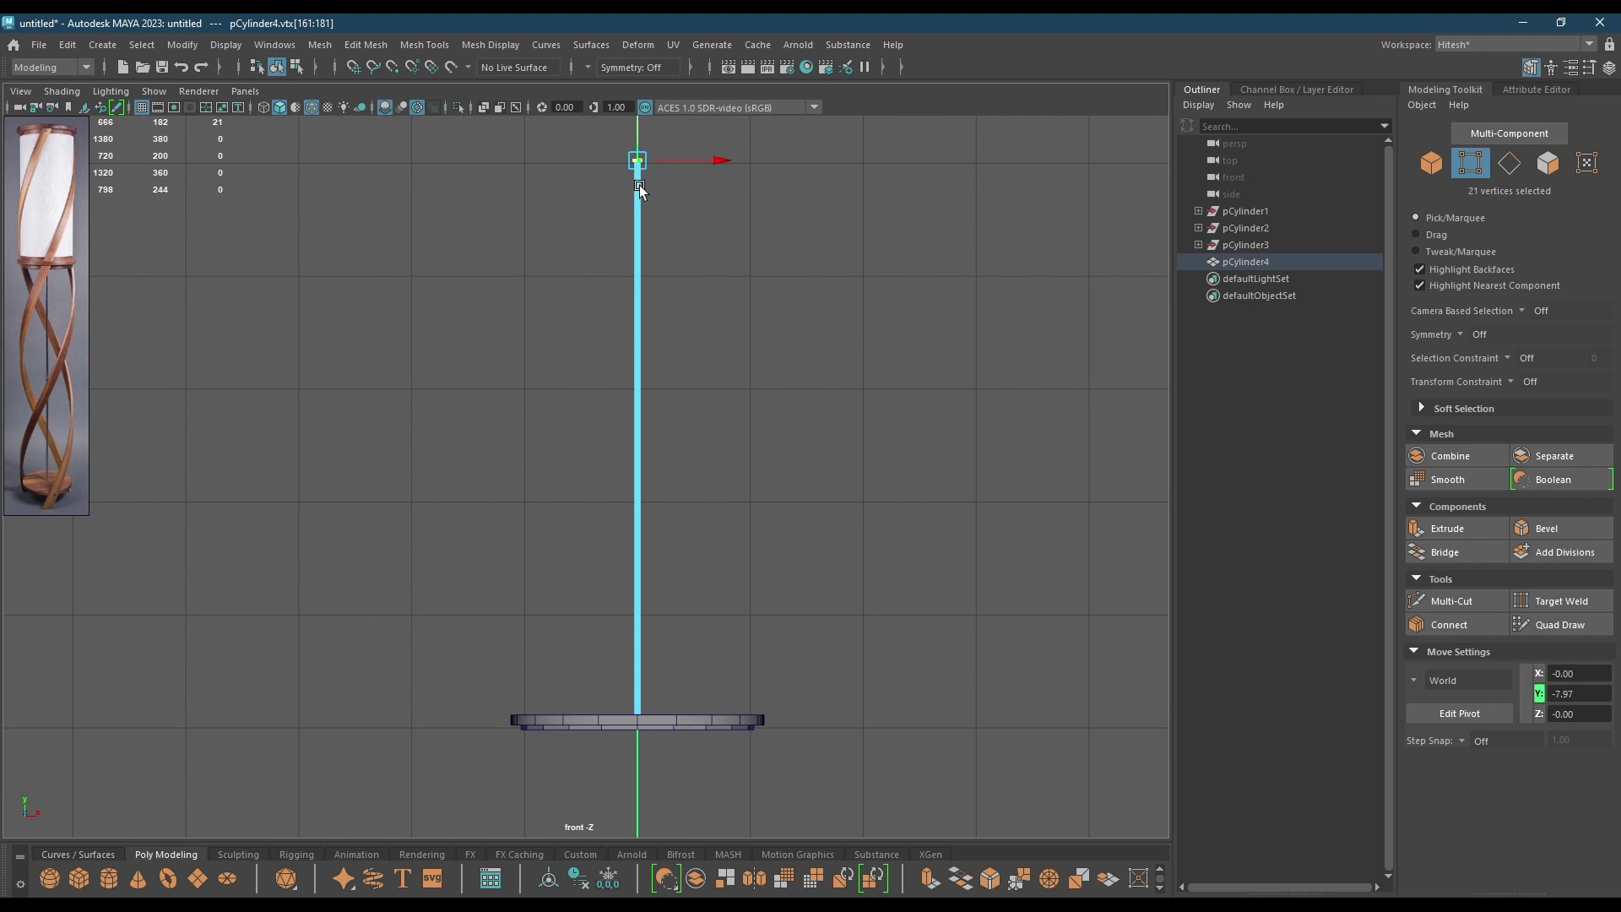
{"action": "left_click_drag", "start_coordinate": [638, 137], "coordinate": [634, 529]}
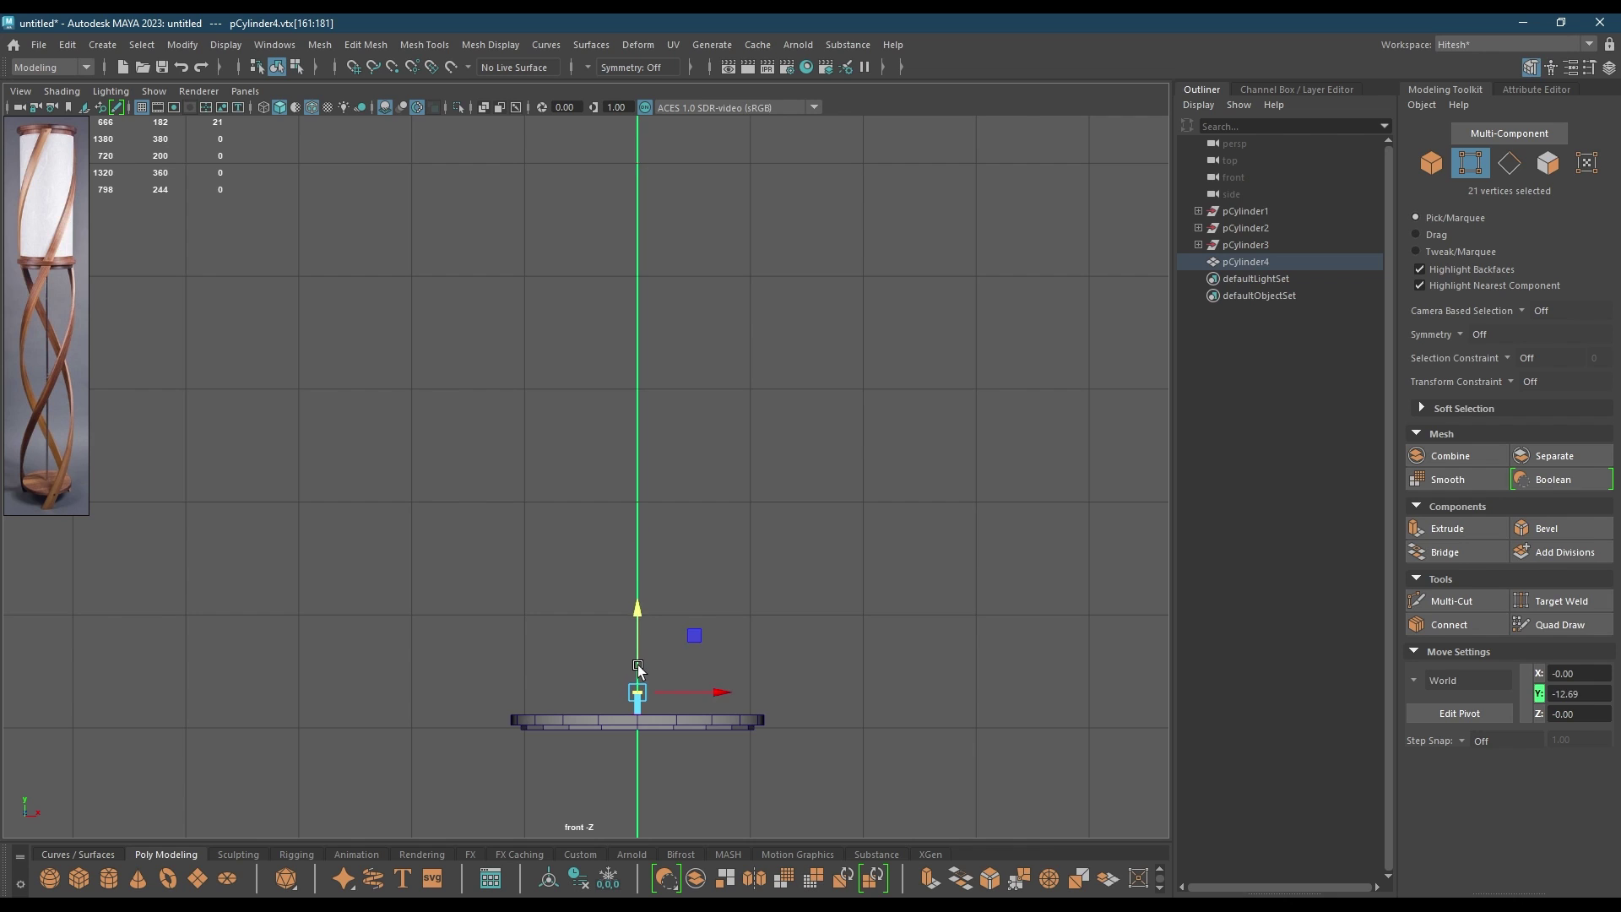
- Select only the cap faces on the stem's upper end and delete them
{"action": "key", "text": "f"}
{"action": "middle_click_drag", "start_coordinate": [674, 612], "coordinate": [708, 557], "text": "alt"}
{"action": "right_click_drag", "start_coordinate": [670, 373], "coordinate": [798, 358]}
{"action": "left_click_drag", "start_coordinate": [849, 275], "coordinate": [353, 533]}
{"action": "left_click_drag", "start_coordinate": [395, 514], "coordinate": [863, 521], "text": "ctrl"}
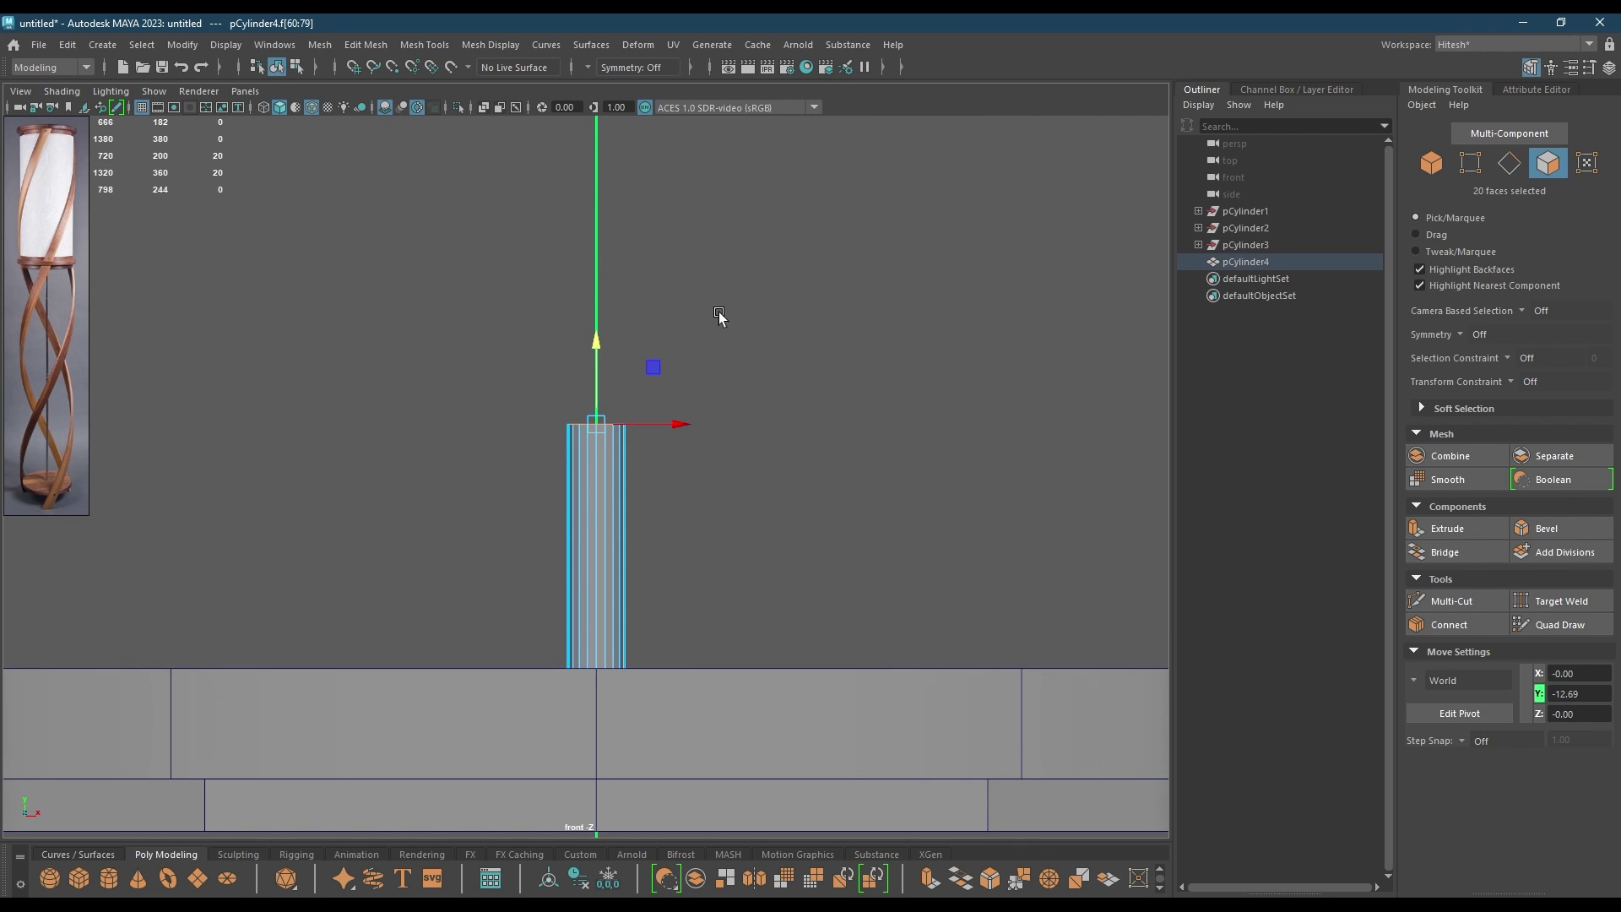
- Snap the fitting's pivot to the centre of the stem's open upper end
{"action": "right_click_drag", "start_coordinate": [676, 342], "coordinate": [752, 318]}
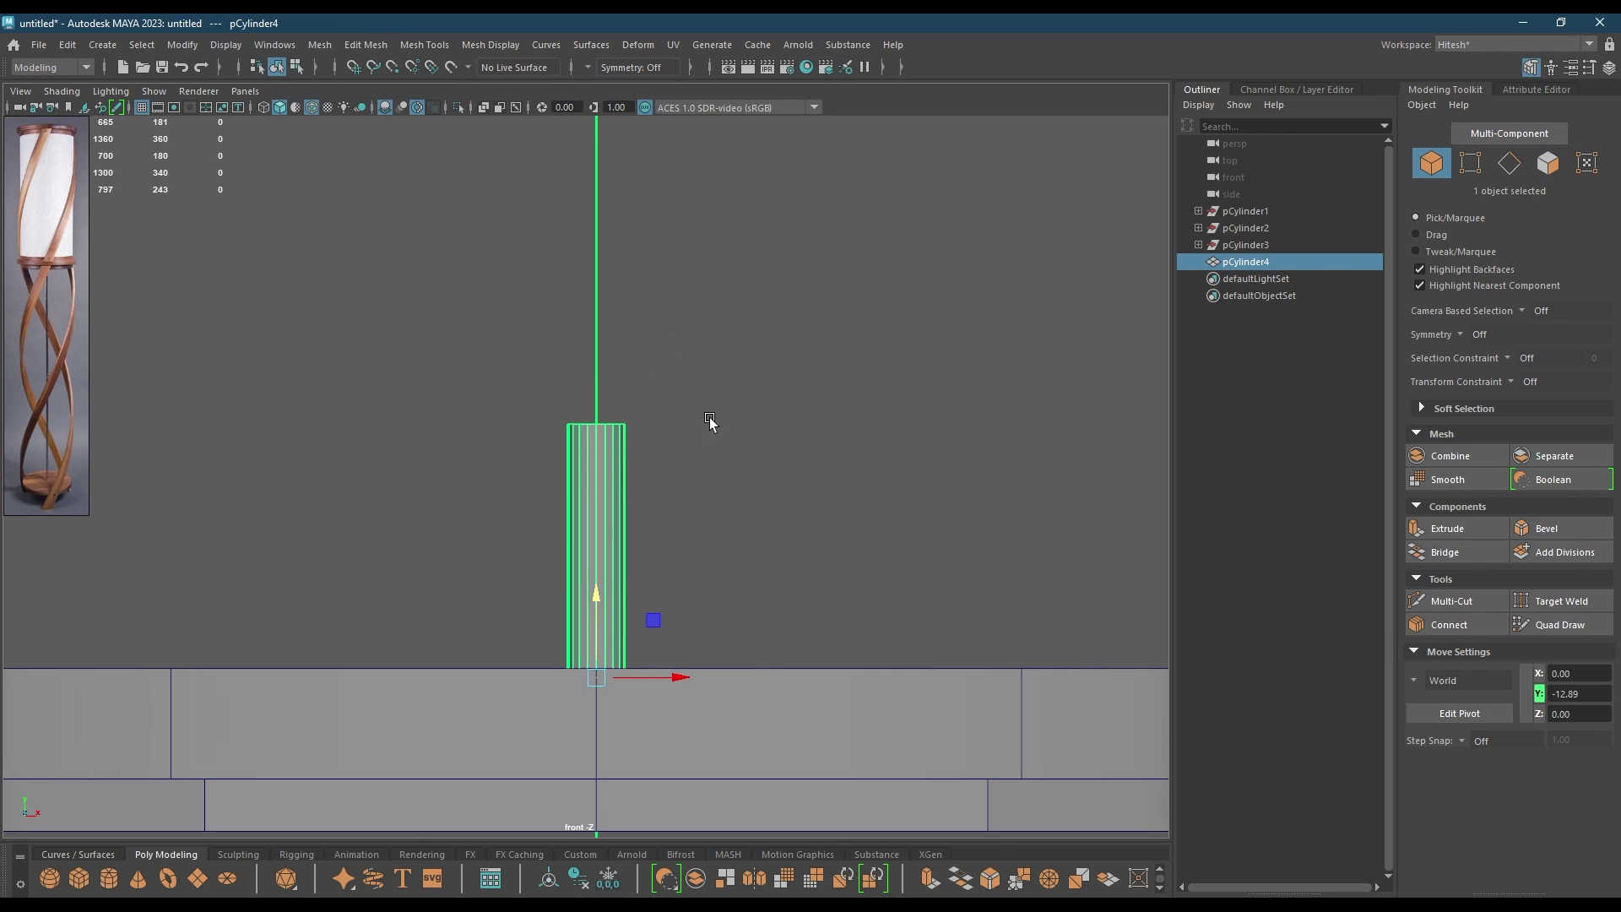
{"action": "key", "text": "d"}
{"action": "key", "text": "v"}
{"action": "middle_click_drag", "start_coordinate": [605, 595], "coordinate": [609, 414]}
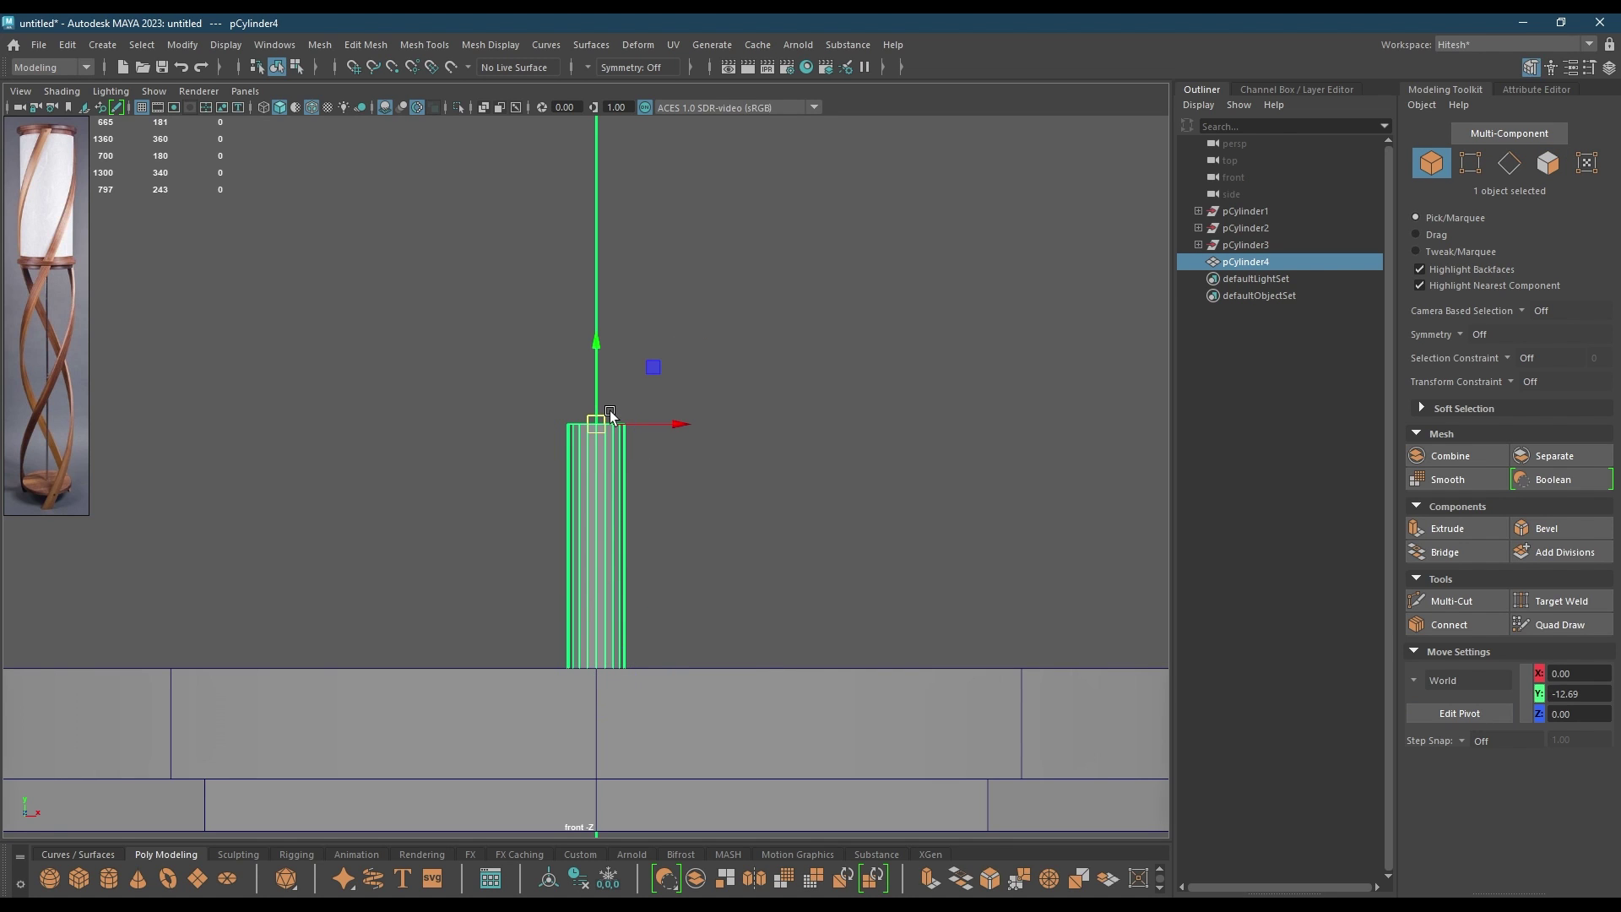
- Duplicate the fitting and rotate the copy upside down so the two stems meet at their open ends
{"action": "key", "text": "ctrl+d"}
{"action": "key", "text": "e"}
{"action": "left_click_drag", "start_coordinate": [623, 503], "coordinate": [808, 390]}
{"action": "left_click_drag", "start_coordinate": [687, 451], "coordinate": [687, 393]}
{"action": "key", "text": "w"}
- Select both stem halves and combine them into one mesh
{"action": "right_click_drag", "start_coordinate": [756, 342], "coordinate": [937, 255]}
{"action": "left_click_drag", "start_coordinate": [912, 272], "coordinate": [427, 534]}
{"action": "right_click_drag", "start_coordinate": [653, 417], "coordinate": [642, 773], "text": "shift"}
- Try to merge the vertices at the seam between the two stem halves with a 0.01 distance threshold
{"action": "key", "text": "F9"}
{"action": "left_click_drag", "start_coordinate": [735, 387], "coordinate": [518, 445]}
{"action": "right_click_drag", "start_coordinate": [561, 397], "coordinate": [626, 343], "text": "shift"}
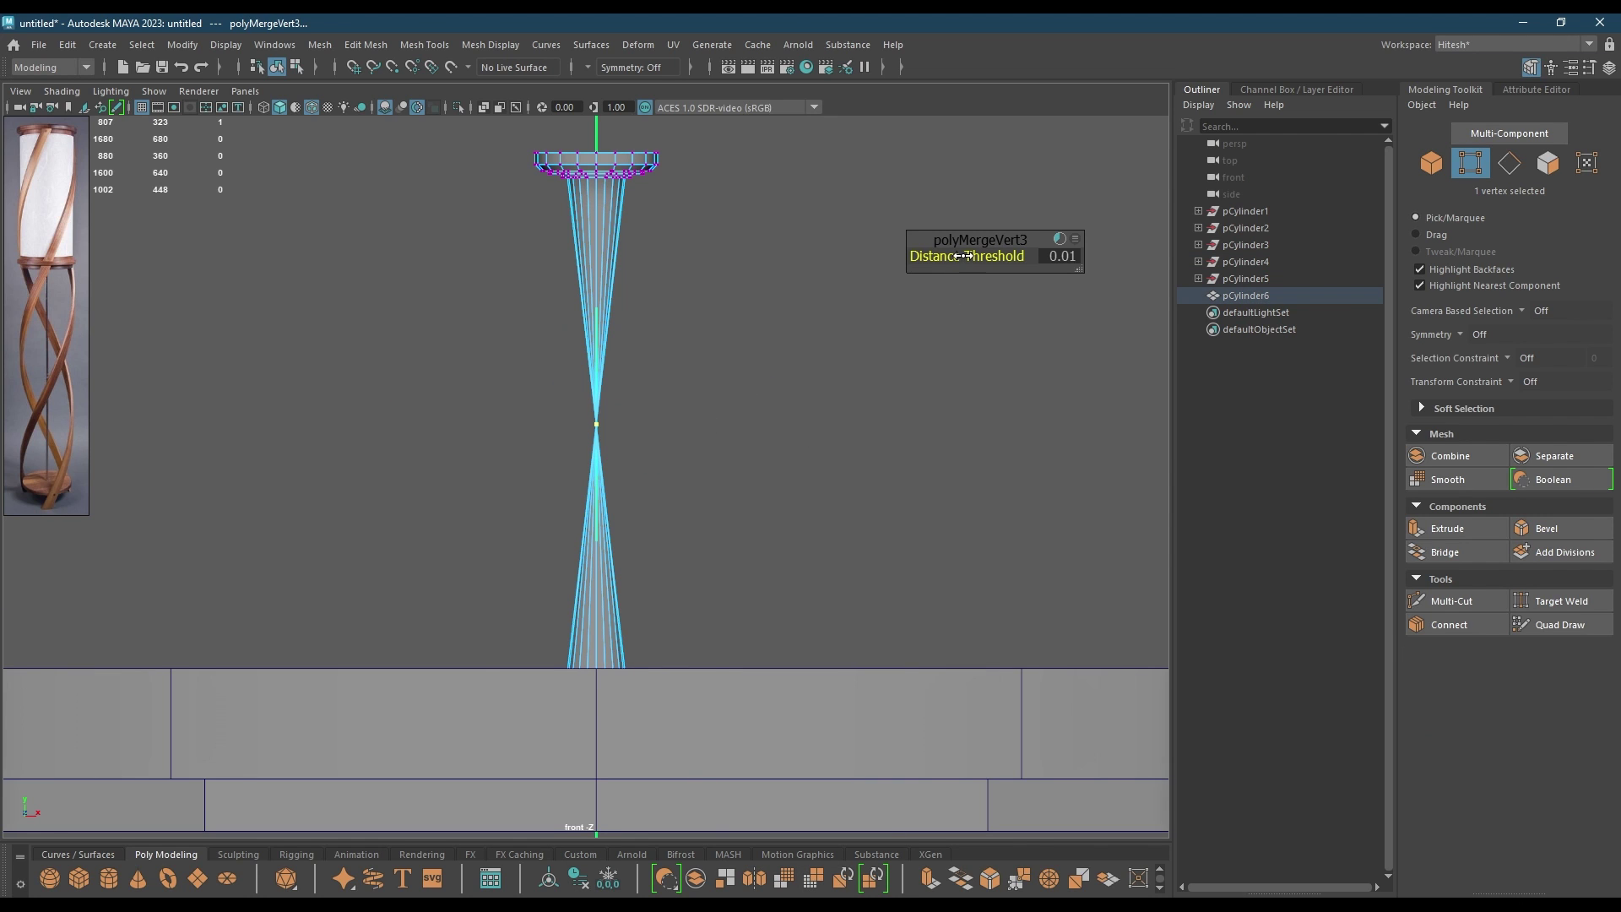
{"action": "key", "text": "ctrl+z"}
{"action": "key", "text": "w"}
- Merge all the vertices at the stem's middle seam using a distance threshold of 0.005
{"action": "right_click_drag", "start_coordinate": [737, 371], "coordinate": [733, 321]}
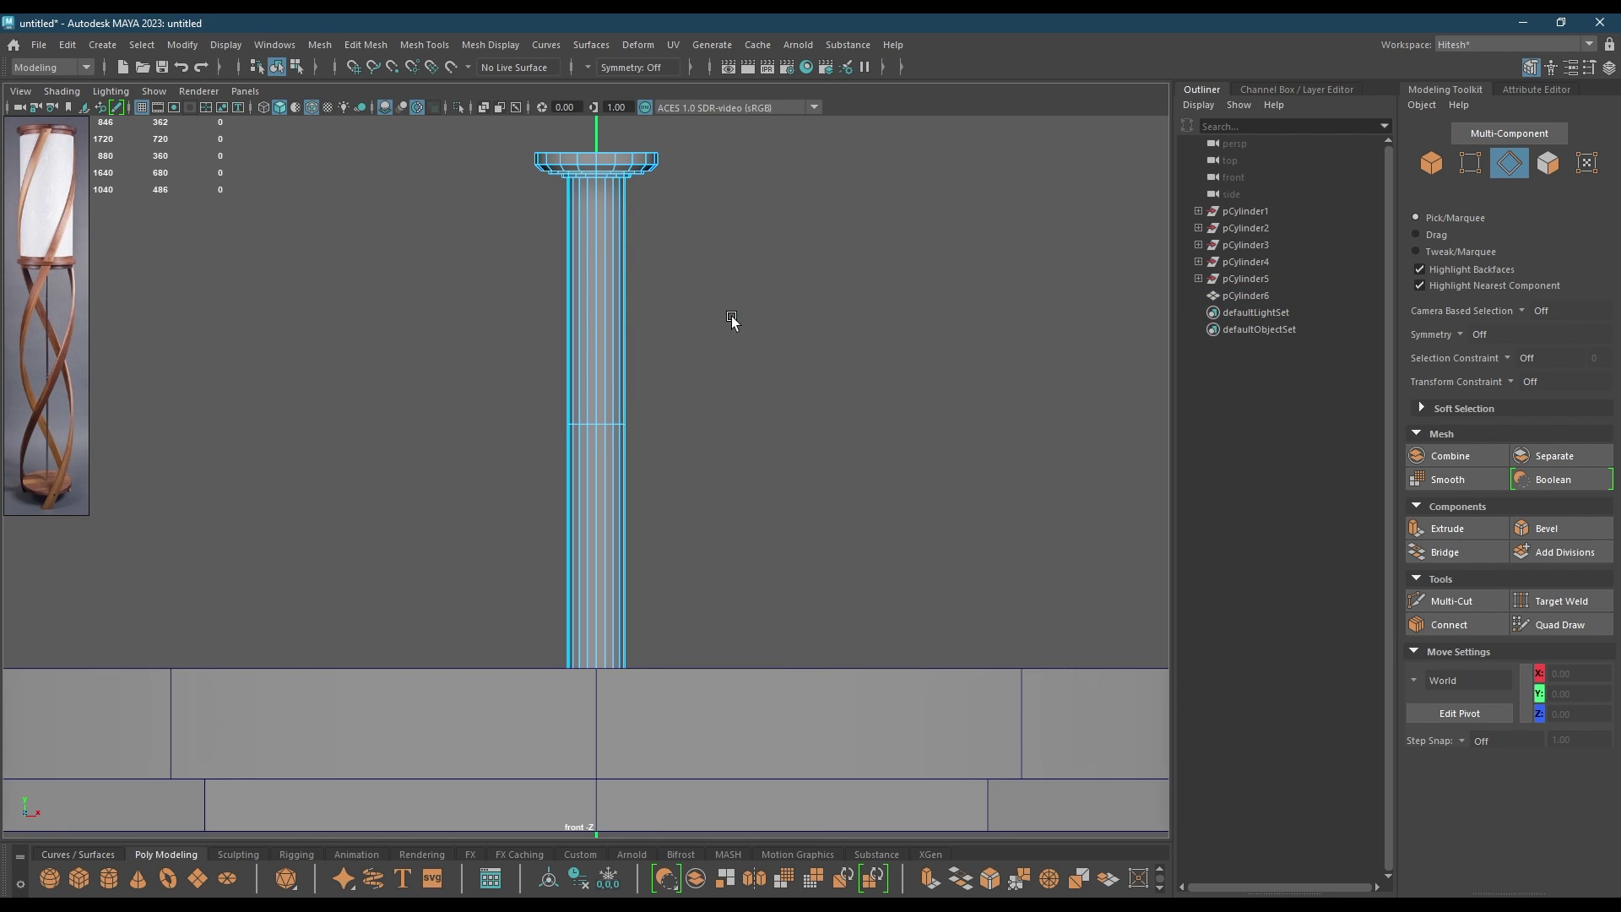
{"action": "double_click", "coordinate": [598, 424]}
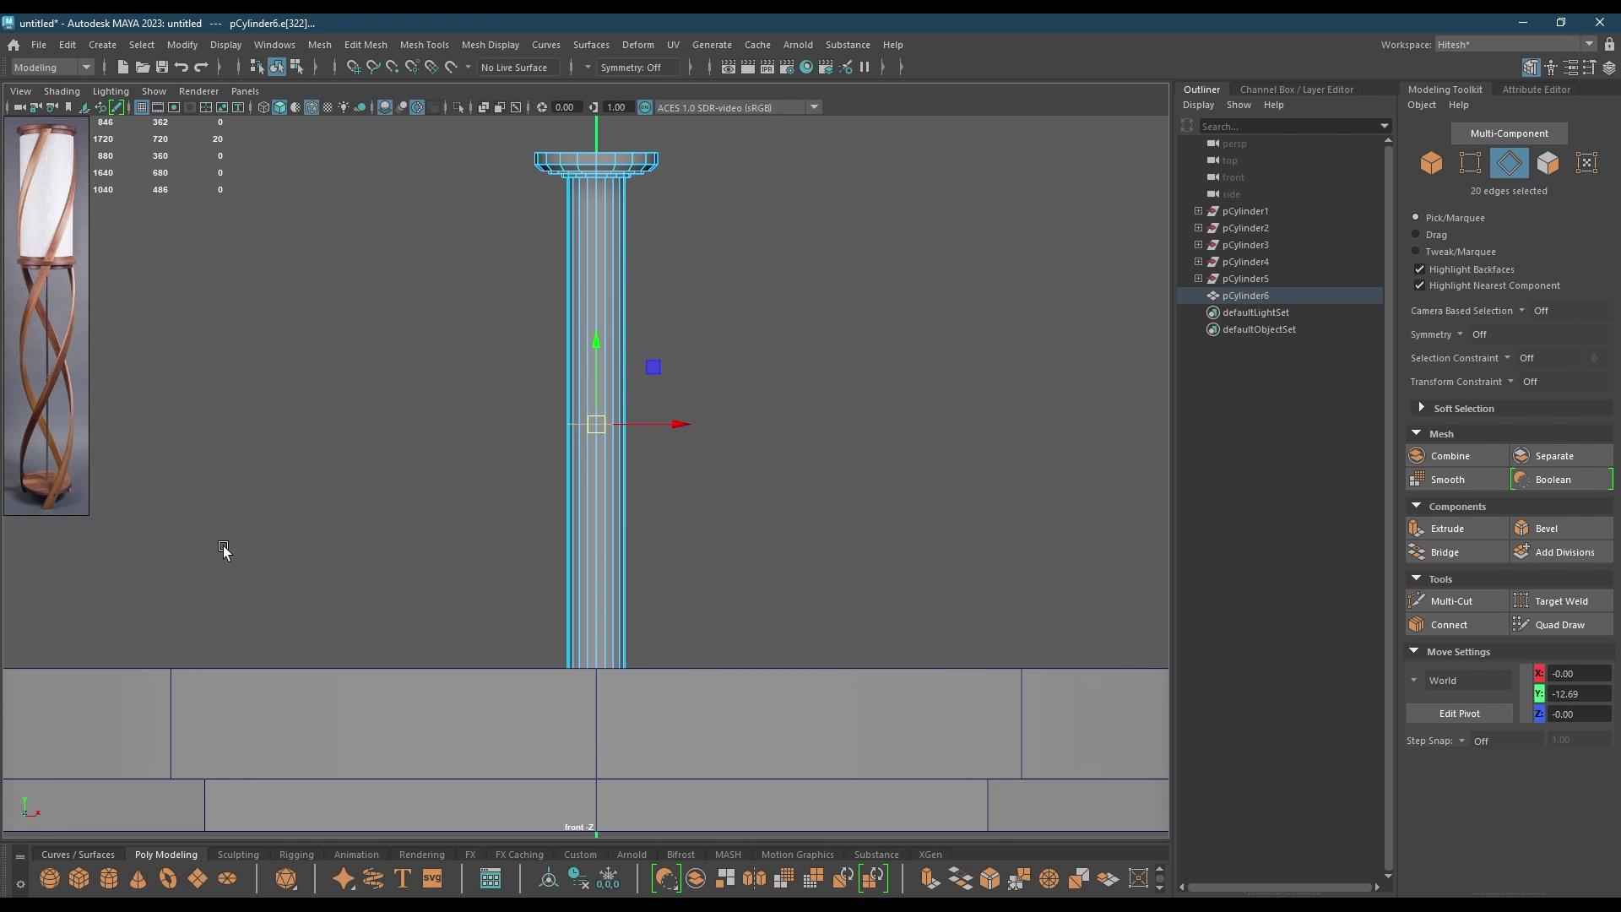
{"action": "right_click_drag", "start_coordinate": [743, 365], "coordinate": [668, 353]}
{"action": "left_click_drag", "start_coordinate": [680, 384], "coordinate": [403, 511]}
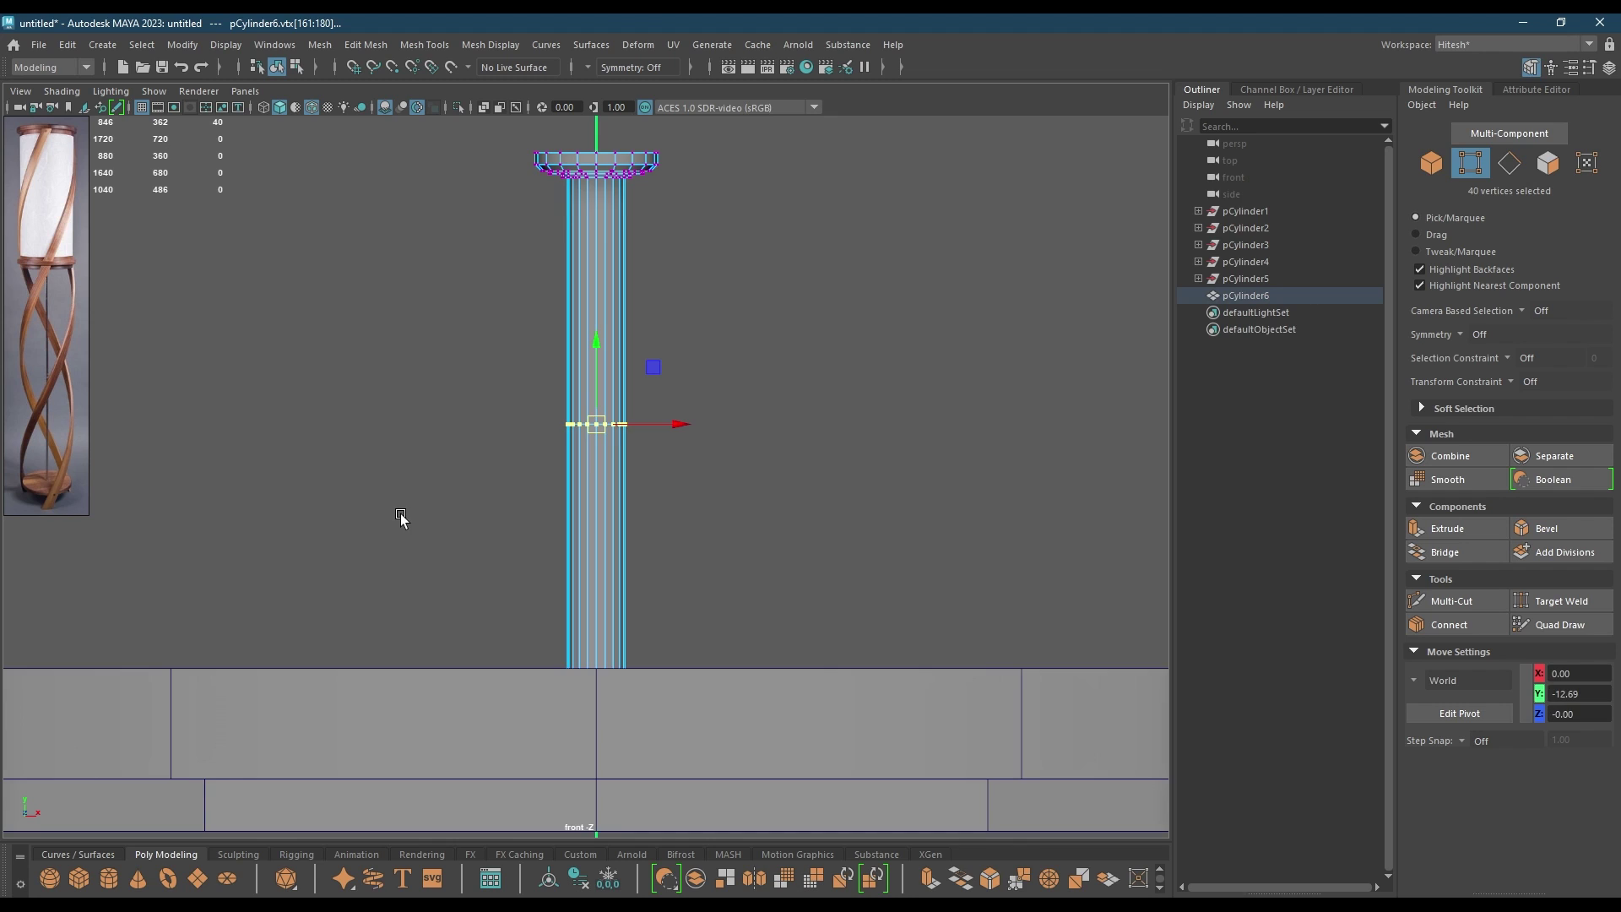
{"action": "key", "text": "f"}
{"action": "right_click_drag", "start_coordinate": [639, 481], "coordinate": [684, 406], "text": "shift"}
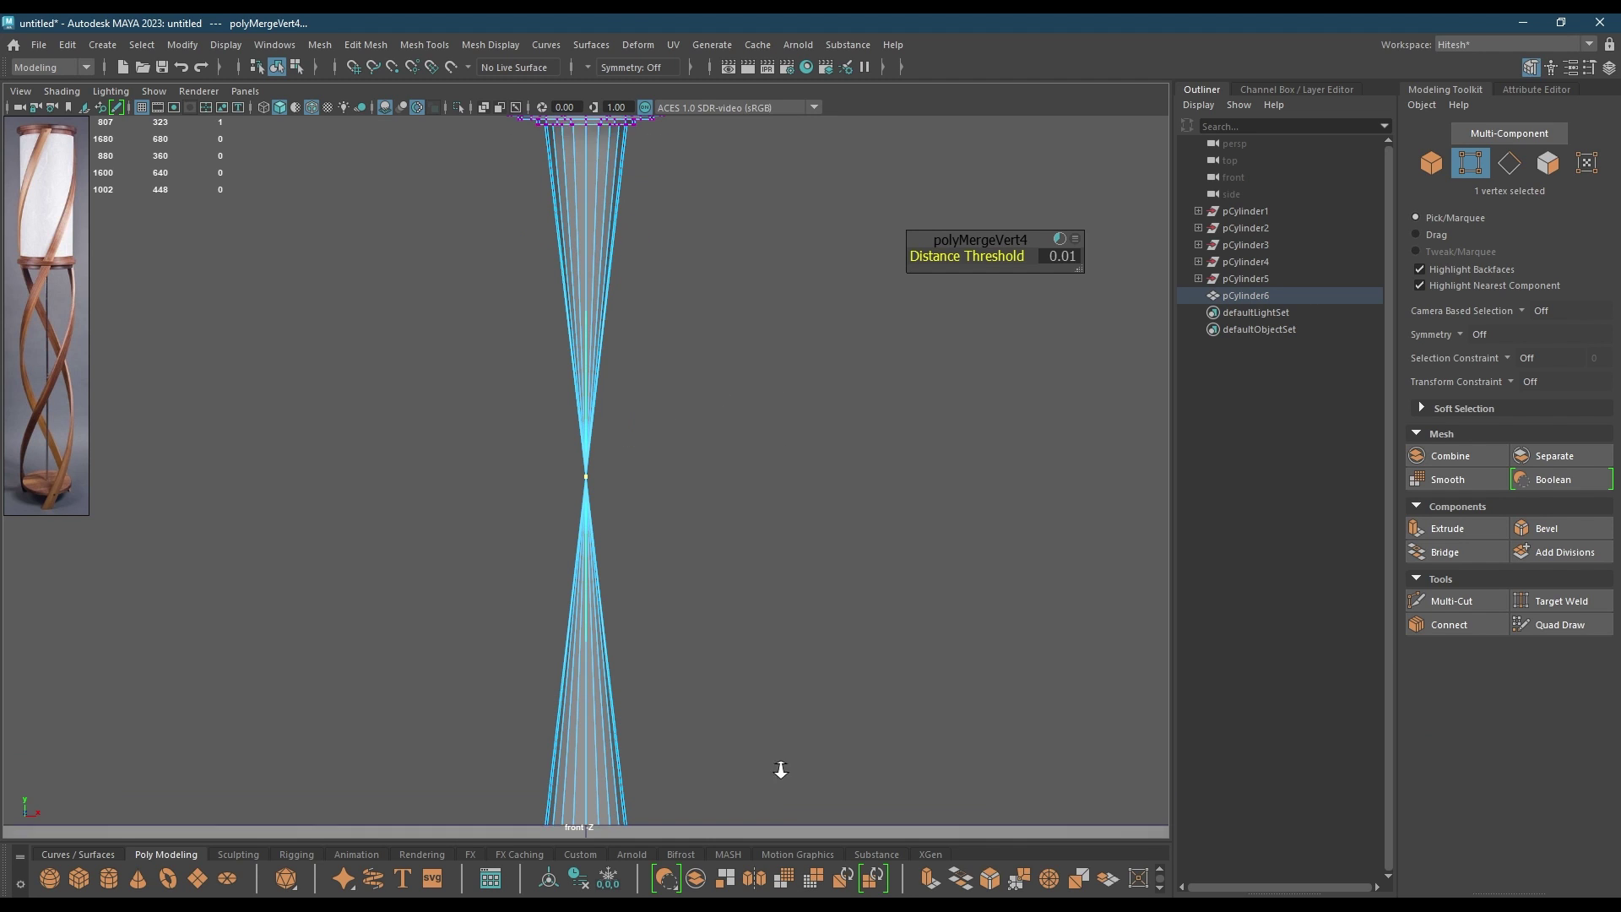
{"action": "left_click", "coordinate": [1065, 255]}
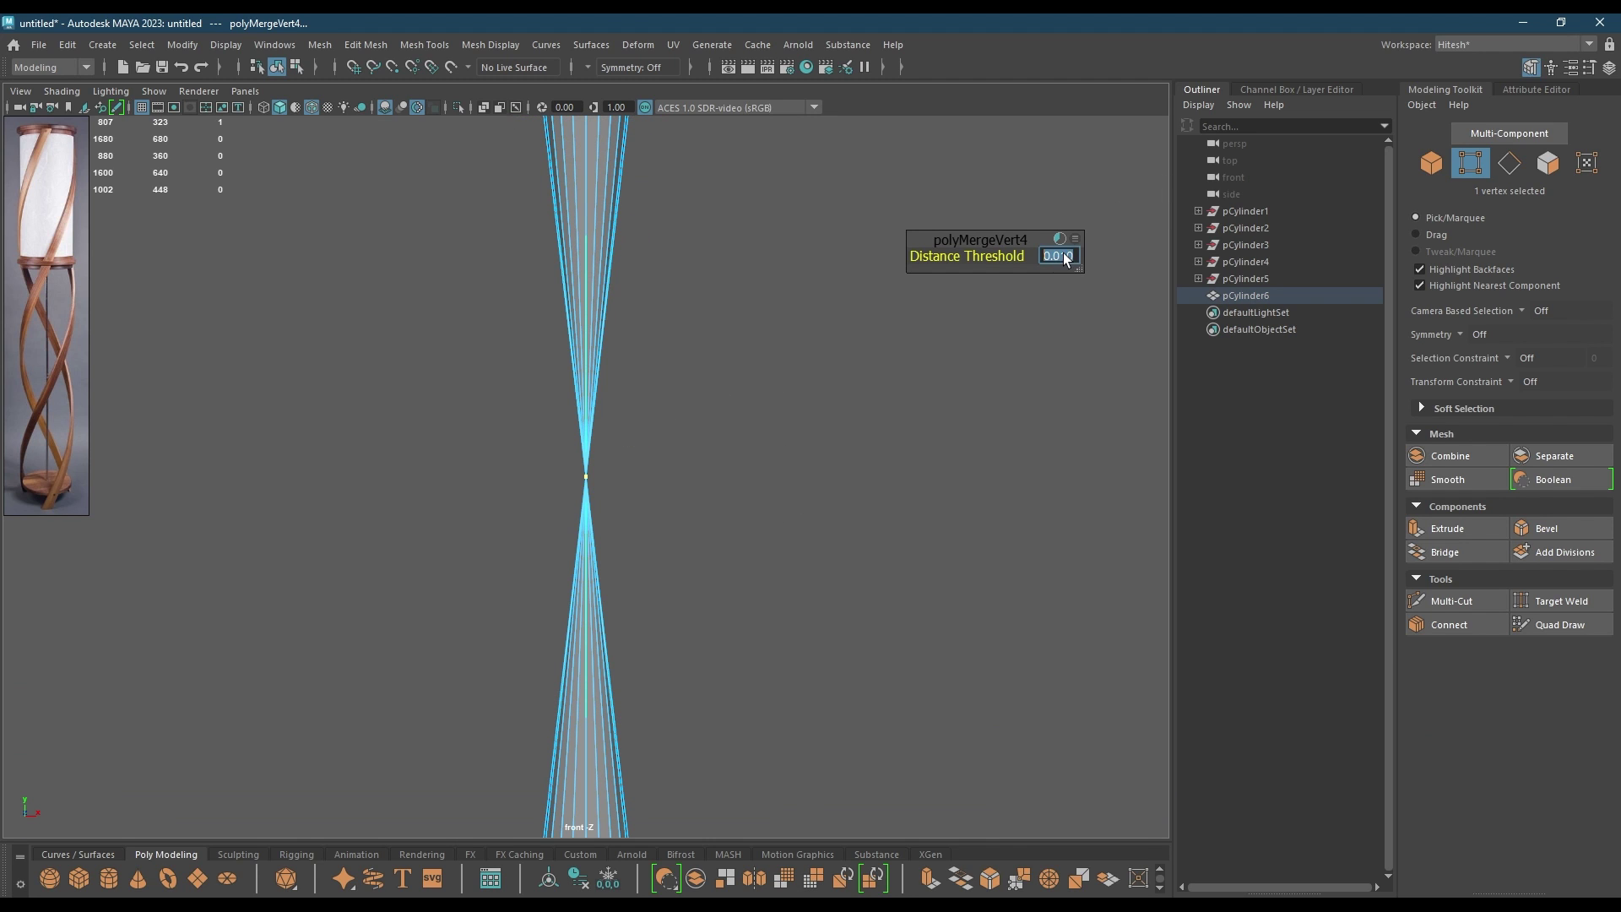
{"action": "type", "text": "0.005"}
{"action": "key", "text": "Return"}
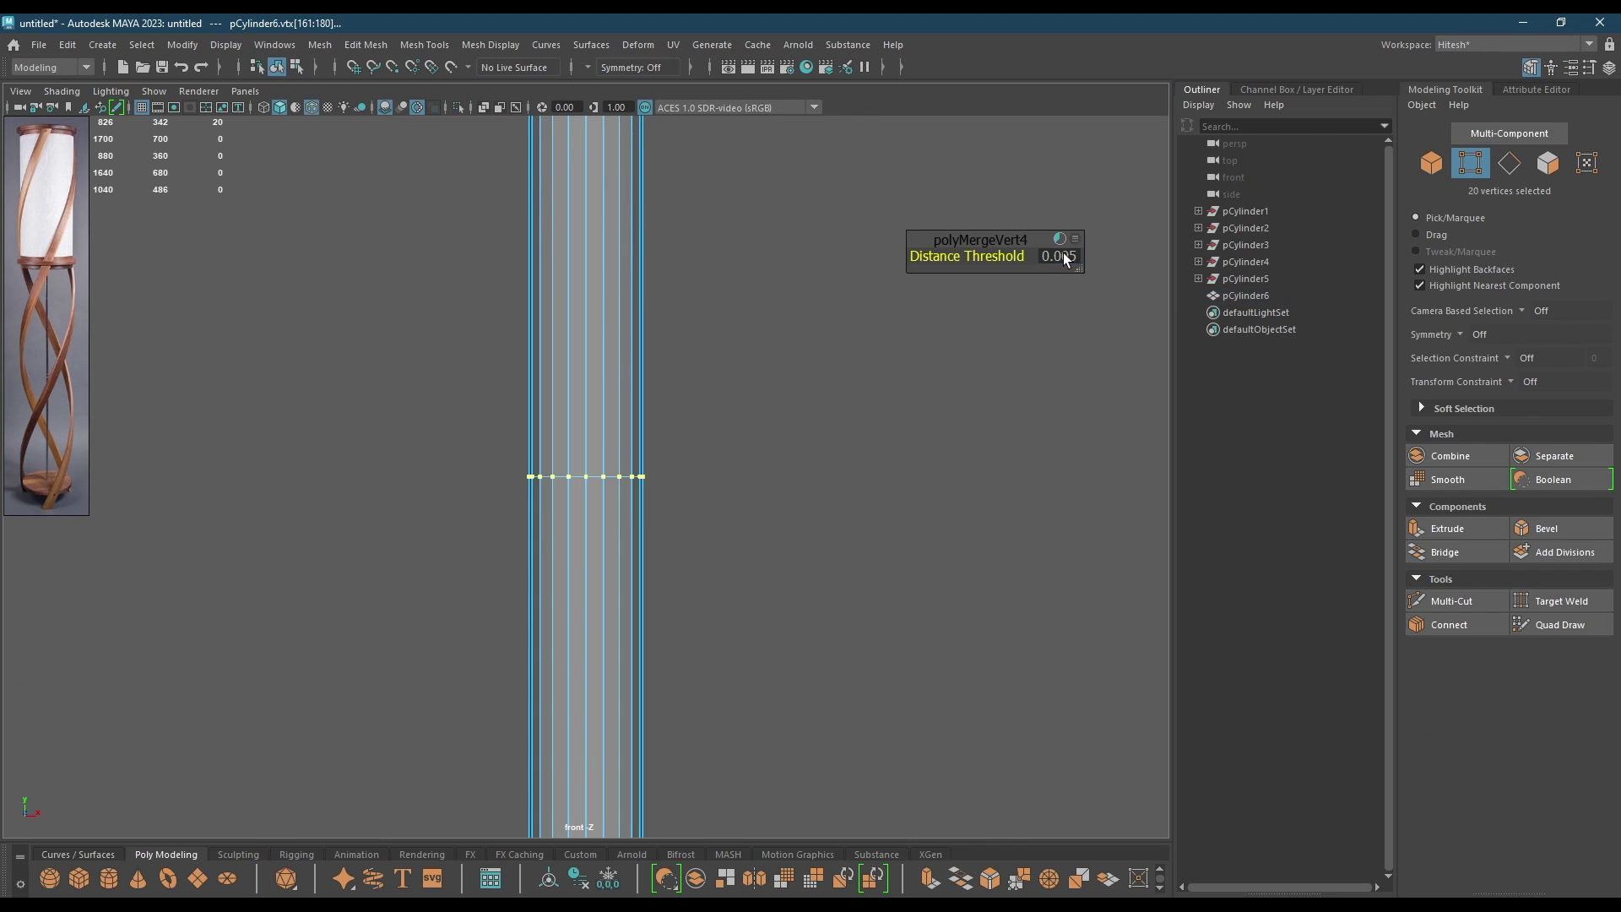
{"action": "key", "text": "w"}
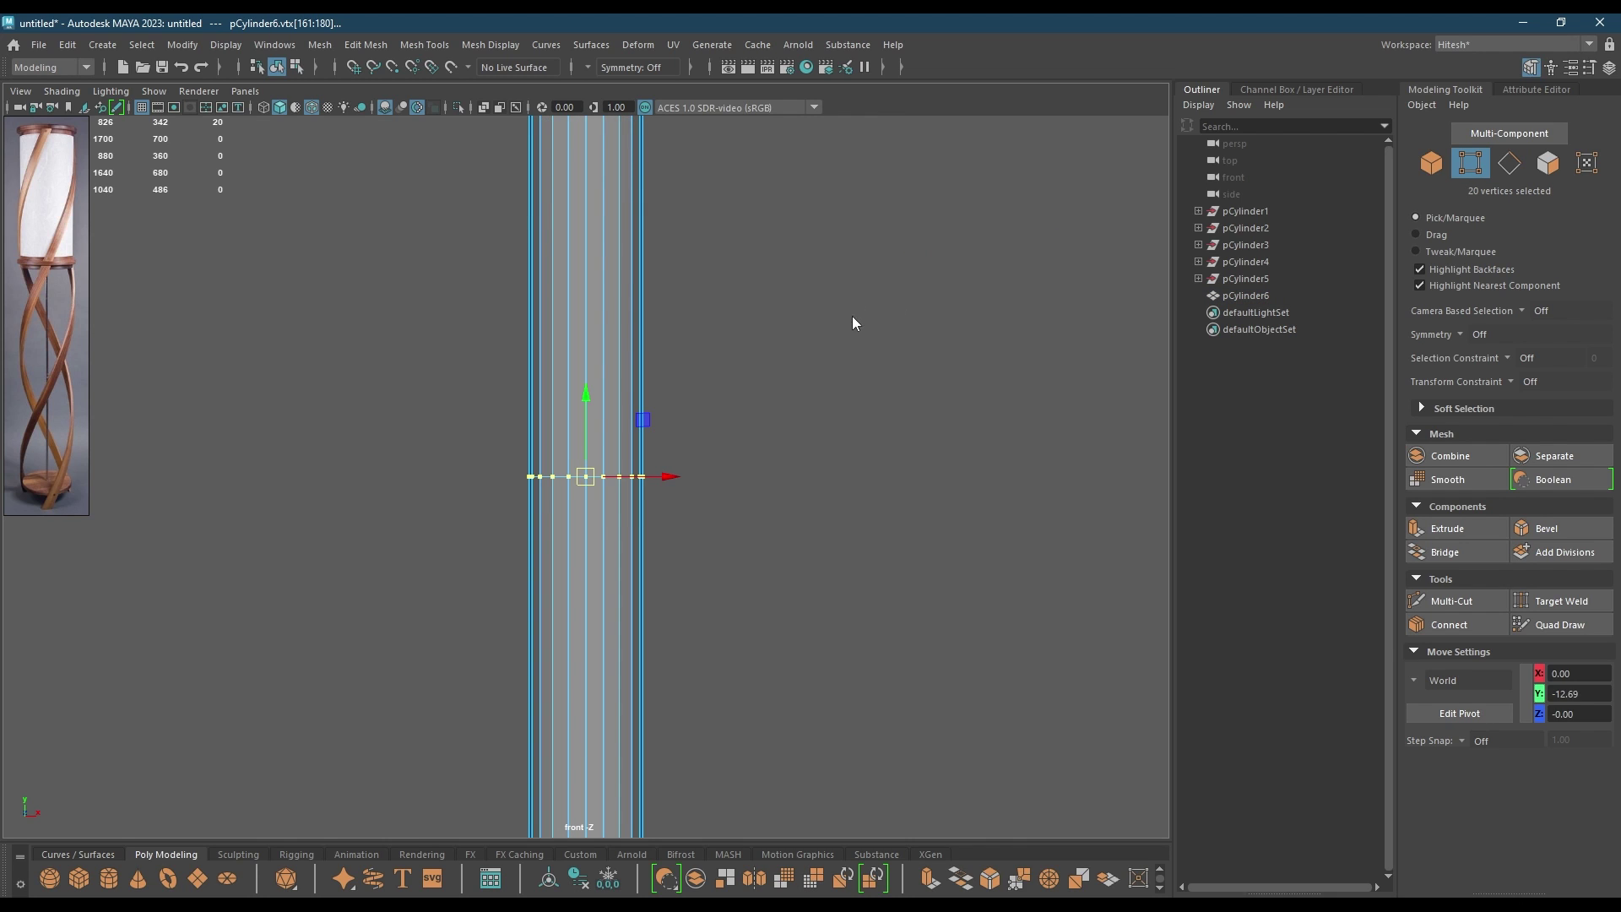
- Delete the edge loop at the stem's middle seam along with its vertices
{"action": "key", "text": "F10"}
{"action": "double_click", "coordinate": [595, 477]}
{"action": "right_click_drag", "start_coordinate": [603, 454], "coordinate": [520, 478], "text": "shift"}
{"action": "scroll", "coordinate": [650, 395], "scroll_direction": "down", "scroll_amount": 10}
{"action": "right_click_drag", "start_coordinate": [667, 397], "coordinate": [545, 439]}
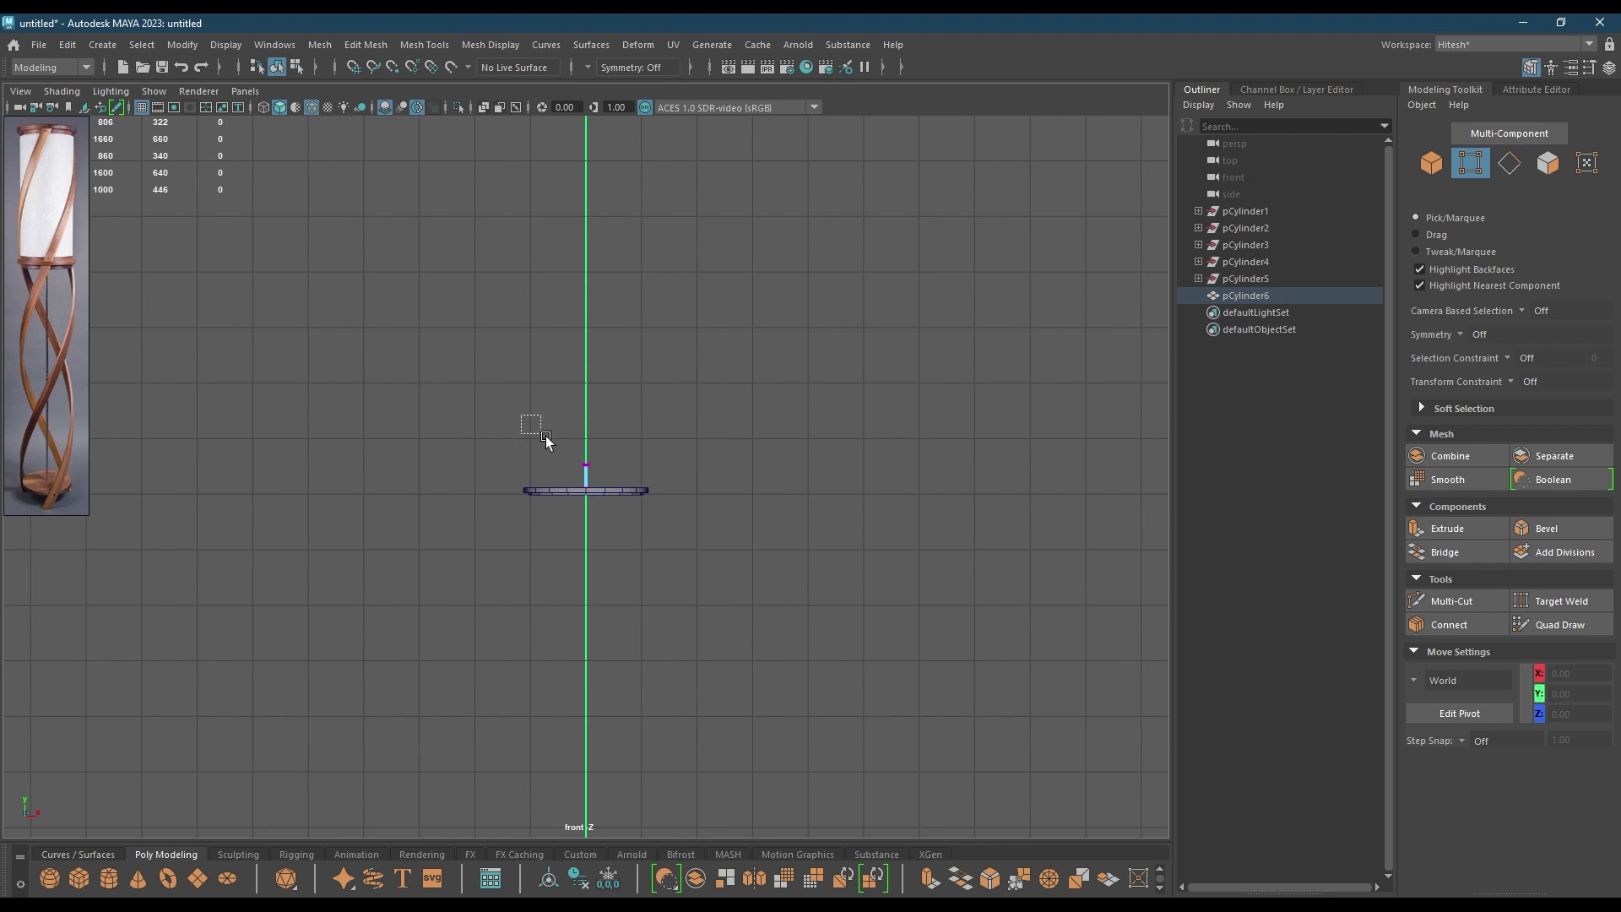
- Raise the vertices at the central rod's upper end to the underside of the shade, at Y about -2.42
{"action": "left_click_drag", "start_coordinate": [641, 469], "coordinate": [642, 471]}
{"action": "middle_click_drag", "start_coordinate": [670, 332], "coordinate": [702, 510], "text": "alt"}
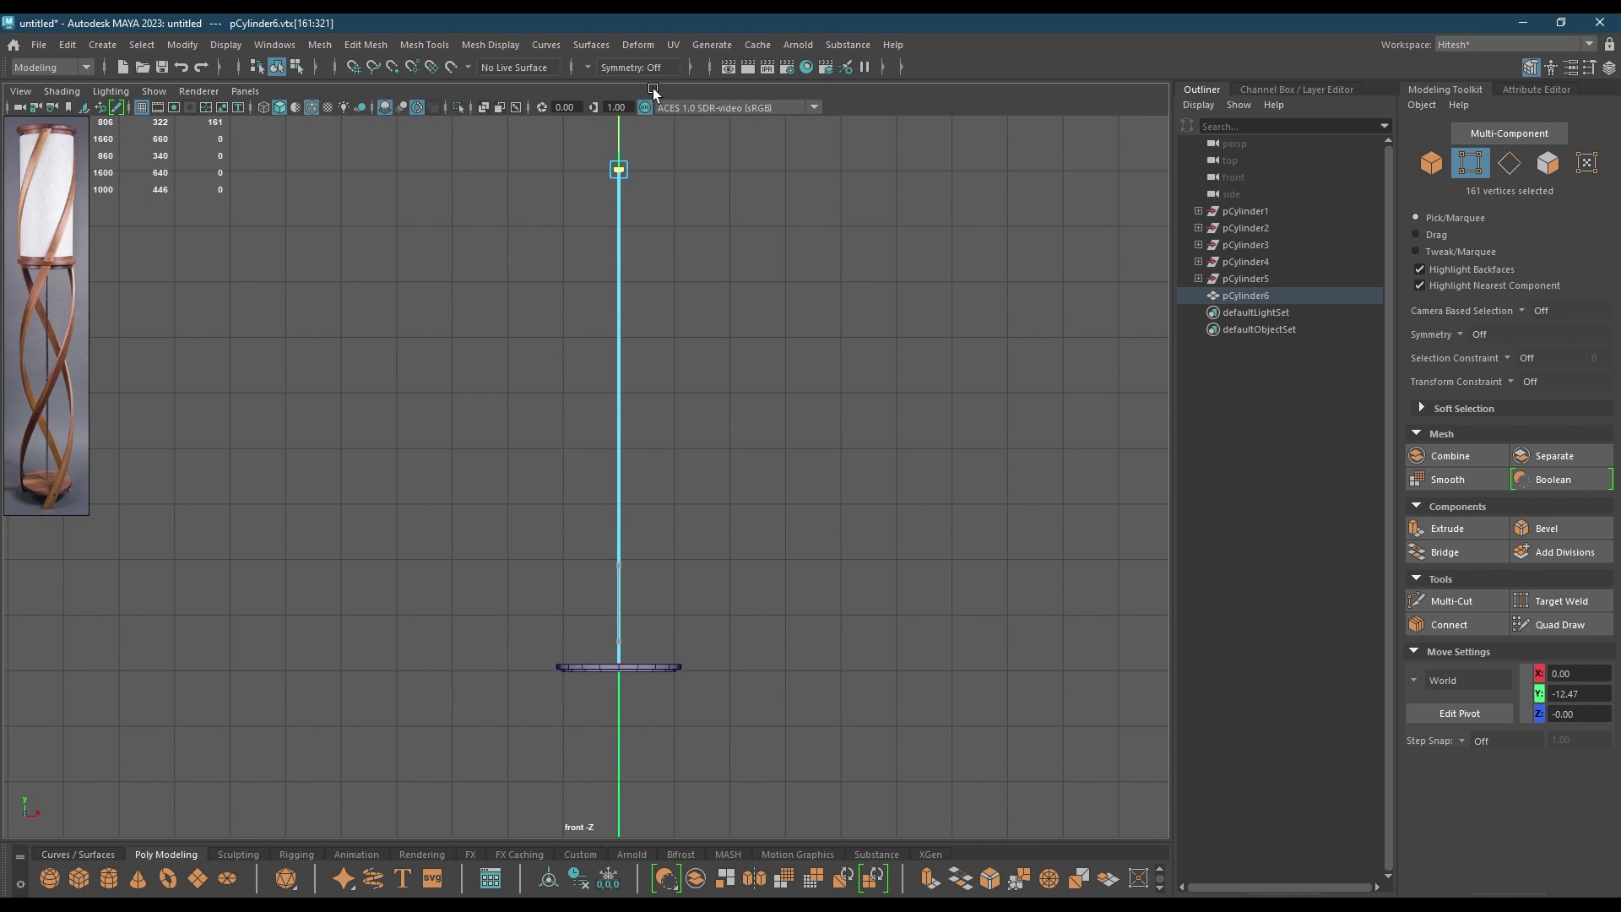
{"action": "left_click_drag", "start_coordinate": [652, 87], "coordinate": [652, 88]}
{"action": "middle_click_drag", "start_coordinate": [663, 276], "coordinate": [677, 595], "text": "alt"}
{"action": "right_click_drag", "start_coordinate": [677, 595], "coordinate": [807, 591], "text": "alt"}
{"action": "middle_click_drag", "start_coordinate": [841, 425], "coordinate": [765, 517], "text": "alt"}
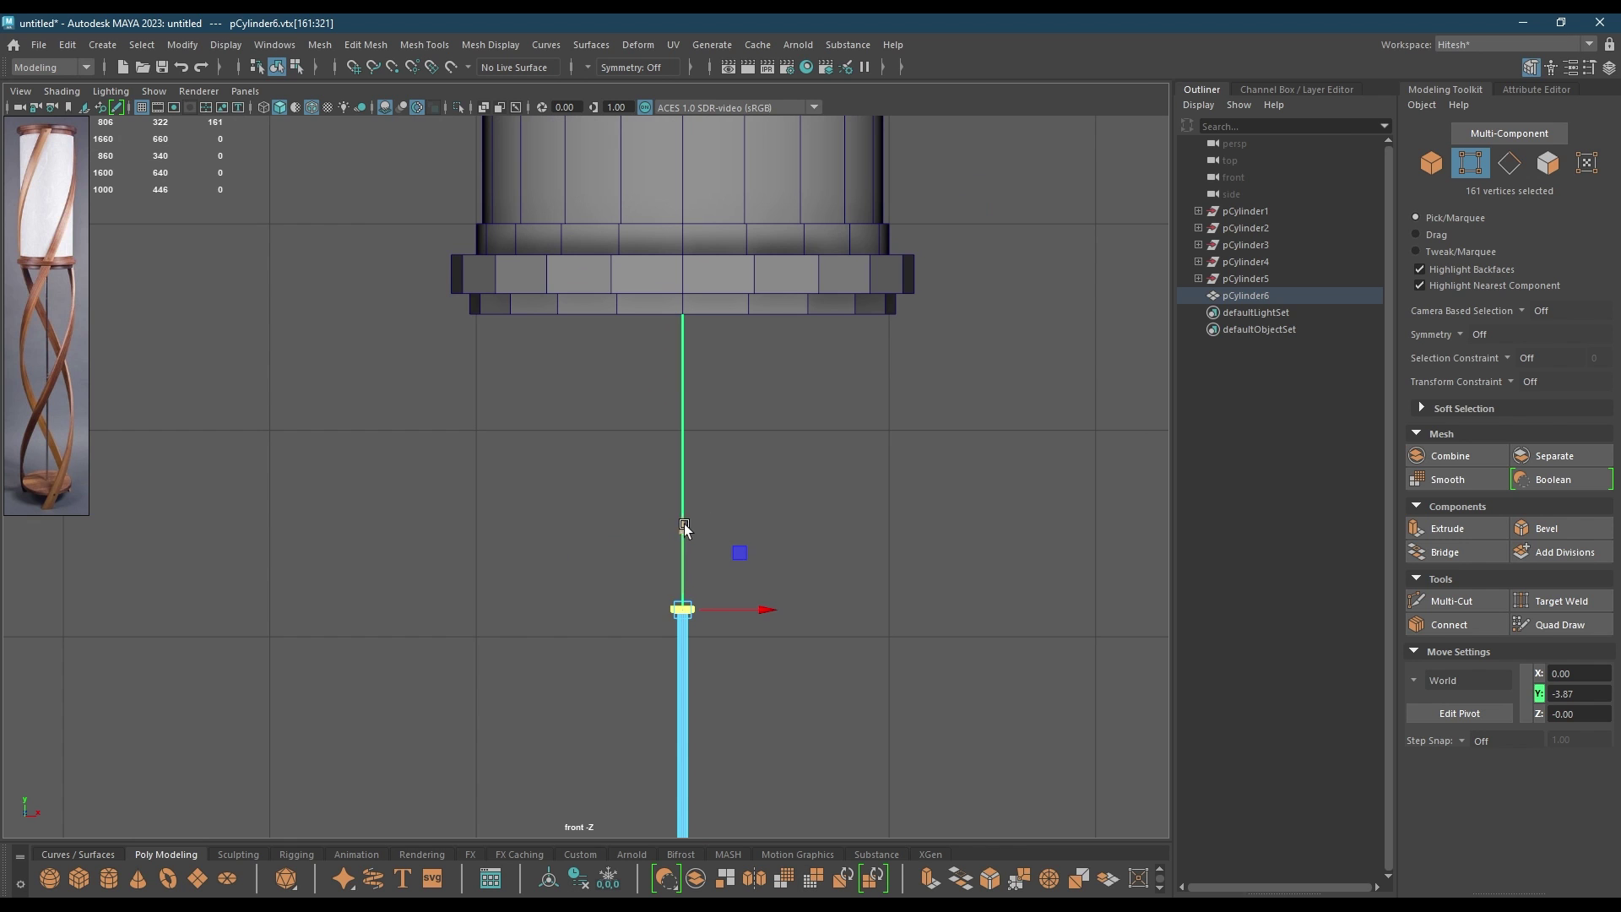
{"action": "left_click_drag", "start_coordinate": [678, 265], "coordinate": [768, 306]}
{"action": "key", "text": "space"}
{"action": "right_click_drag", "start_coordinate": [767, 302], "coordinate": [833, 606], "text": "alt"}
{"action": "middle_click_drag", "start_coordinate": [832, 606], "coordinate": [798, 435], "text": "alt"}
{"action": "right_click_drag", "start_coordinate": [798, 434], "coordinate": [792, 531], "text": "alt"}
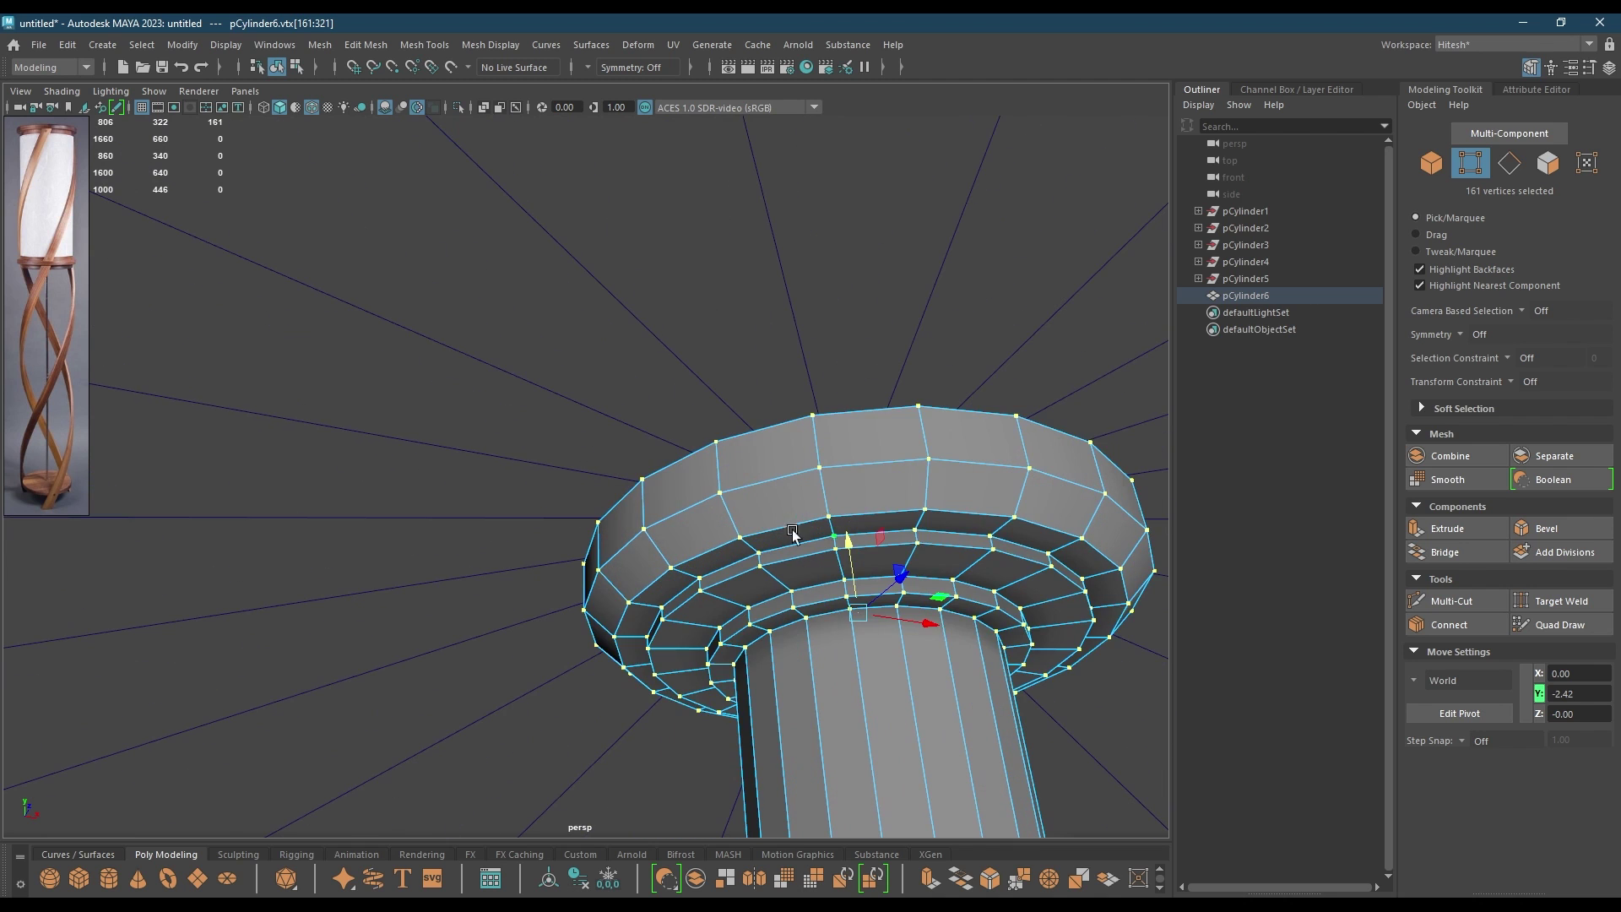
{"action": "left_click_drag", "start_coordinate": [852, 560], "coordinate": [855, 511], "text": "alt"}
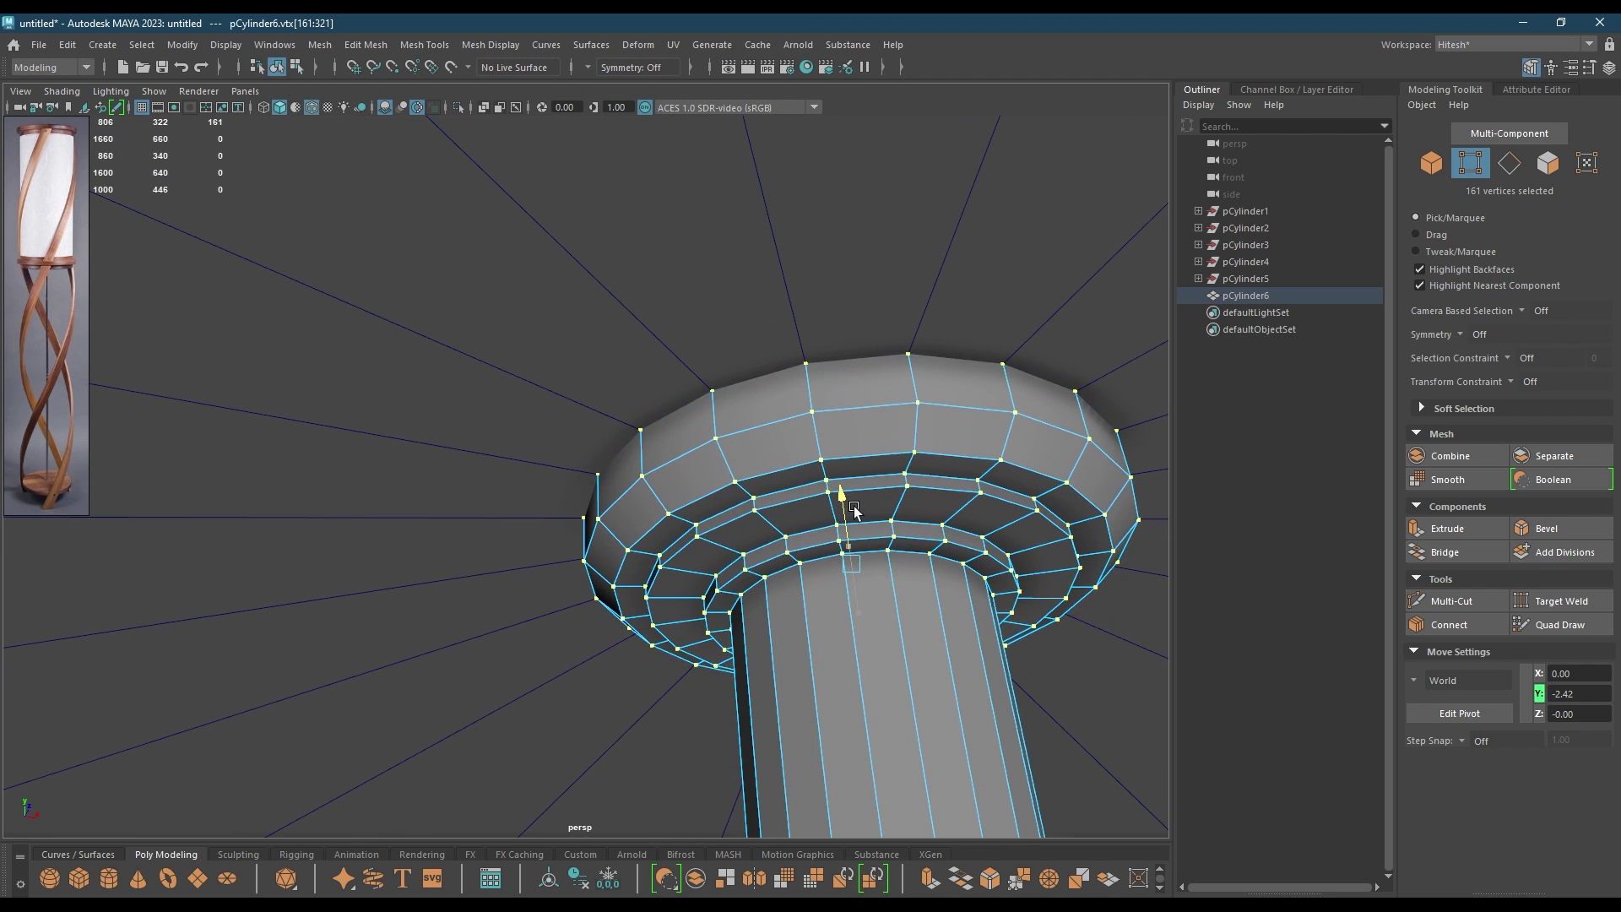
- Return to object mode, deselect everything and turn off the wireframe overlay on the shaded lamp
{"action": "right_click_drag", "start_coordinate": [841, 621], "coordinate": [670, 194], "text": "alt"}
{"action": "left_click_drag", "start_coordinate": [671, 194], "coordinate": [717, 338], "text": "alt"}
{"action": "right_click_drag", "start_coordinate": [718, 337], "coordinate": [673, 33], "text": "alt"}
{"action": "right_click_drag", "start_coordinate": [727, 380], "coordinate": [724, 275]}
{"action": "left_click", "coordinate": [804, 340]}
{"action": "left_click_drag", "start_coordinate": [725, 275], "coordinate": [512, 178], "text": "alt"}
{"action": "middle_click_drag", "start_coordinate": [512, 178], "coordinate": [521, 145], "text": "alt"}
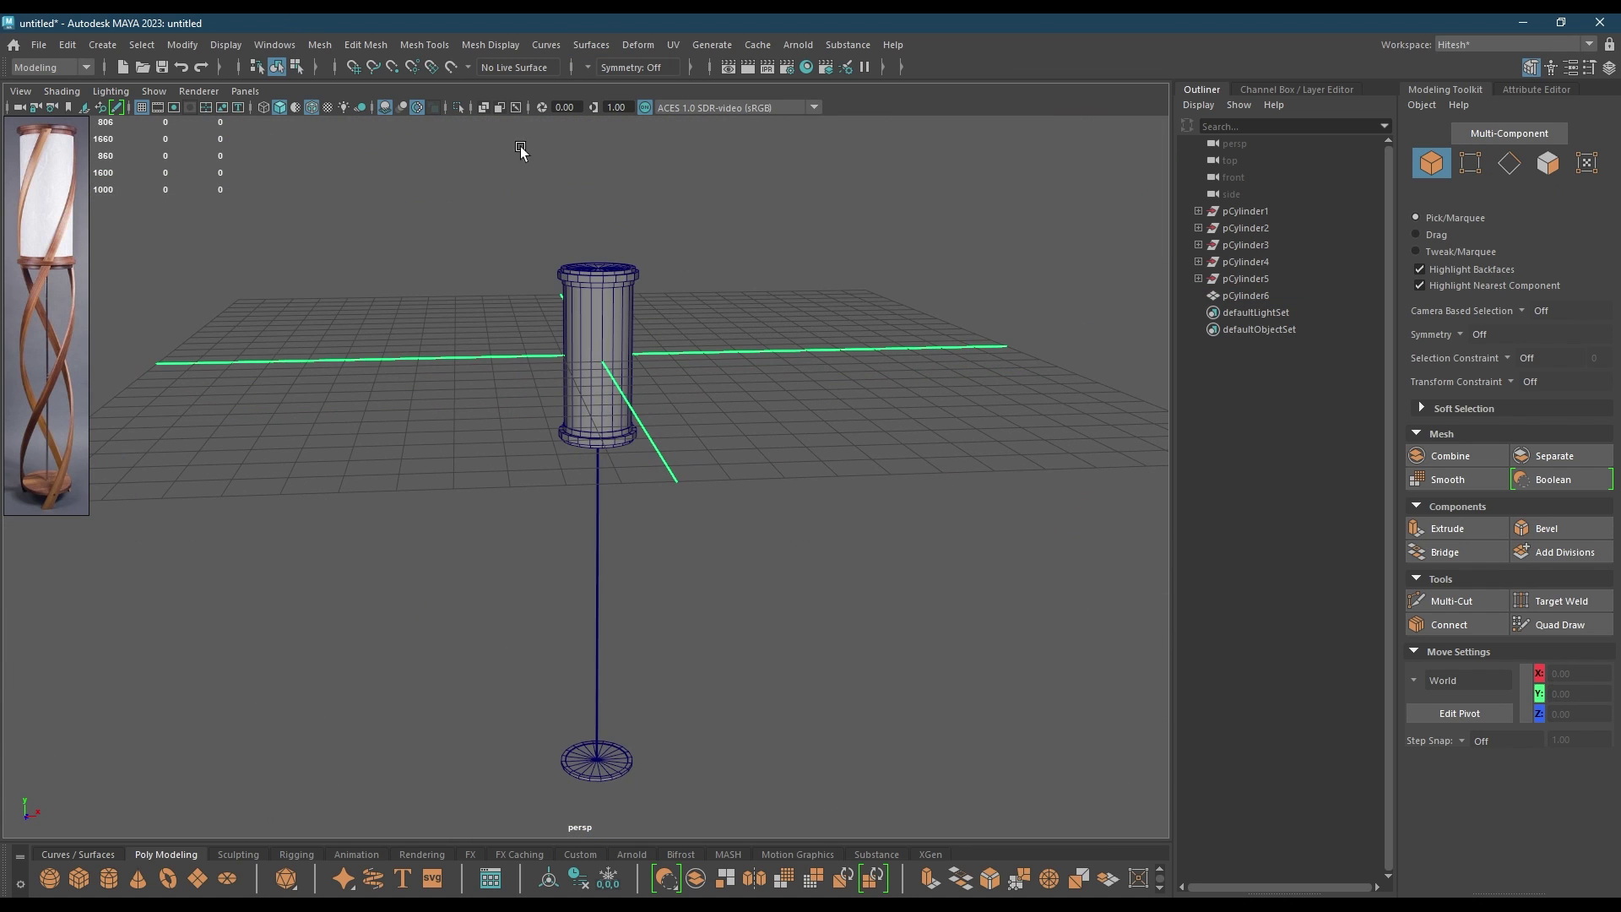
{"action": "left_click", "coordinate": [312, 108]}
{"action": "mouse_move", "coordinate": [453, 217]}
{"action": "left_mouse_down", "text": "alt"}
{"action": "mouse_move", "coordinate": [590, 192]}
{"action": "mouse_move", "coordinate": [464, 217]}
{"action": "mouse_move", "coordinate": [698, 260]}
{"action": "mouse_move", "coordinate": [769, 326]}
{"action": "mouse_move", "coordinate": [789, 211]}
{"action": "mouse_move", "coordinate": [159, 362]}
{"action": "left_mouse_up", "text": "alt"}
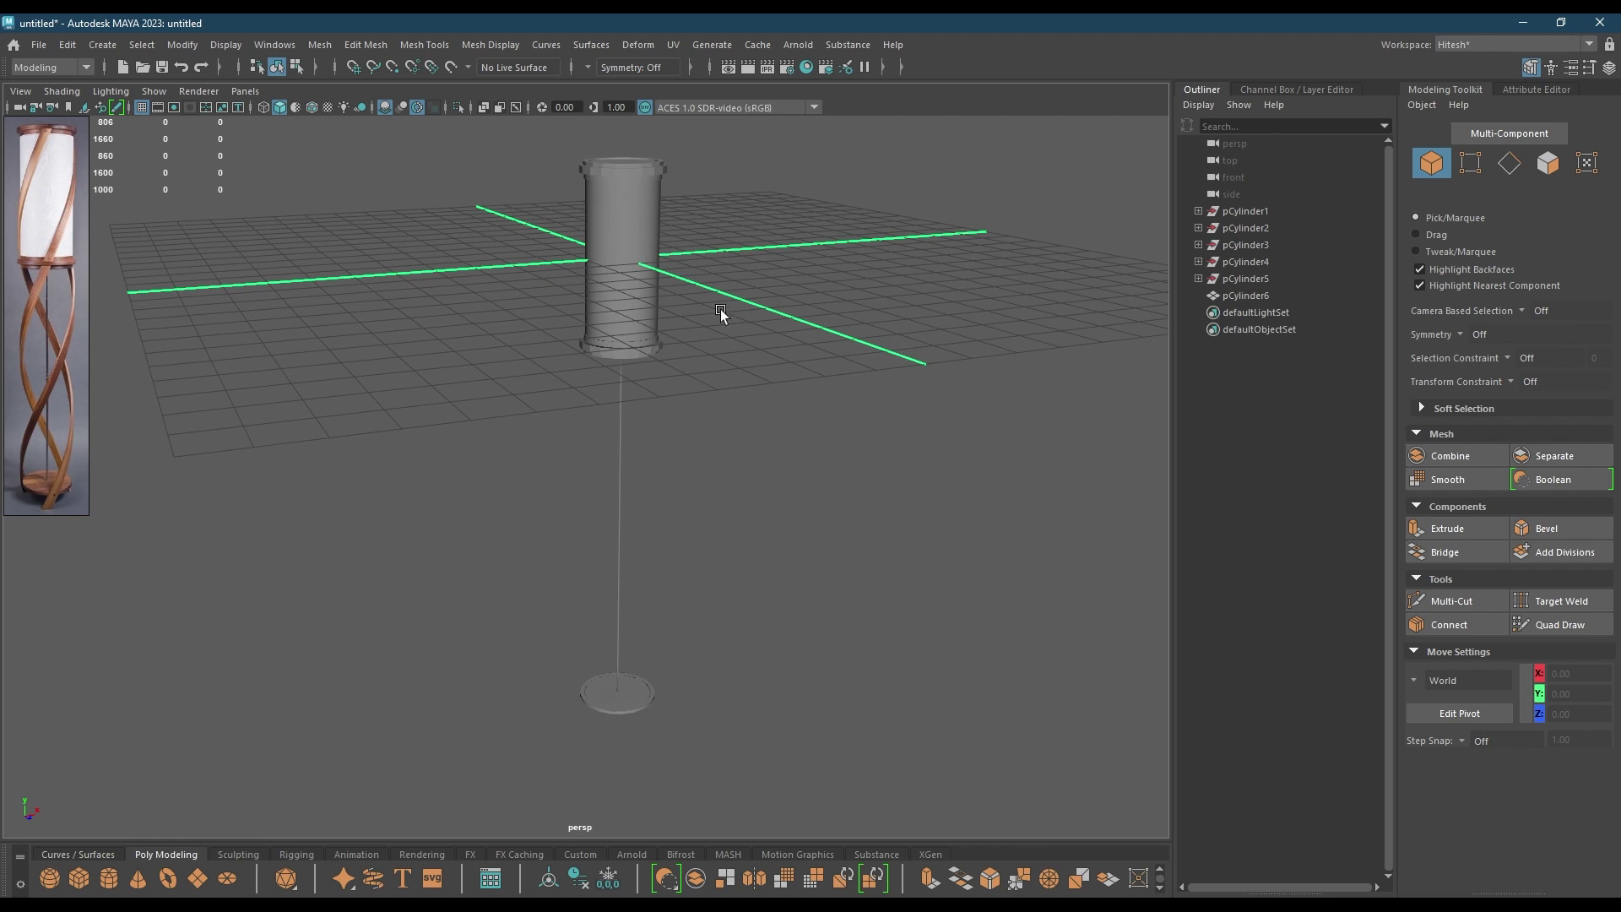
{"action": "left_click_drag", "start_coordinate": [722, 309], "coordinate": [792, 277], "text": "alt"}
- Create a polygon cube and position it along Z in the top view so it overlaps the shade's rim
{"action": "right_click_drag", "start_coordinate": [813, 258], "coordinate": [799, 301], "text": "shift"}
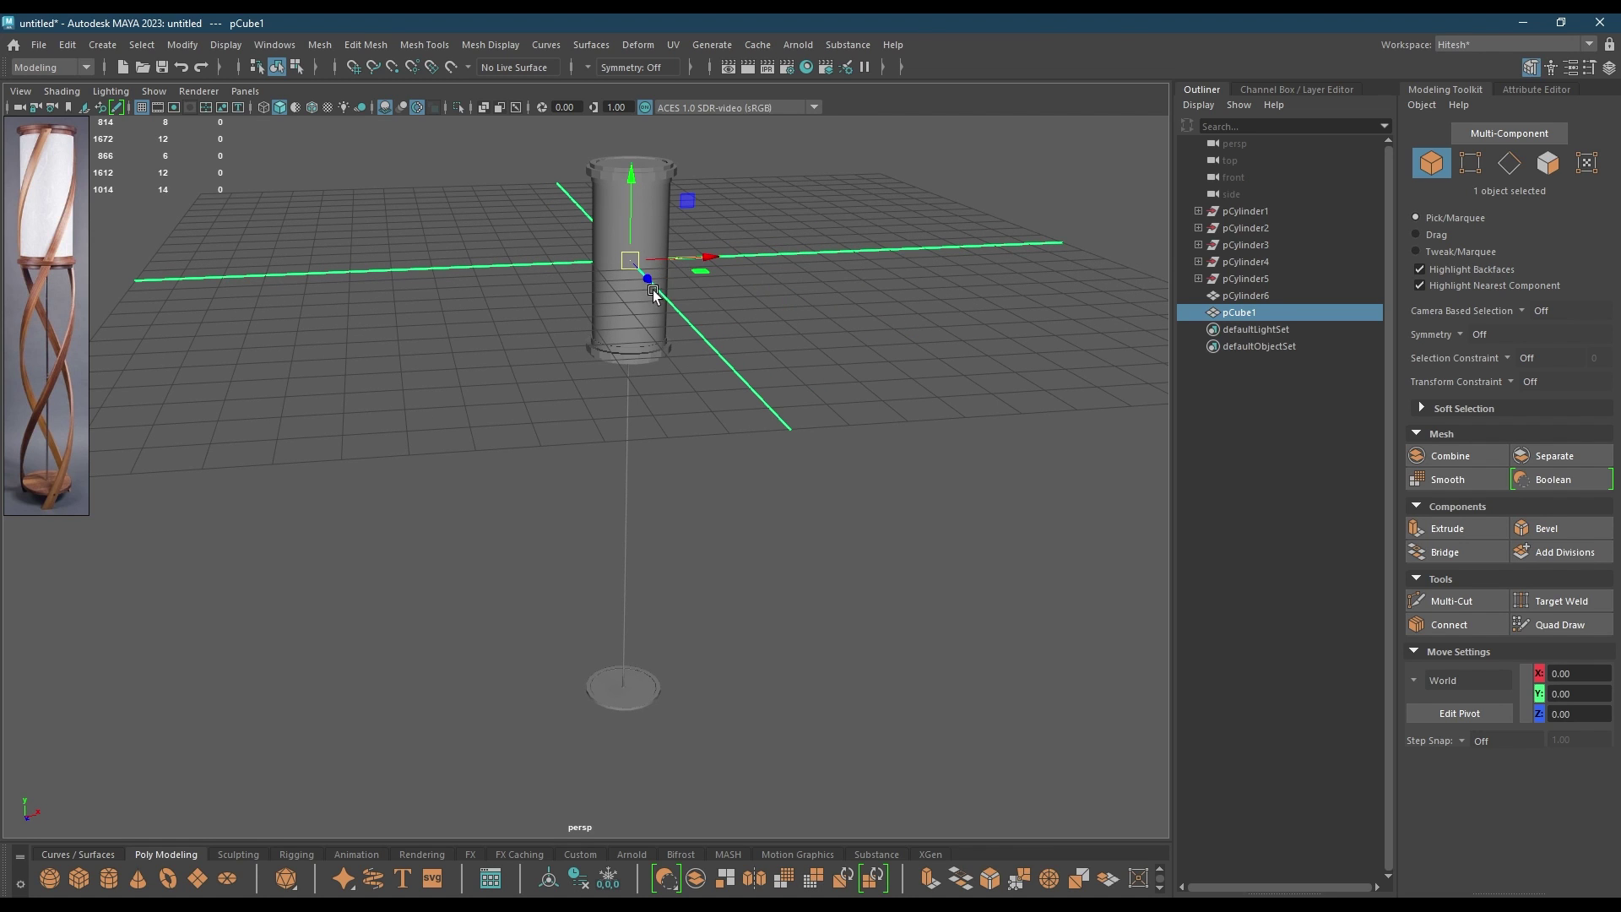
{"action": "key", "text": "space"}
{"action": "left_click_drag", "start_coordinate": [669, 342], "coordinate": [535, 345]}
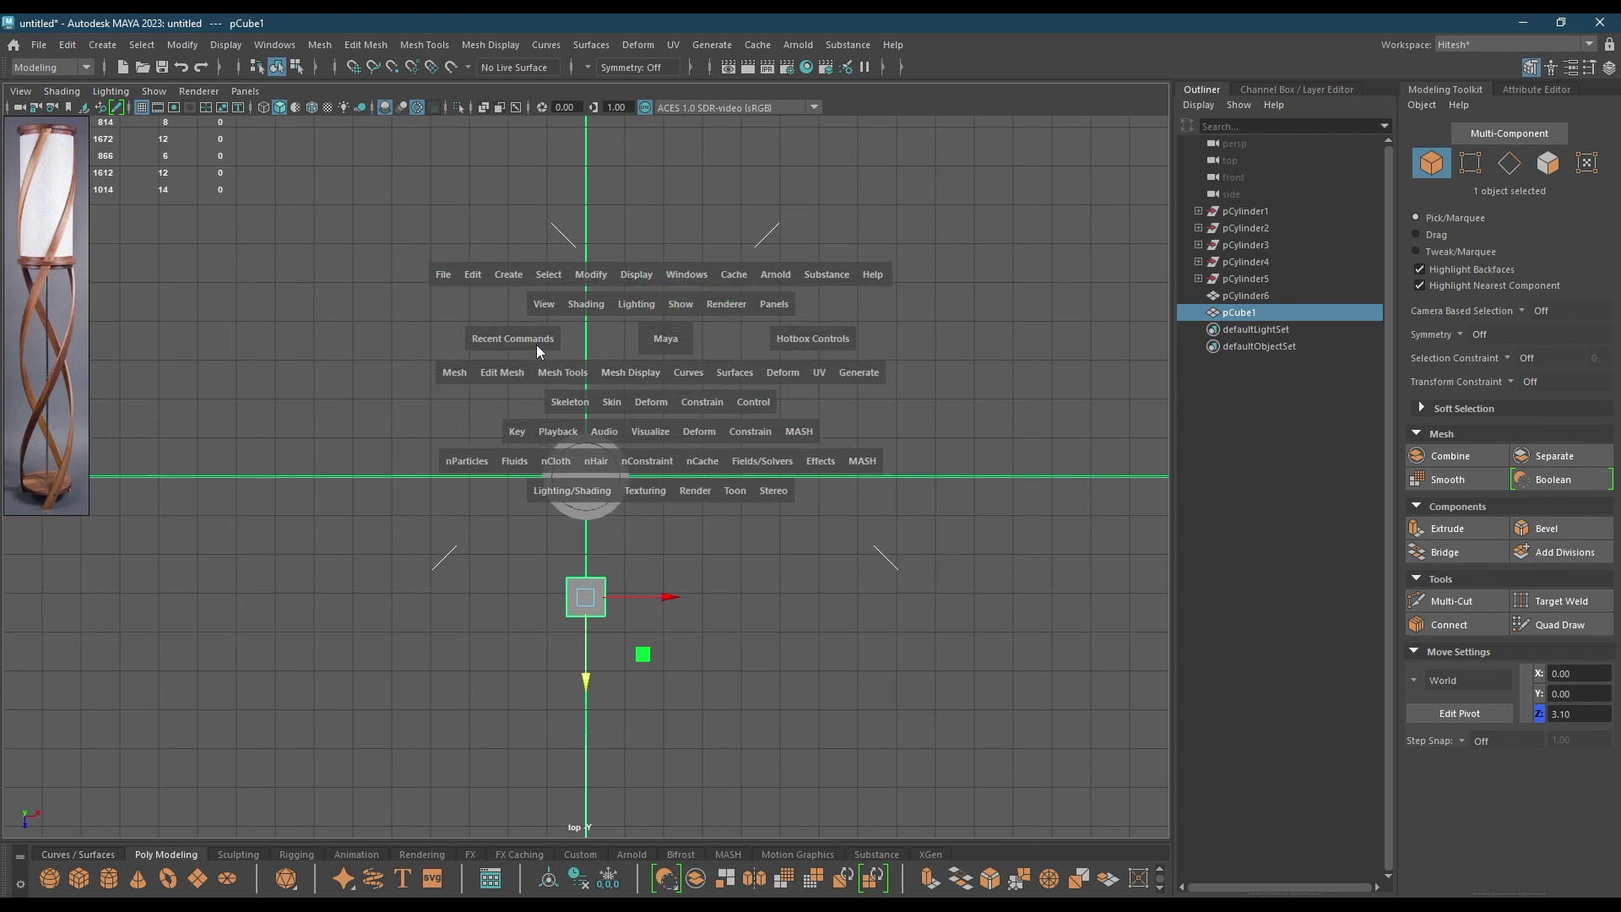
{"action": "scroll", "coordinate": [594, 384], "scroll_direction": "up", "scroll_amount": 4}
{"action": "left_click_drag", "start_coordinate": [584, 791], "coordinate": [579, 645]}
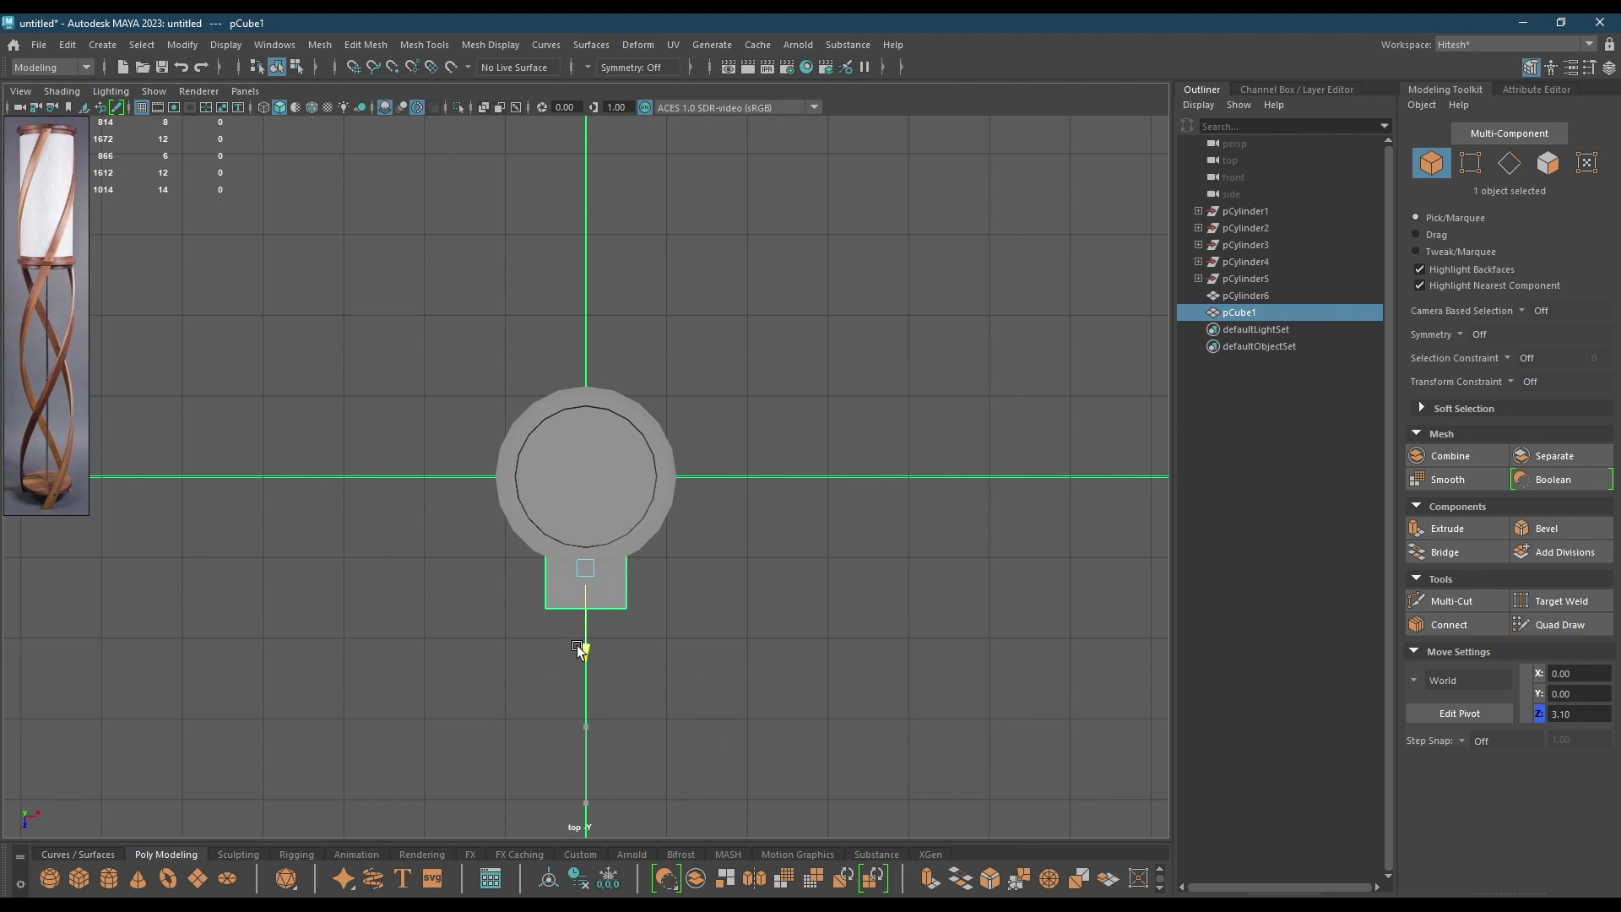
- Reduce the cube's width to 0.6 with the top view in wireframe display
{"action": "scroll", "coordinate": [651, 812], "scroll_direction": "up", "scroll_amount": 3}
{"action": "key", "text": "t"}
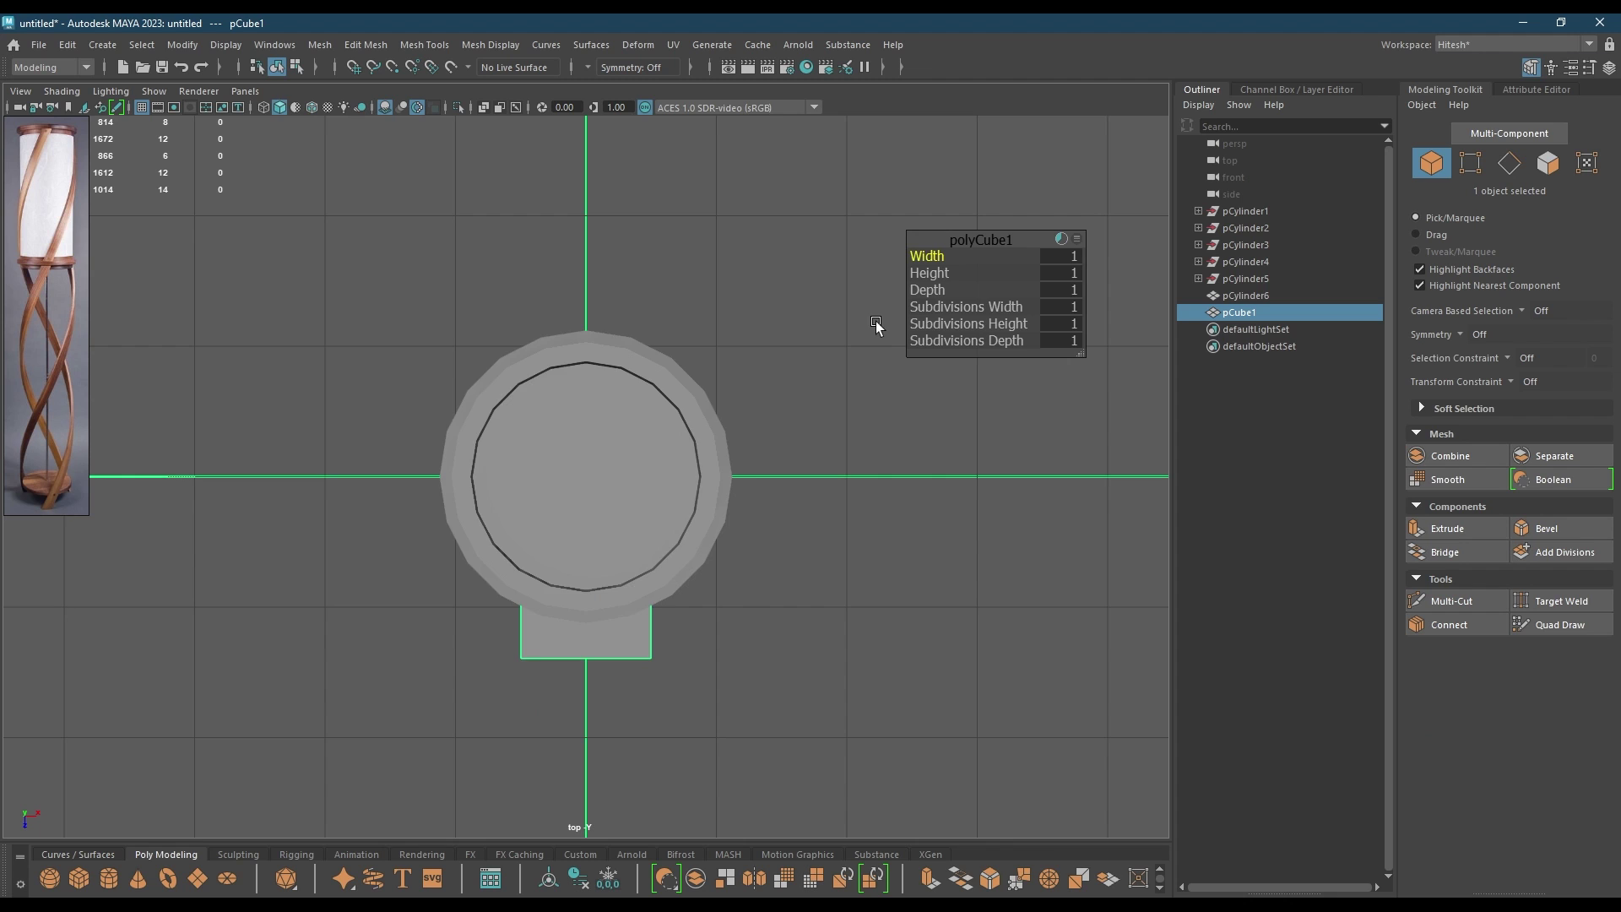
{"action": "key", "text": "4"}
{"action": "scroll", "coordinate": [935, 411], "scroll_direction": "up", "scroll_amount": 3}
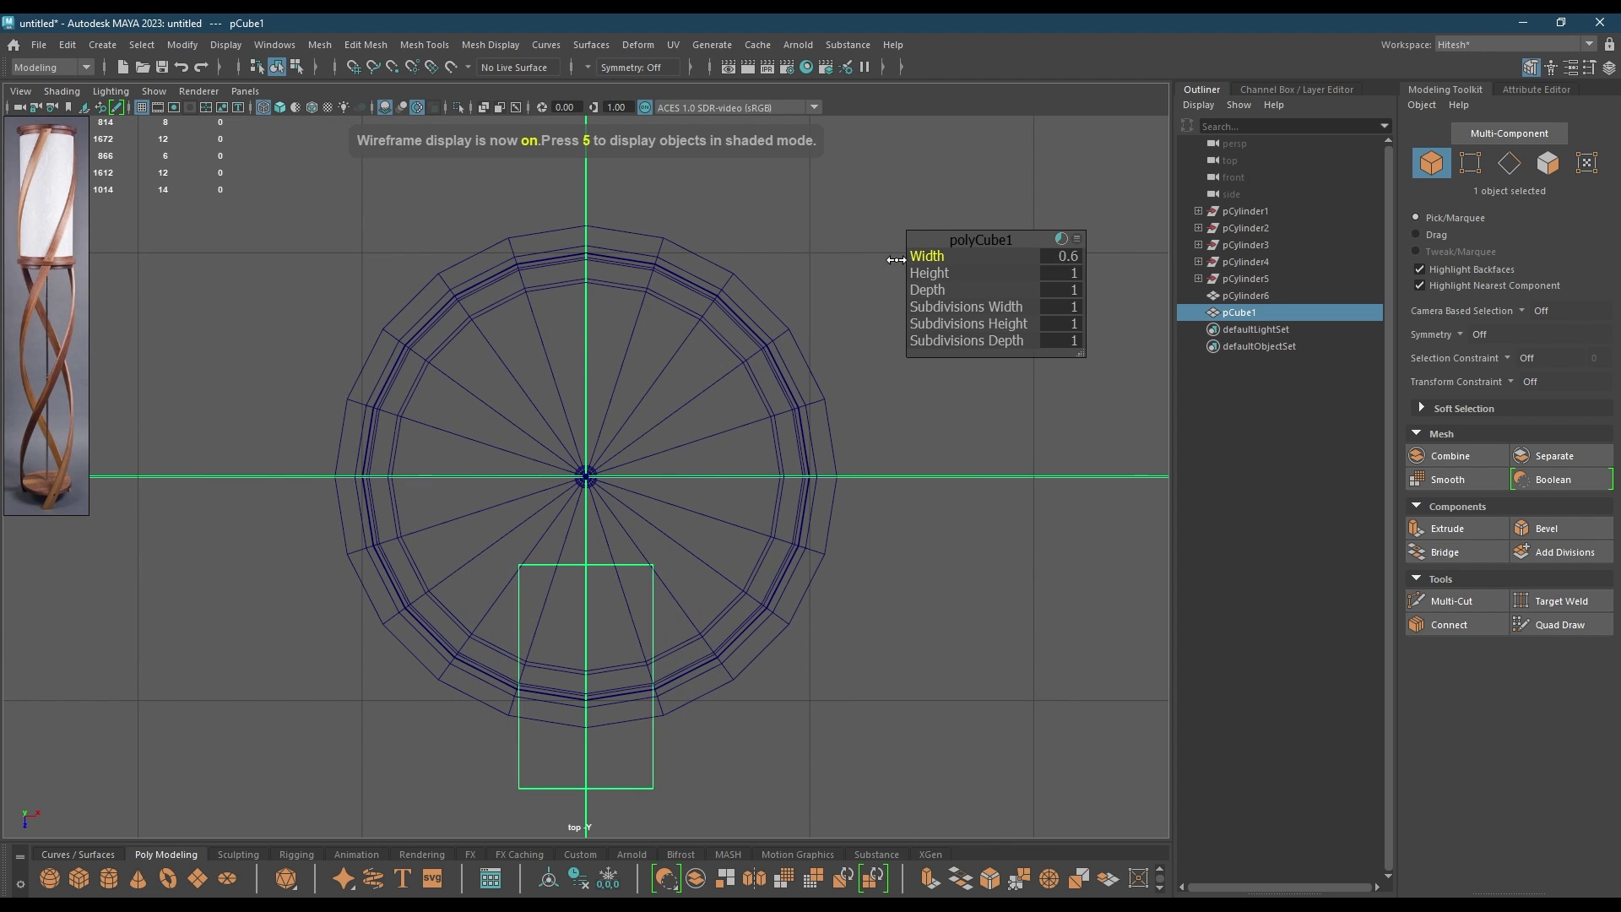
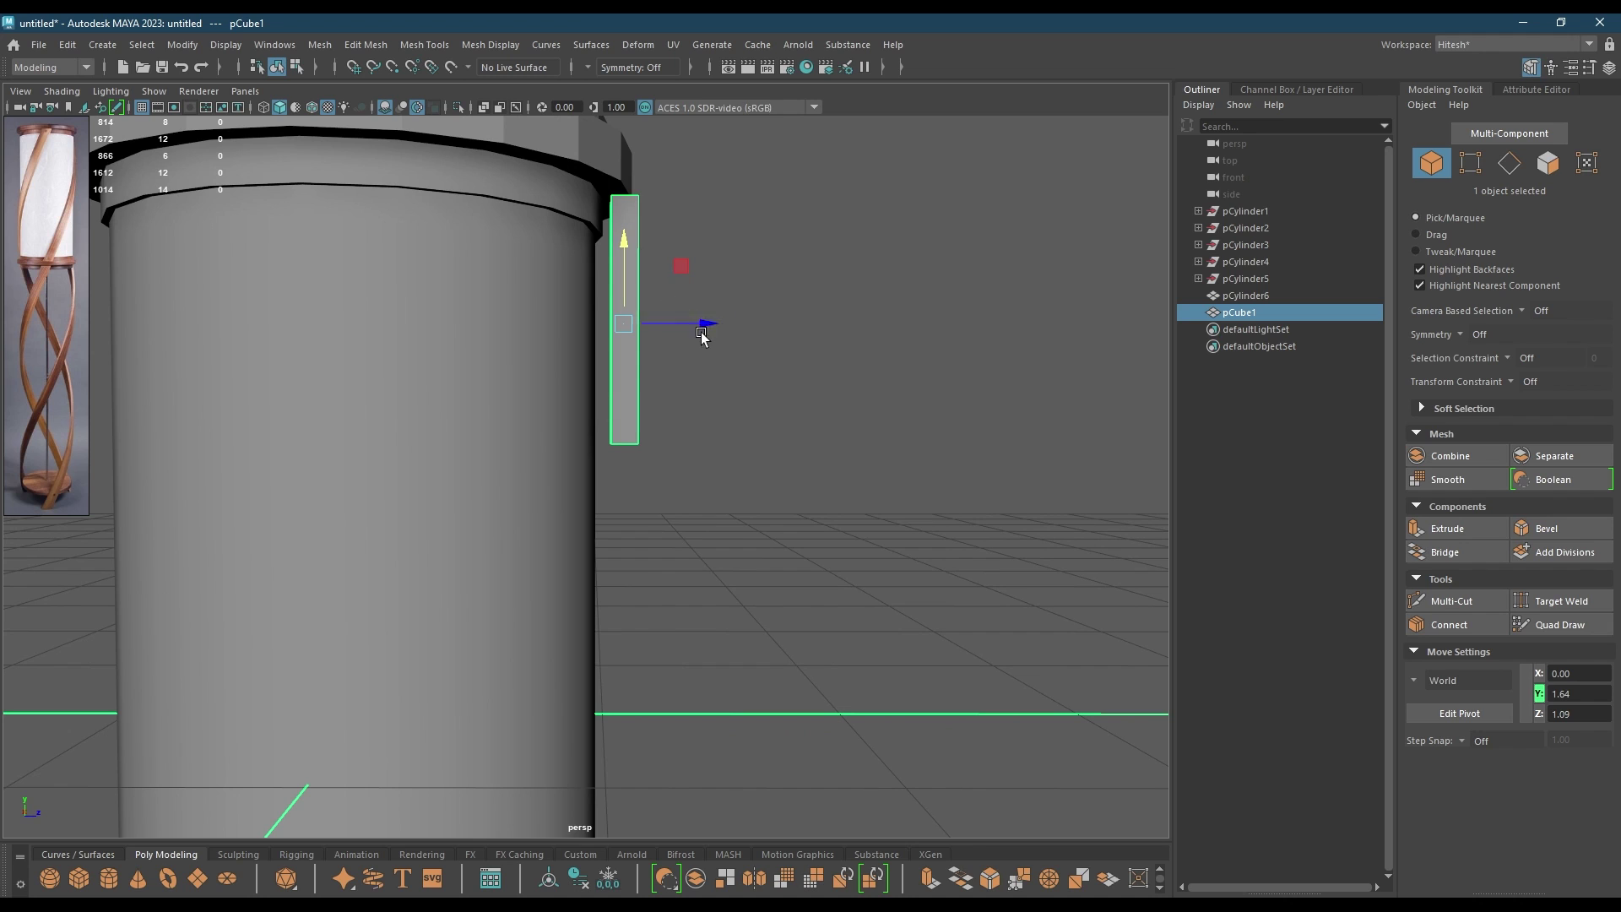
- Move the bar closer to the shade along Z, then set its depth to 0.05 and width to 0.22
{"action": "left_click_drag", "start_coordinate": [701, 332], "coordinate": [669, 334]}
{"action": "key", "text": "t"}
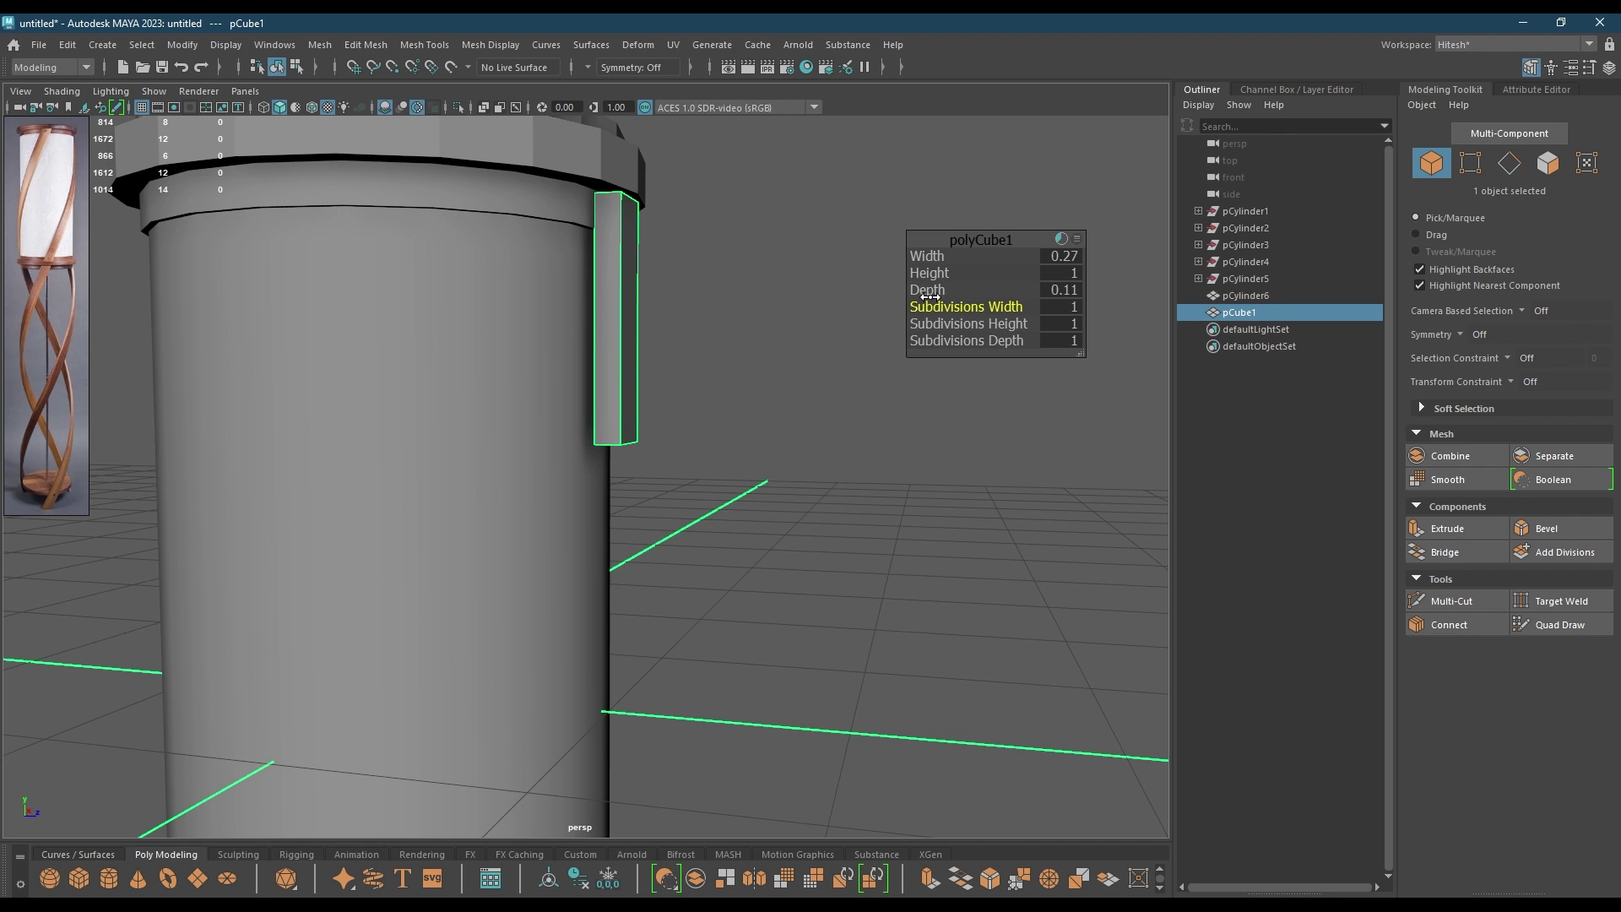
{"action": "left_click_drag", "start_coordinate": [932, 295], "coordinate": [927, 290]}
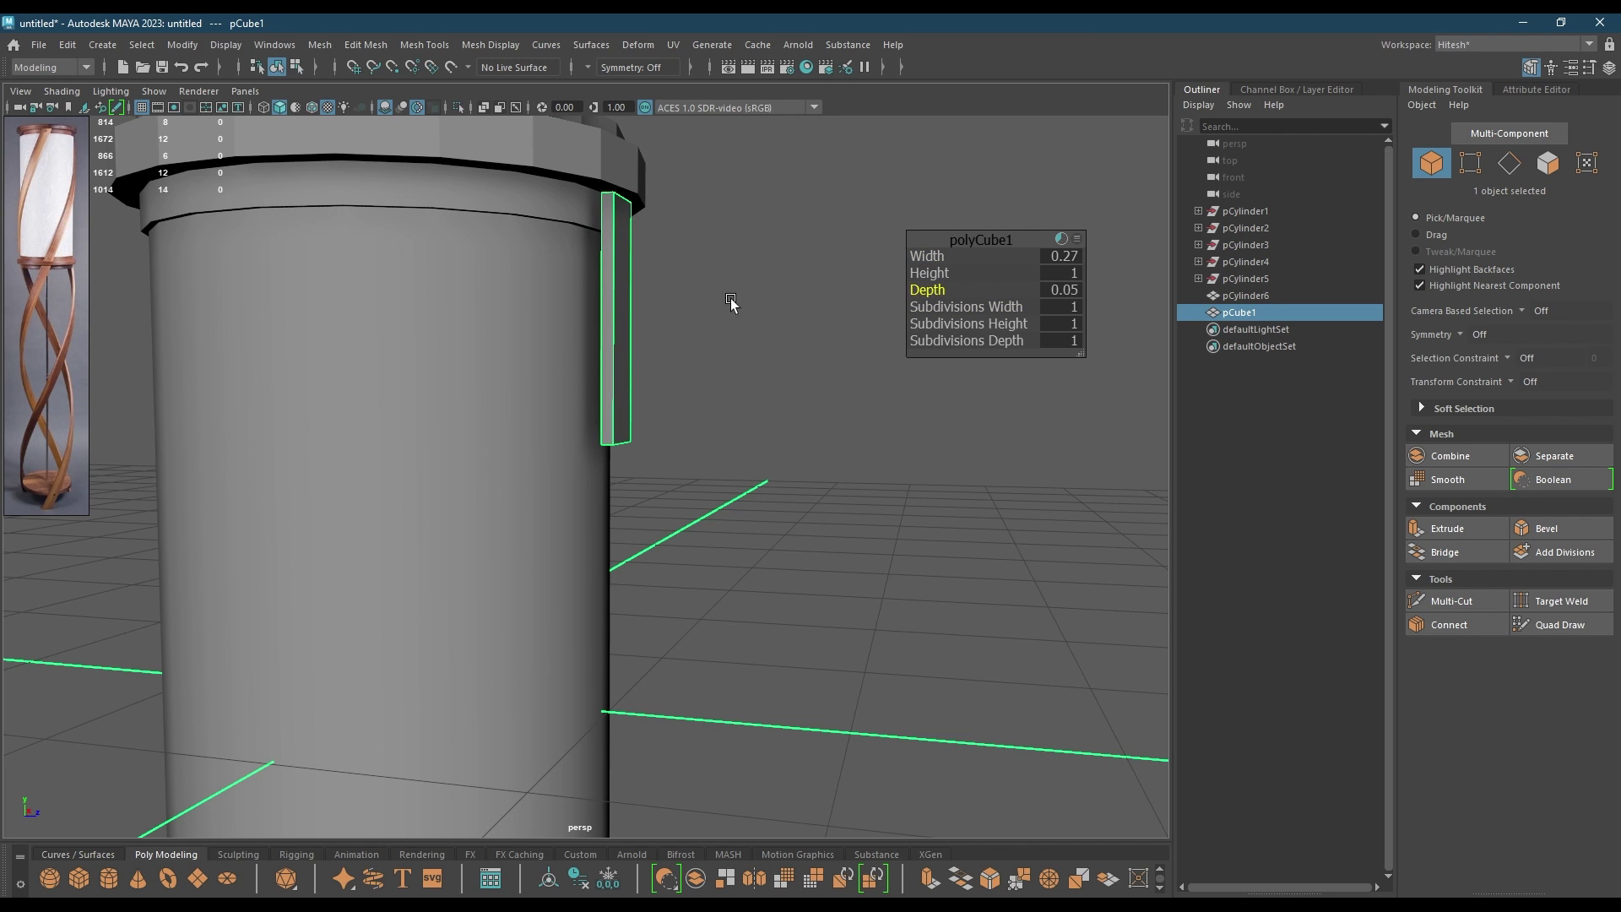
{"action": "left_click_drag", "start_coordinate": [732, 302], "coordinate": [677, 314], "text": "alt"}
{"action": "mouse_move", "coordinate": [920, 258]}
{"action": "left_mouse_down"}
{"action": "mouse_move", "coordinate": [579, 312]}
{"action": "mouse_move", "coordinate": [864, 293]}
{"action": "mouse_move", "coordinate": [940, 256]}
{"action": "left_mouse_up"}
{"action": "left_click_drag", "start_coordinate": [689, 285], "coordinate": [825, 257], "text": "alt"}
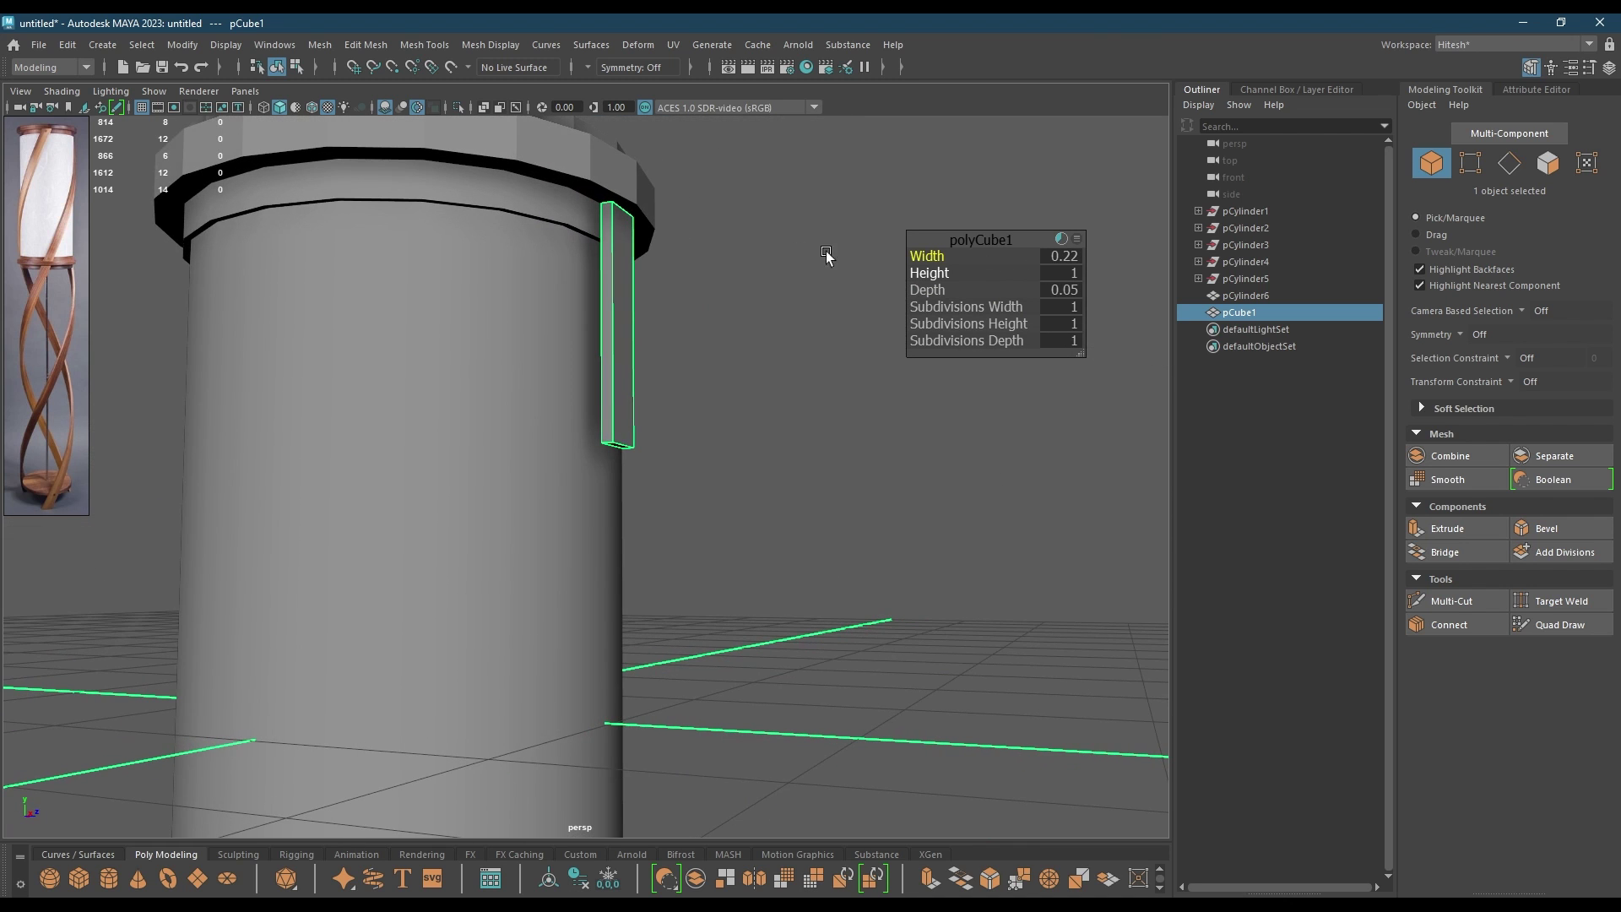
- Align the bar in the side view flush against the shade's upper collar and level with its top, at Y 1.65 and Z 1.03
{"action": "key", "text": "w"}
{"action": "left_click_drag", "start_coordinate": [645, 281], "coordinate": [802, 273], "text": "alt"}
{"action": "key", "text": "space"}
{"action": "key", "text": "f"}
{"action": "middle_click_drag", "start_coordinate": [608, 355], "coordinate": [594, 735], "text": "alt"}
{"action": "right_click_drag", "start_coordinate": [646, 621], "coordinate": [702, 586], "text": "alt"}
{"action": "middle_click_drag", "start_coordinate": [619, 464], "coordinate": [687, 760], "text": "alt"}
{"action": "scroll", "coordinate": [609, 266], "scroll_direction": "up", "scroll_amount": 1}
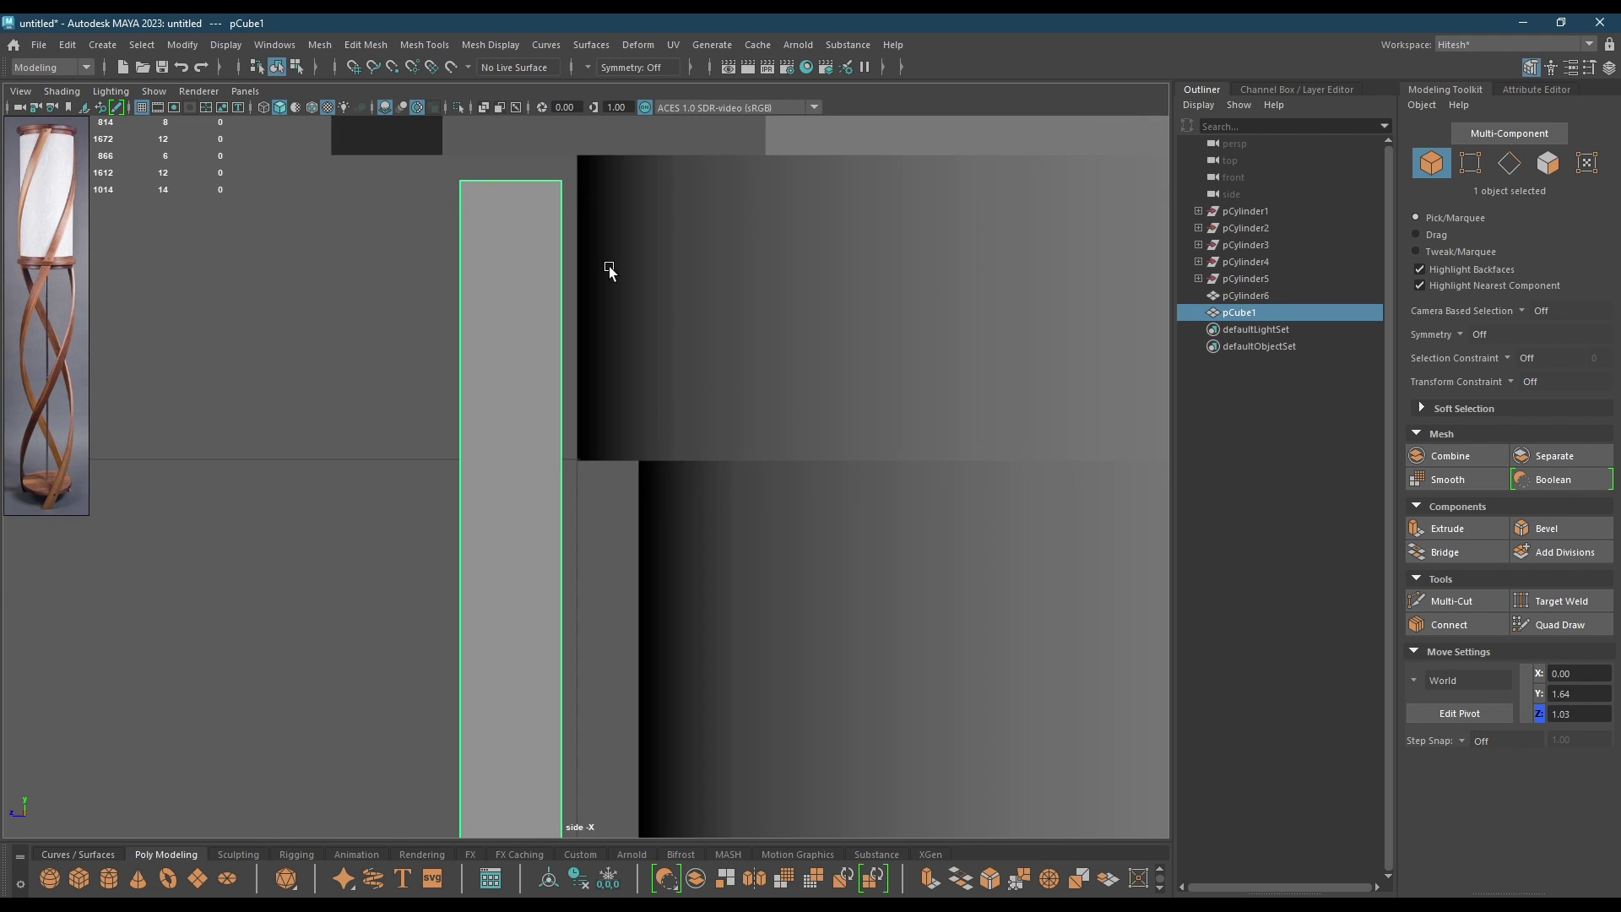
{"action": "middle_click_drag", "start_coordinate": [610, 215], "coordinate": [640, 348], "text": "alt"}
{"action": "scroll", "coordinate": [616, 278], "scroll_direction": "down", "scroll_amount": 10}
{"action": "middle_click_drag", "start_coordinate": [611, 268], "coordinate": [593, 727], "text": "alt"}
{"action": "key", "text": "f"}
{"action": "scroll", "coordinate": [692, 507], "scroll_direction": "up", "scroll_amount": 4}
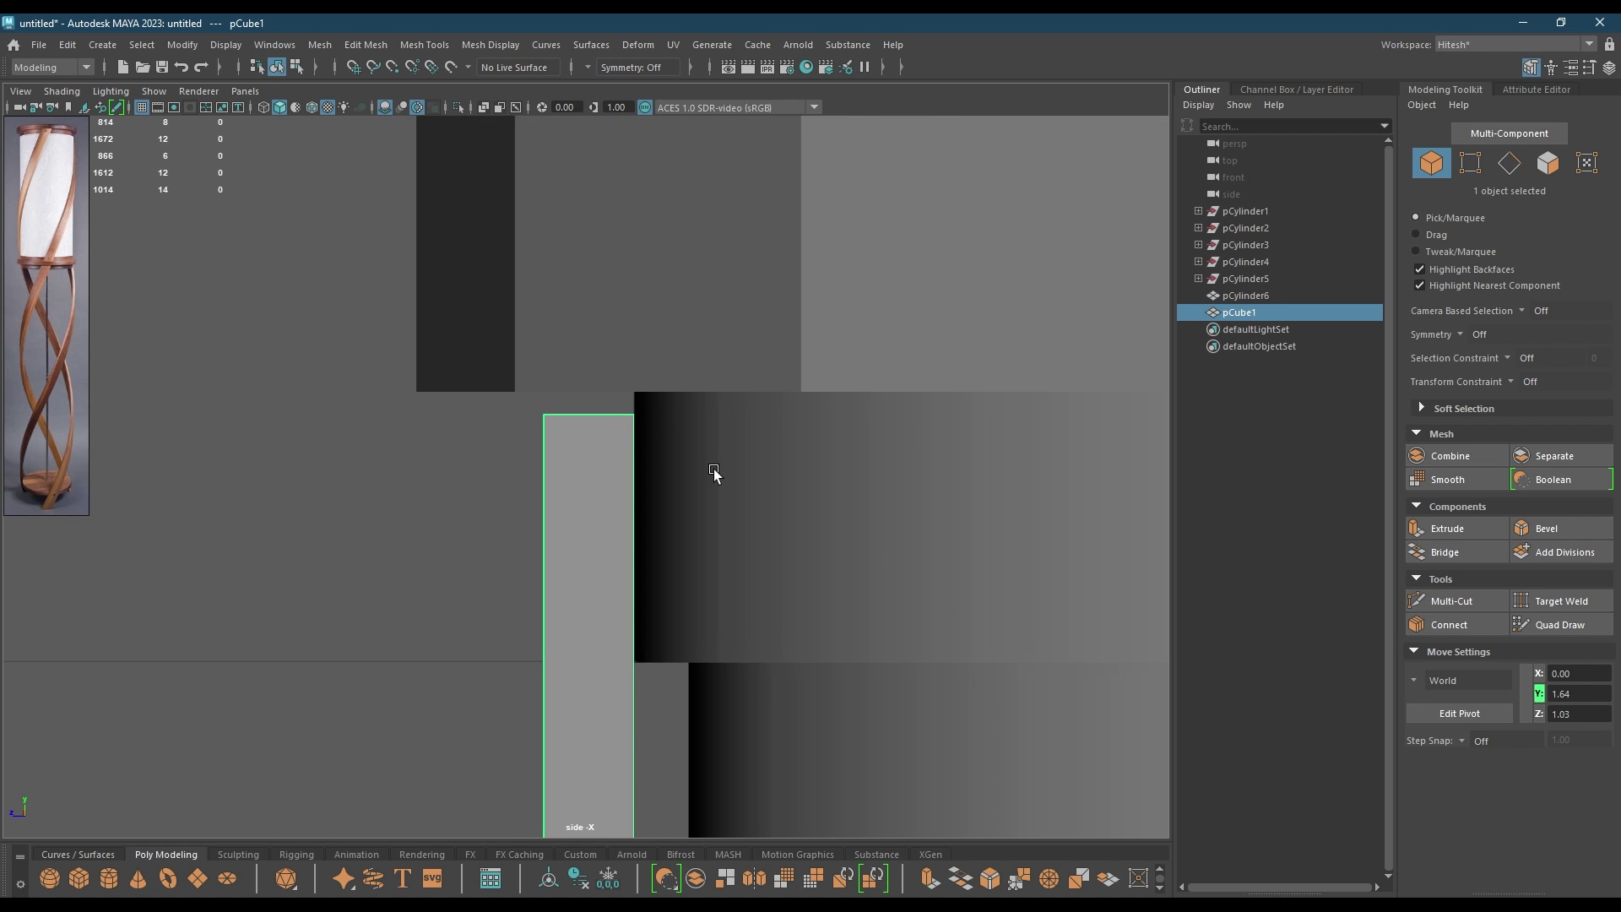
{"action": "middle_click_drag", "start_coordinate": [712, 456], "coordinate": [713, 434]}
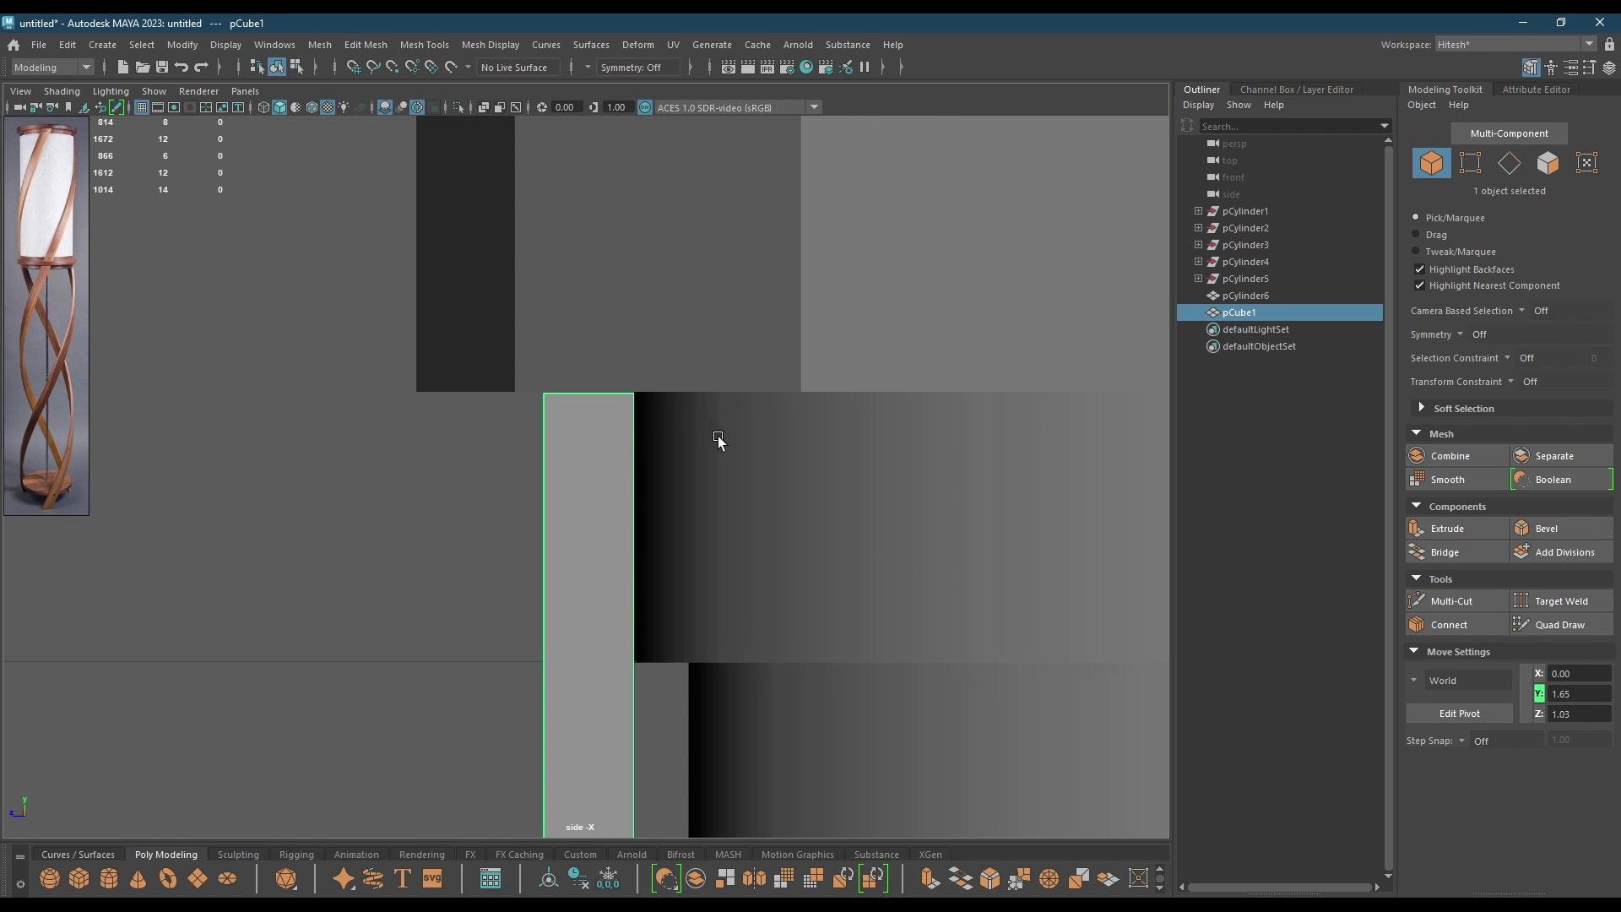
- Select the bar's four bottom vertices and lower them to the level of the base disc, at Y about -13.04
{"action": "scroll", "coordinate": [701, 464], "scroll_direction": "down", "scroll_amount": 10}
{"action": "right_click_drag", "start_coordinate": [870, 340], "coordinate": [756, 335]}
{"action": "scroll", "coordinate": [796, 655], "scroll_direction": "up", "scroll_amount": 3}
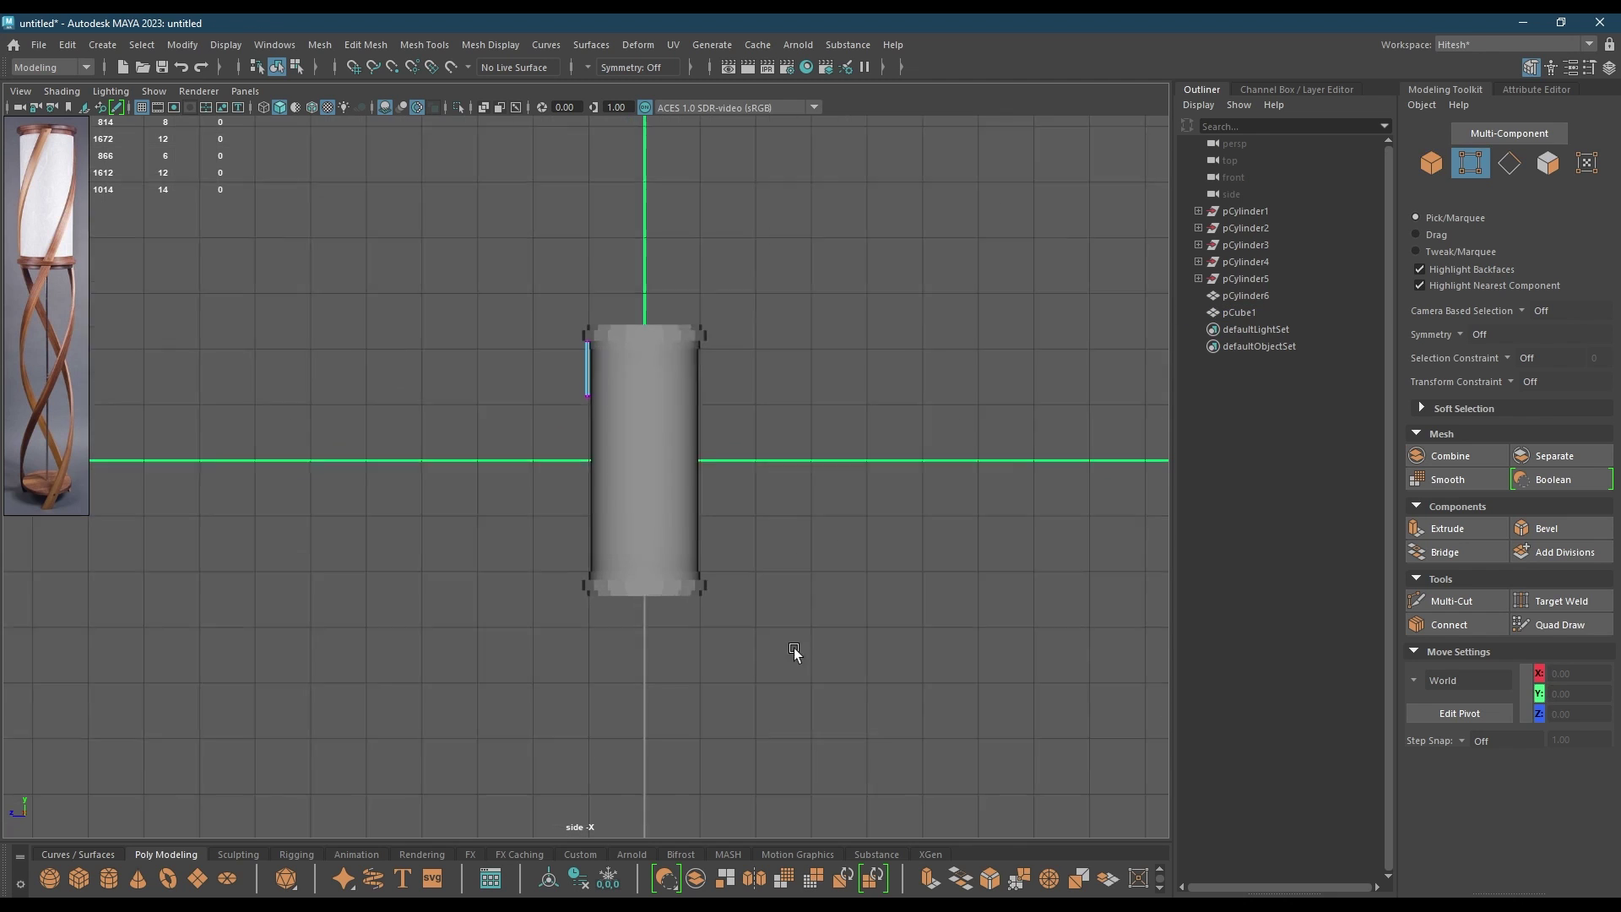
{"action": "left_click_drag", "start_coordinate": [648, 343], "coordinate": [522, 444]}
{"action": "left_click_drag", "start_coordinate": [590, 304], "coordinate": [589, 644]}
{"action": "middle_click_drag", "start_coordinate": [589, 646], "coordinate": [602, 379], "text": "alt"}
{"action": "scroll", "coordinate": [661, 605], "scroll_direction": "down", "scroll_amount": 5}
{"action": "middle_click_drag", "start_coordinate": [677, 524], "coordinate": [677, 310], "text": "alt"}
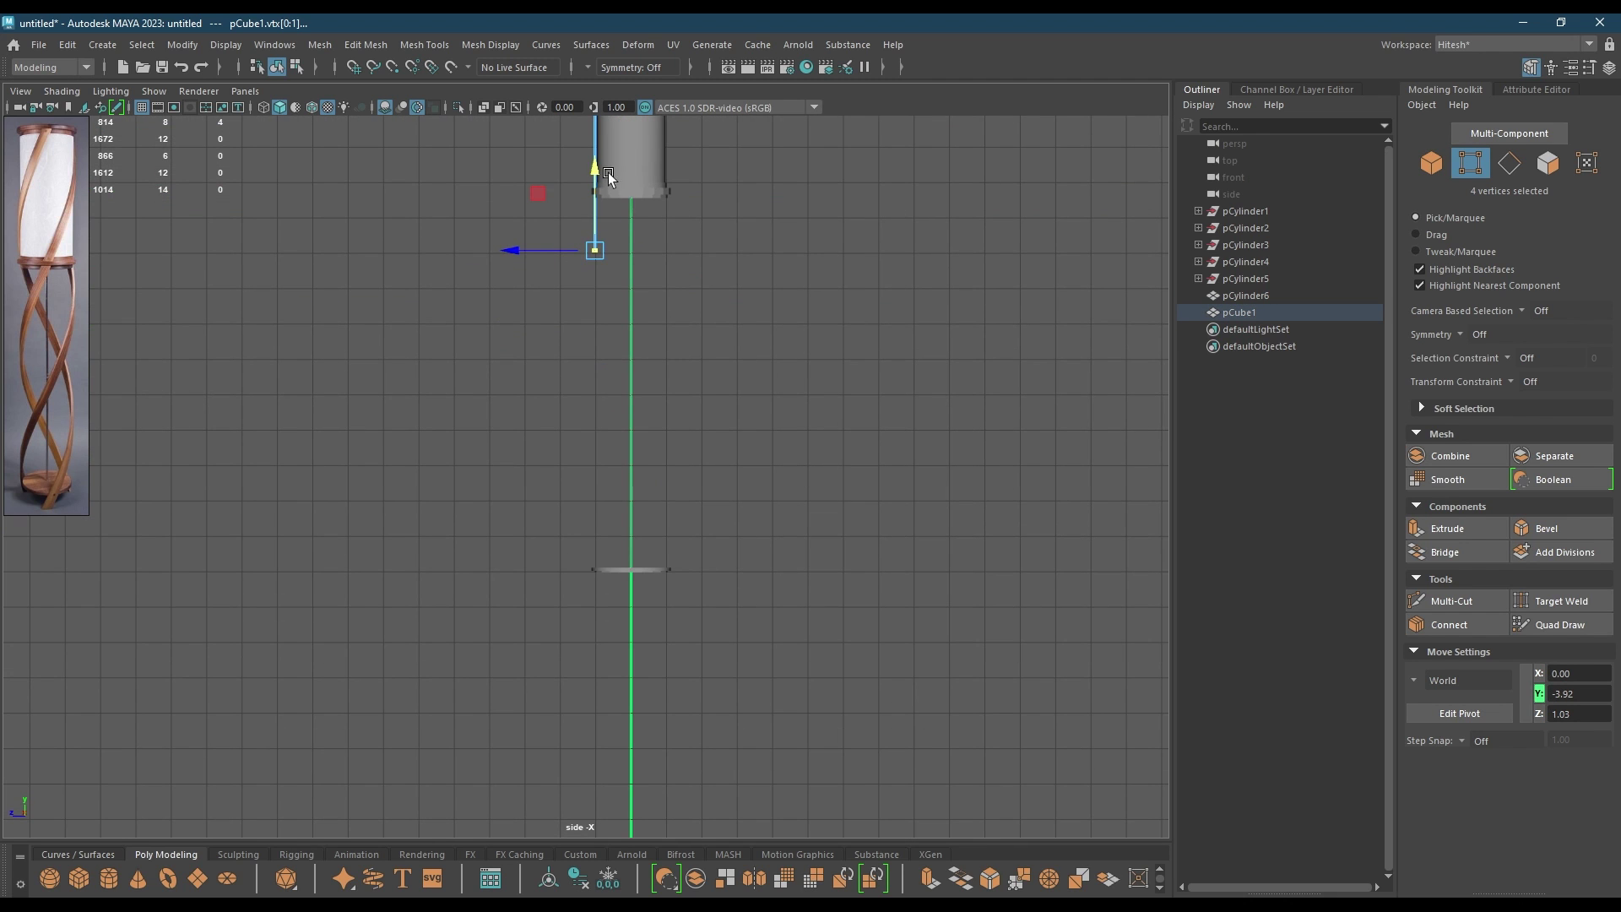
{"action": "left_click_drag", "start_coordinate": [608, 175], "coordinate": [610, 503]}
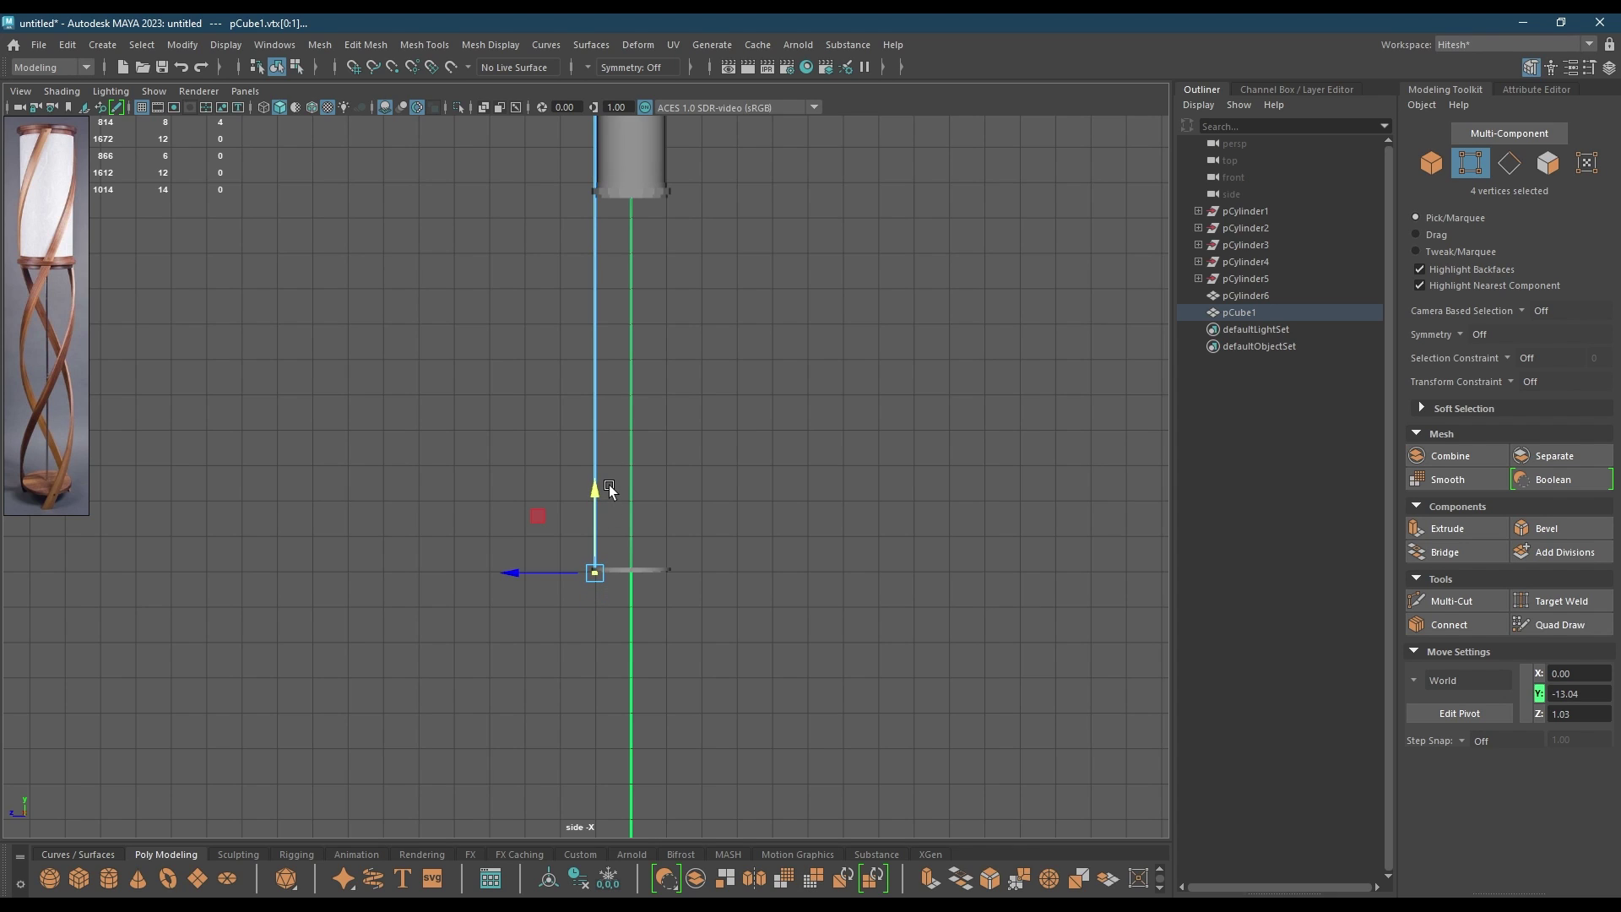
- Extend the bar's bottom end slightly below the base disc and return to object mode
{"action": "scroll", "coordinate": [608, 486], "scroll_direction": "up", "scroll_amount": 5}
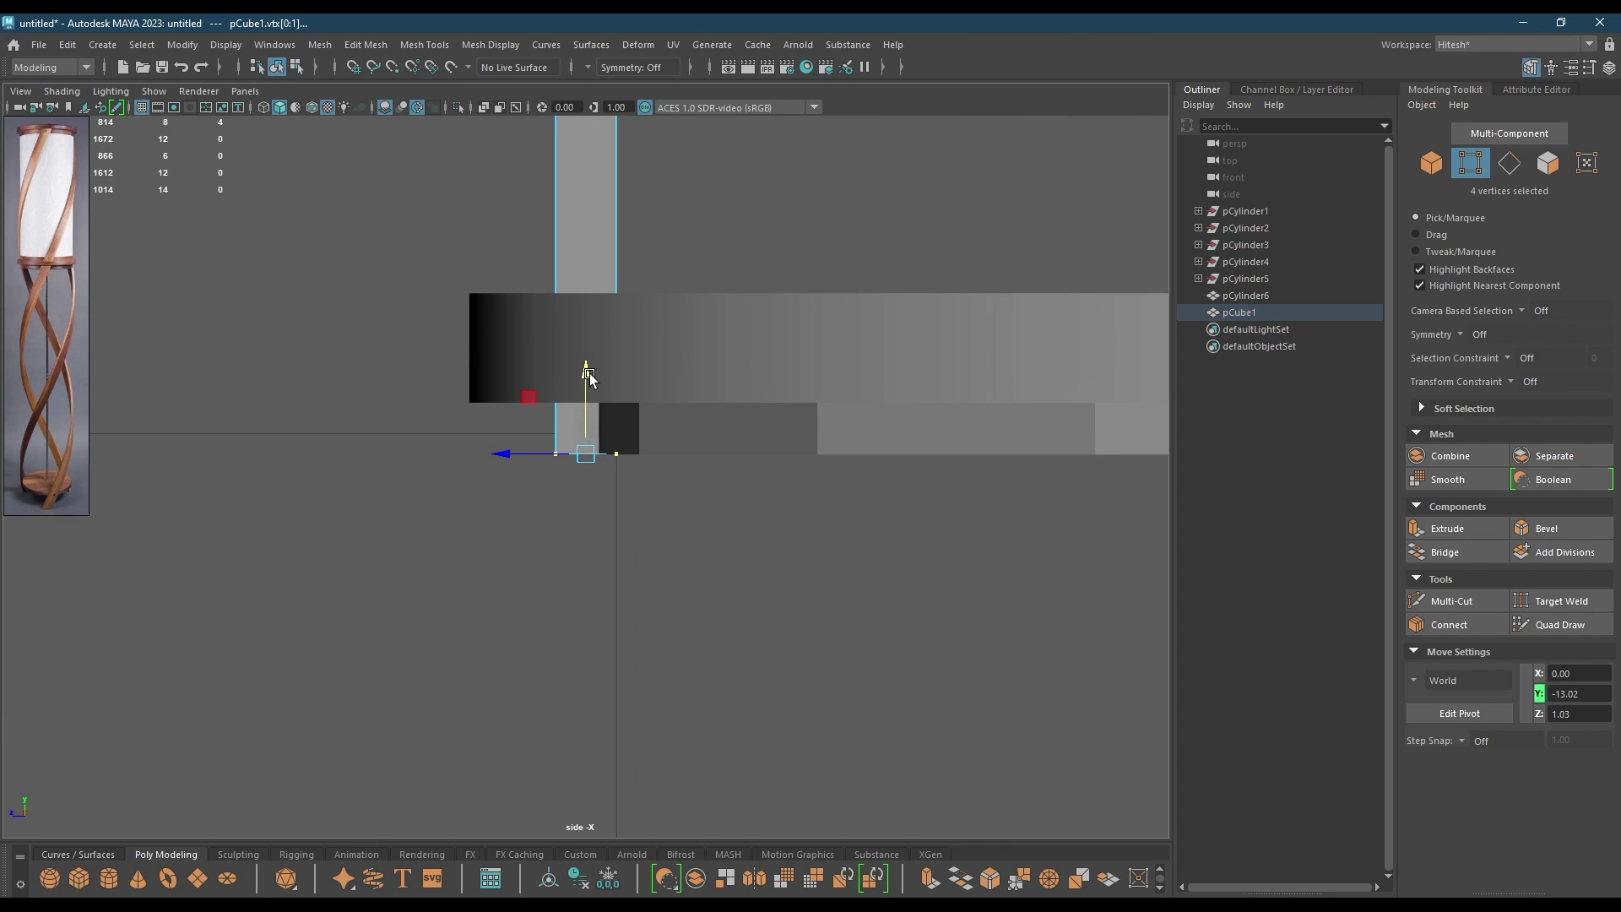
{"action": "key", "text": "space"}
{"action": "mouse_move", "coordinate": [587, 496]}
{"action": "left_mouse_down"}
{"action": "mouse_move", "coordinate": [593, 296]}
{"action": "mouse_move", "coordinate": [580, 470]}
{"action": "mouse_move", "coordinate": [609, 536]}
{"action": "mouse_move", "coordinate": [536, 414]}
{"action": "mouse_move", "coordinate": [533, 372]}
{"action": "mouse_move", "coordinate": [587, 441]}
{"action": "mouse_move", "coordinate": [587, 485]}
{"action": "left_mouse_up"}
{"action": "mouse_move", "coordinate": [587, 485]}
{"action": "left_mouse_down", "text": "alt"}
{"action": "mouse_move", "coordinate": [646, 477]}
{"action": "mouse_move", "coordinate": [608, 488]}
{"action": "left_mouse_up", "text": "alt"}
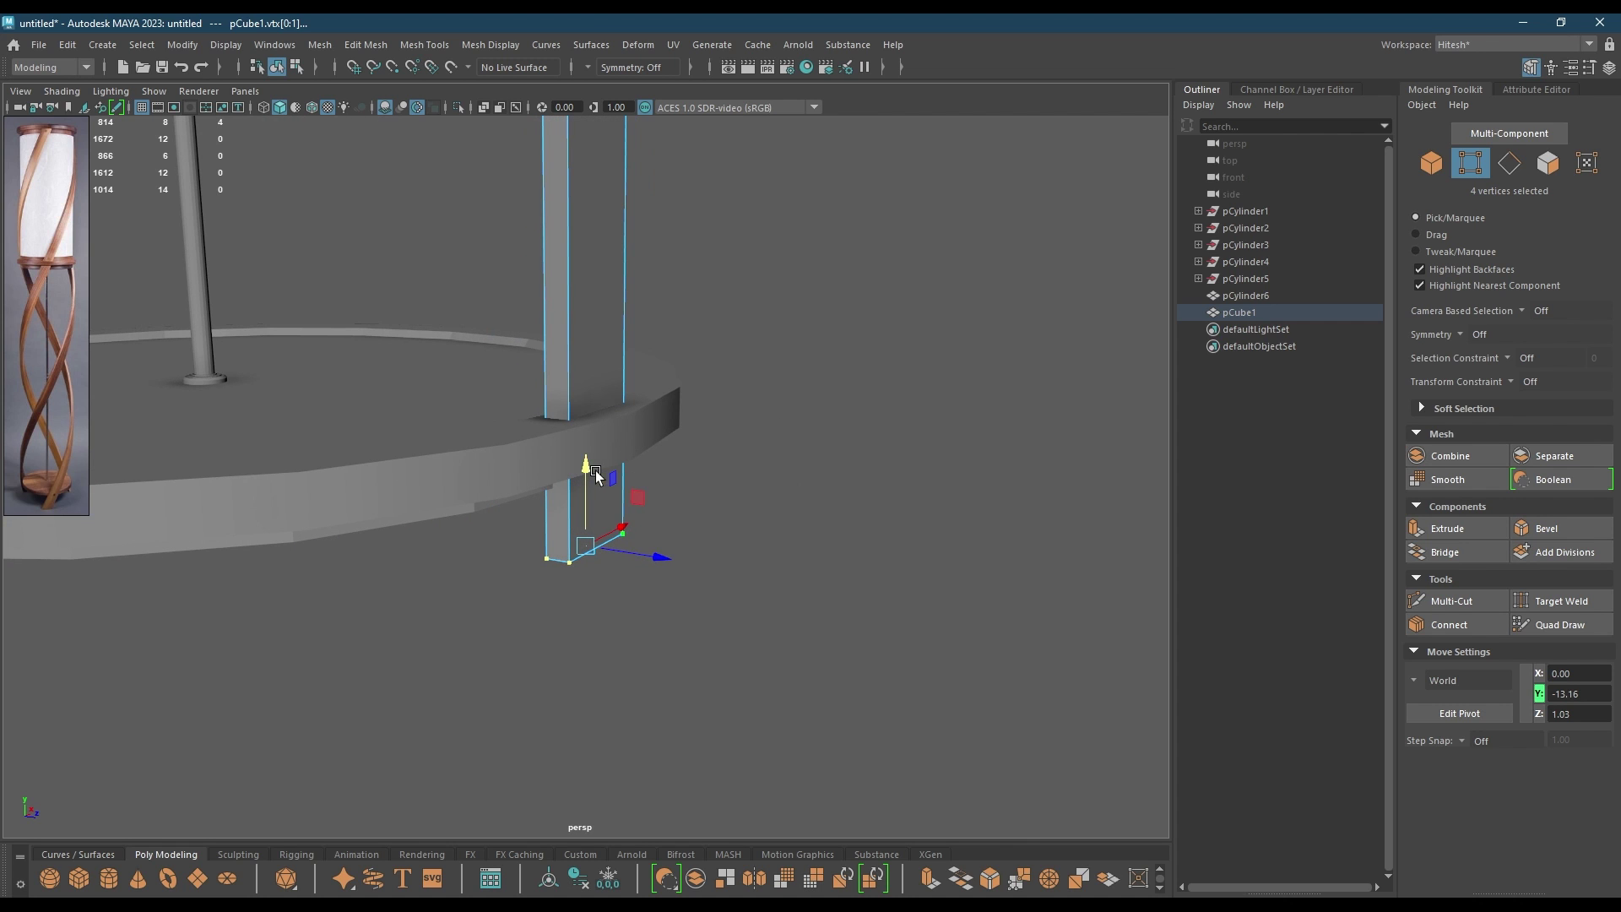
{"action": "right_click_drag", "start_coordinate": [591, 369], "coordinate": [652, 350]}
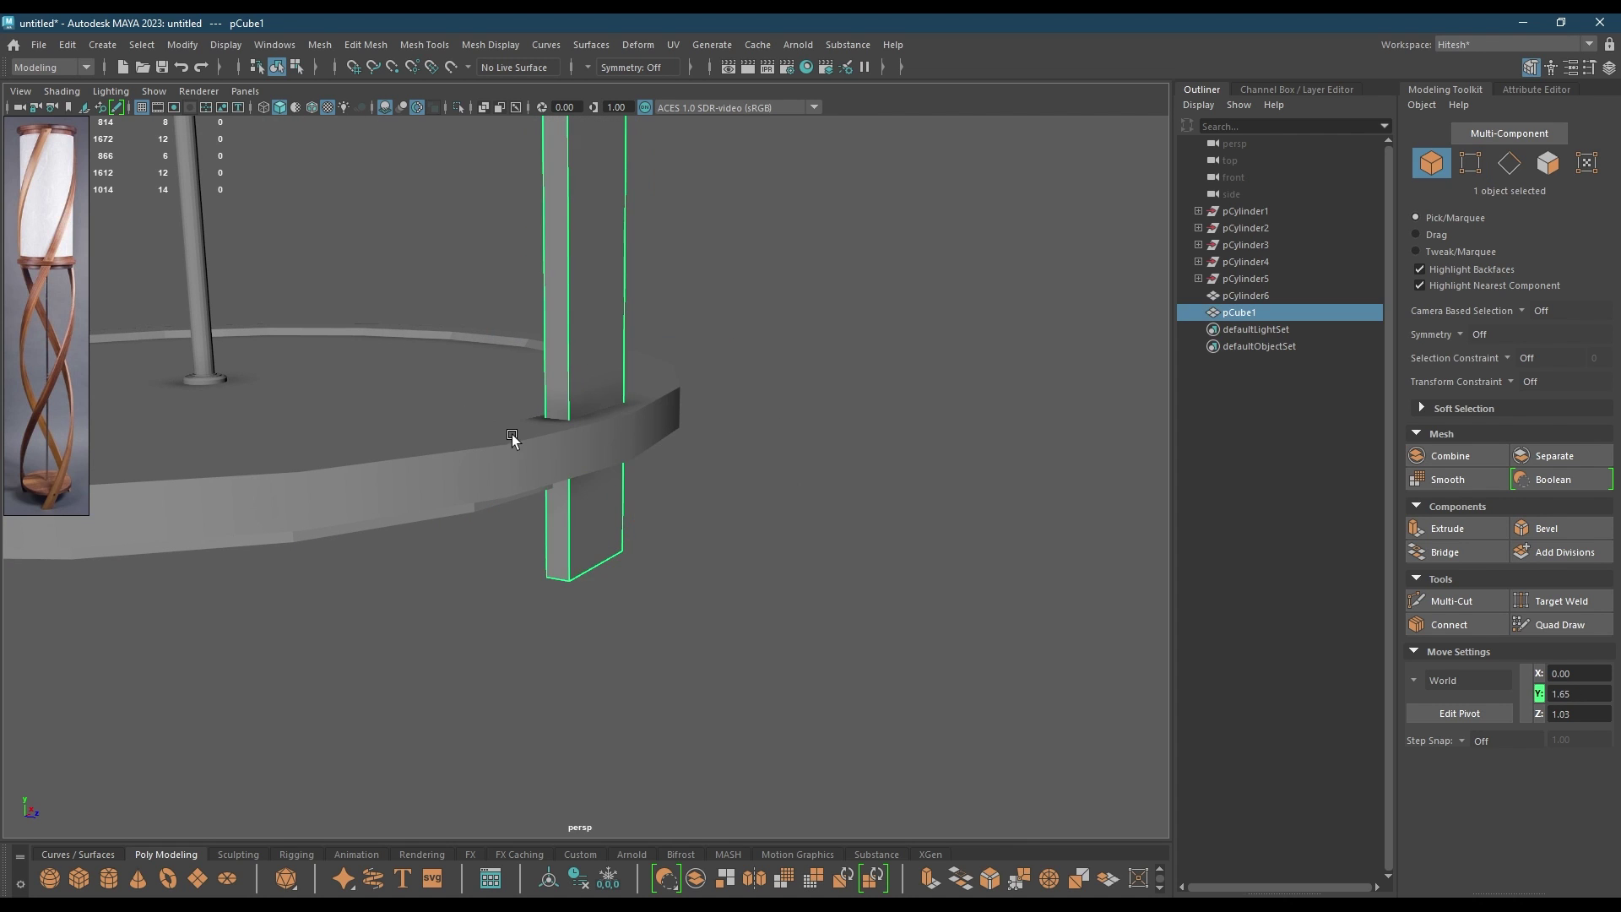
- Scale the base disc down uniformly so its rim sits closer to the vertical bar, then deselect it
{"action": "left_click", "coordinate": [512, 440]}
{"action": "left_click_drag", "start_coordinate": [511, 444], "coordinate": [500, 471], "text": "alt"}
{"action": "middle_click_drag", "start_coordinate": [500, 471], "coordinate": [623, 566], "text": "alt"}
{"action": "key", "text": "r"}
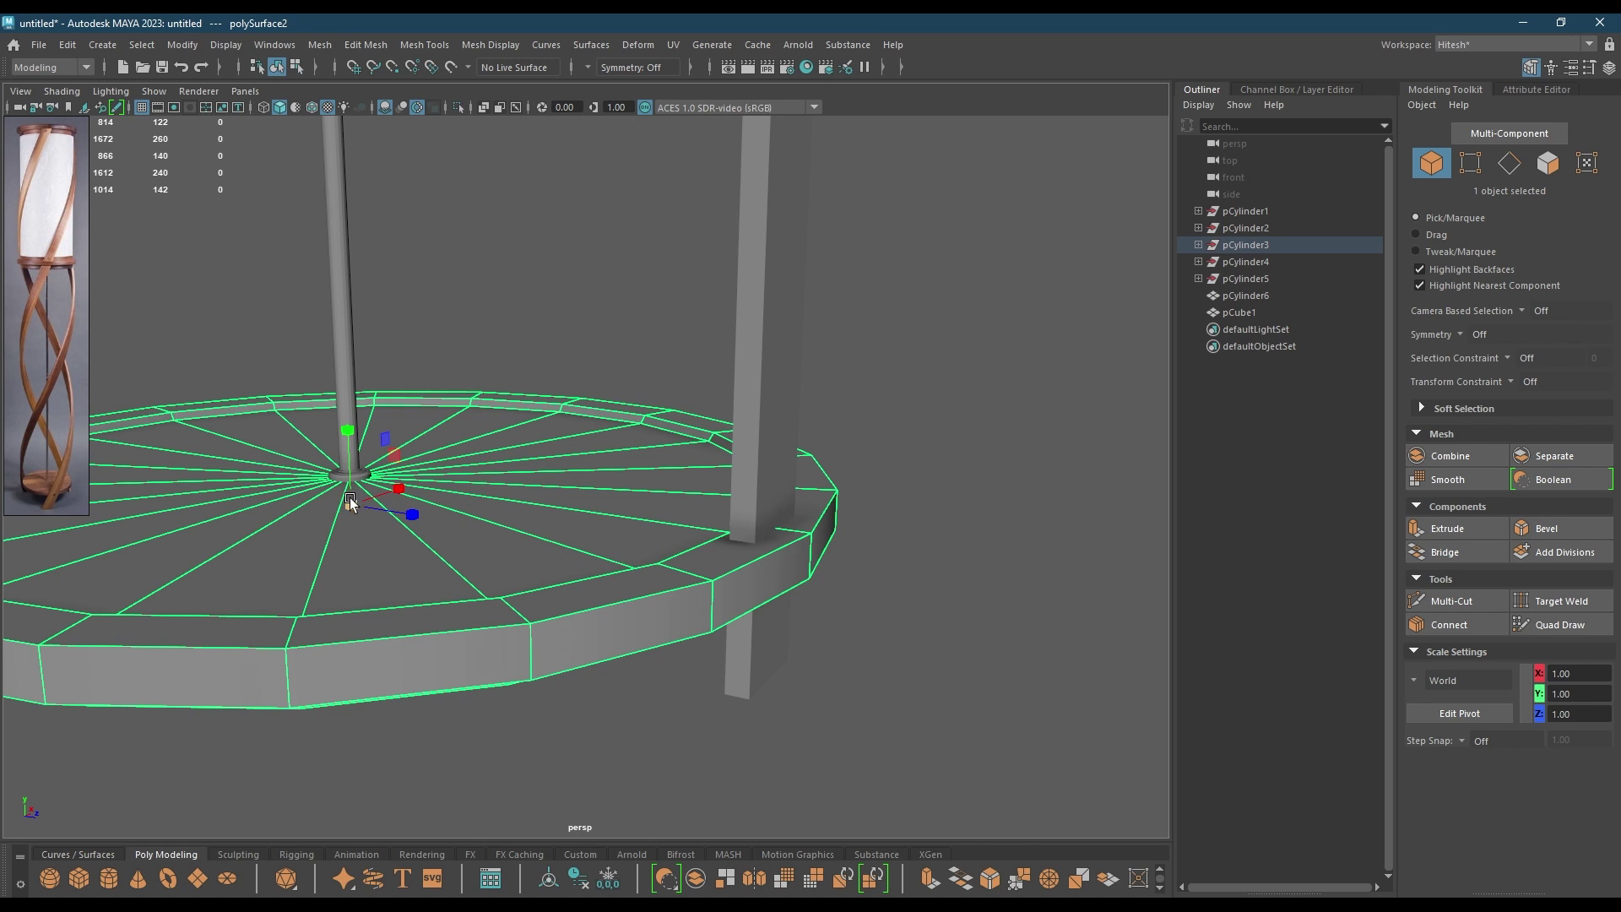
{"action": "left_click_drag", "start_coordinate": [351, 502], "coordinate": [289, 518]}
{"action": "key", "text": "w"}
{"action": "mouse_move", "coordinate": [827, 469]}
{"action": "left_mouse_down", "text": "alt"}
{"action": "mouse_move", "coordinate": [945, 517]}
{"action": "mouse_move", "coordinate": [905, 544]}
{"action": "mouse_move", "coordinate": [824, 500]}
{"action": "left_mouse_up", "text": "alt"}
{"action": "left_click", "coordinate": [922, 508]}
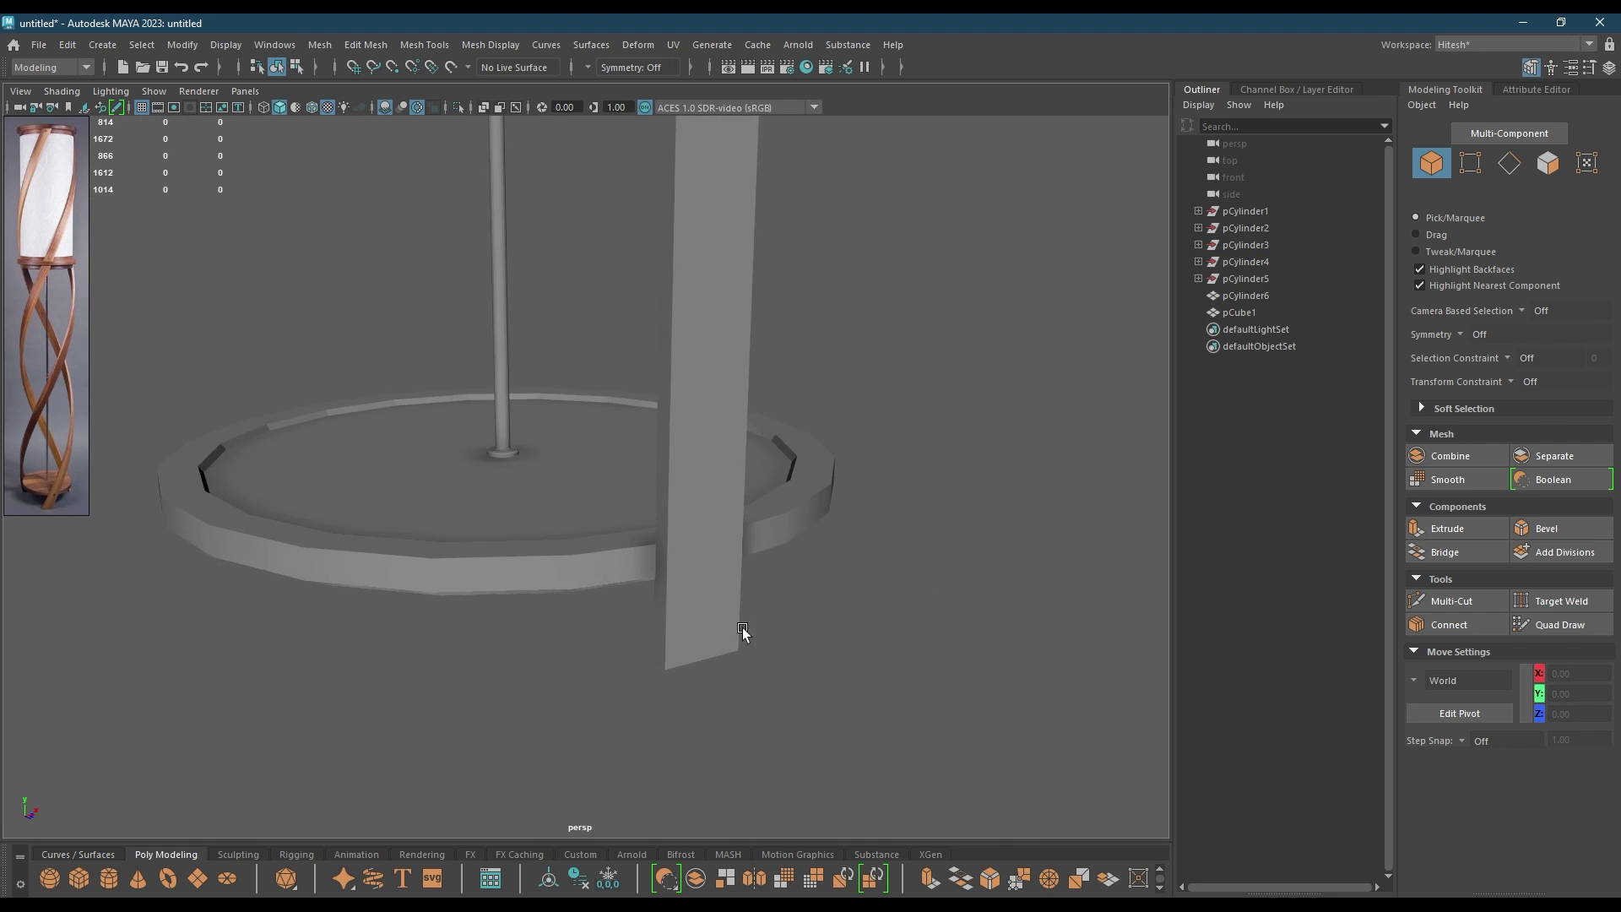
- Try to increase the height subdivisions of the vertical bar
{"action": "right_click_drag", "start_coordinate": [743, 630], "coordinate": [656, 322], "text": "alt"}
{"action": "left_click", "coordinate": [658, 326]}
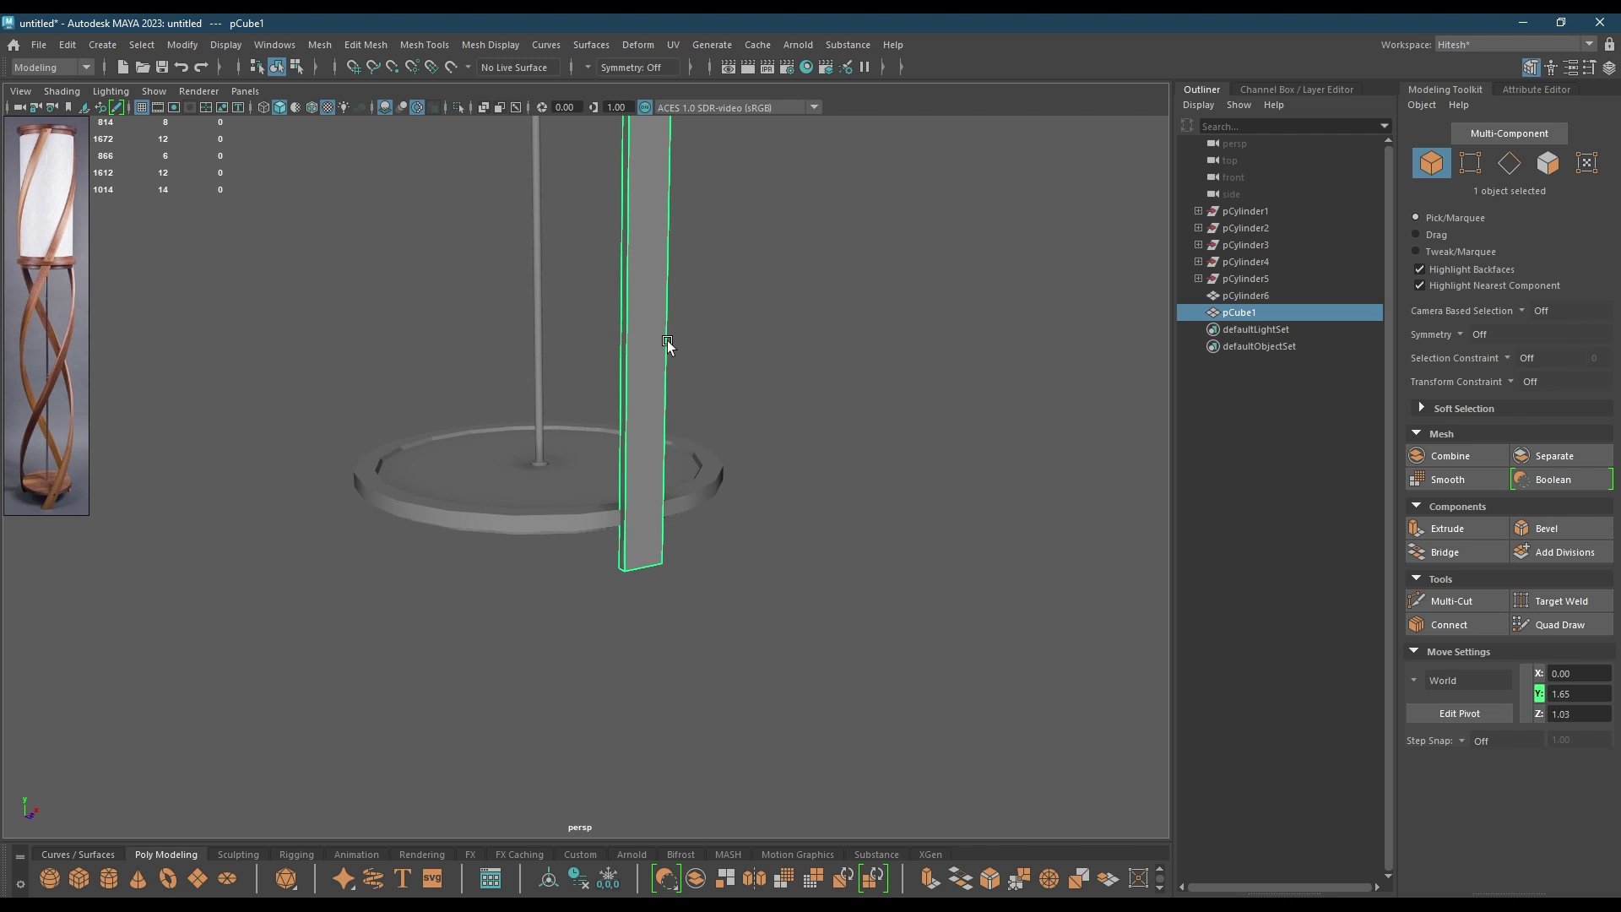
{"action": "left_click_drag", "start_coordinate": [667, 342], "coordinate": [799, 328], "text": "alt"}
{"action": "left_click", "coordinate": [803, 254]}
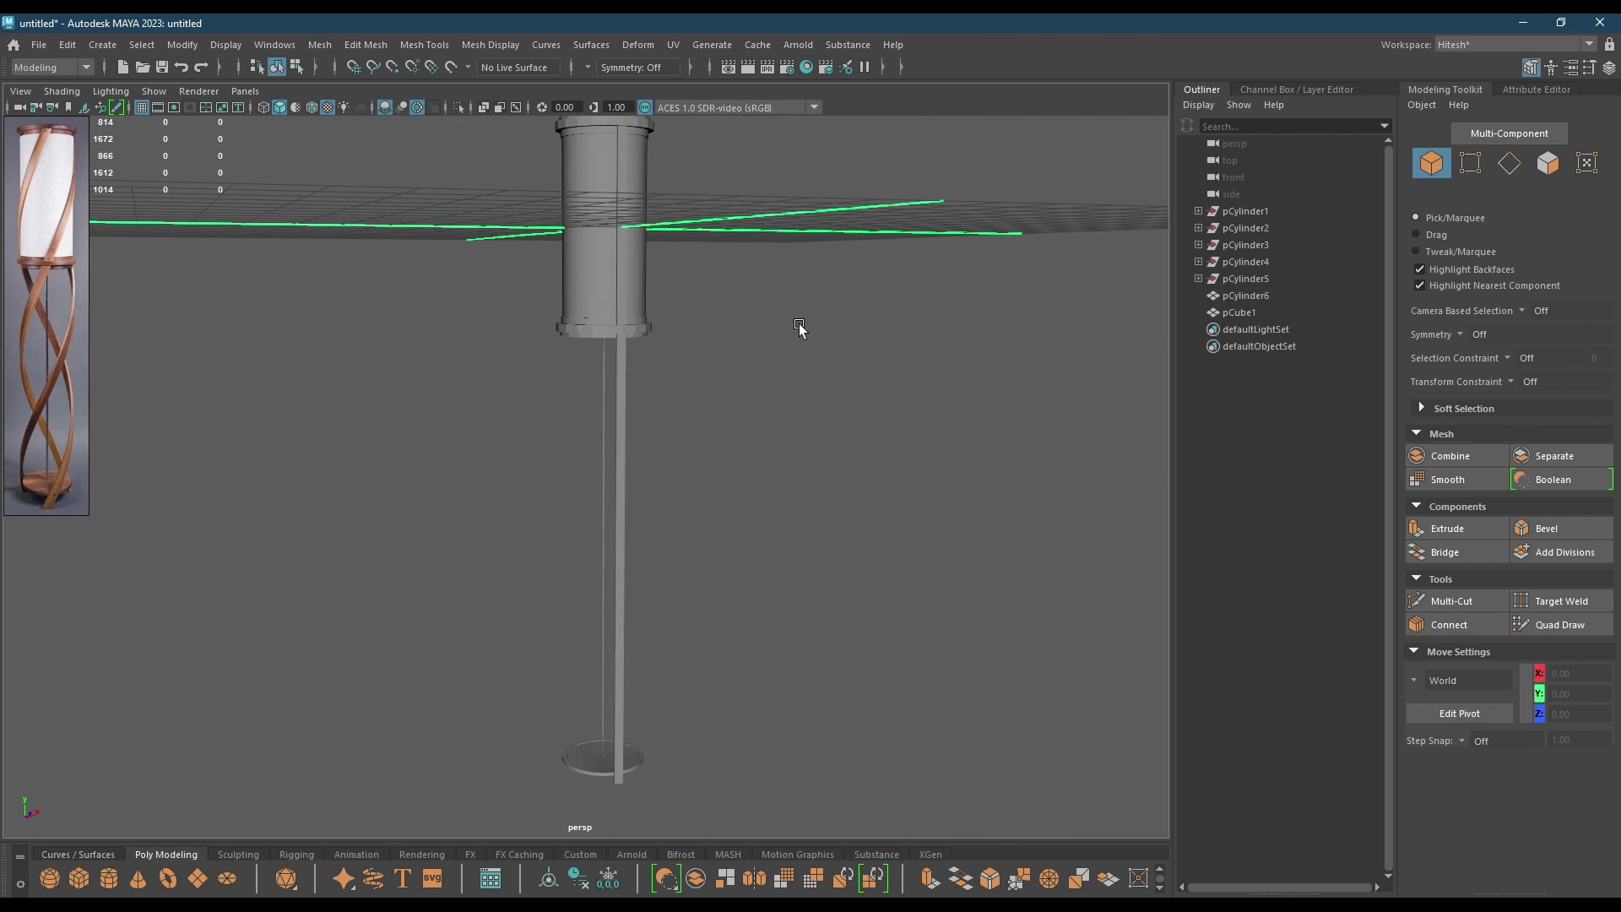
{"action": "left_click", "coordinate": [620, 429]}
{"action": "left_click_drag", "start_coordinate": [621, 429], "coordinate": [733, 468], "text": "alt"}
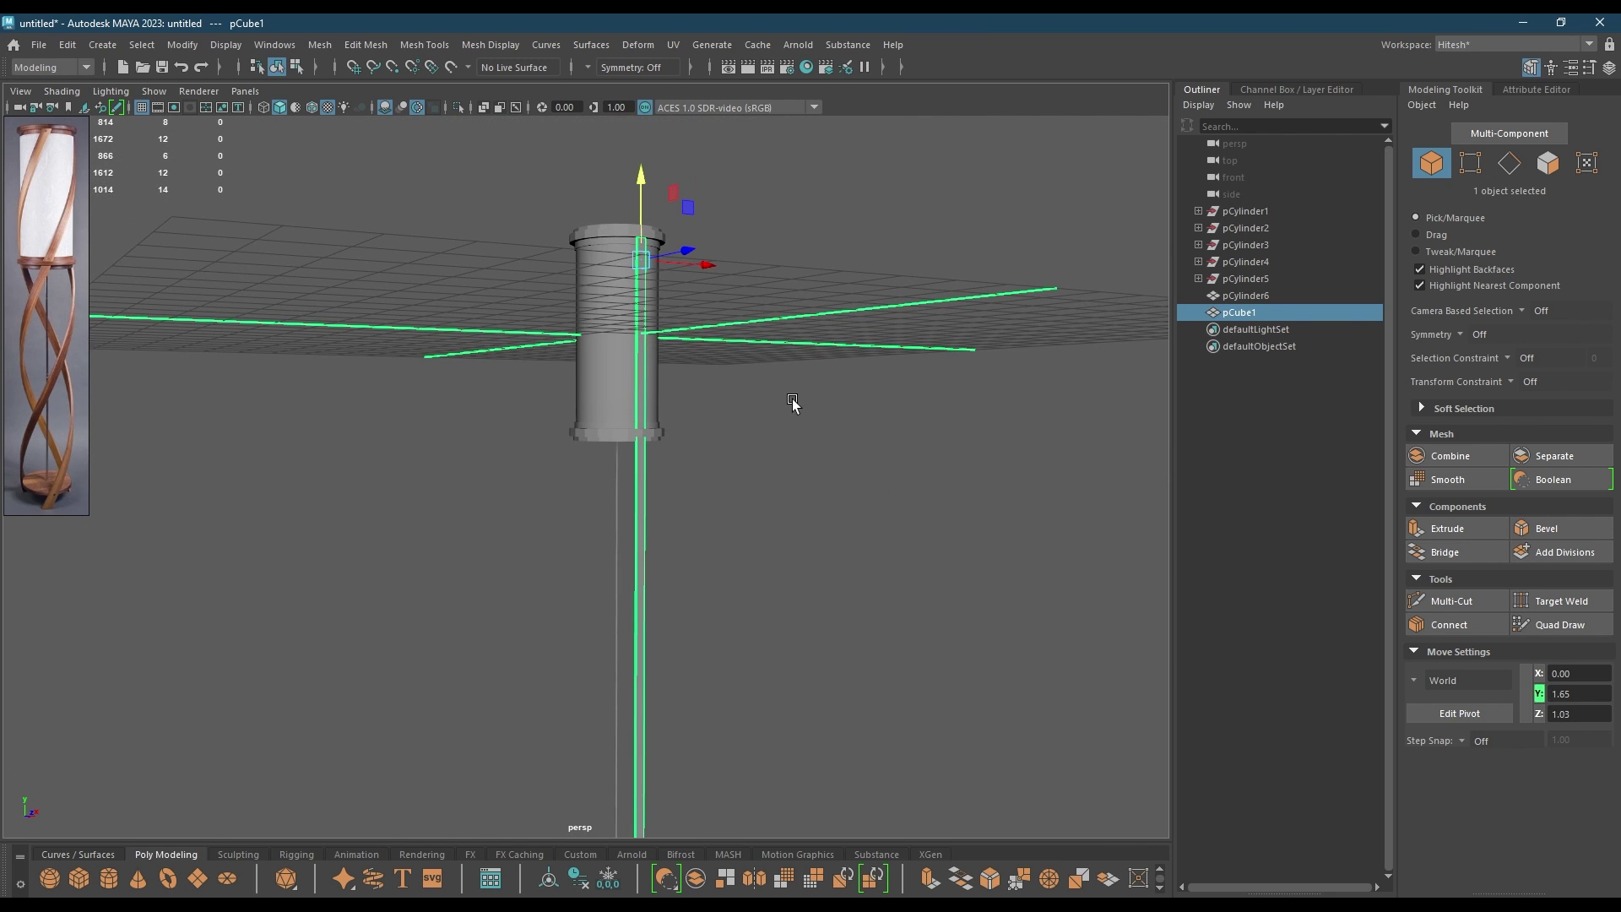
{"action": "key", "text": "t"}
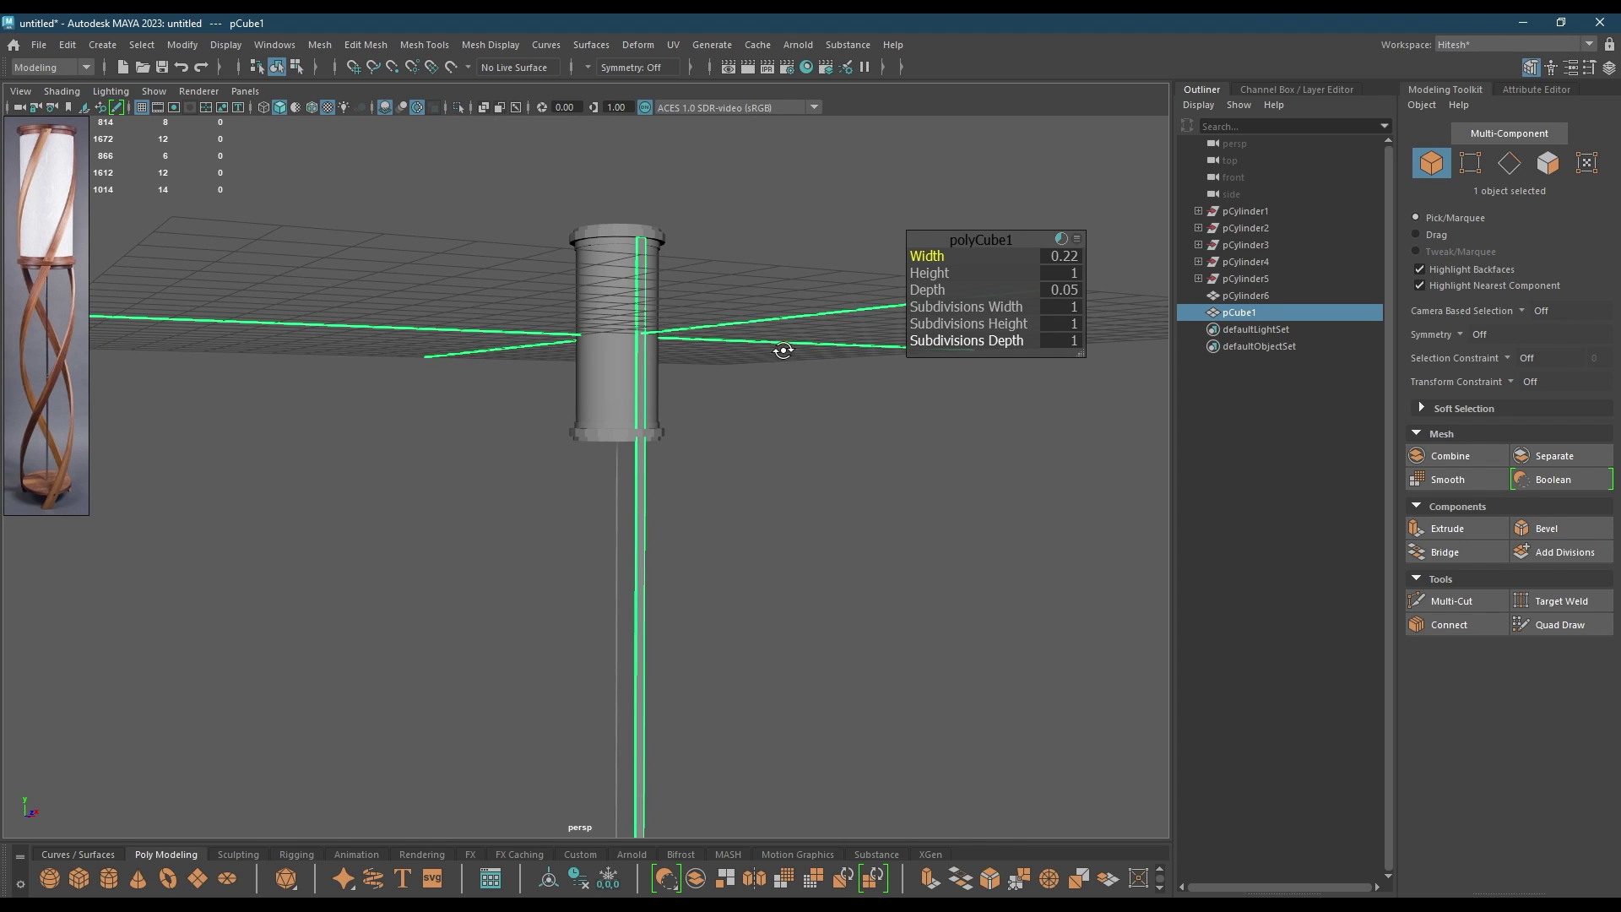
{"action": "left_click_drag", "start_coordinate": [782, 351], "coordinate": [780, 369], "text": "alt"}
{"action": "left_click_drag", "start_coordinate": [954, 324], "coordinate": [1167, 337]}
{"action": "key", "text": "w"}
{"action": "left_click", "coordinate": [868, 342]}
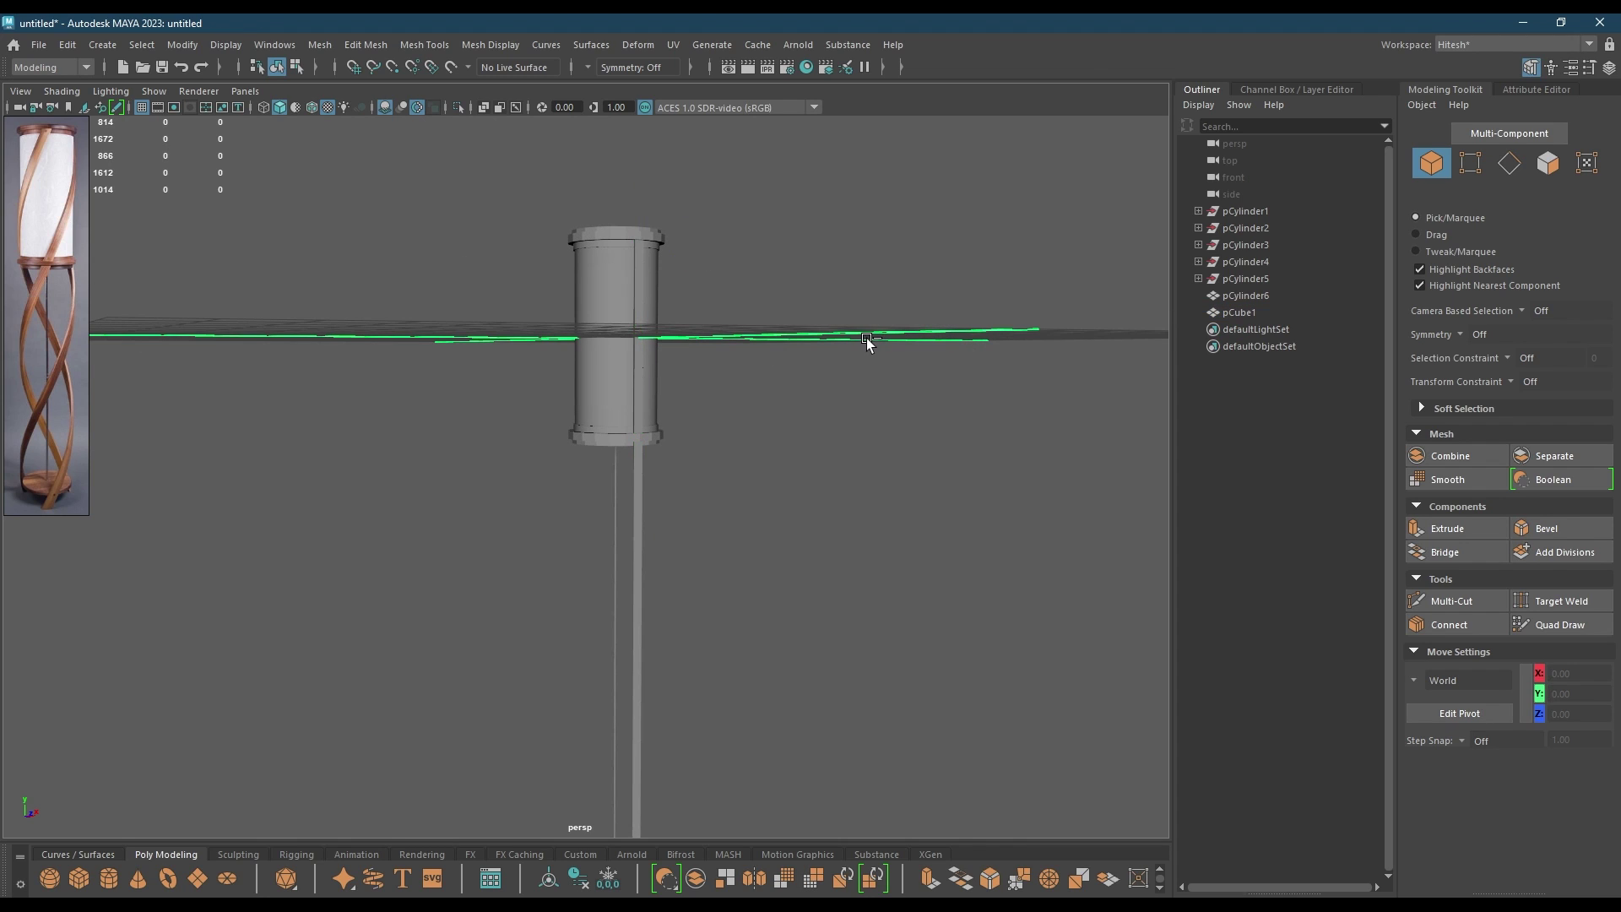
- Select all twelve edges of the vertical bar and bevel them
{"action": "left_click", "coordinate": [640, 531]}
{"action": "left_click_drag", "start_coordinate": [783, 367], "coordinate": [793, 418], "text": "alt"}
{"action": "scroll", "coordinate": [793, 473], "scroll_direction": "up", "scroll_amount": 10}
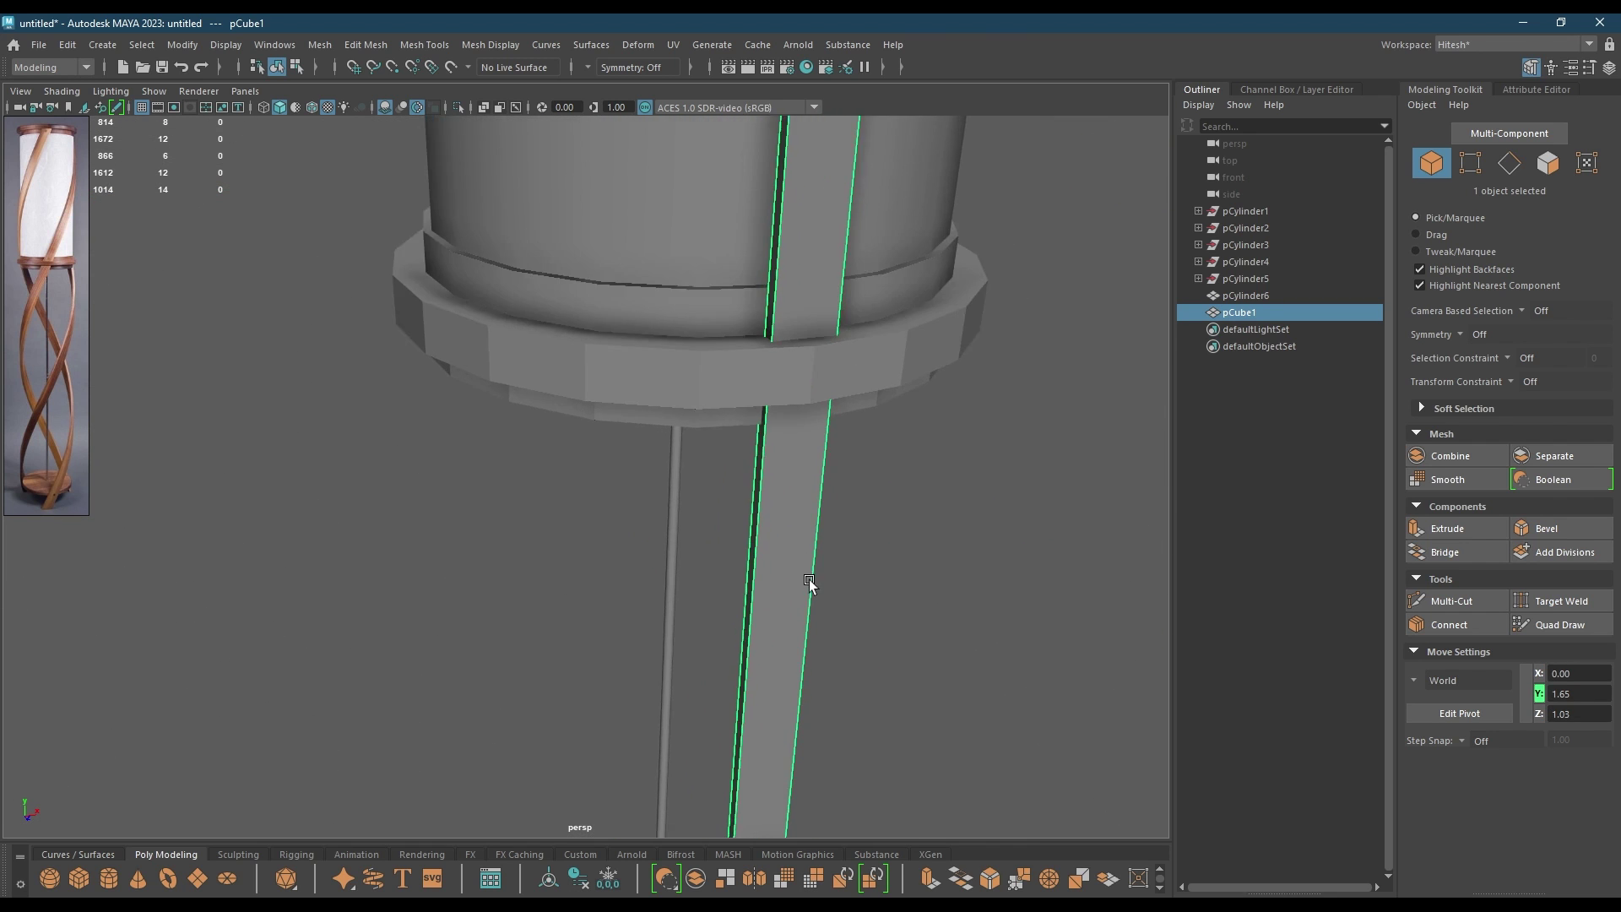
{"action": "left_click_drag", "start_coordinate": [809, 580], "coordinate": [848, 559], "text": "alt"}
{"action": "scroll", "coordinate": [814, 532], "scroll_direction": "down", "scroll_amount": 10}
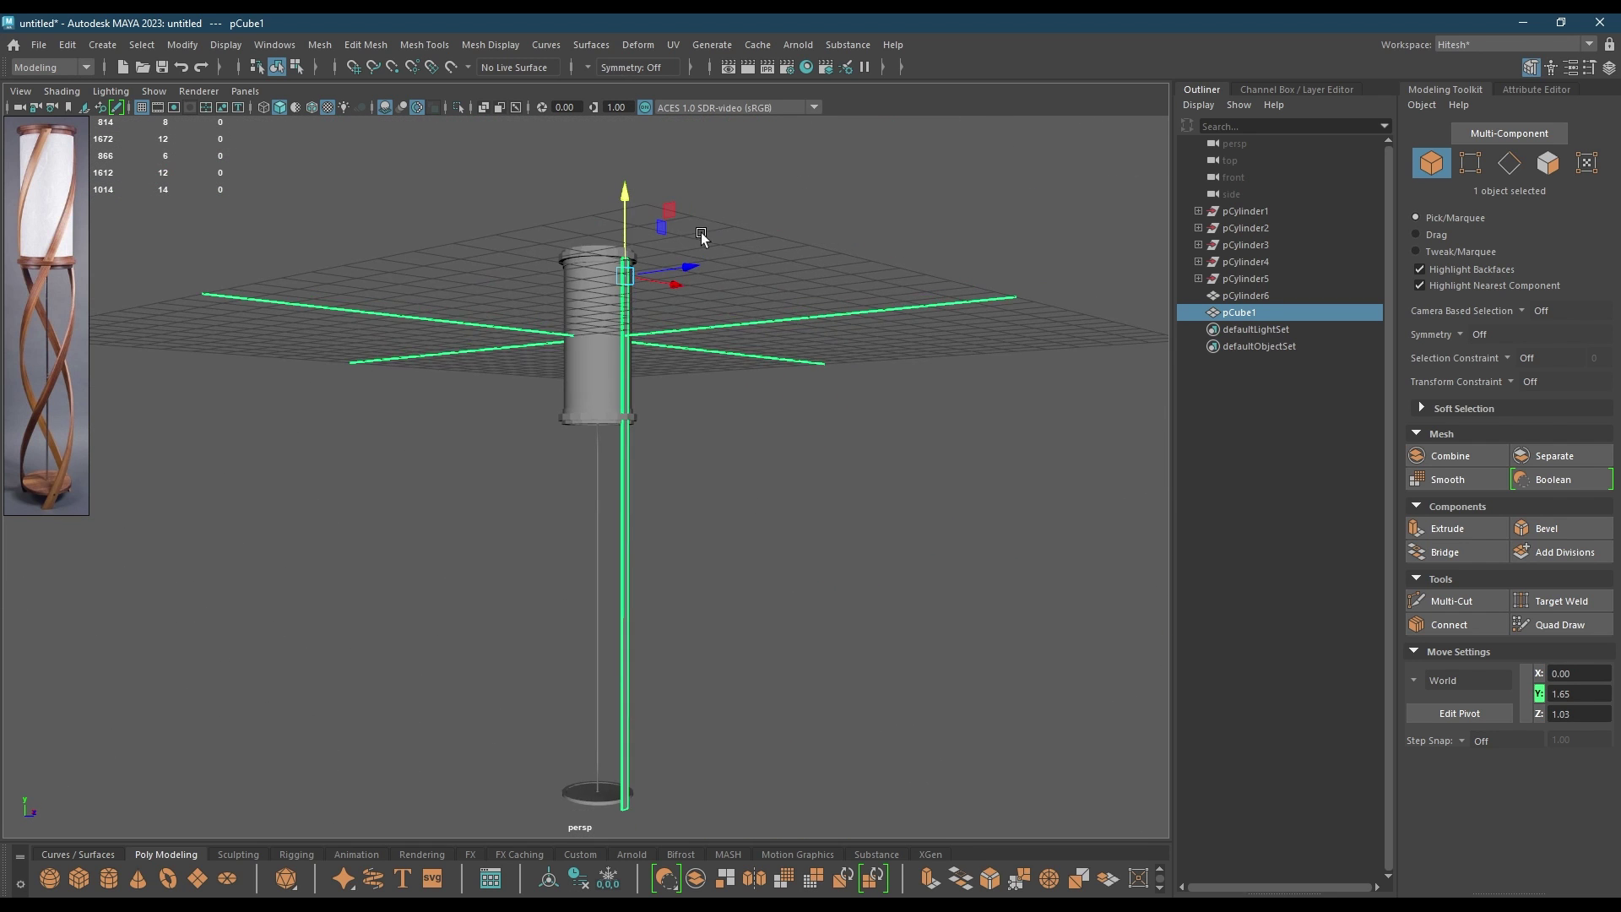
{"action": "left_click_drag", "start_coordinate": [702, 232], "coordinate": [697, 261], "text": "alt"}
{"action": "right_click_drag", "start_coordinate": [787, 260], "coordinate": [761, 167]}
{"action": "left_click_drag", "start_coordinate": [760, 163], "coordinate": [553, 833]}
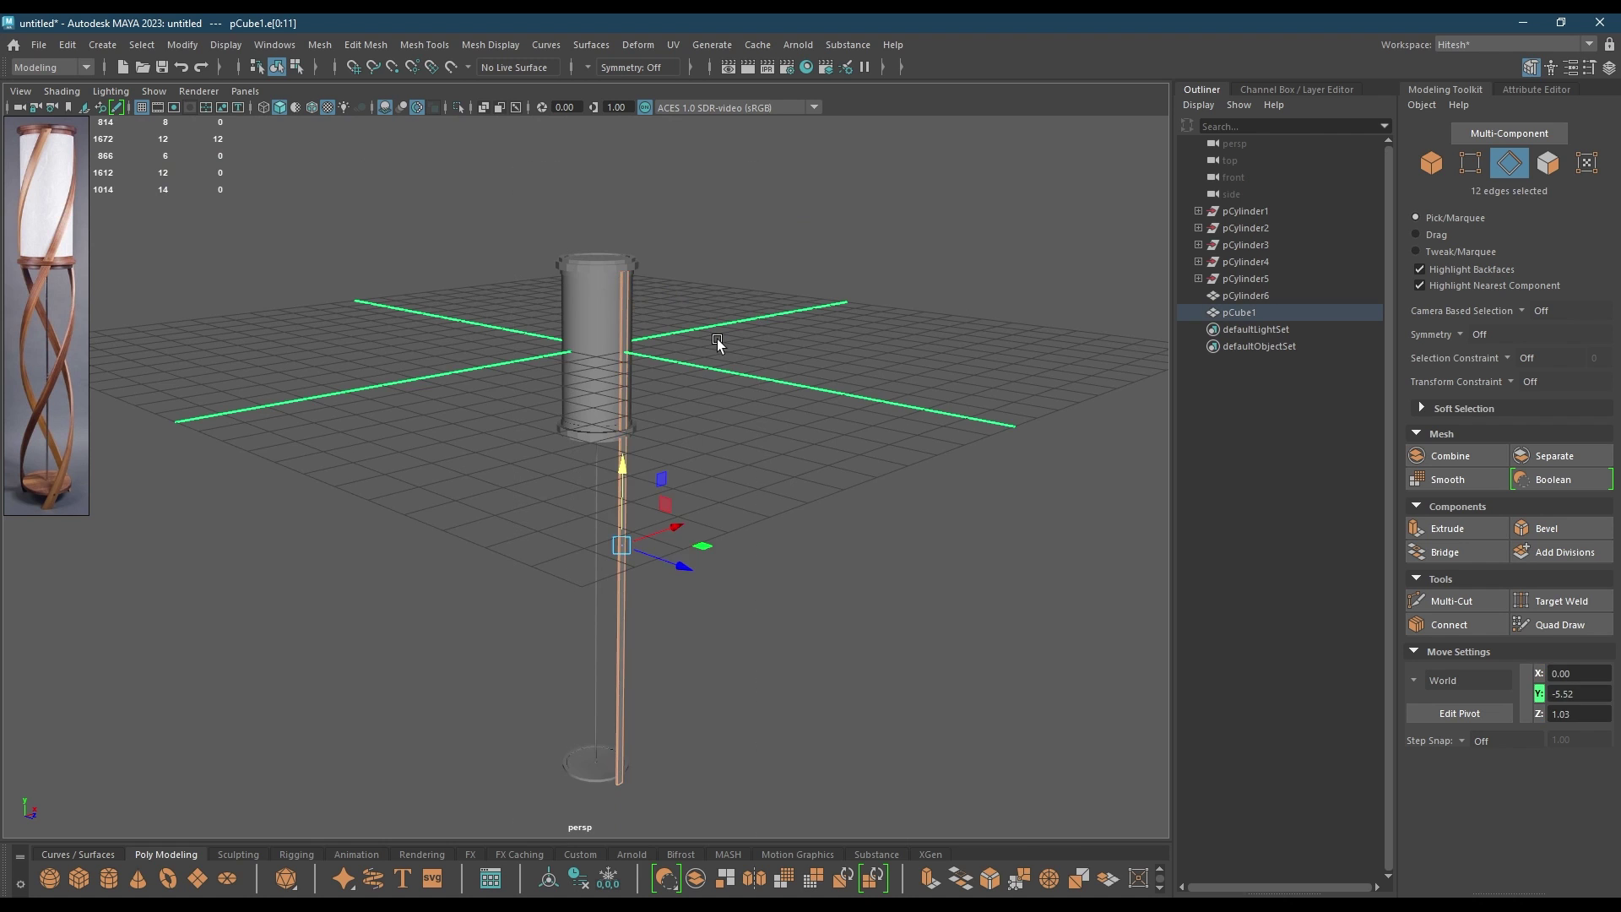
{"action": "key", "text": "f"}
{"action": "left_click_drag", "start_coordinate": [720, 469], "coordinate": [714, 369], "text": "alt"}
{"action": "middle_click_drag", "start_coordinate": [699, 516], "coordinate": [710, 349], "text": "alt"}
{"action": "scroll", "coordinate": [718, 388], "scroll_direction": "up", "scroll_amount": 10}
{"action": "middle_click_drag", "start_coordinate": [760, 667], "coordinate": [744, 451], "text": "alt"}
{"action": "key", "text": "ctrl+b"}
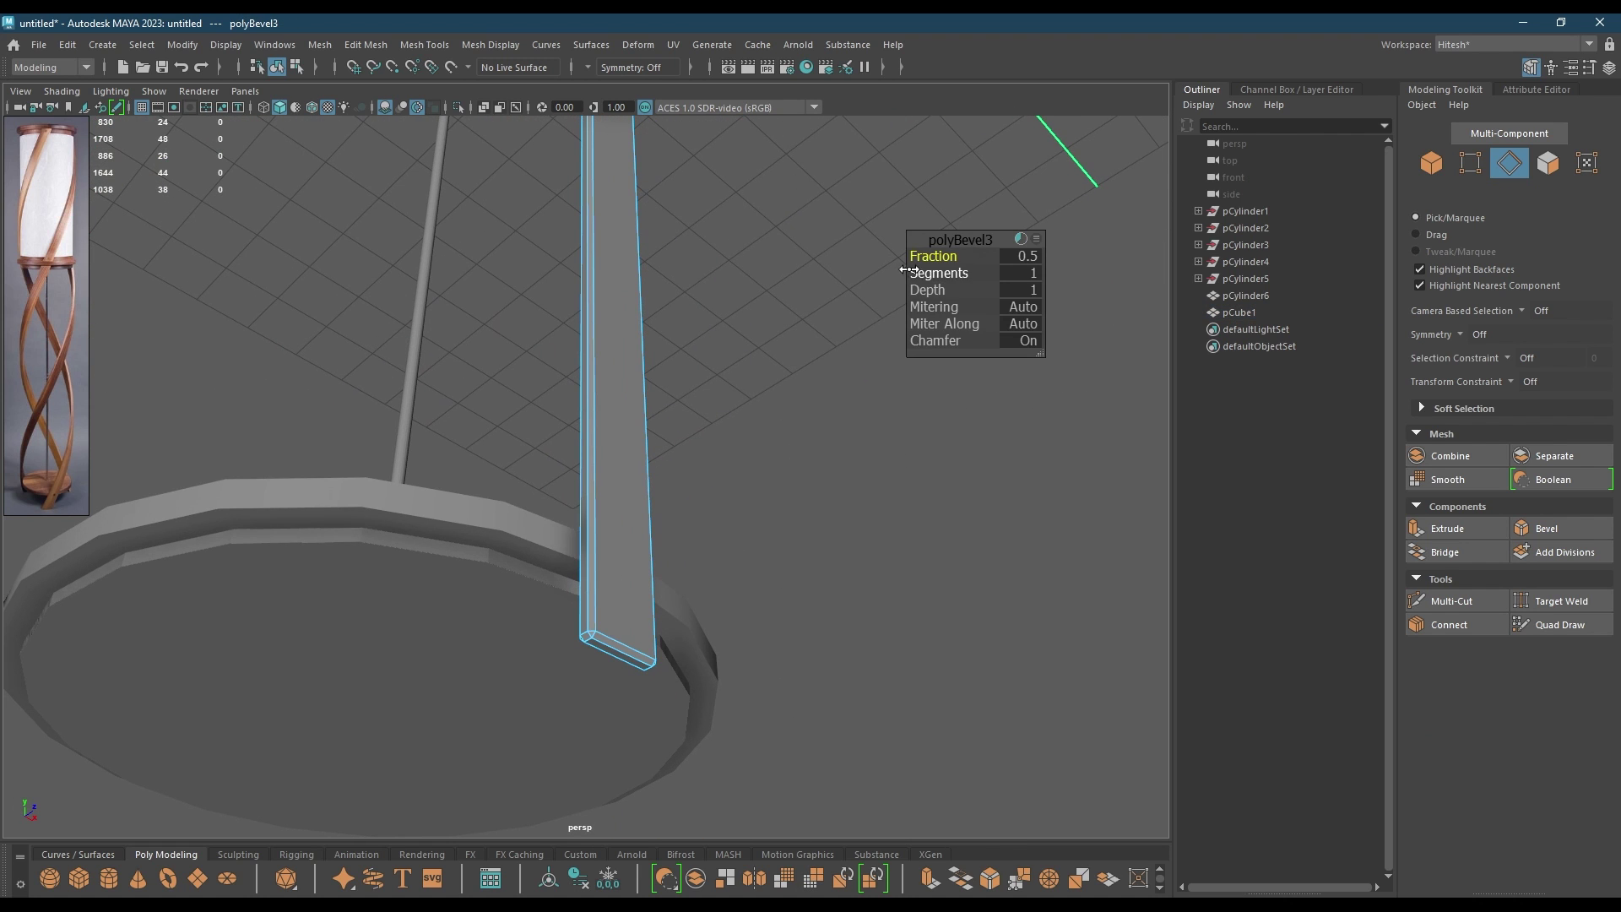
- Set the bar's bevel to 2 segments and fraction 0.31, and return to object mode
{"action": "left_click_drag", "start_coordinate": [923, 256], "coordinate": [983, 282]}
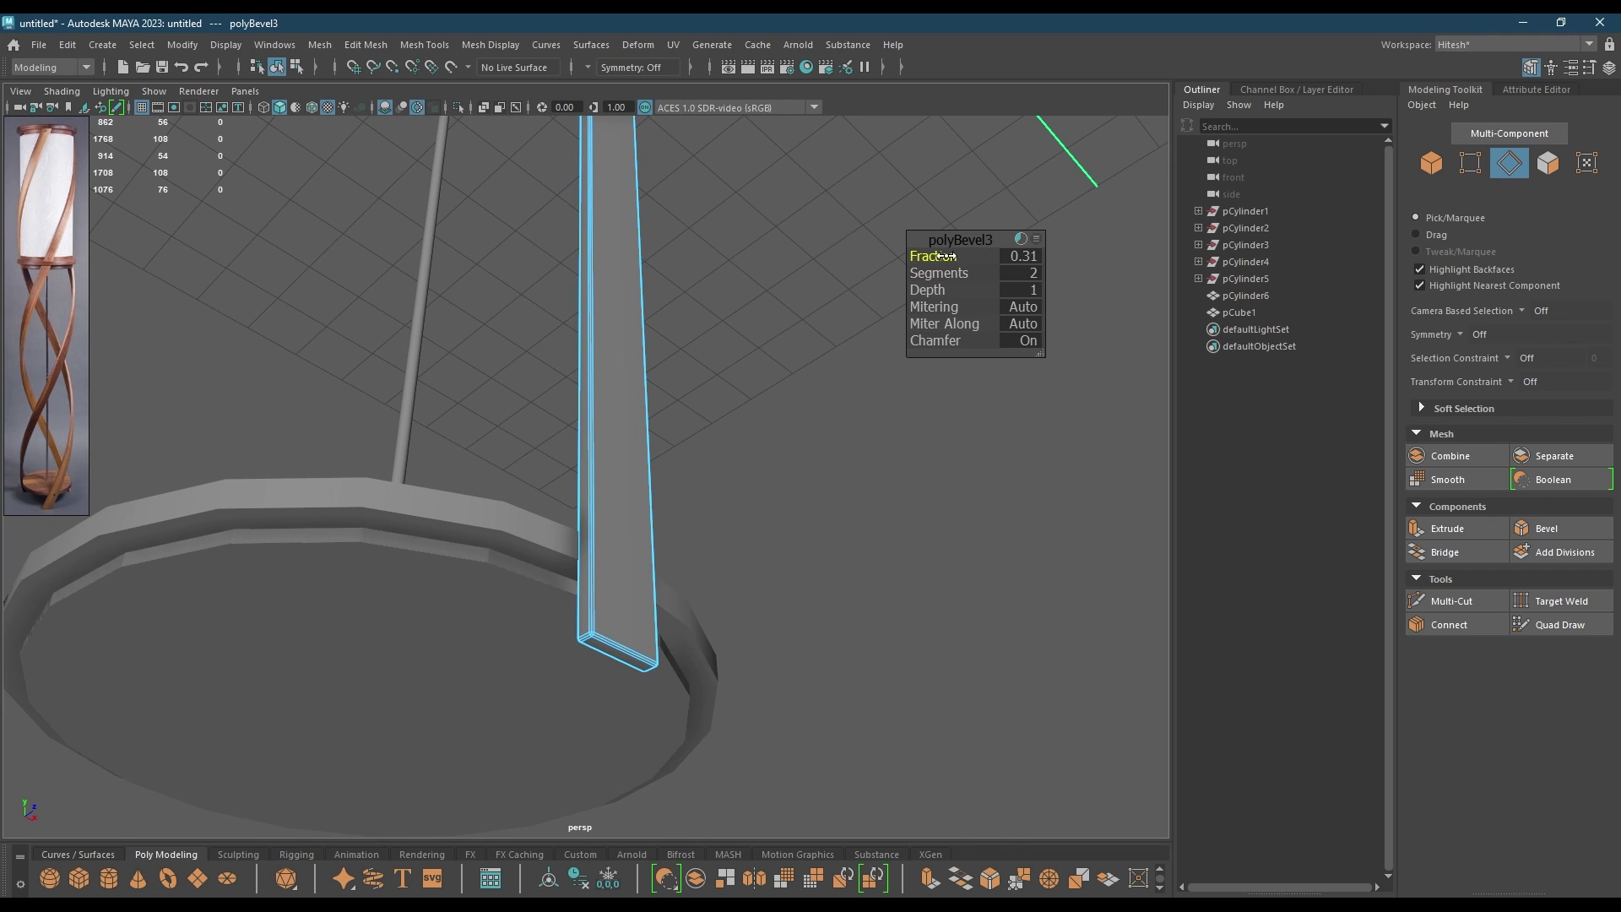
{"action": "key", "text": "w"}
{"action": "right_click_drag", "start_coordinate": [730, 296], "coordinate": [869, 220]}
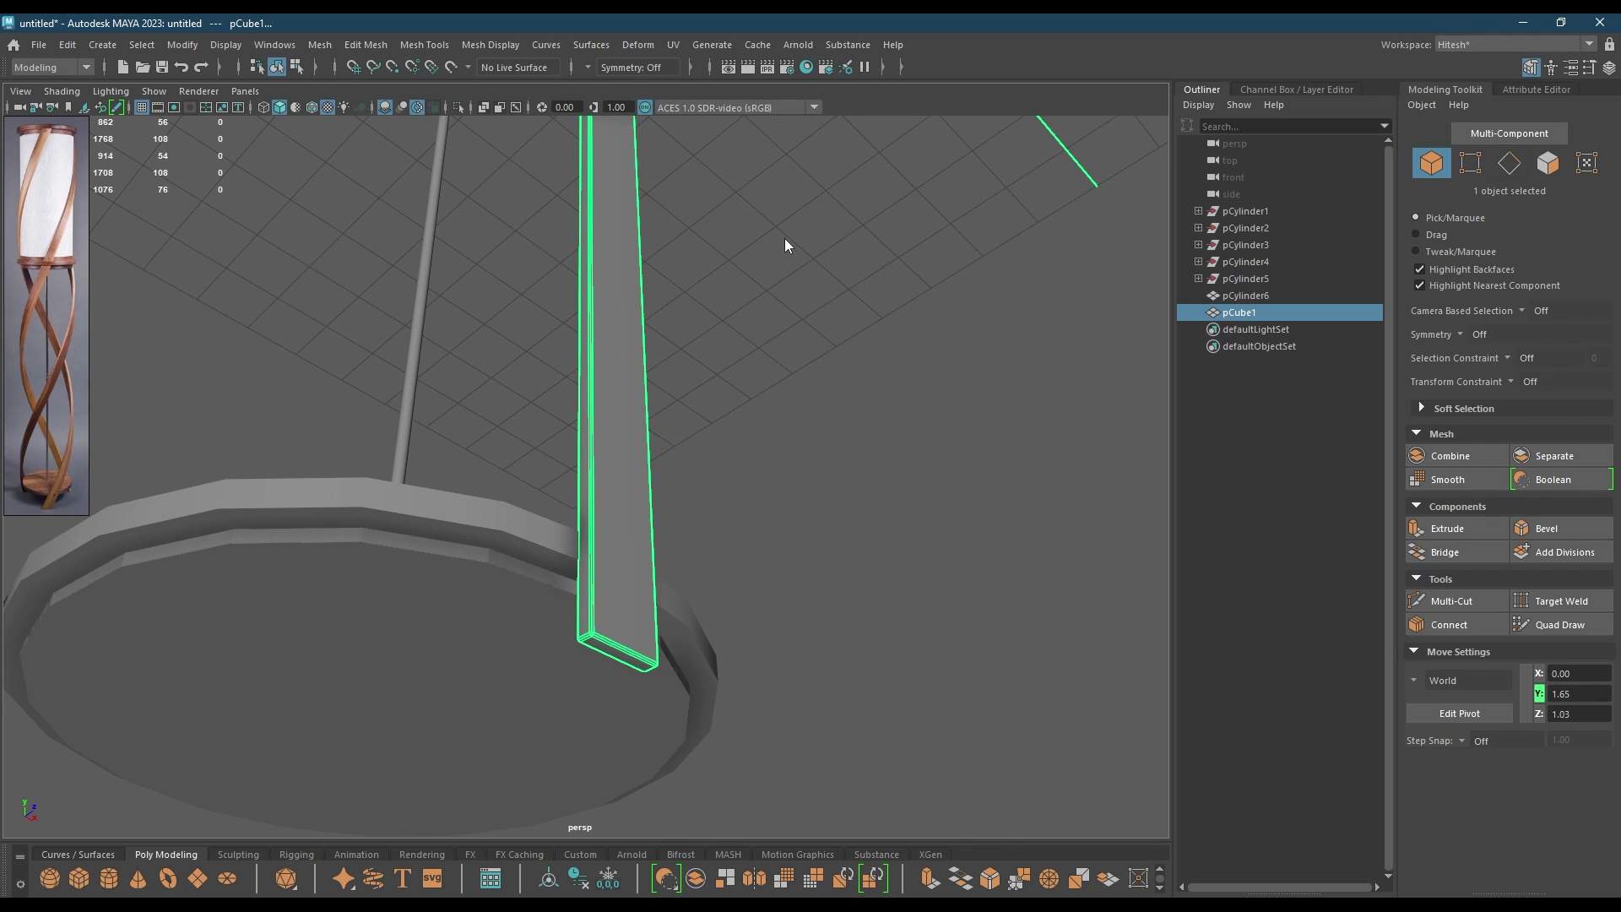
- Connect the bar's twelve lengthwise edges with 25 segments to subdivide it along its height, and deselect it
{"action": "key", "text": "F10"}
{"action": "double_click", "coordinate": [623, 282]}
{"action": "key", "text": "f"}
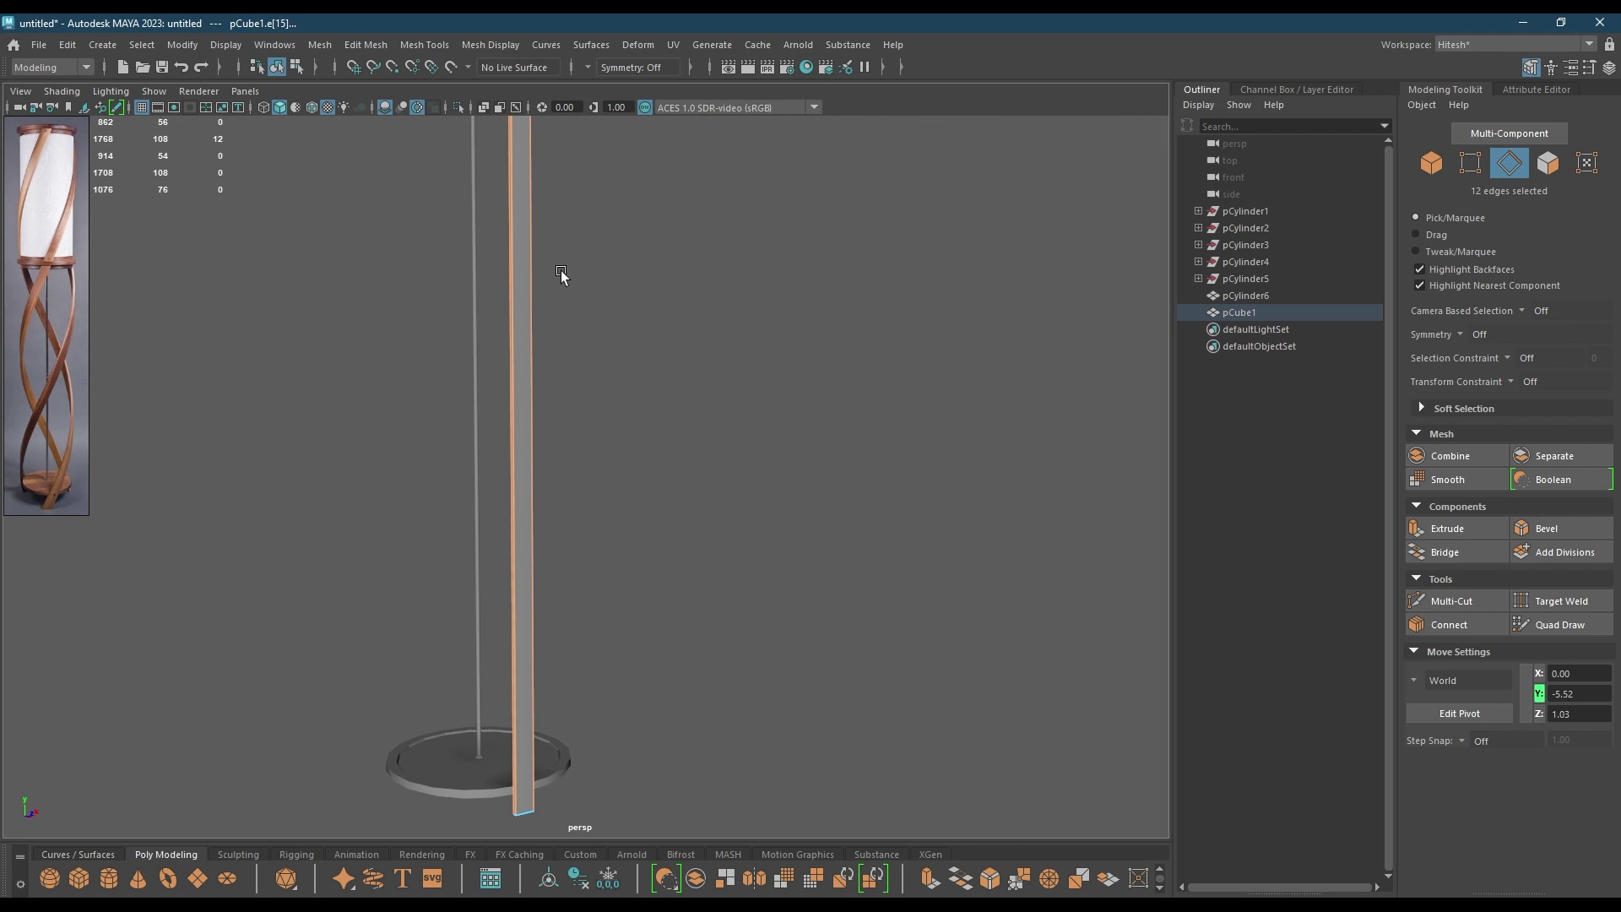
{"action": "right_click_drag", "start_coordinate": [561, 271], "coordinate": [559, 583], "text": "shift"}
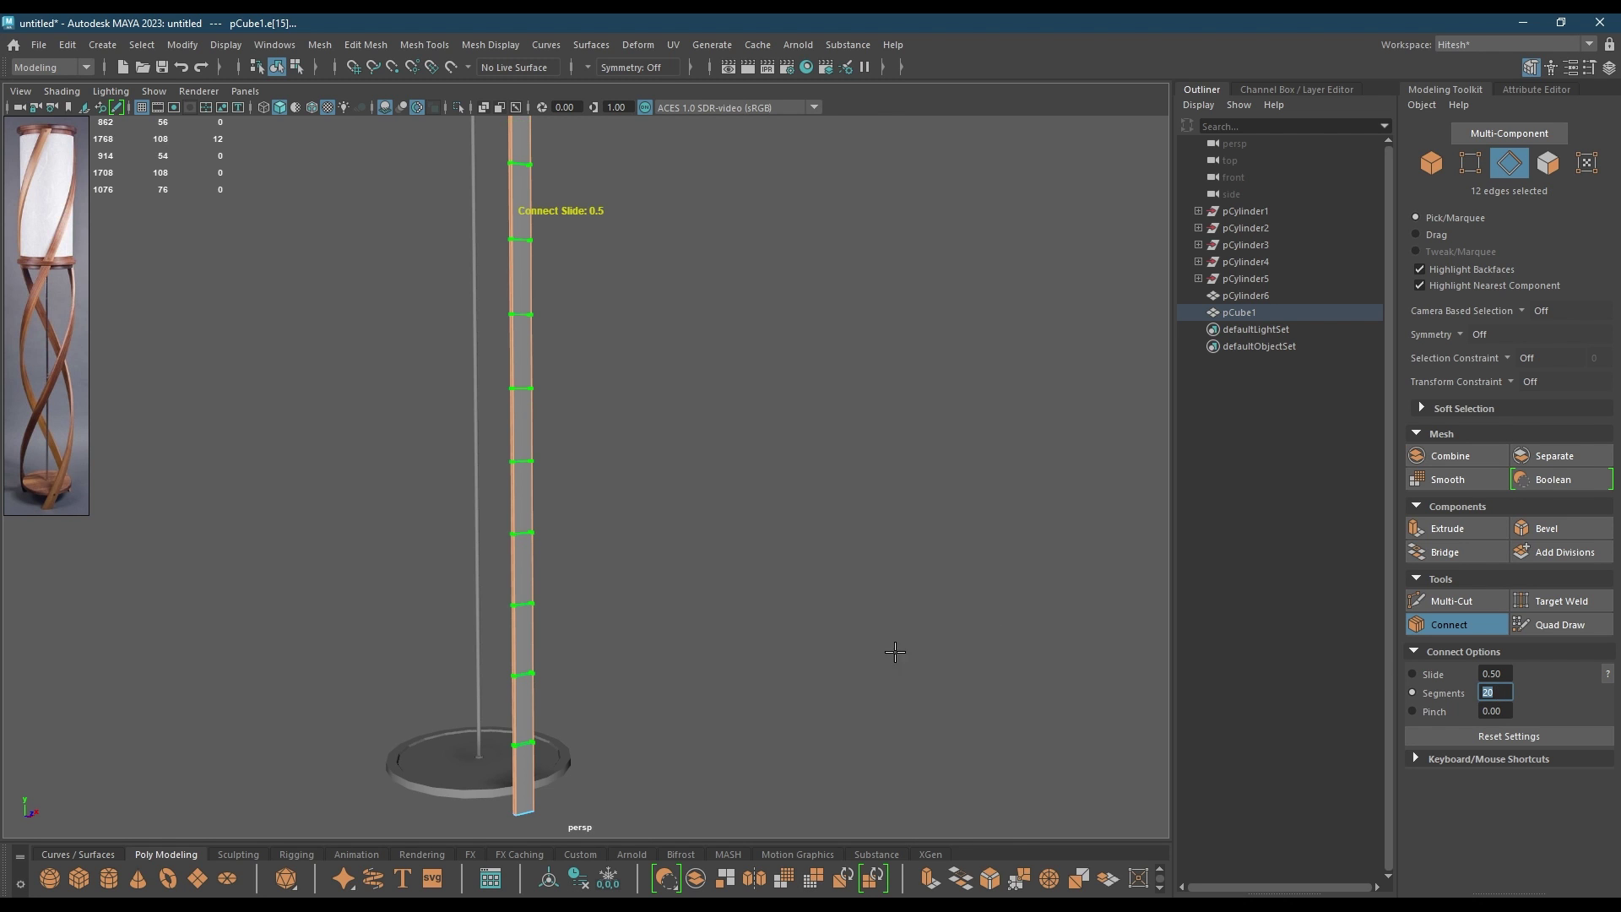
{"action": "right_click_drag", "start_coordinate": [895, 652], "coordinate": [803, 499], "text": "alt"}
{"action": "middle_click_drag", "start_coordinate": [803, 499], "coordinate": [865, 626], "text": "alt"}
{"action": "left_click_drag", "start_coordinate": [865, 625], "coordinate": [955, 750], "text": "alt"}
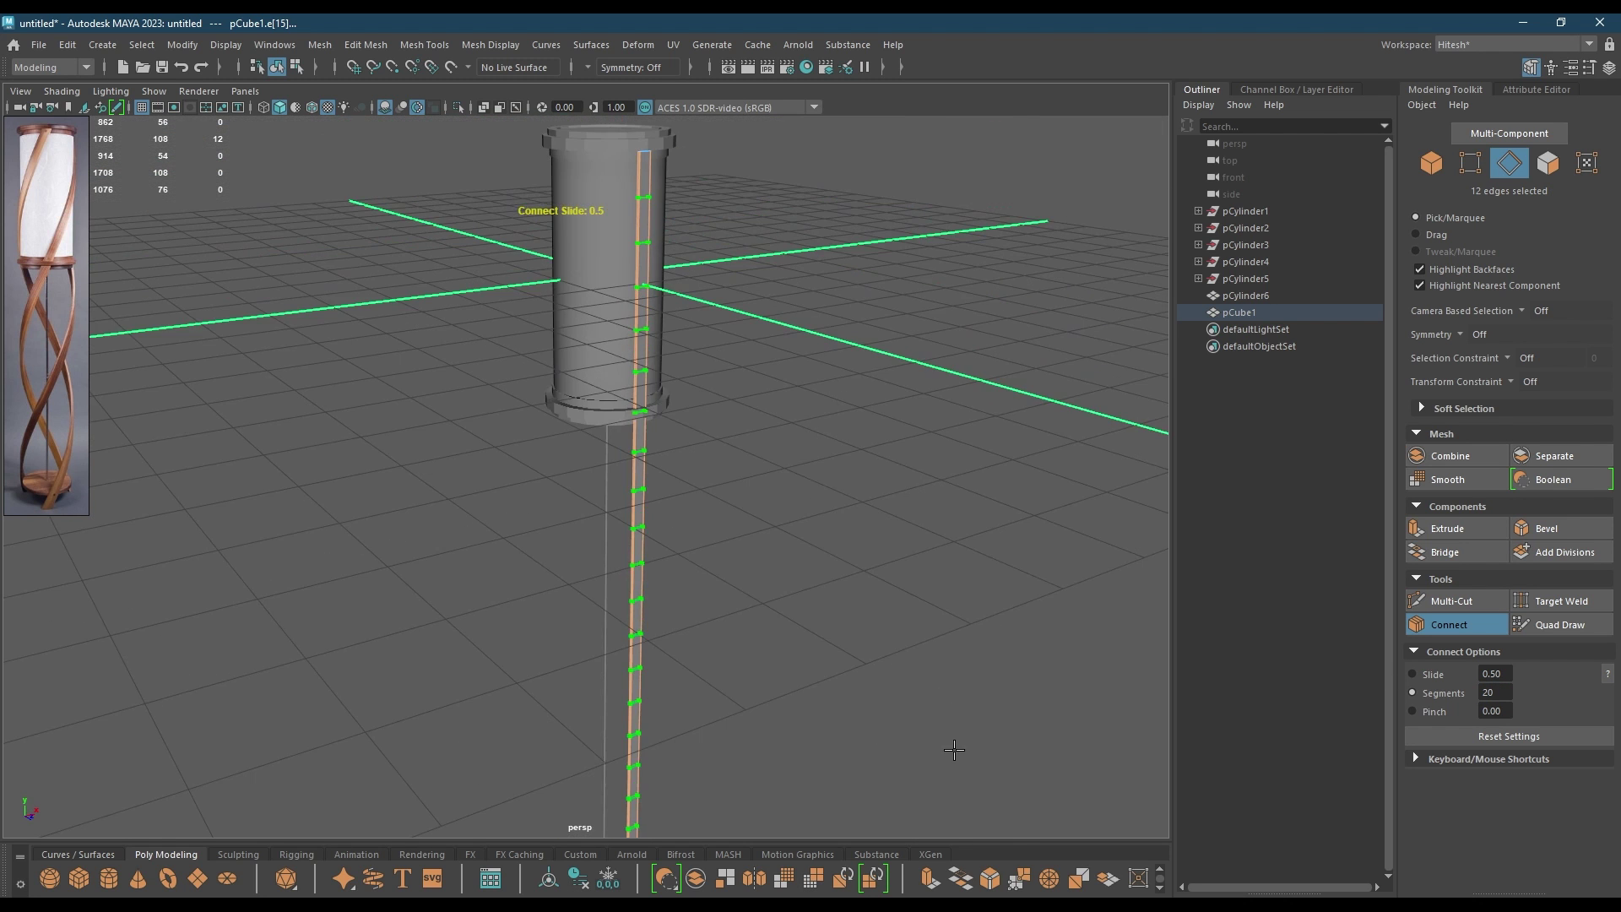
{"action": "scroll", "coordinate": [954, 749], "scroll_direction": "down", "scroll_amount": 1}
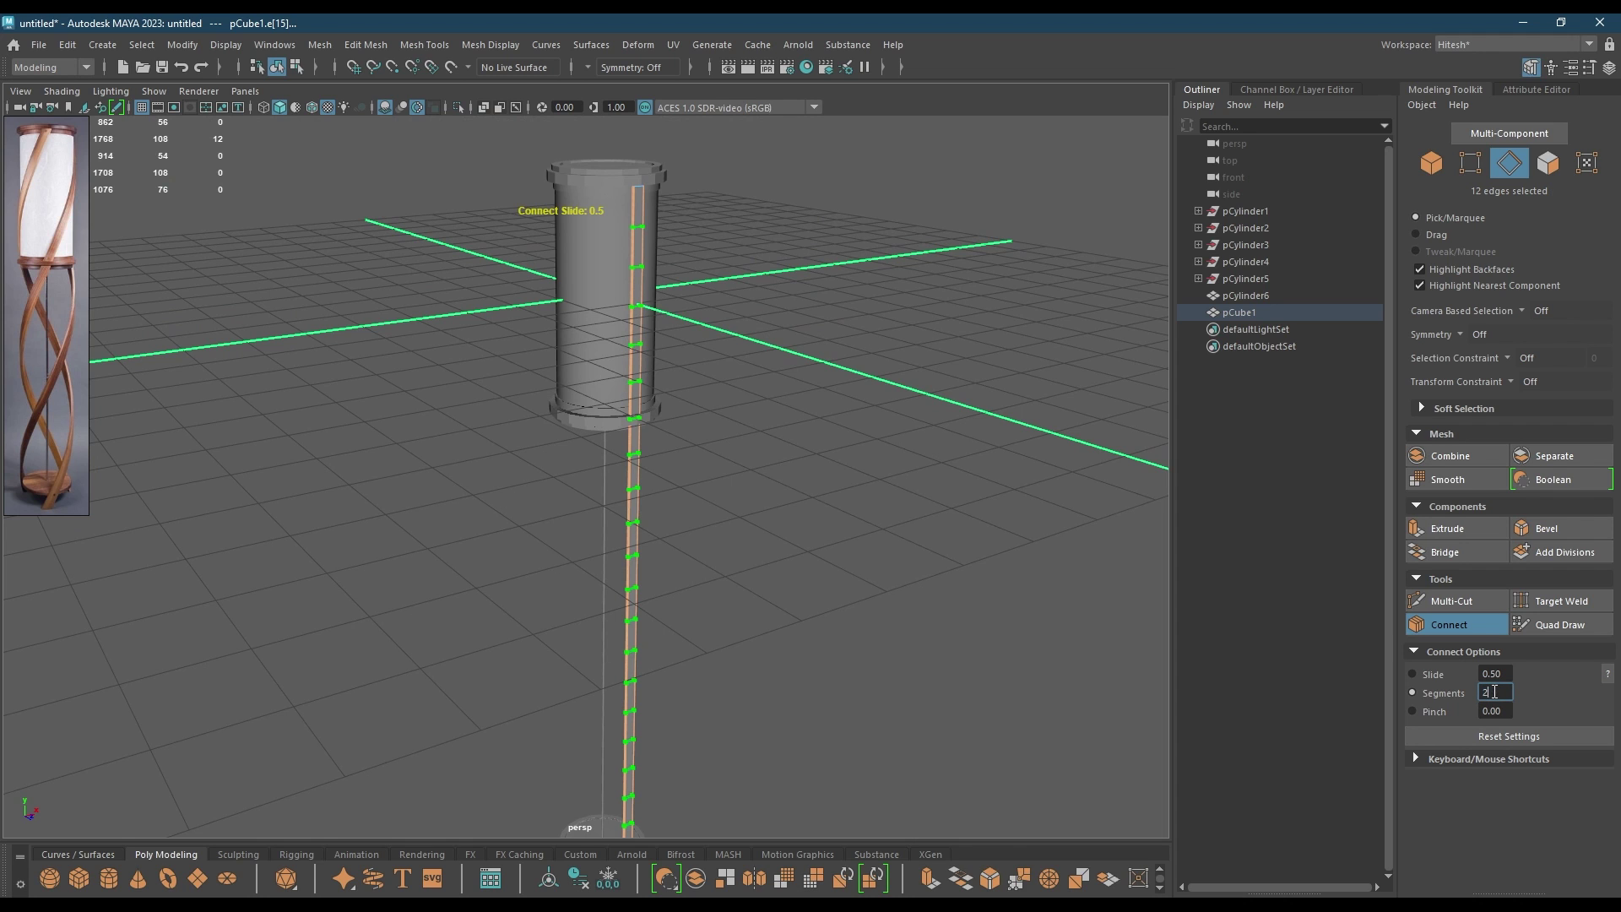
{"action": "left_click_drag", "start_coordinate": [1003, 629], "coordinate": [891, 532], "text": "alt"}
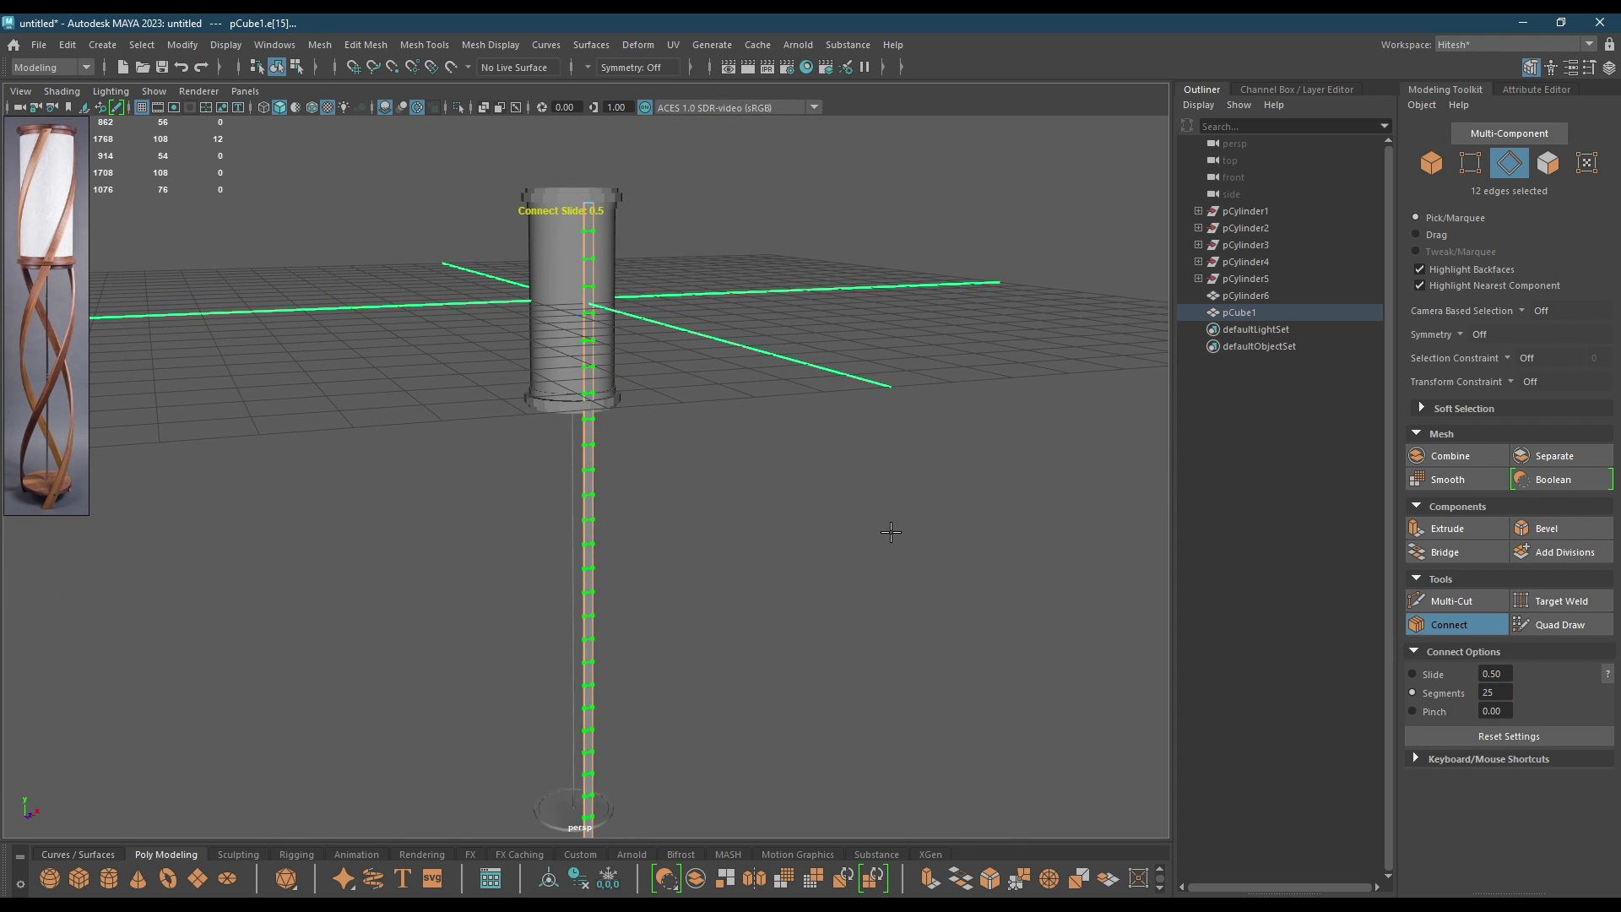
{"action": "key", "text": "w"}
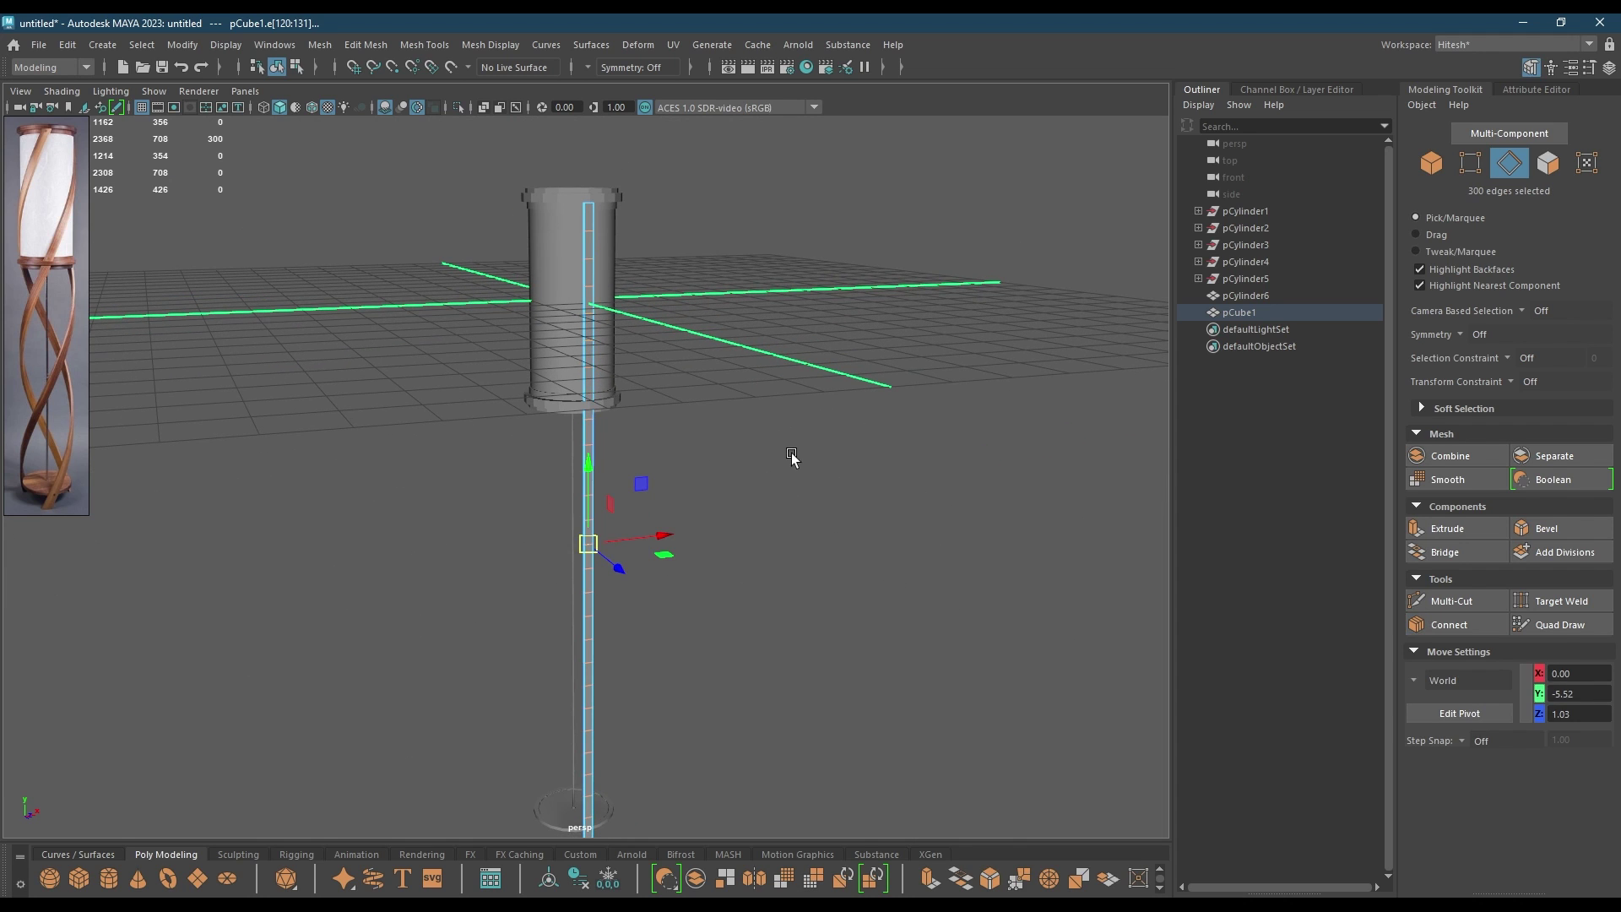
{"action": "left_click", "coordinate": [893, 381]}
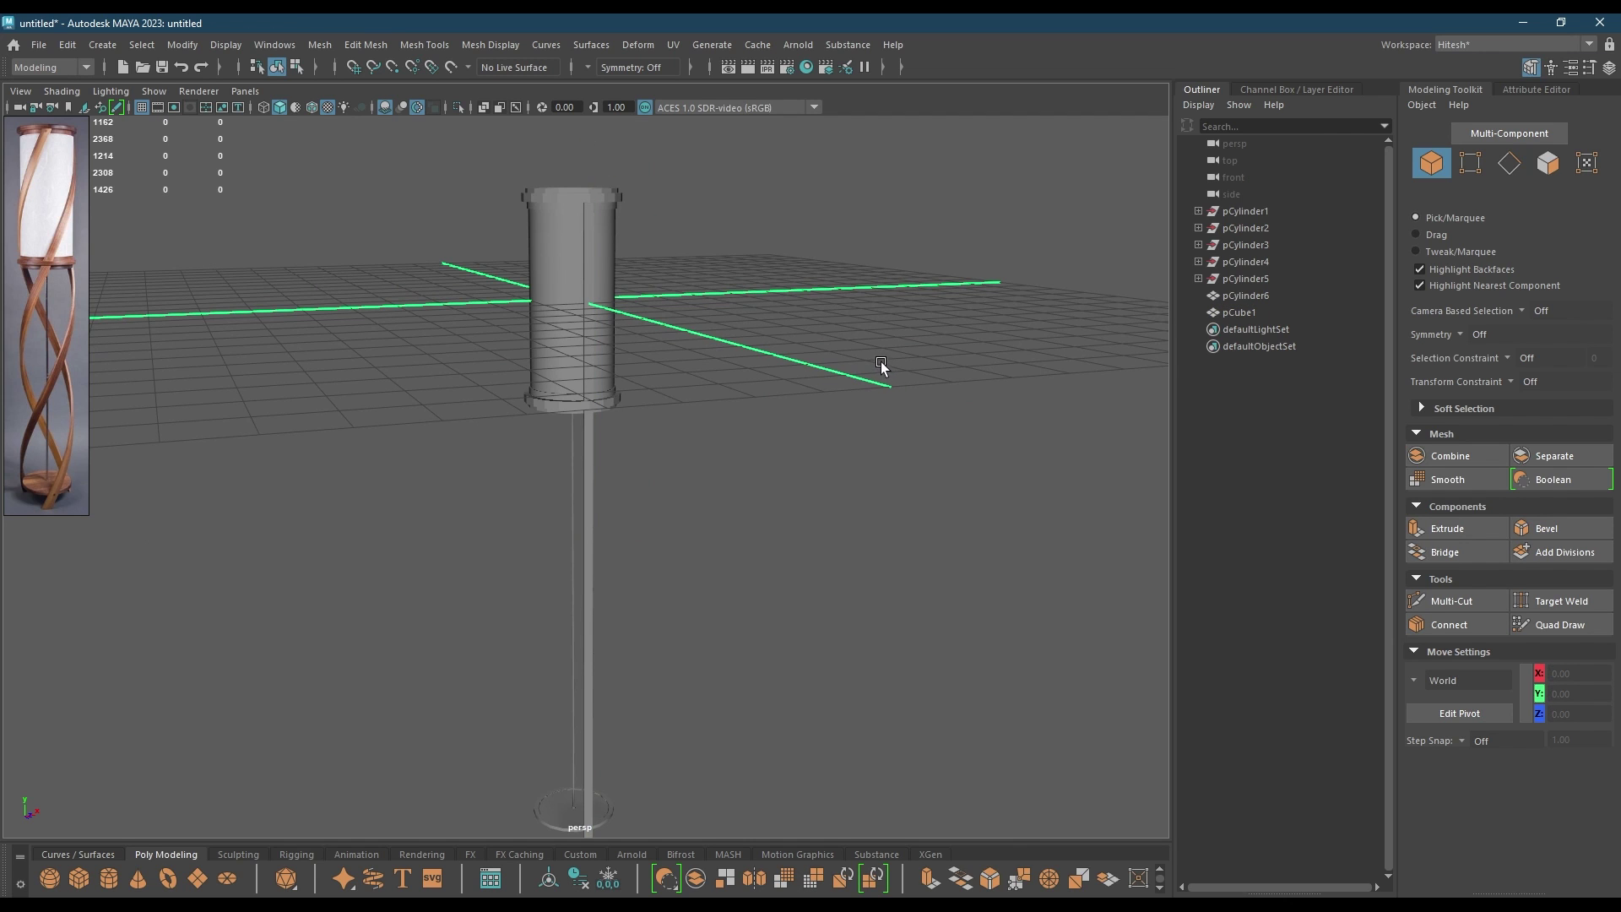
- In the wireframe top view, move the vertical bar's pivot to the lamp's centre
{"action": "key", "text": "space"}
{"action": "left_click_drag", "start_coordinate": [874, 356], "coordinate": [789, 359]}
{"action": "right_click_drag", "start_coordinate": [662, 457], "coordinate": [607, 258], "text": "alt"}
{"action": "scroll", "coordinate": [785, 769], "scroll_direction": "up", "scroll_amount": 5}
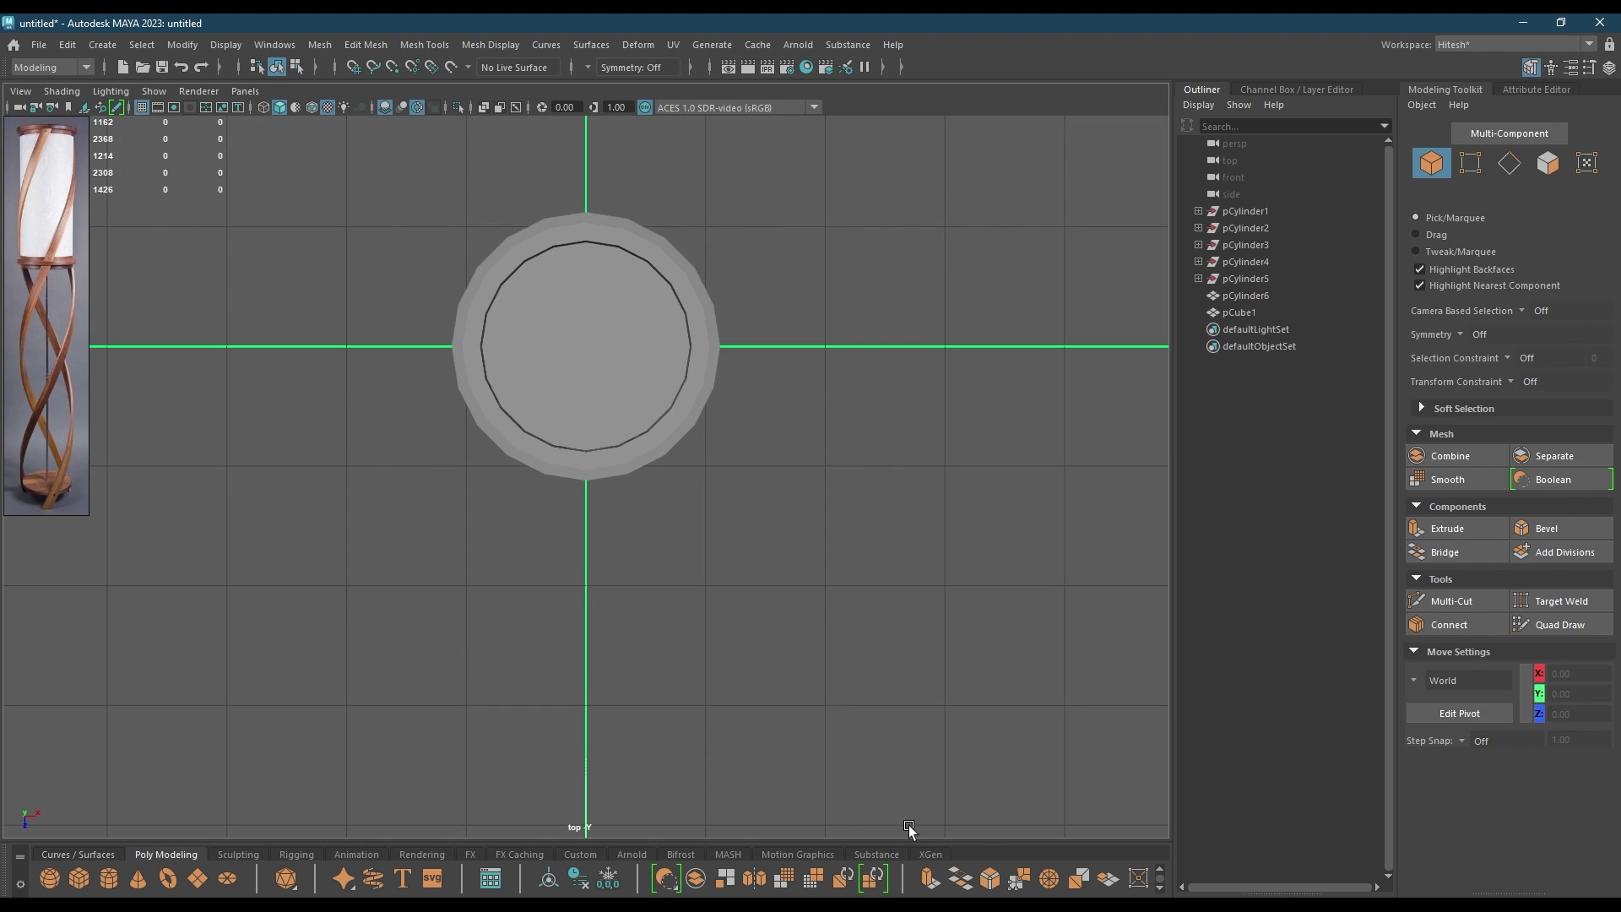
{"action": "key", "text": "4"}
{"action": "left_click", "coordinate": [577, 478]}
{"action": "scroll", "coordinate": [683, 498], "scroll_direction": "up", "scroll_amount": 2}
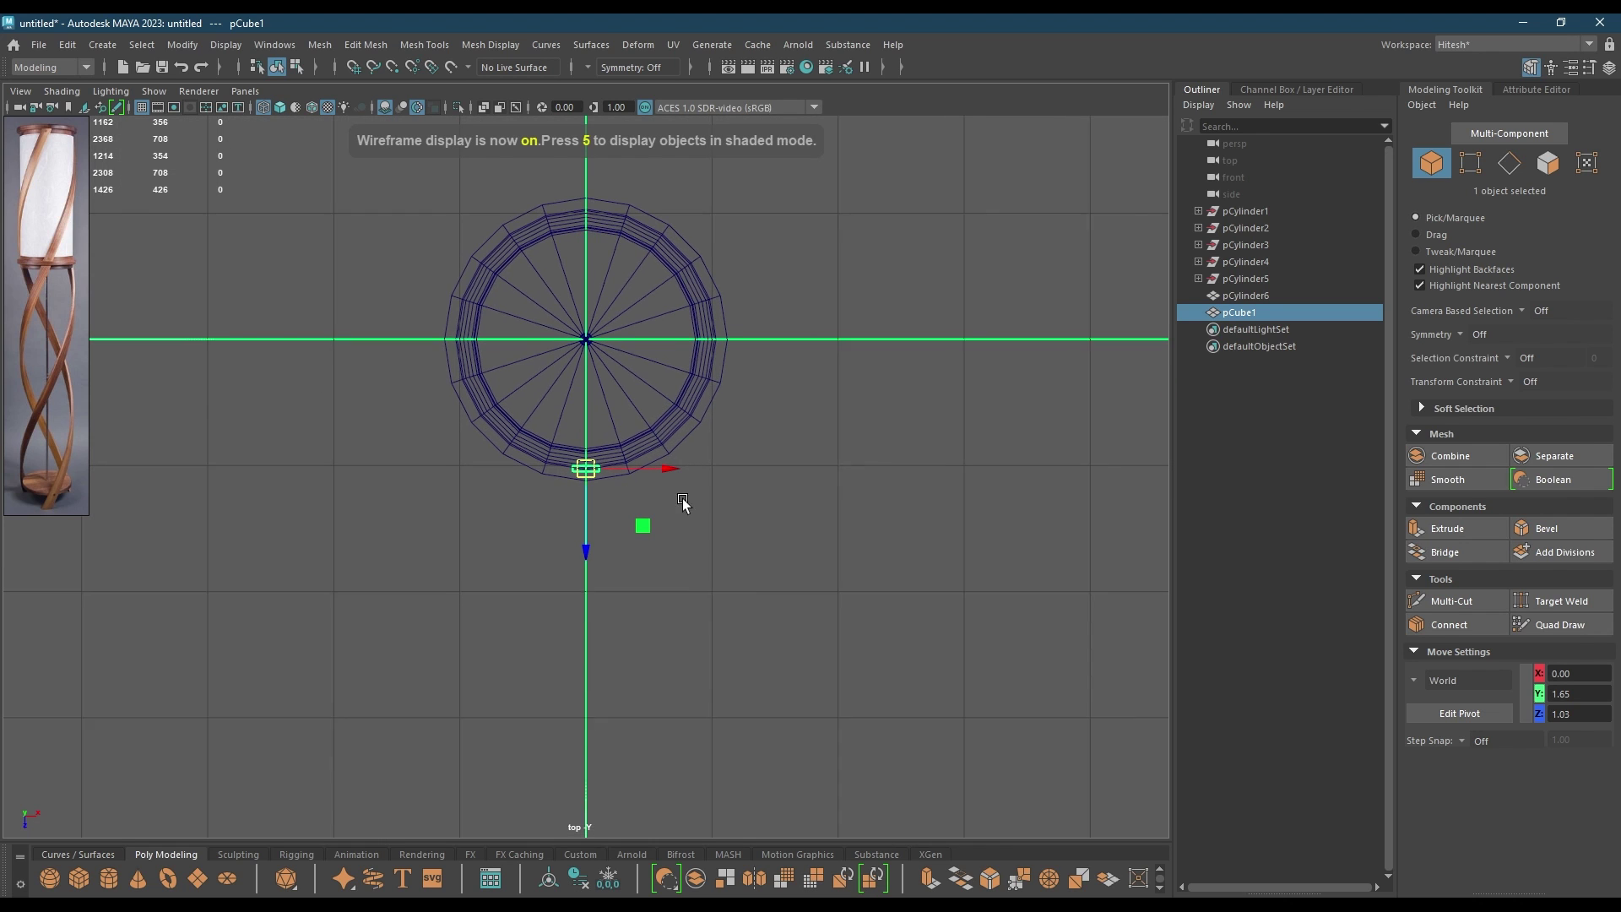
{"action": "key", "text": "ctrl+d"}
{"action": "key", "text": "Delete"}
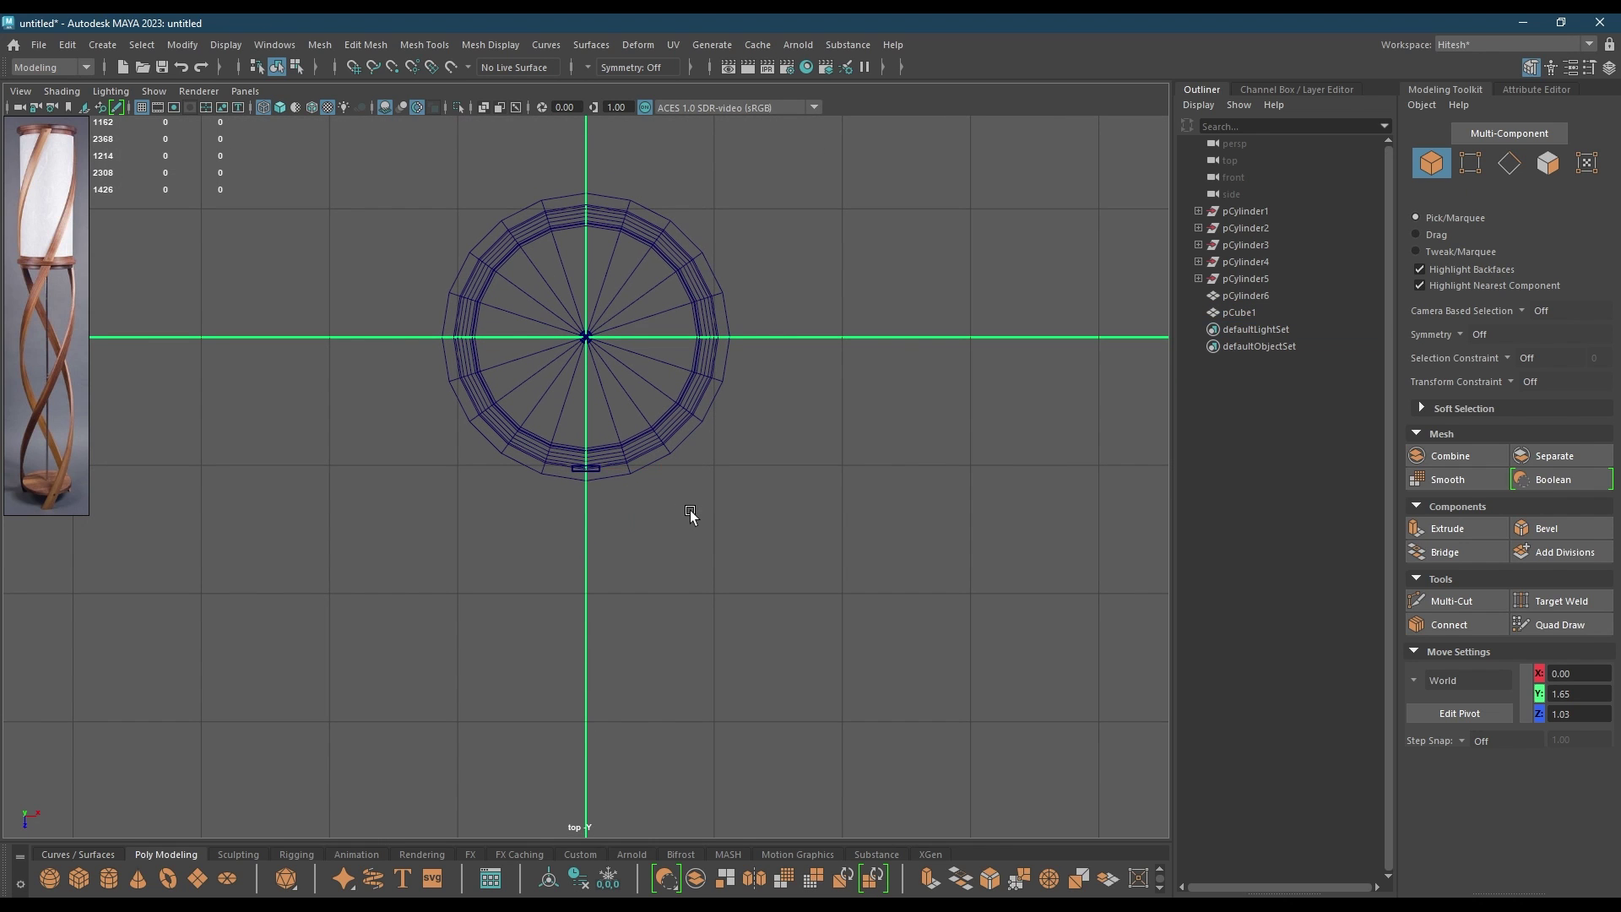
{"action": "left_click", "coordinate": [590, 470]}
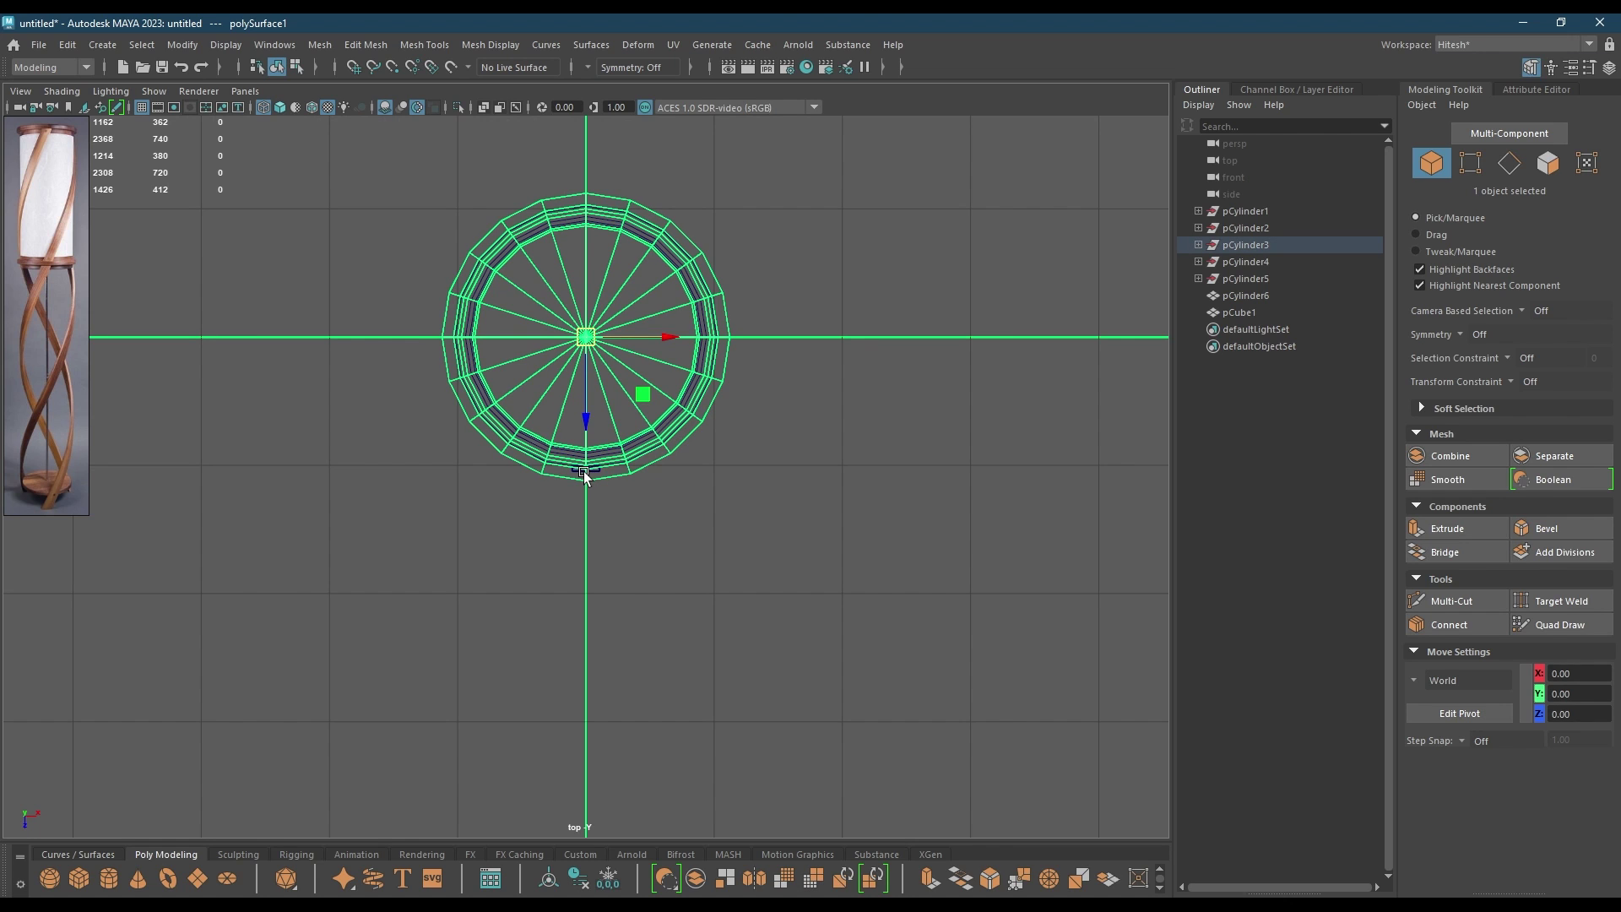
{"action": "left_click_drag", "start_coordinate": [553, 461], "coordinate": [675, 280]}
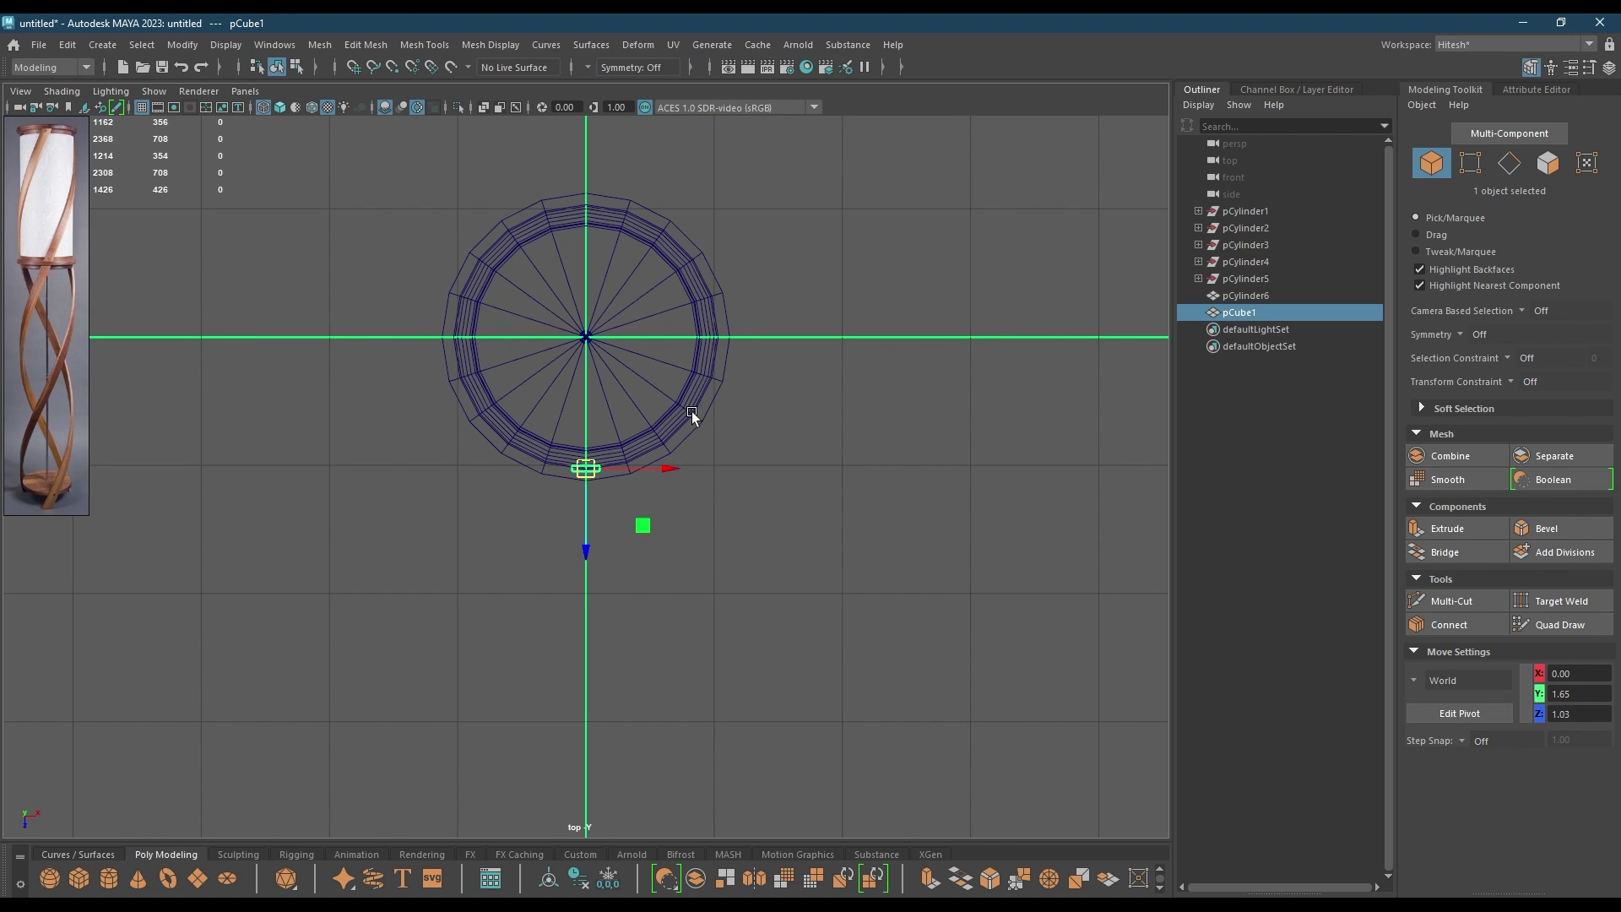
{"action": "key", "text": "d"}
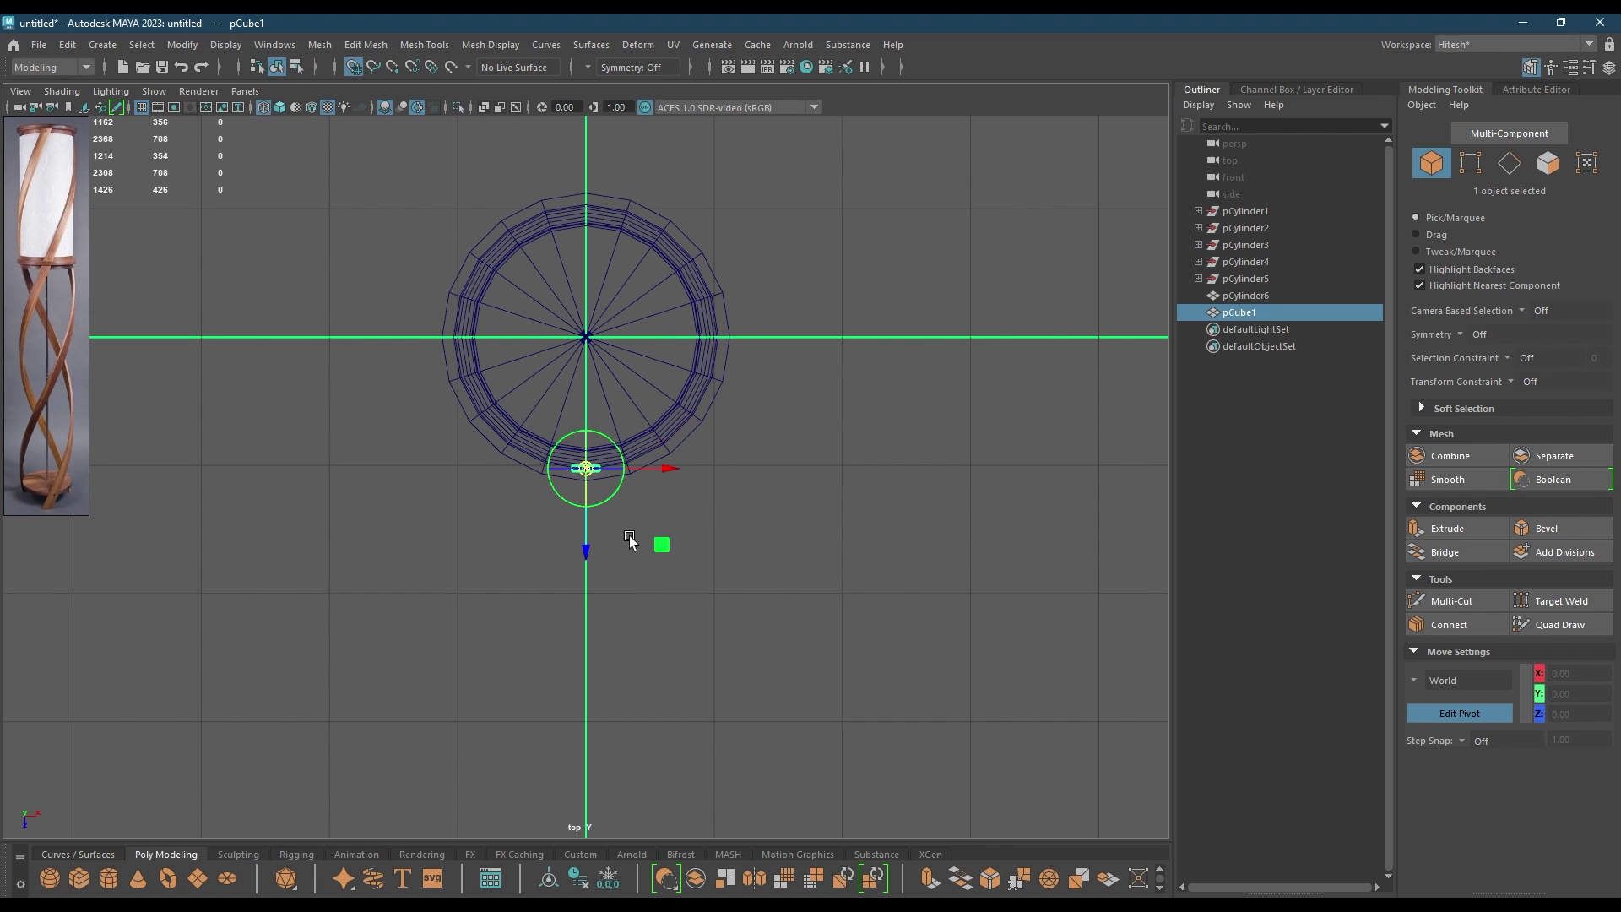
{"action": "left_click_drag", "start_coordinate": [581, 553], "coordinate": [567, 353]}
{"action": "key", "text": "d"}
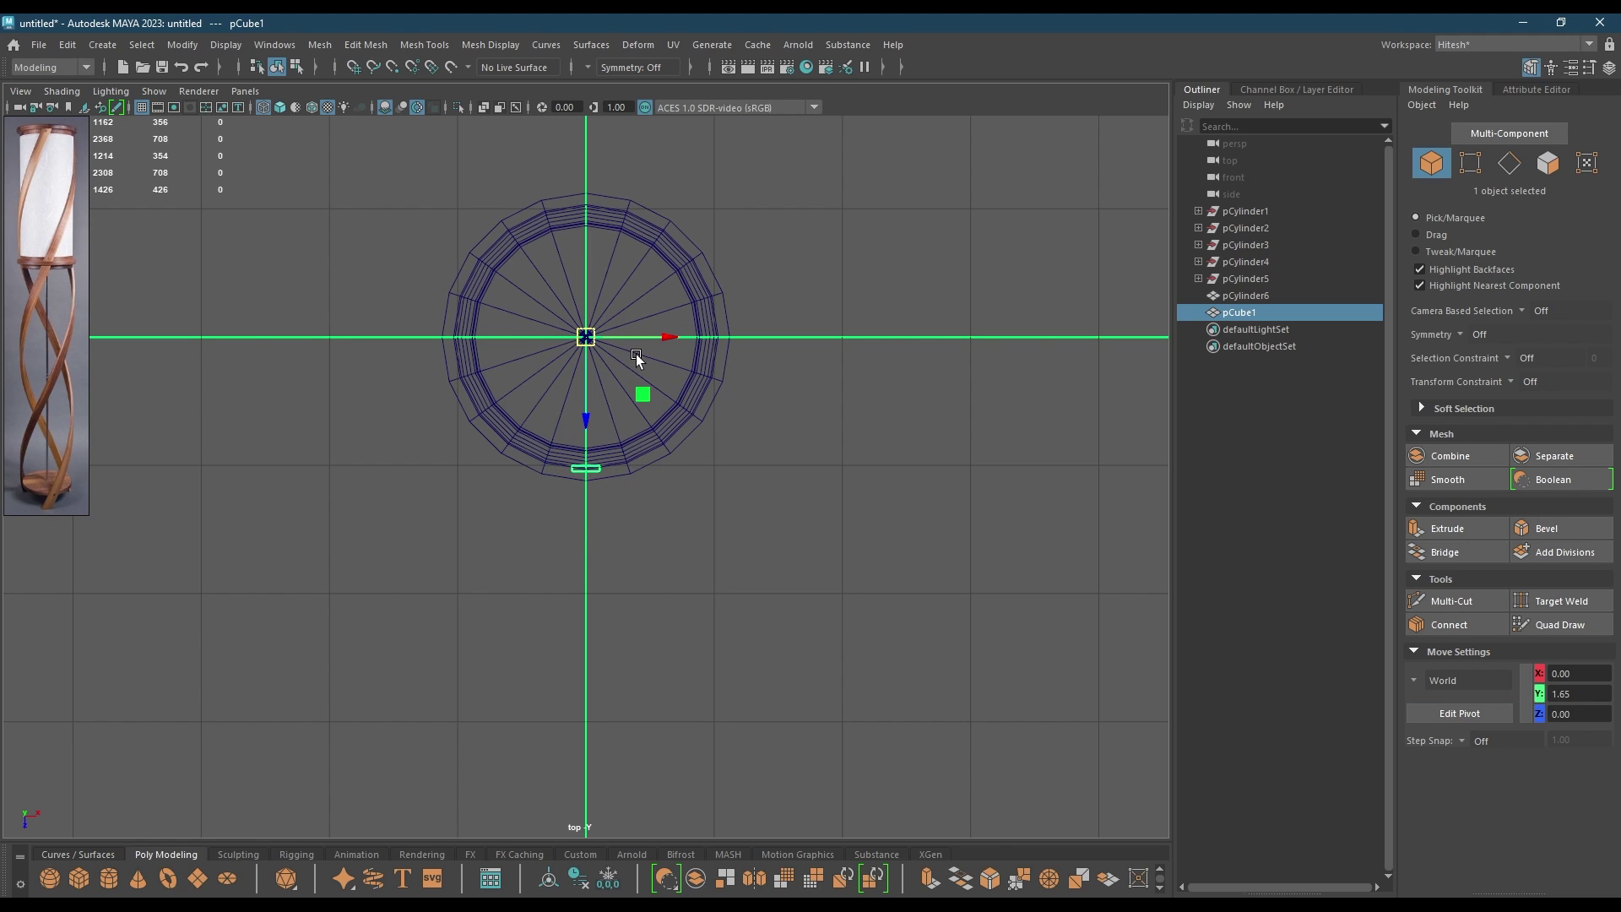
- Duplicate the bar twice, rotating the copies about the lamp's centre to make three evenly spaced bars
{"action": "key", "text": "ctrl+d"}
{"action": "key", "text": "e"}
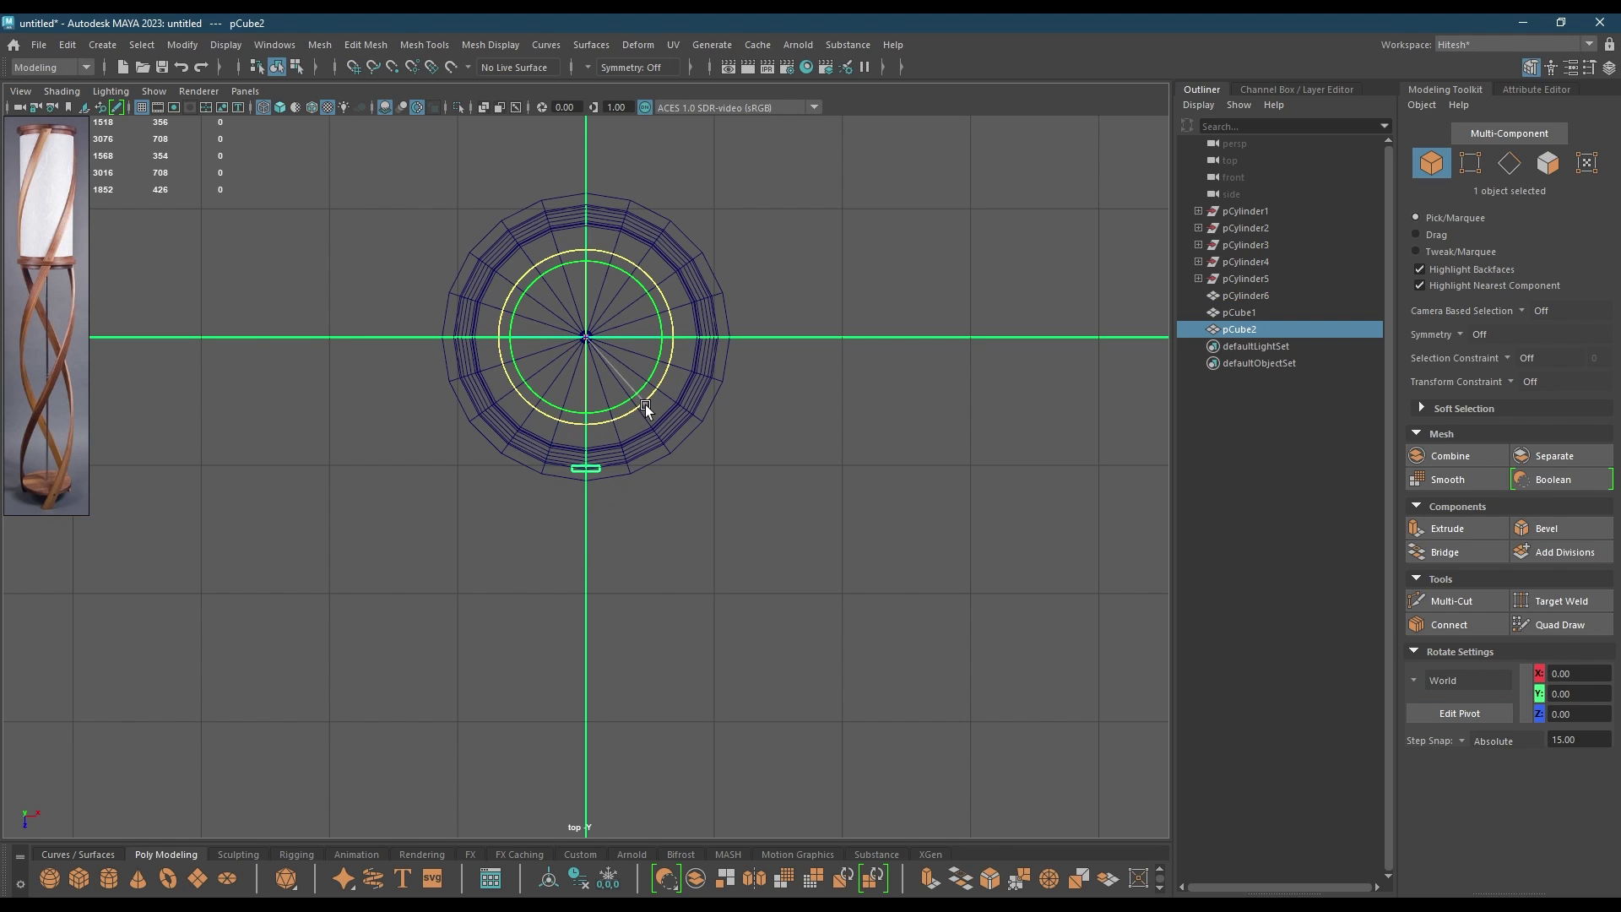
{"action": "left_click_drag", "start_coordinate": [645, 404], "coordinate": [469, 363]}
{"action": "left_click_drag", "start_coordinate": [503, 417], "coordinate": [540, 413]}
{"action": "key", "text": "shift+d"}
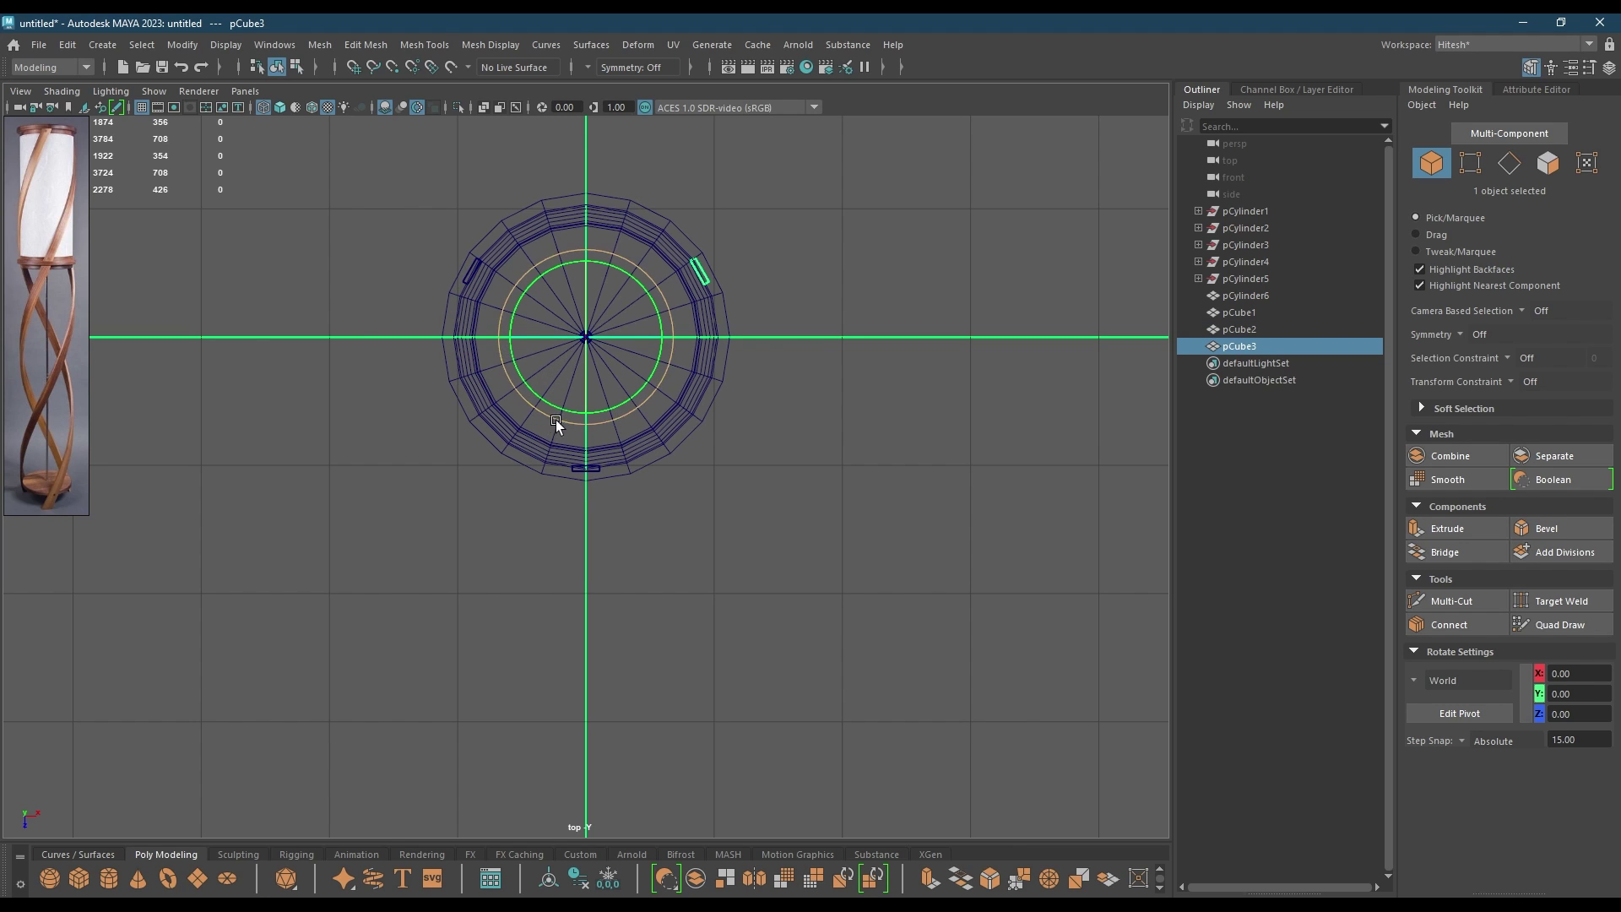
- Select all three vertical bars in the perspective view and combine them into one object
{"action": "key", "text": "space"}
{"action": "left_click_drag", "start_coordinate": [666, 375], "coordinate": [666, 281]}
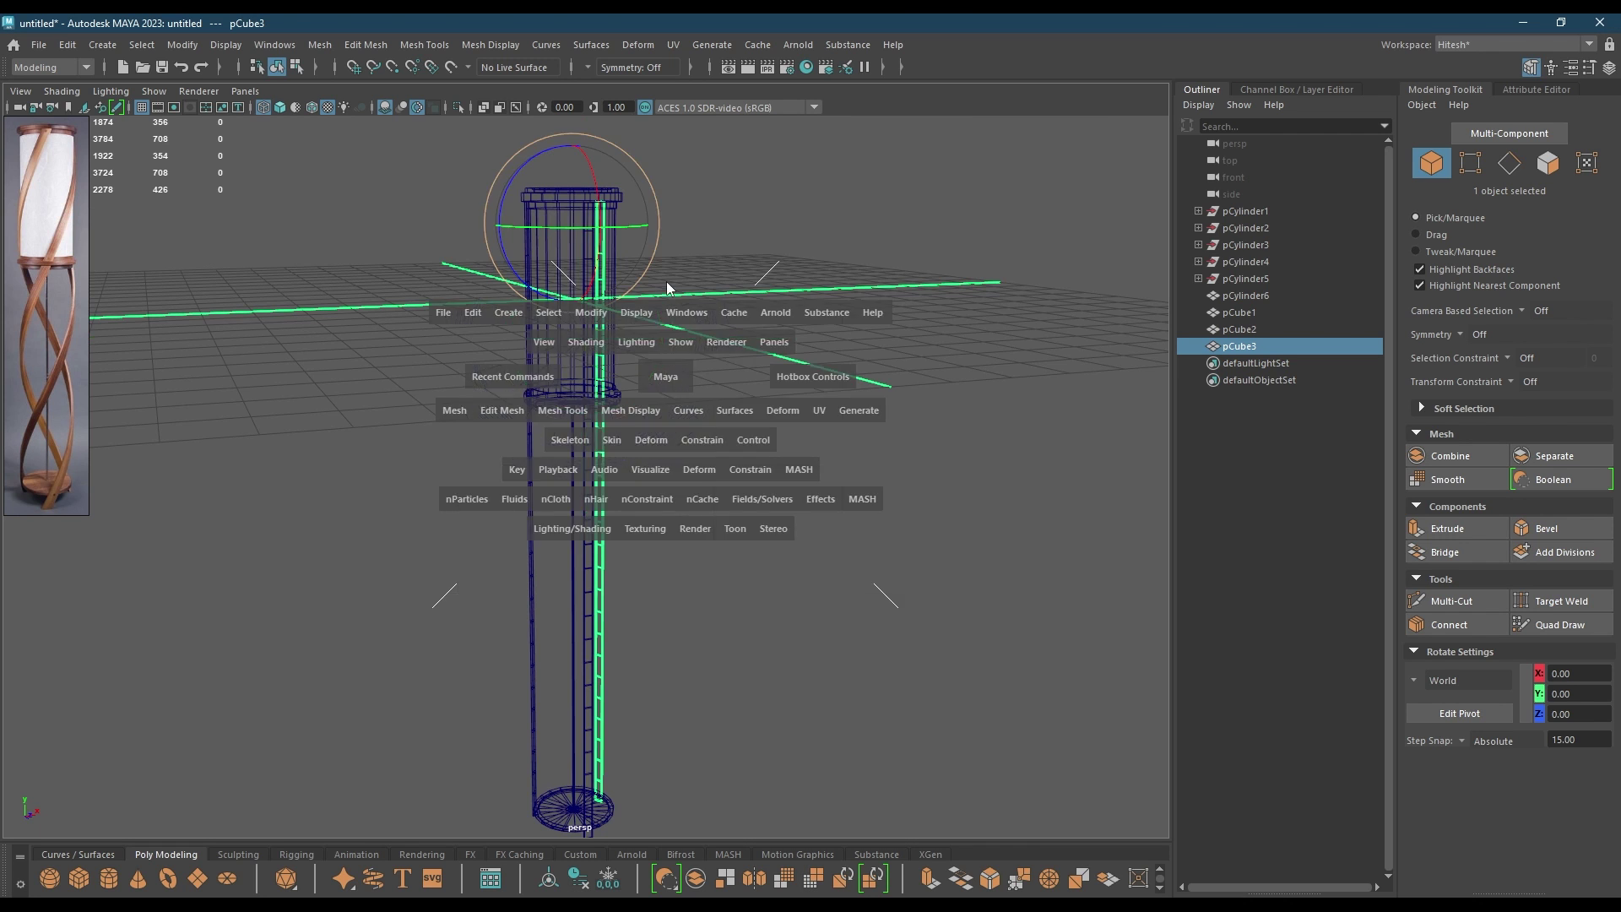
{"action": "key", "text": "w"}
{"action": "left_click_drag", "start_coordinate": [695, 417], "coordinate": [319, 521], "text": "alt"}
{"action": "left_click_drag", "start_coordinate": [564, 635], "coordinate": [699, 416], "text": "alt"}
{"action": "left_click", "coordinate": [486, 646], "text": "ctrl"}
{"action": "right_click_drag", "start_coordinate": [702, 404], "coordinate": [815, 770], "text": "shift"}
{"action": "key", "text": "f"}
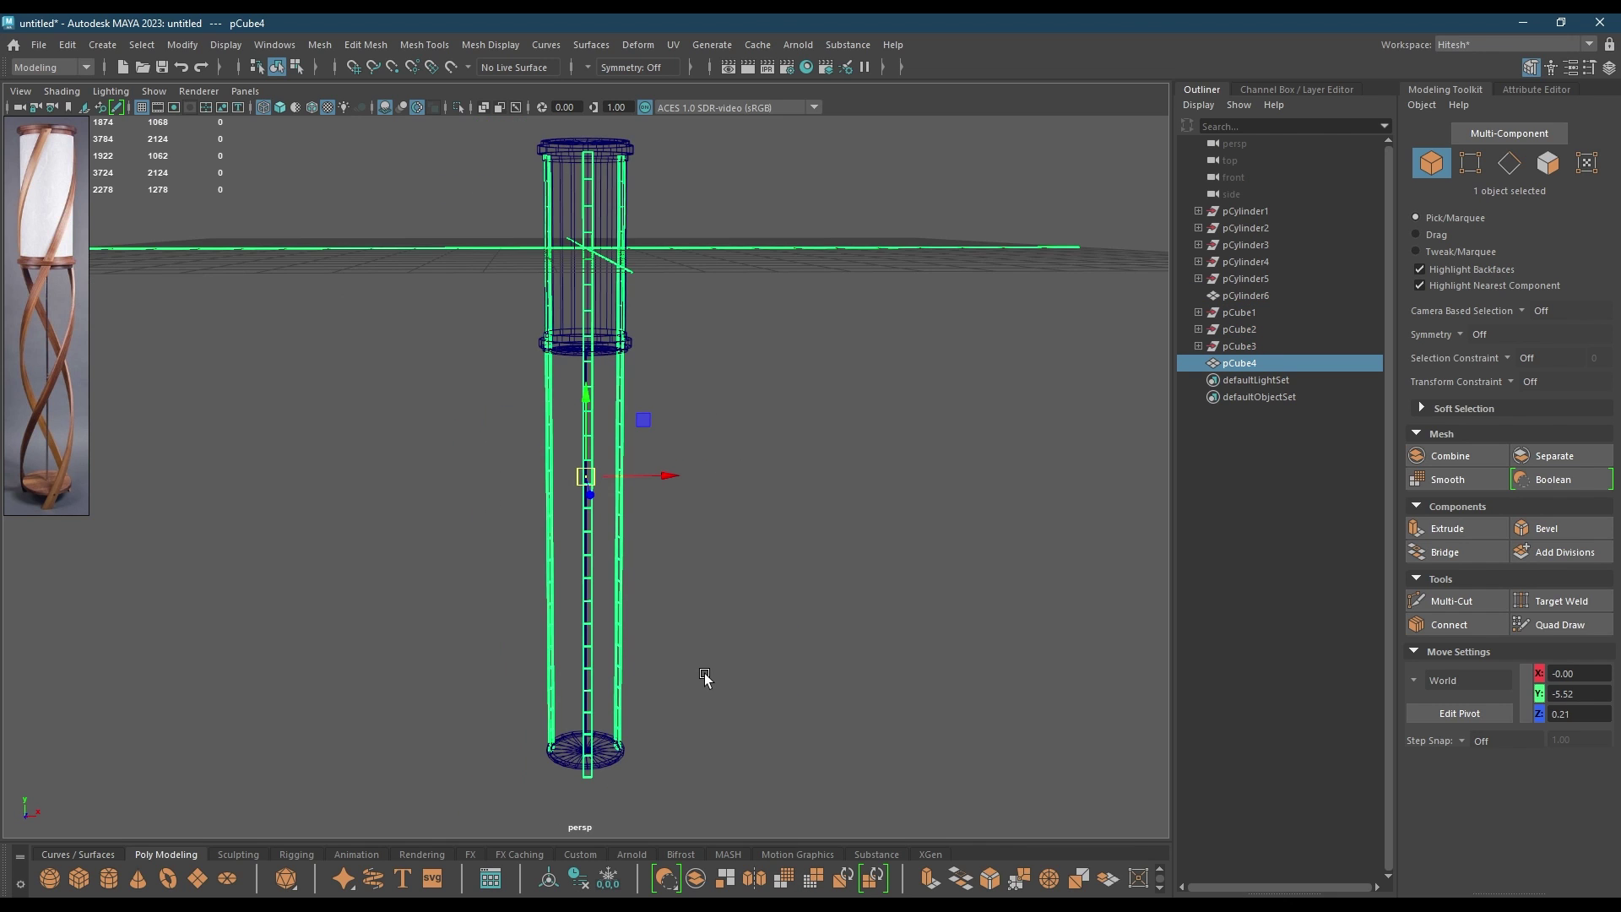
- Return to shaded display and apply a nonlinear Twist deformer to the combined bars
{"action": "key", "text": "6"}
{"action": "left_click", "coordinate": [767, 459]}
{"action": "mouse_move", "coordinate": [767, 460]}
{"action": "left_mouse_down", "text": "alt"}
{"action": "mouse_move", "coordinate": [782, 445]}
{"action": "mouse_move", "coordinate": [778, 550]}
{"action": "mouse_move", "coordinate": [759, 524]}
{"action": "left_mouse_up", "text": "alt"}
{"action": "left_click", "coordinate": [615, 329]}
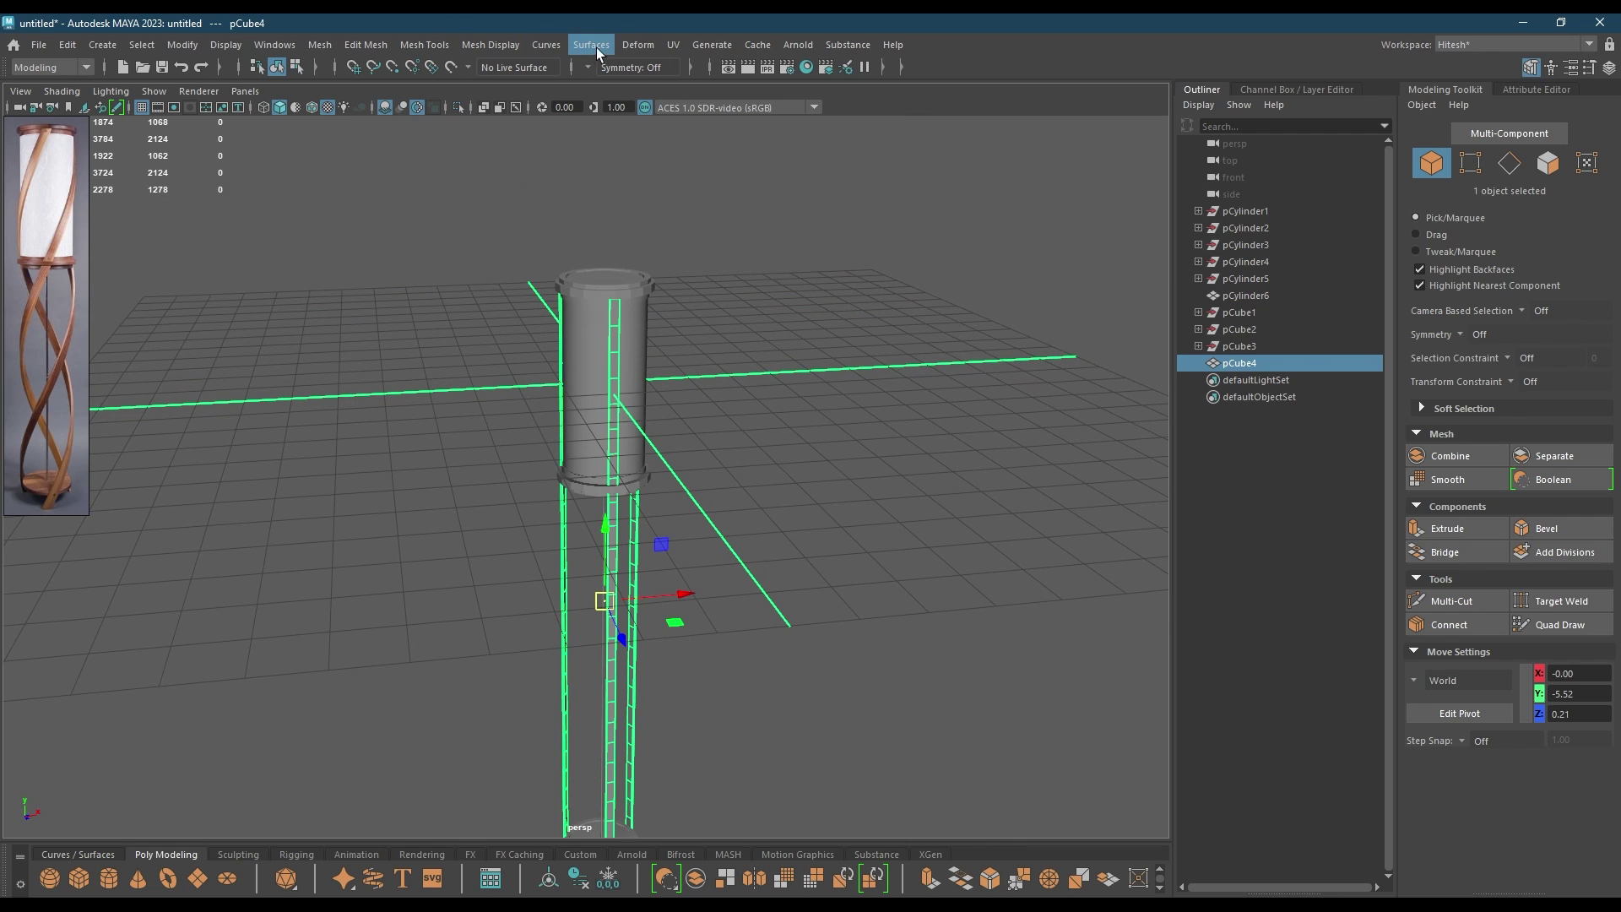
{"action": "left_click", "coordinate": [627, 43]}
{"action": "mouse_move", "coordinate": [802, 352]}
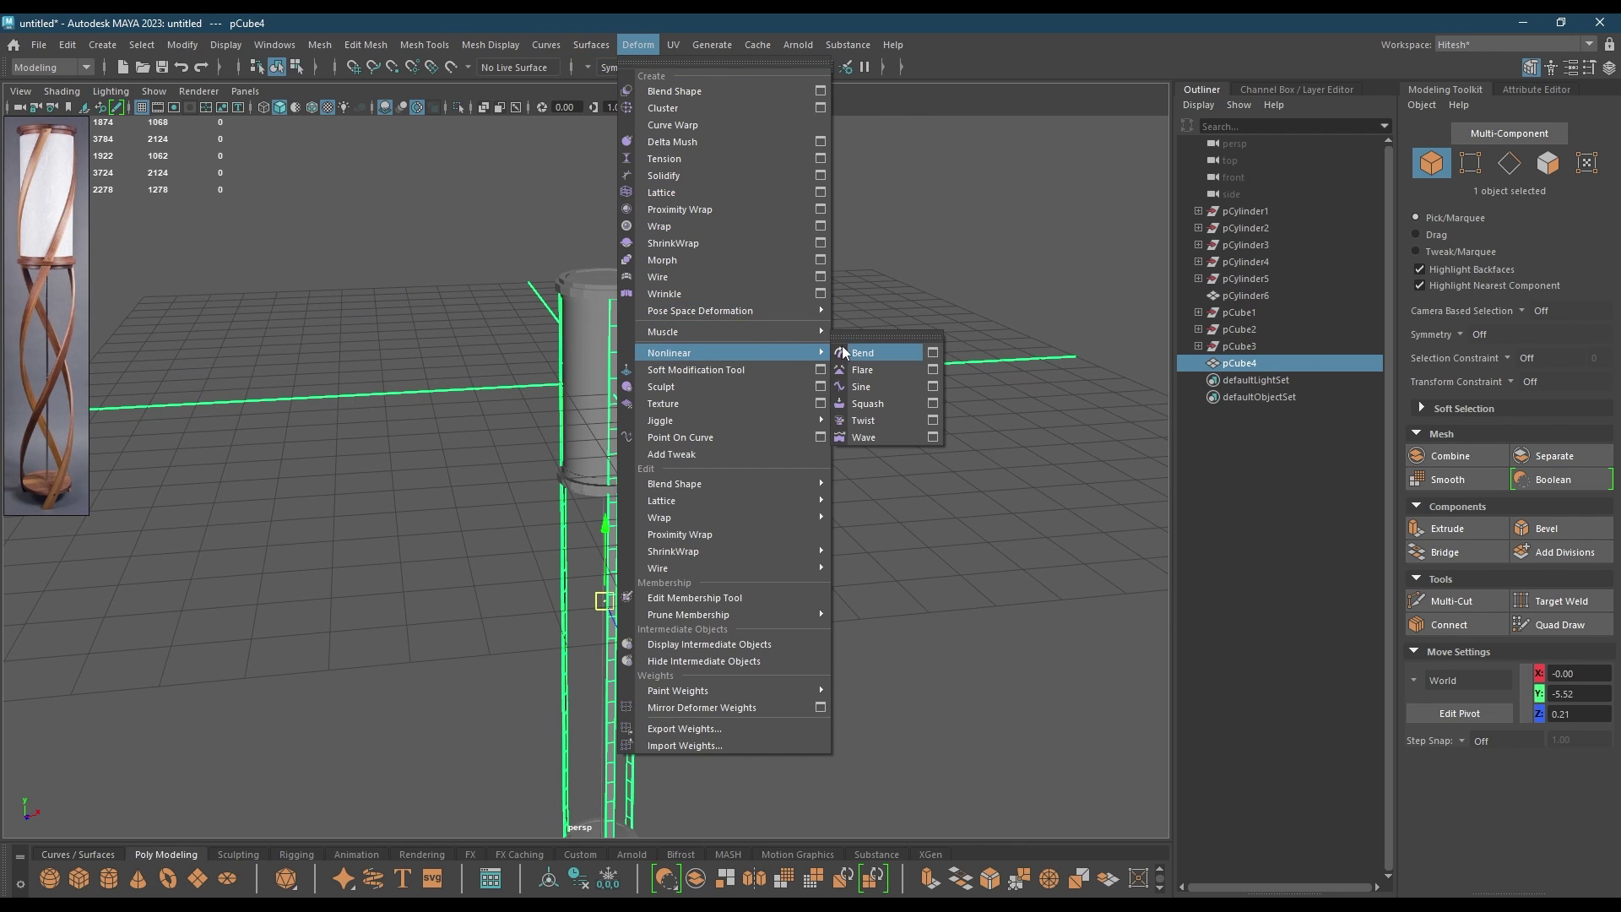
{"action": "left_click", "coordinate": [878, 415]}
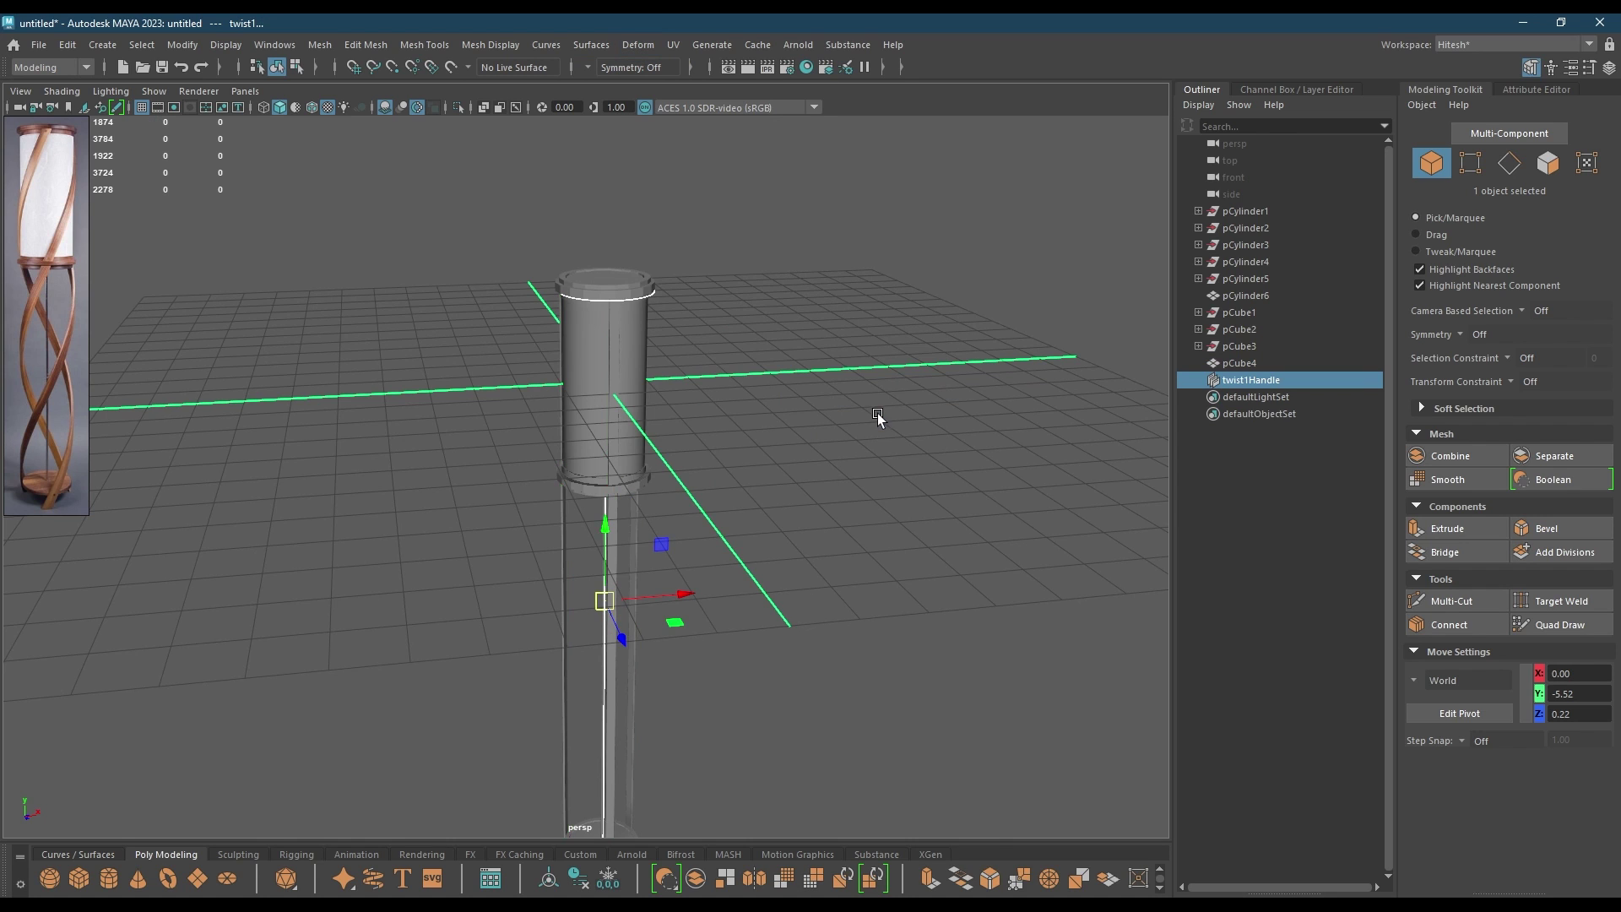
- Turn on wireframe on shaded display so the bars' subdivisions show in the perspective view
{"action": "left_click_drag", "start_coordinate": [879, 417], "coordinate": [804, 230], "text": "alt"}
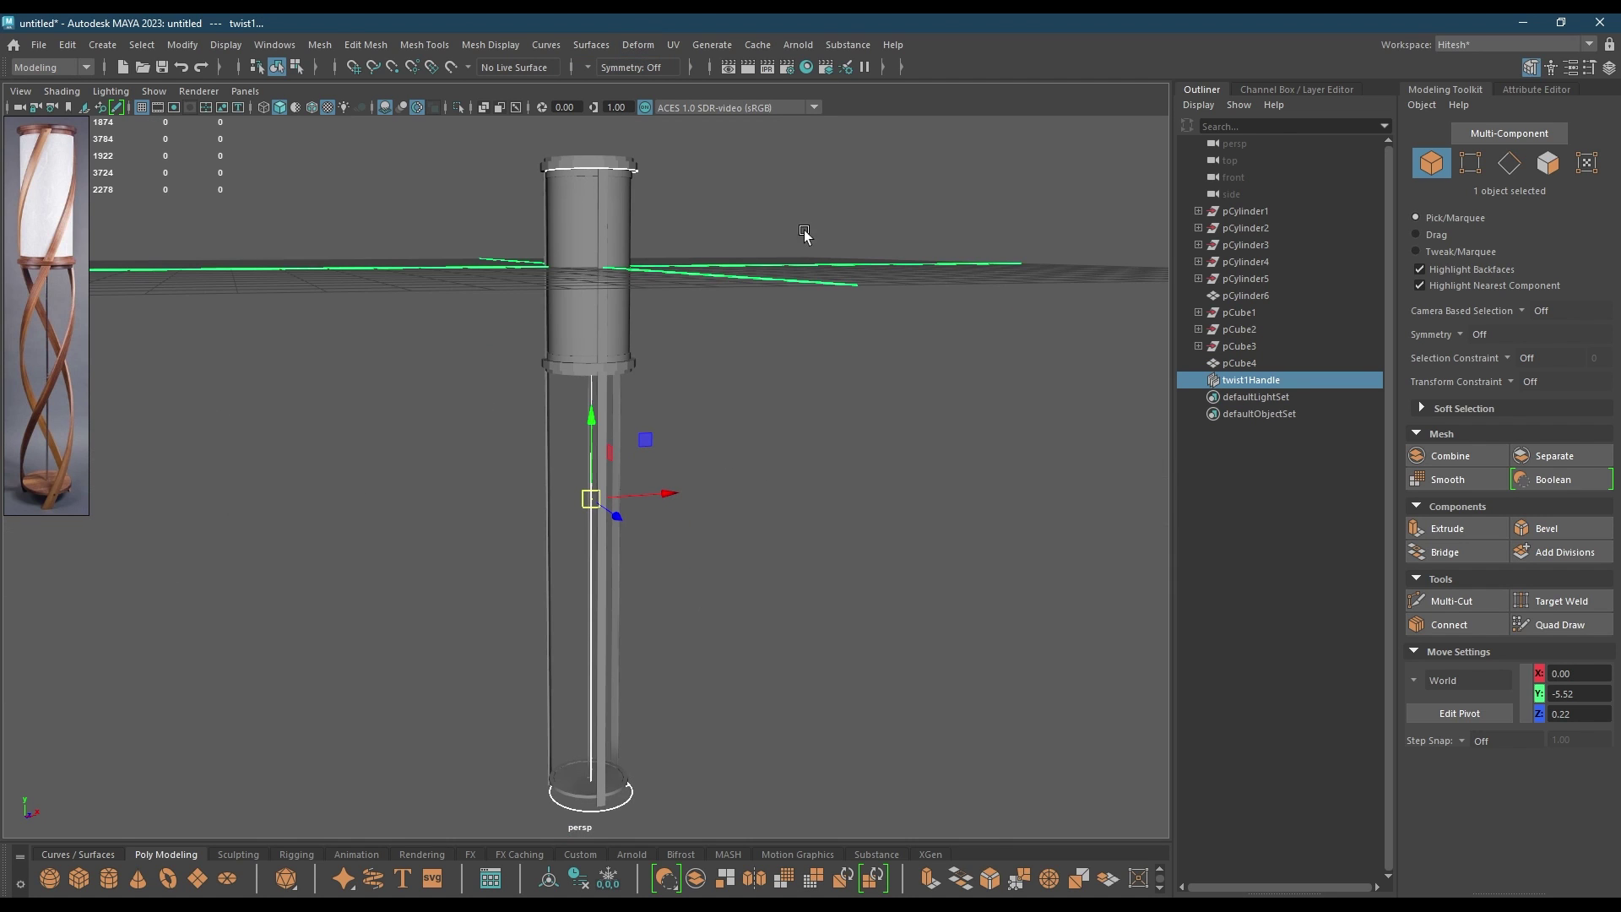
{"action": "left_click", "coordinate": [314, 119]}
{"action": "left_click", "coordinate": [320, 108]}
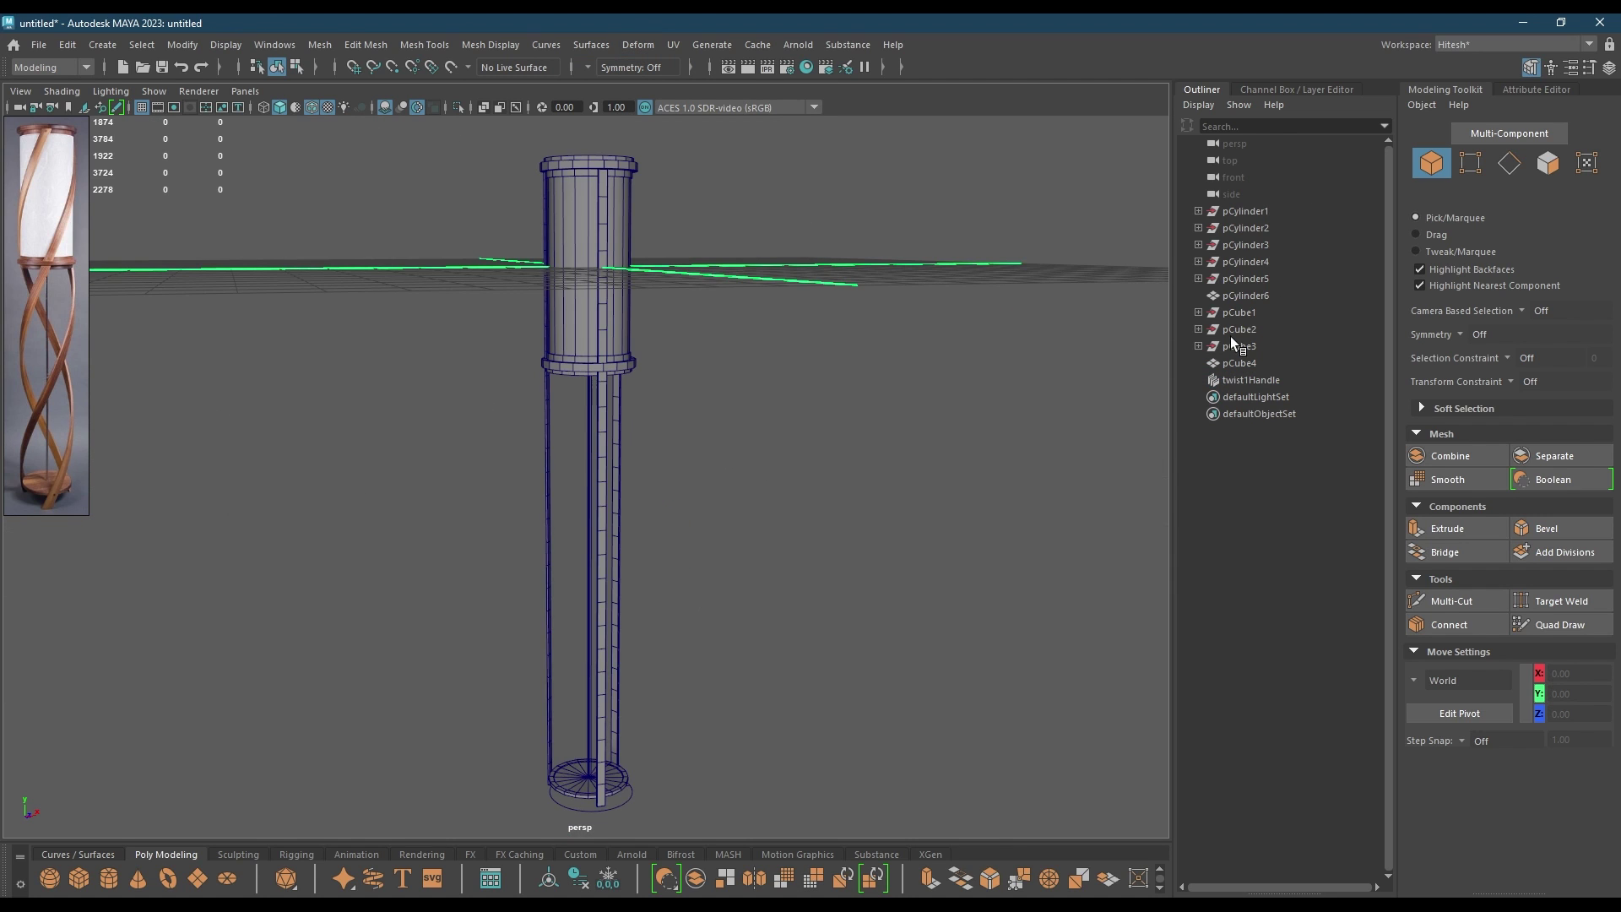
- Set the start angle of the bars' twist deformer to 360
{"action": "left_click", "coordinate": [1250, 381]}
{"action": "left_click", "coordinate": [1535, 89]}
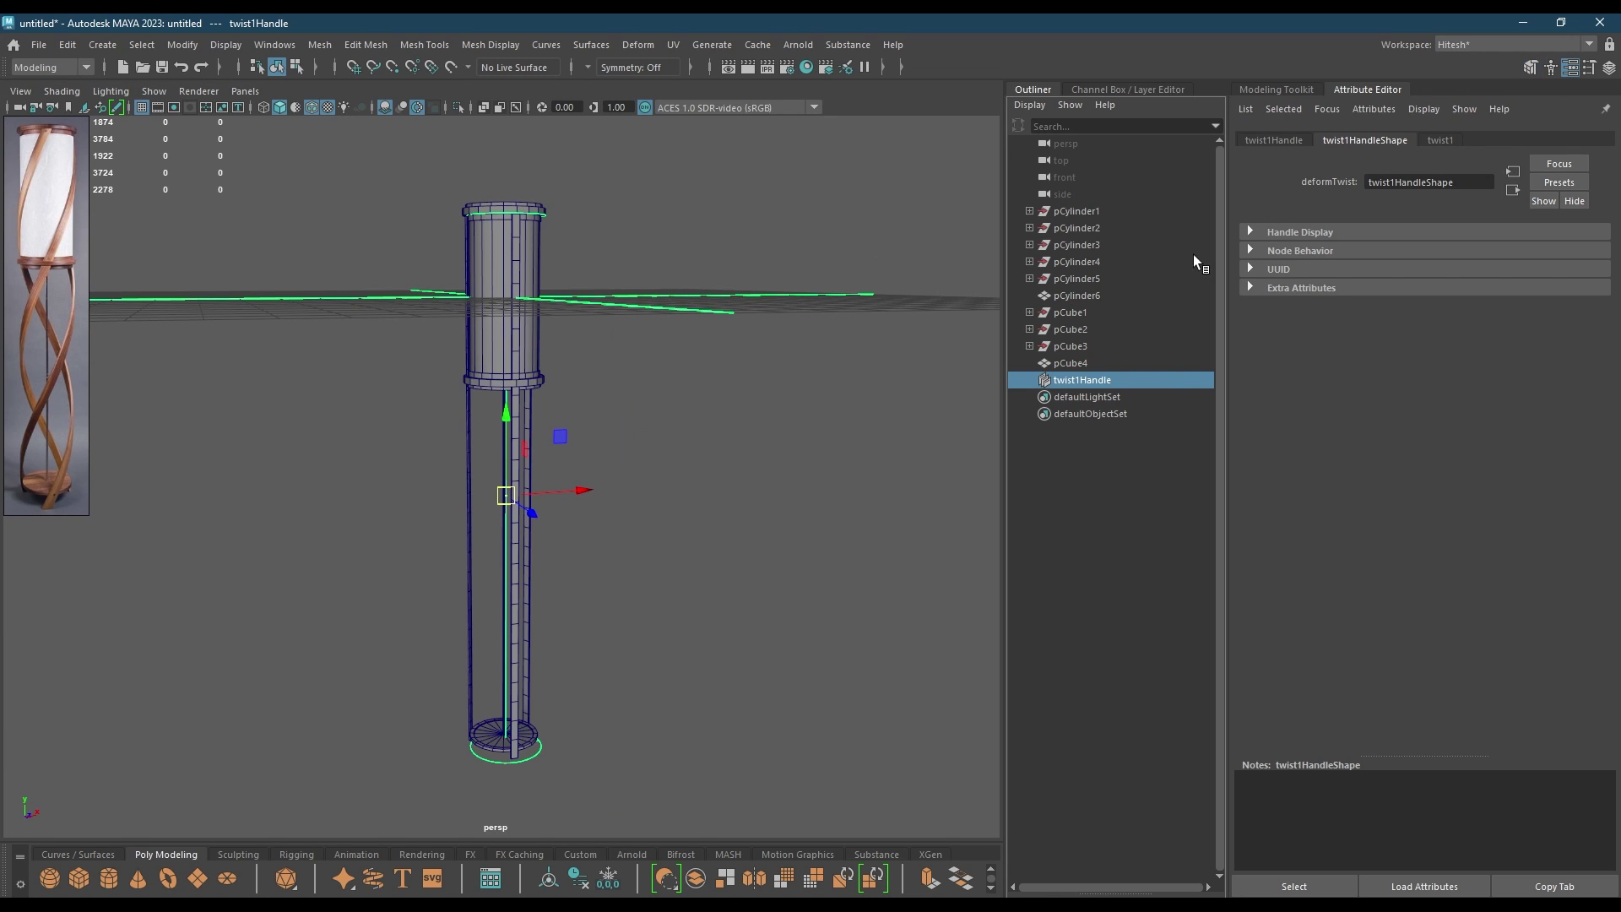
{"action": "left_click", "coordinate": [1438, 140]}
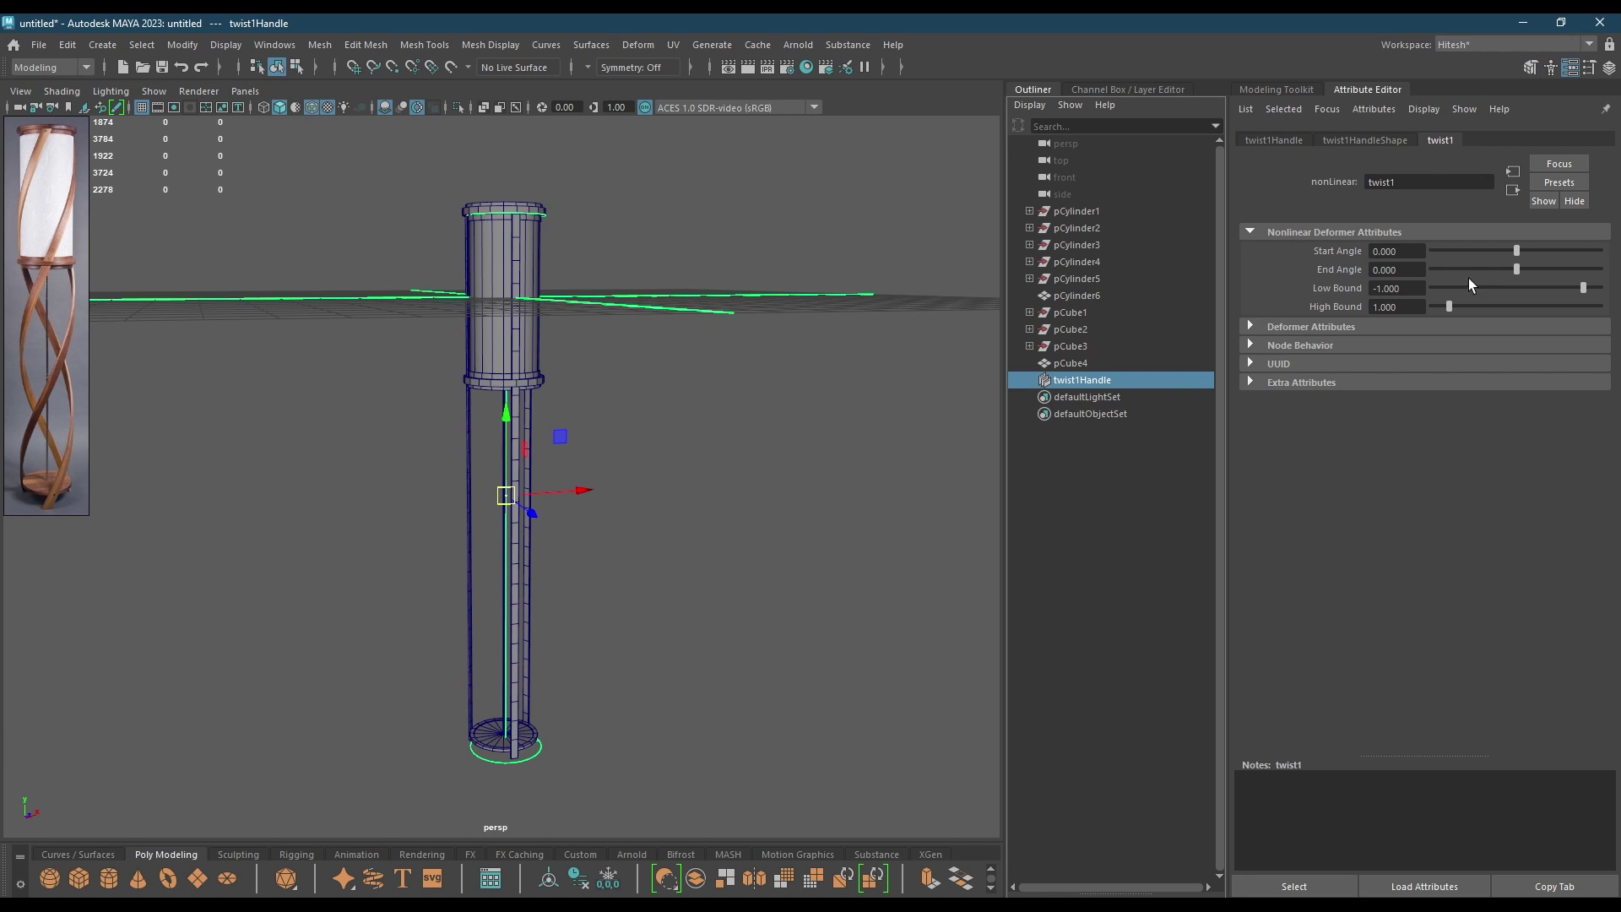
{"action": "left_click_drag", "start_coordinate": [1517, 251], "coordinate": [1576, 251]}
{"action": "left_click", "coordinate": [1397, 252]}
{"action": "type", "text": "360"}
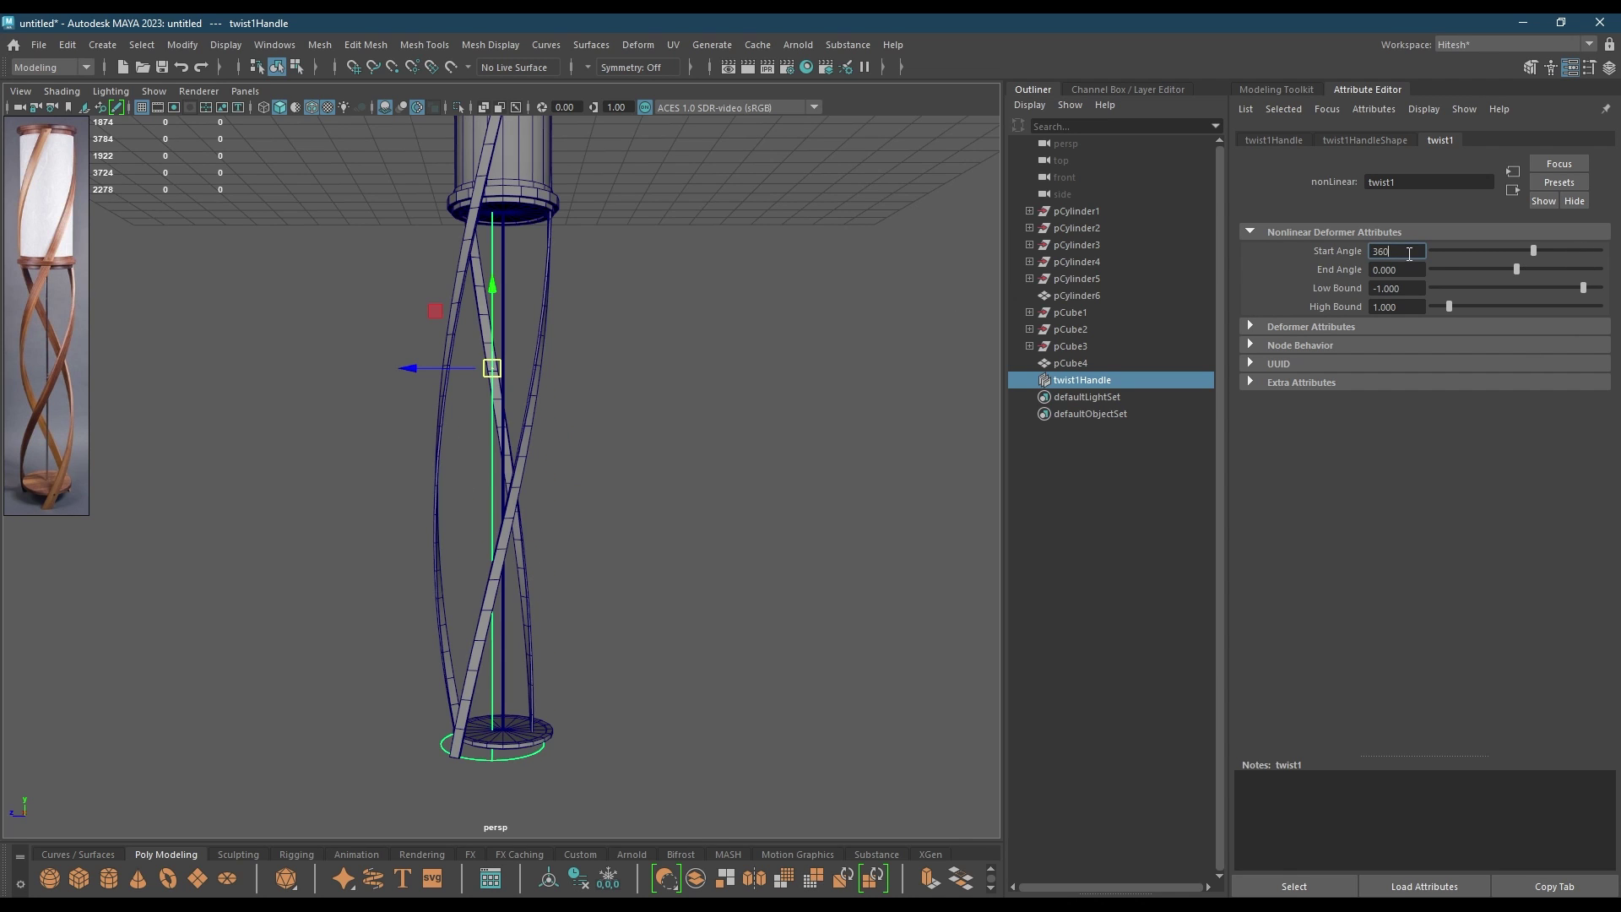
{"action": "key", "text": "Return"}
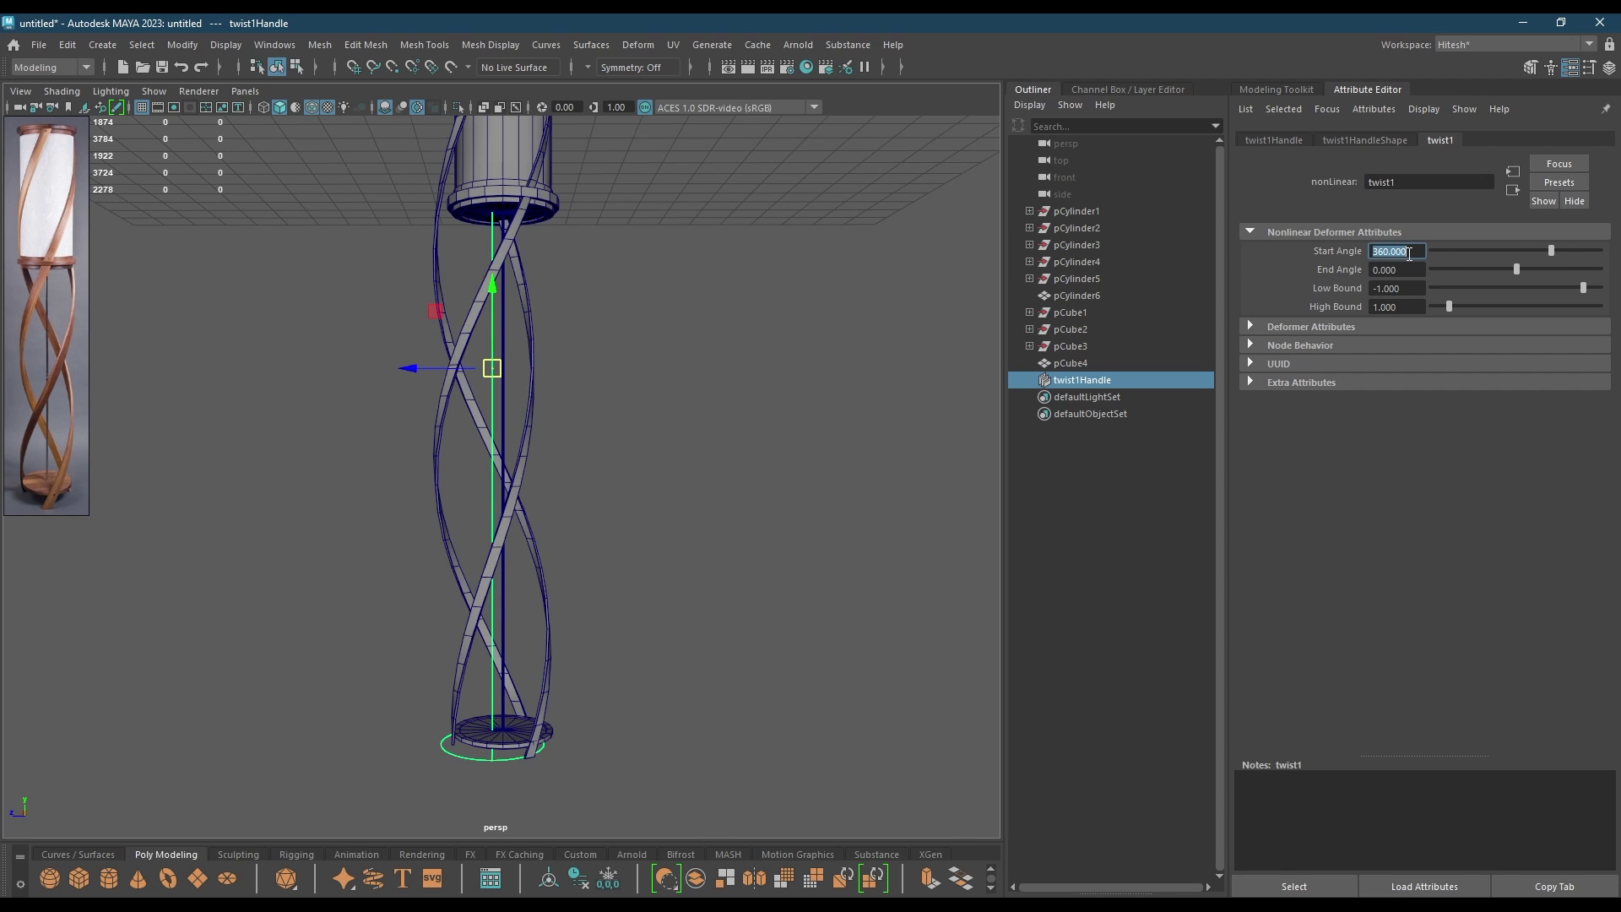
- In the wireframe top view, move the twist handle along Z toward the lamp's centre
{"action": "left_click_drag", "start_coordinate": [640, 329], "coordinate": [662, 341], "text": "alt"}
{"action": "middle_click_drag", "start_coordinate": [662, 340], "coordinate": [651, 438], "text": "alt"}
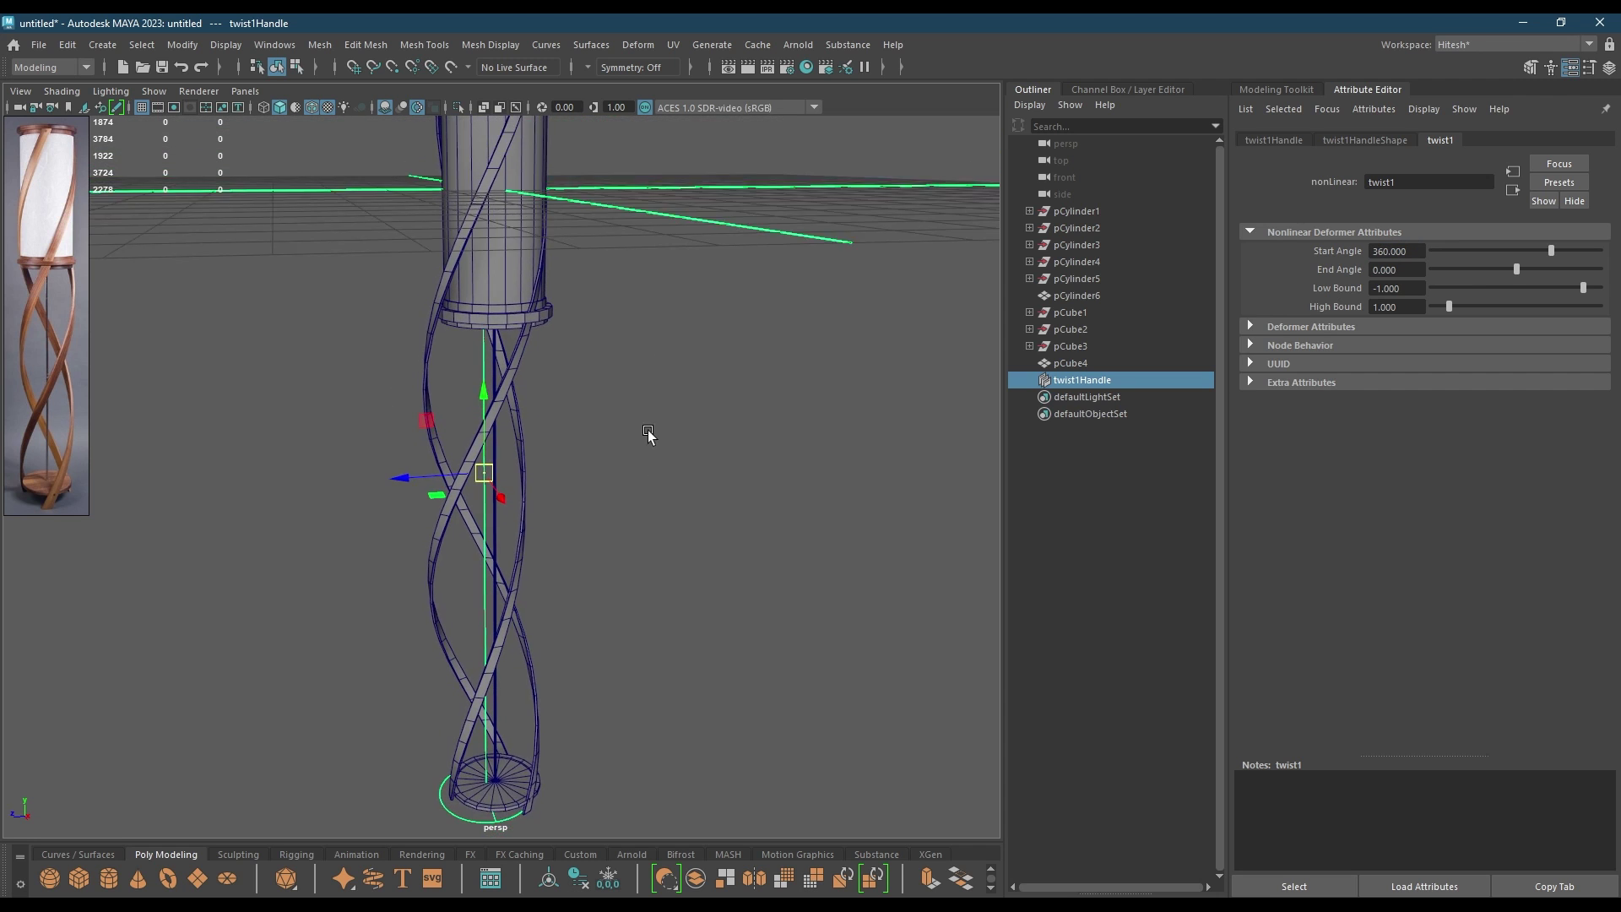
{"action": "left_click_drag", "start_coordinate": [651, 438], "coordinate": [705, 391], "text": "alt"}
{"action": "middle_click_drag", "start_coordinate": [705, 391], "coordinate": [705, 358], "text": "alt"}
{"action": "left_click_drag", "start_coordinate": [705, 358], "coordinate": [541, 458], "text": "alt"}
{"action": "key", "text": "space"}
{"action": "right_click_drag", "start_coordinate": [541, 459], "coordinate": [623, 549], "text": "alt"}
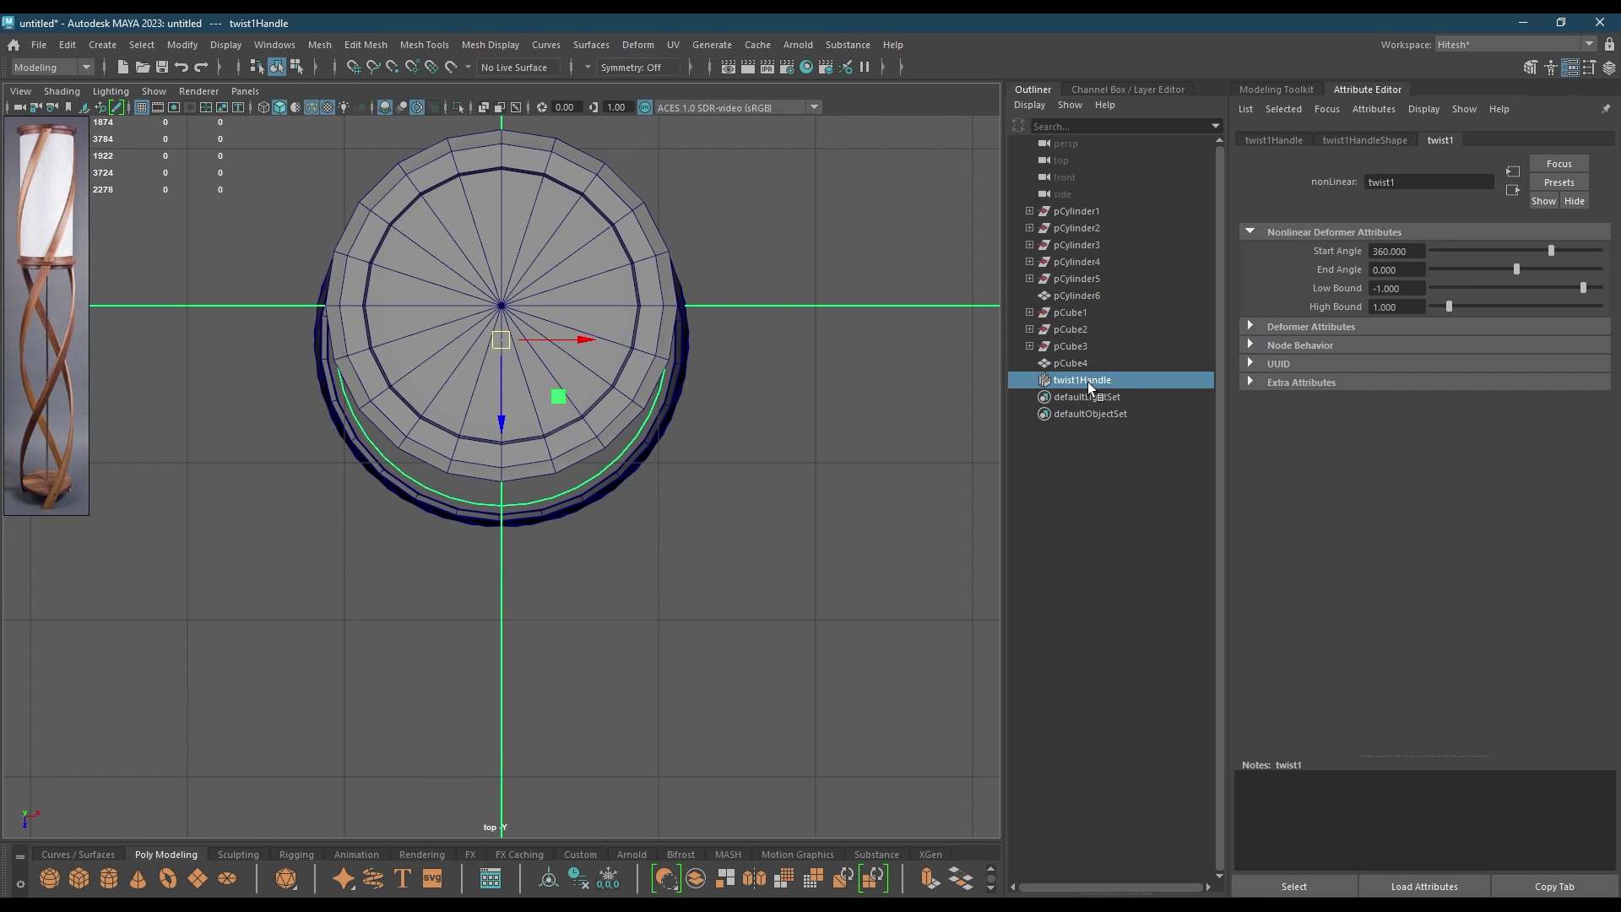
{"action": "key", "text": "4"}
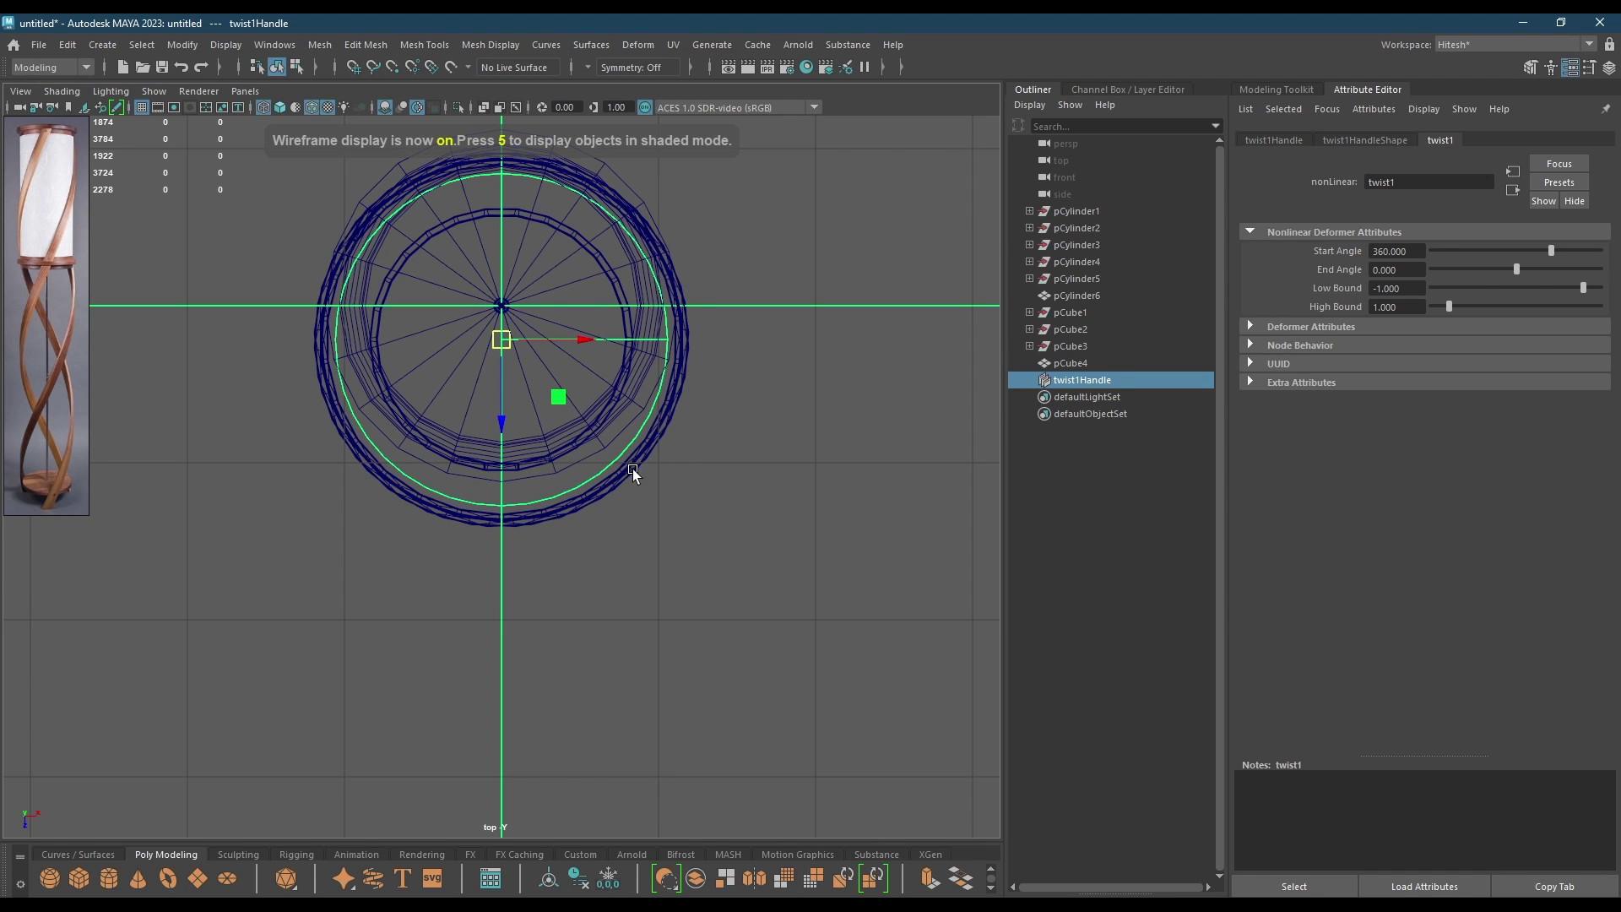
{"action": "middle_click_drag", "start_coordinate": [539, 350], "coordinate": [565, 521], "text": "alt"}
{"action": "right_click_drag", "start_coordinate": [565, 521], "coordinate": [597, 626], "text": "alt"}
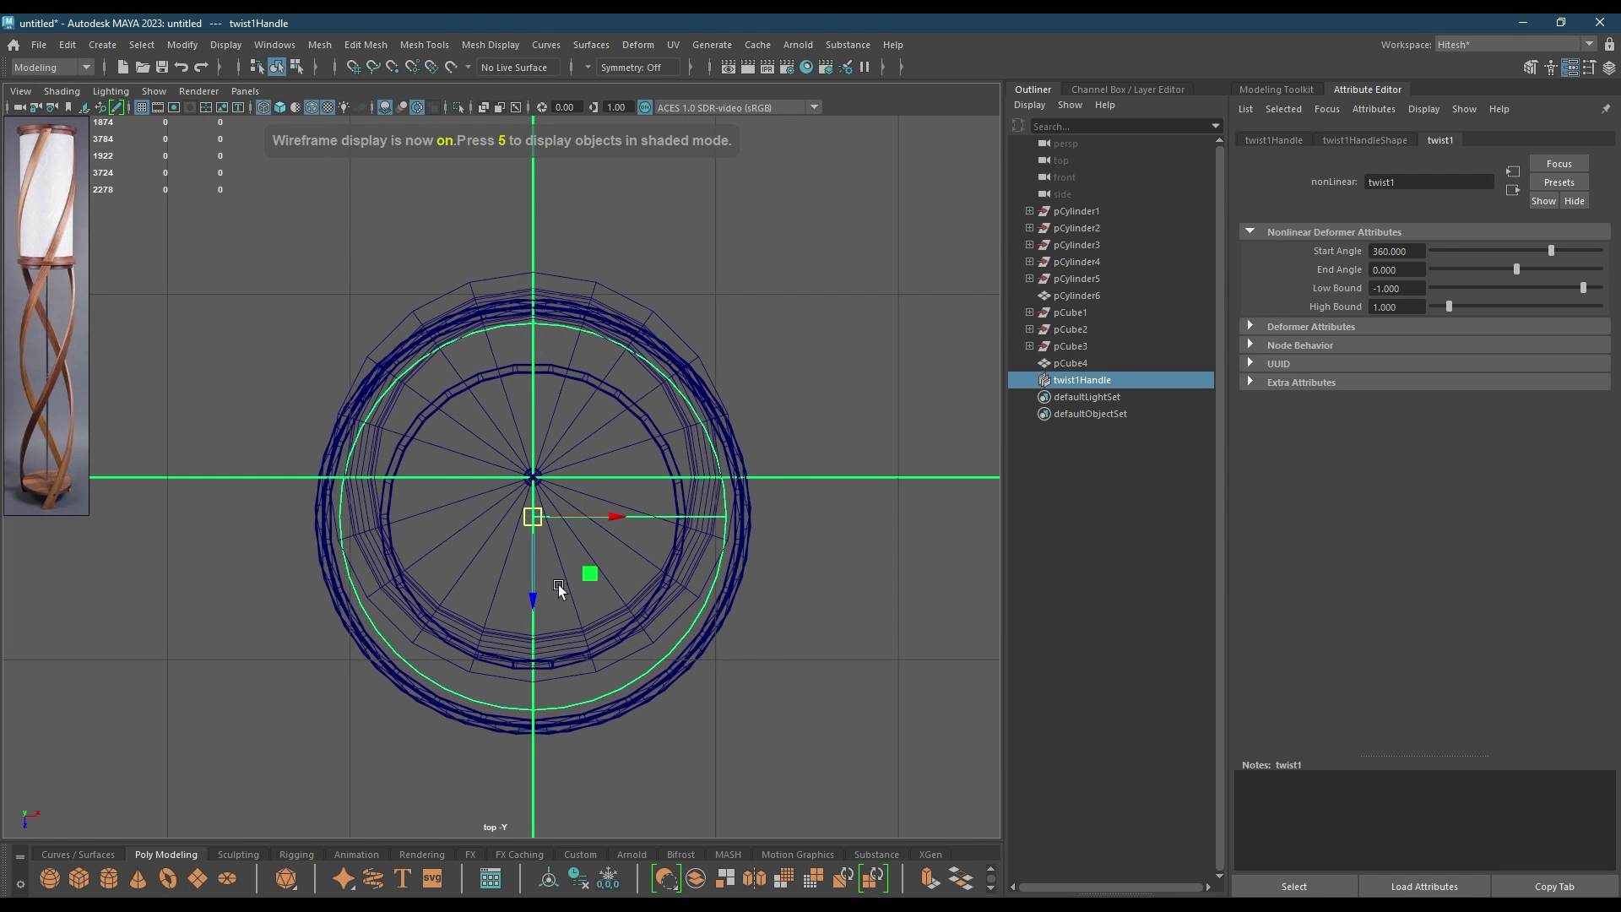
{"action": "mouse_move", "coordinate": [533, 598]}
{"action": "left_mouse_down"}
{"action": "mouse_move", "coordinate": [525, 483]}
{"action": "mouse_move", "coordinate": [717, 431]}
{"action": "mouse_move", "coordinate": [606, 662]}
{"action": "mouse_move", "coordinate": [535, 644]}
{"action": "mouse_move", "coordinate": [590, 380]}
{"action": "left_mouse_up"}
- Examine in shaded perspective how the twisted bars follow the shade rims and the base disc
{"action": "key", "text": "space"}
{"action": "key", "text": "6"}
{"action": "middle_click_drag", "start_coordinate": [620, 346], "coordinate": [647, 664], "text": "alt"}
{"action": "scroll", "coordinate": [647, 664], "scroll_direction": "up", "scroll_amount": 4}
{"action": "left_click_drag", "start_coordinate": [659, 679], "coordinate": [954, 662], "text": "alt"}
{"action": "left_click_drag", "start_coordinate": [433, 512], "coordinate": [513, 392], "text": "alt"}
- Fine-tune the twist handle's Z position against the central rod's axis in a close-up wireframe top view, and restore shaded perspective
{"action": "key", "text": "space"}
{"action": "right_click_drag", "start_coordinate": [496, 377], "coordinate": [695, 713], "text": "alt"}
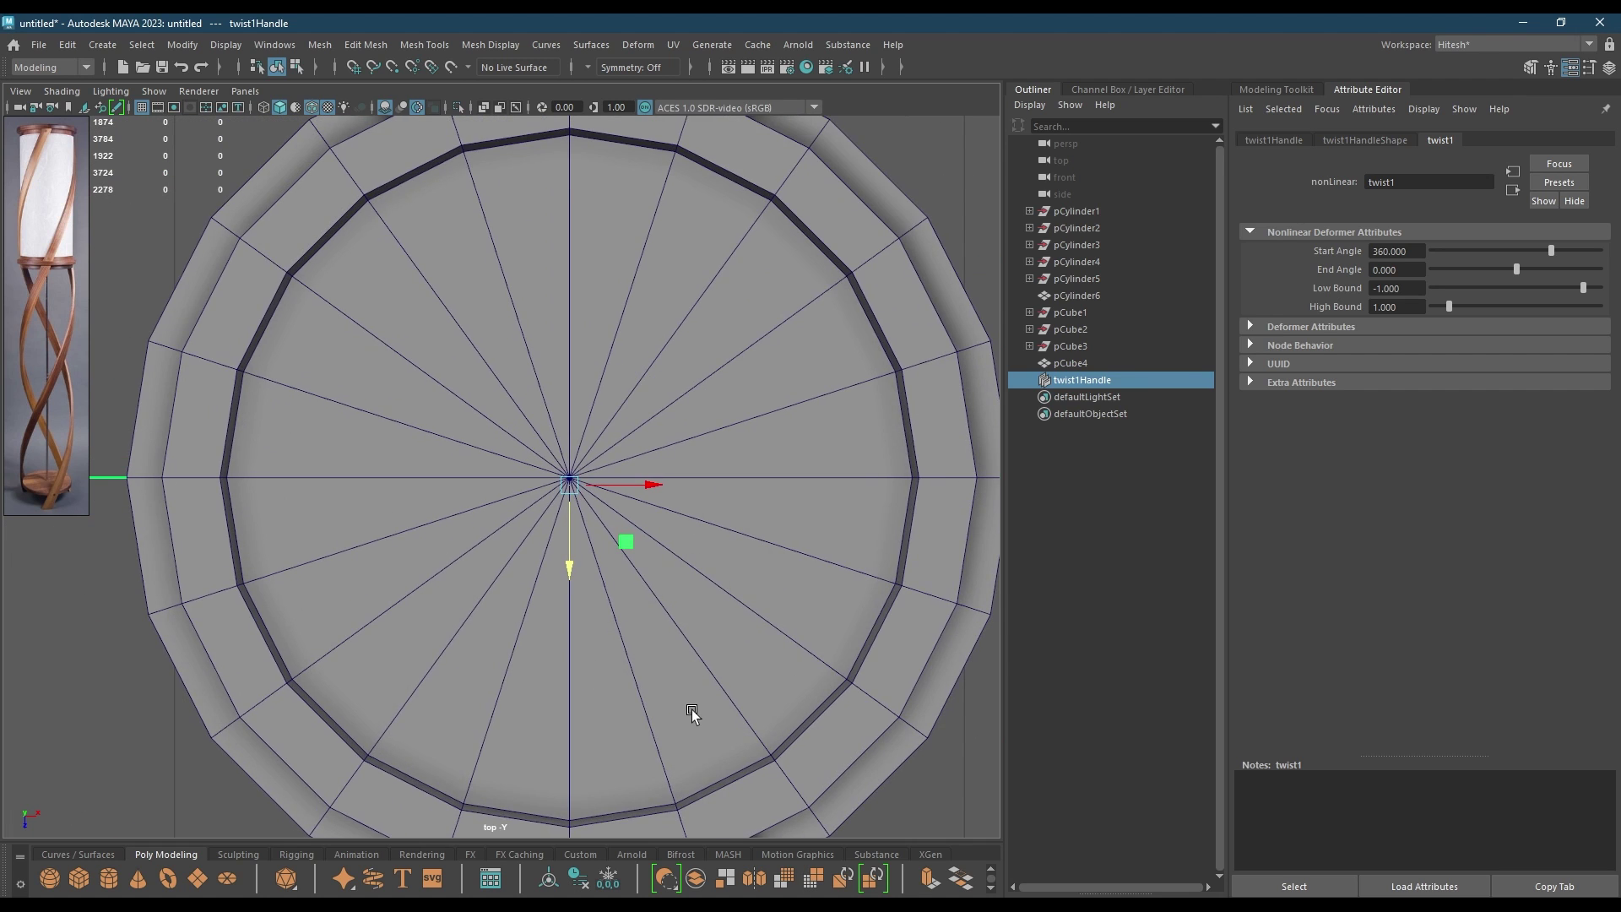
{"action": "key", "text": "4"}
{"action": "right_click_drag", "start_coordinate": [680, 548], "coordinate": [793, 831], "text": "alt"}
{"action": "middle_click_drag", "start_coordinate": [747, 626], "coordinate": [394, 701], "text": "alt"}
{"action": "right_click_drag", "start_coordinate": [395, 702], "coordinate": [473, 777], "text": "alt"}
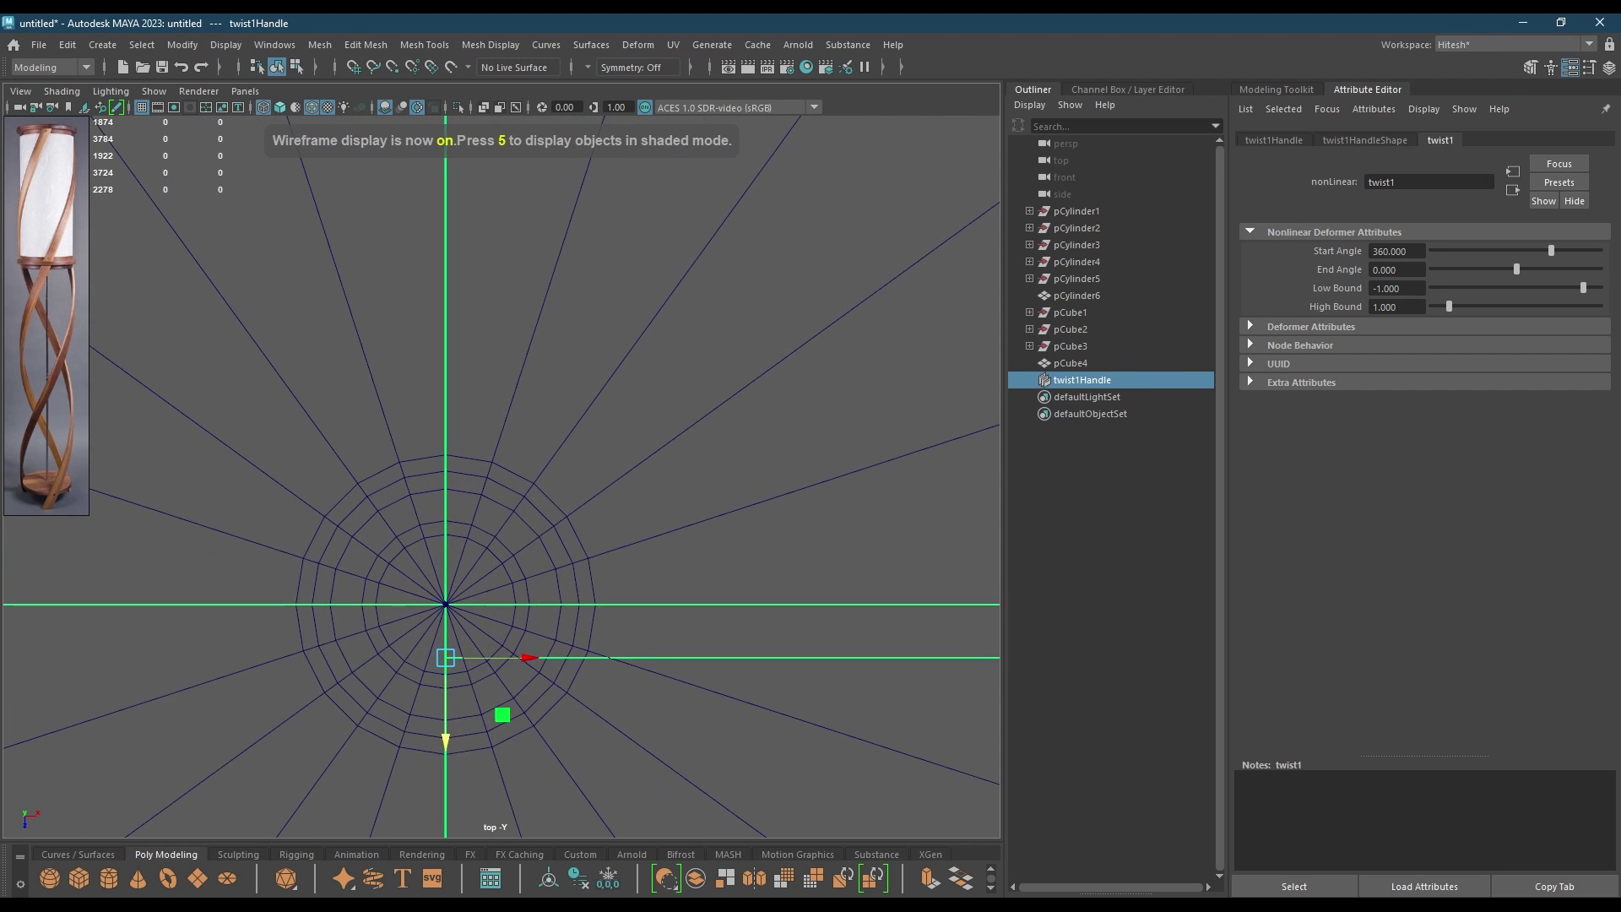
{"action": "left_click_drag", "start_coordinate": [438, 726], "coordinate": [449, 688]}
{"action": "left_click_drag", "start_coordinate": [496, 632], "coordinate": [484, 657], "text": "alt"}
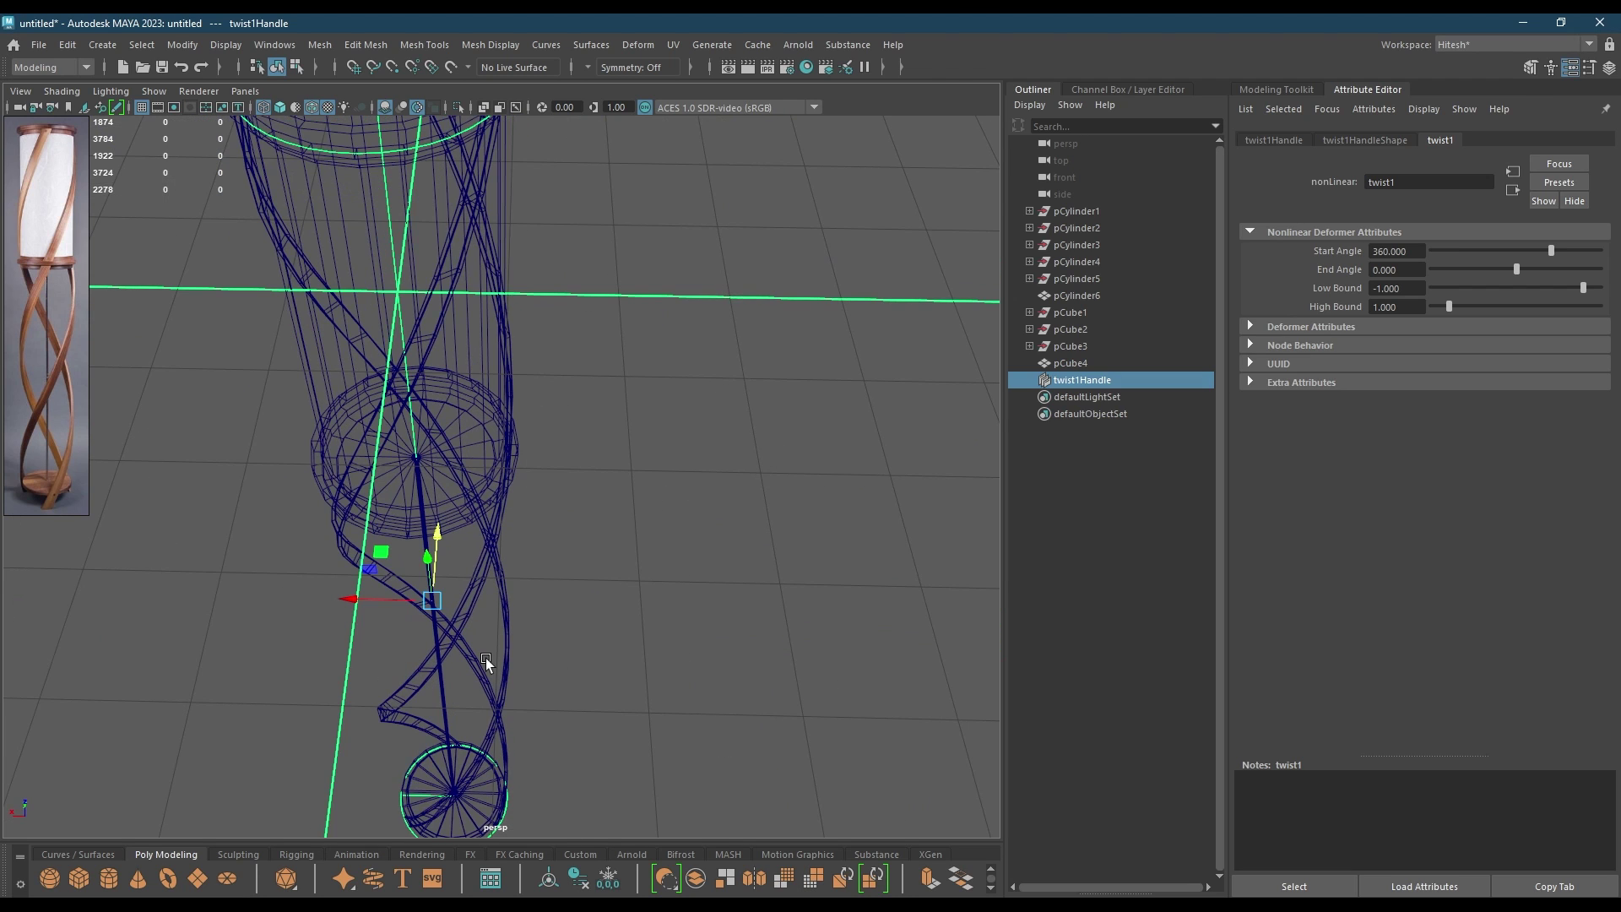
{"action": "key", "text": "6"}
{"action": "mouse_move", "coordinate": [460, 576]}
{"action": "left_mouse_down", "text": "alt"}
{"action": "mouse_move", "coordinate": [662, 548]}
{"action": "mouse_move", "coordinate": [743, 554]}
{"action": "mouse_move", "coordinate": [583, 574]}
{"action": "mouse_move", "coordinate": [752, 556]}
{"action": "mouse_move", "coordinate": [743, 644]}
{"action": "mouse_move", "coordinate": [630, 275]}
{"action": "mouse_move", "coordinate": [603, 694]}
{"action": "mouse_move", "coordinate": [483, 530]}
{"action": "left_mouse_up", "text": "alt"}
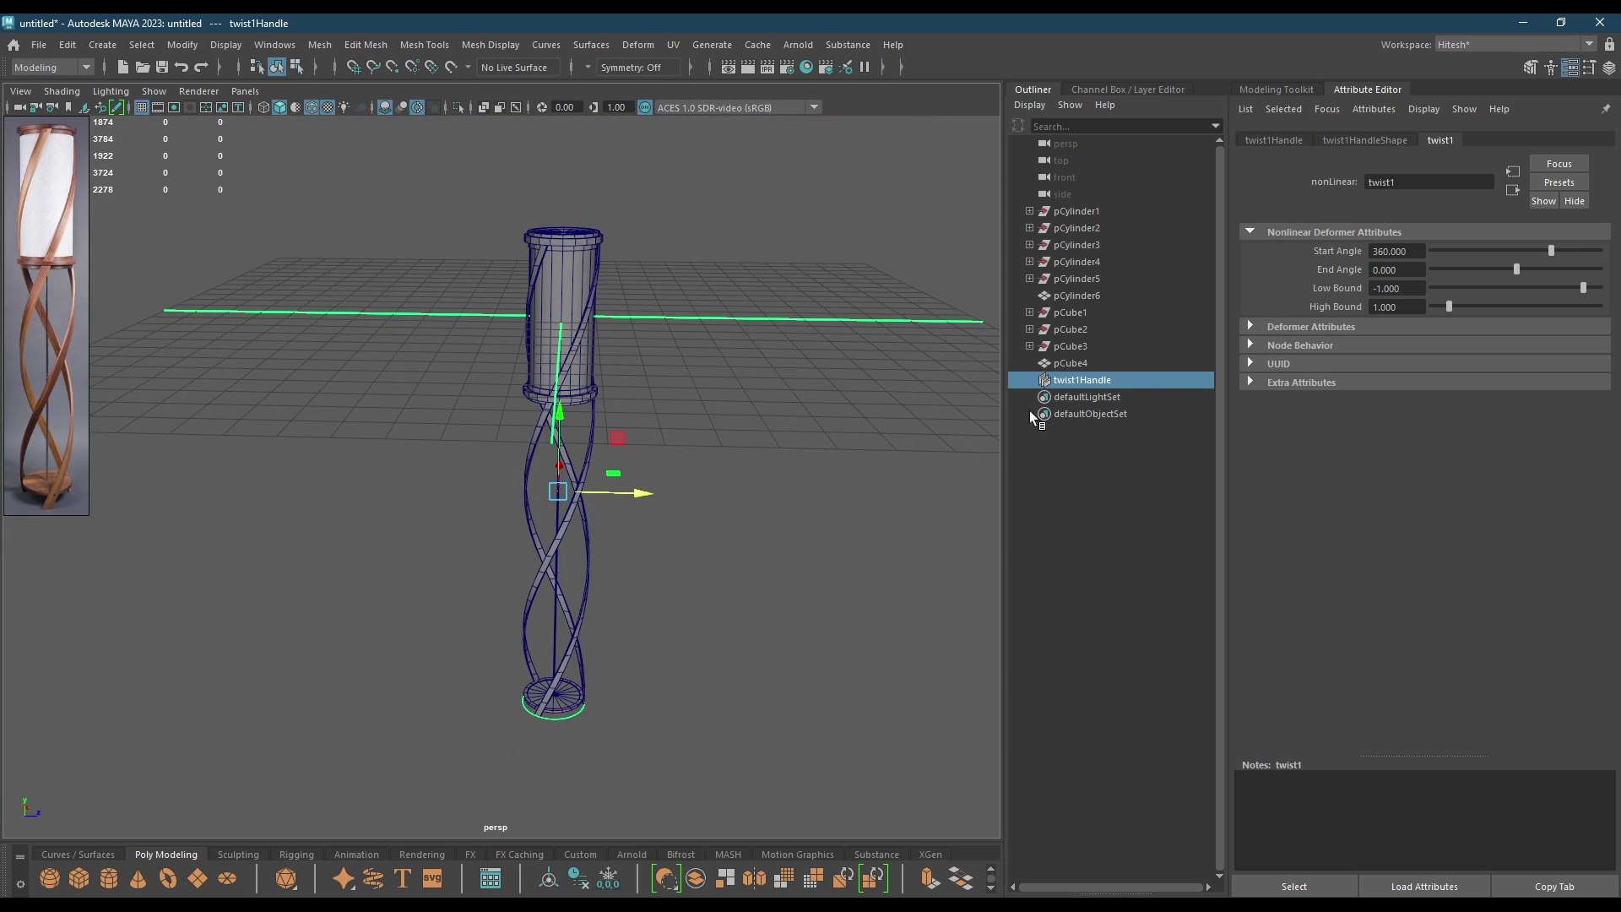
- Delete the construction history of all lamp parts so the twist is baked into the strips
{"action": "left_click_drag", "start_coordinate": [710, 236], "coordinate": [278, 716]}
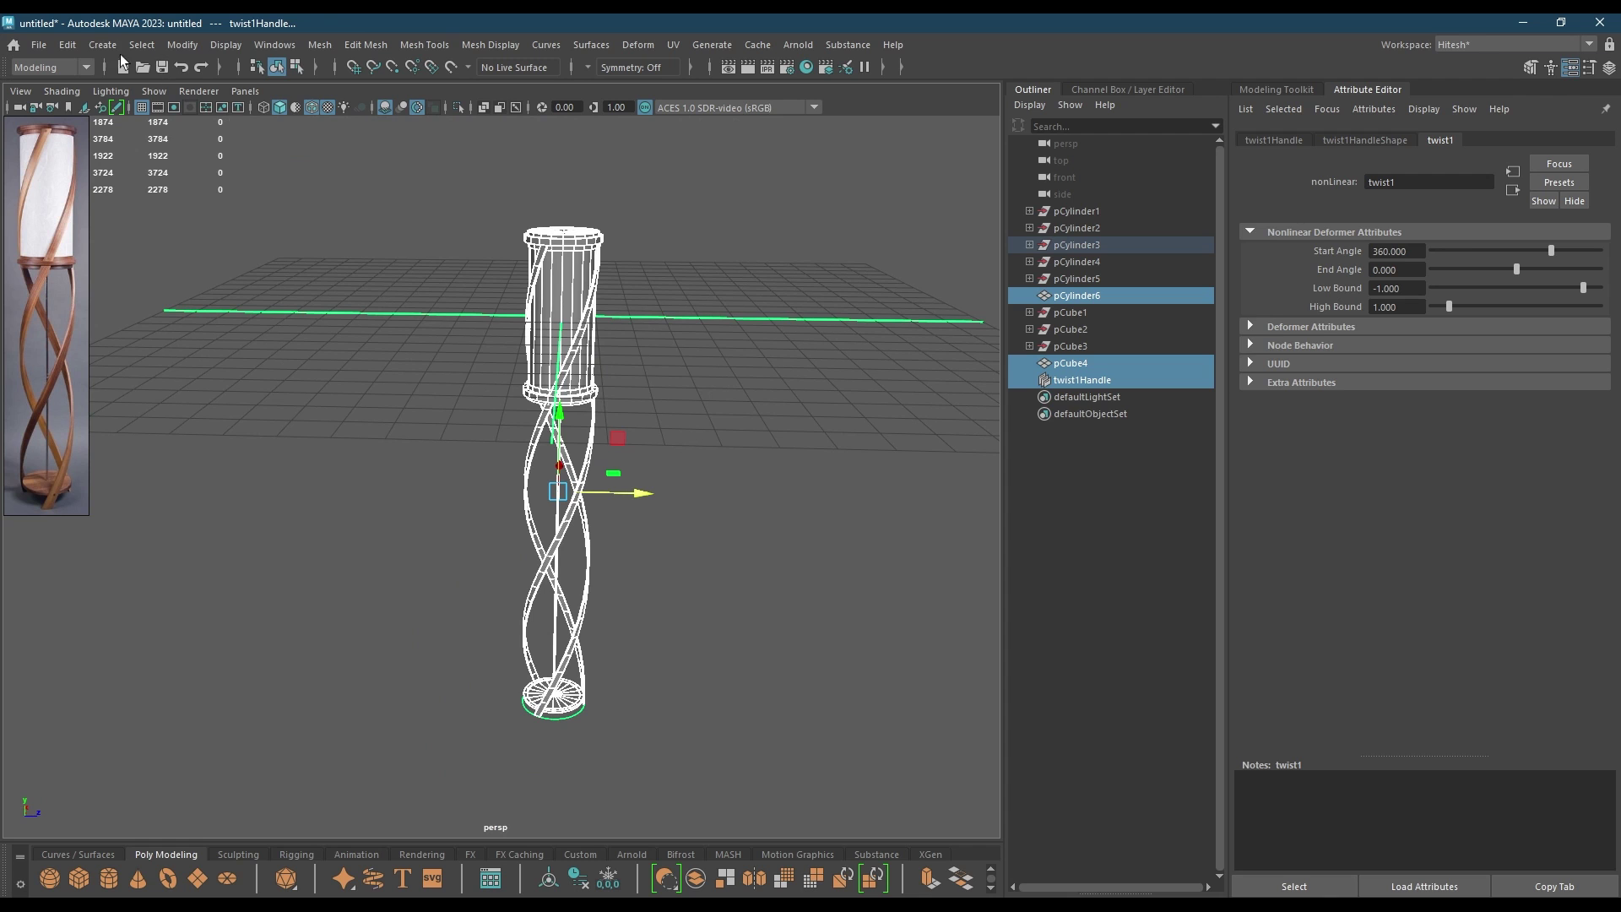
{"action": "left_click", "coordinate": [67, 45]}
{"action": "mouse_move", "coordinate": [180, 239]}
{"action": "left_click", "coordinate": [382, 241]}
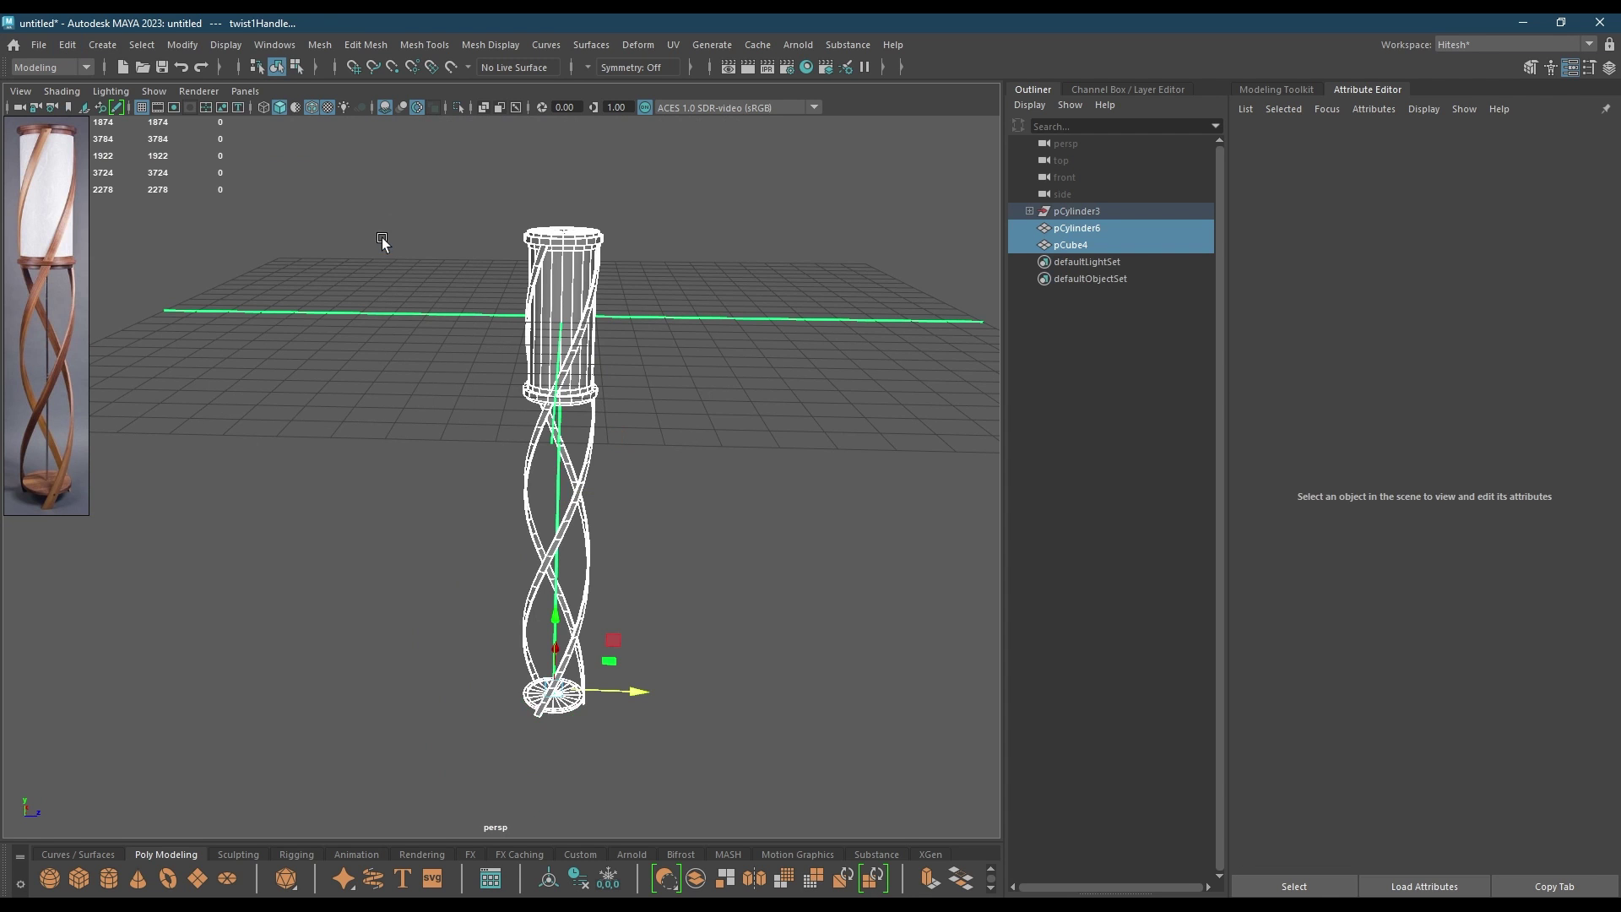
{"action": "left_click", "coordinate": [753, 380]}
- Hide everything except the base disc and frame the disc in the perspective view
{"action": "left_click_drag", "start_coordinate": [622, 482], "coordinate": [585, 605], "text": "alt"}
{"action": "left_click", "coordinate": [532, 649]}
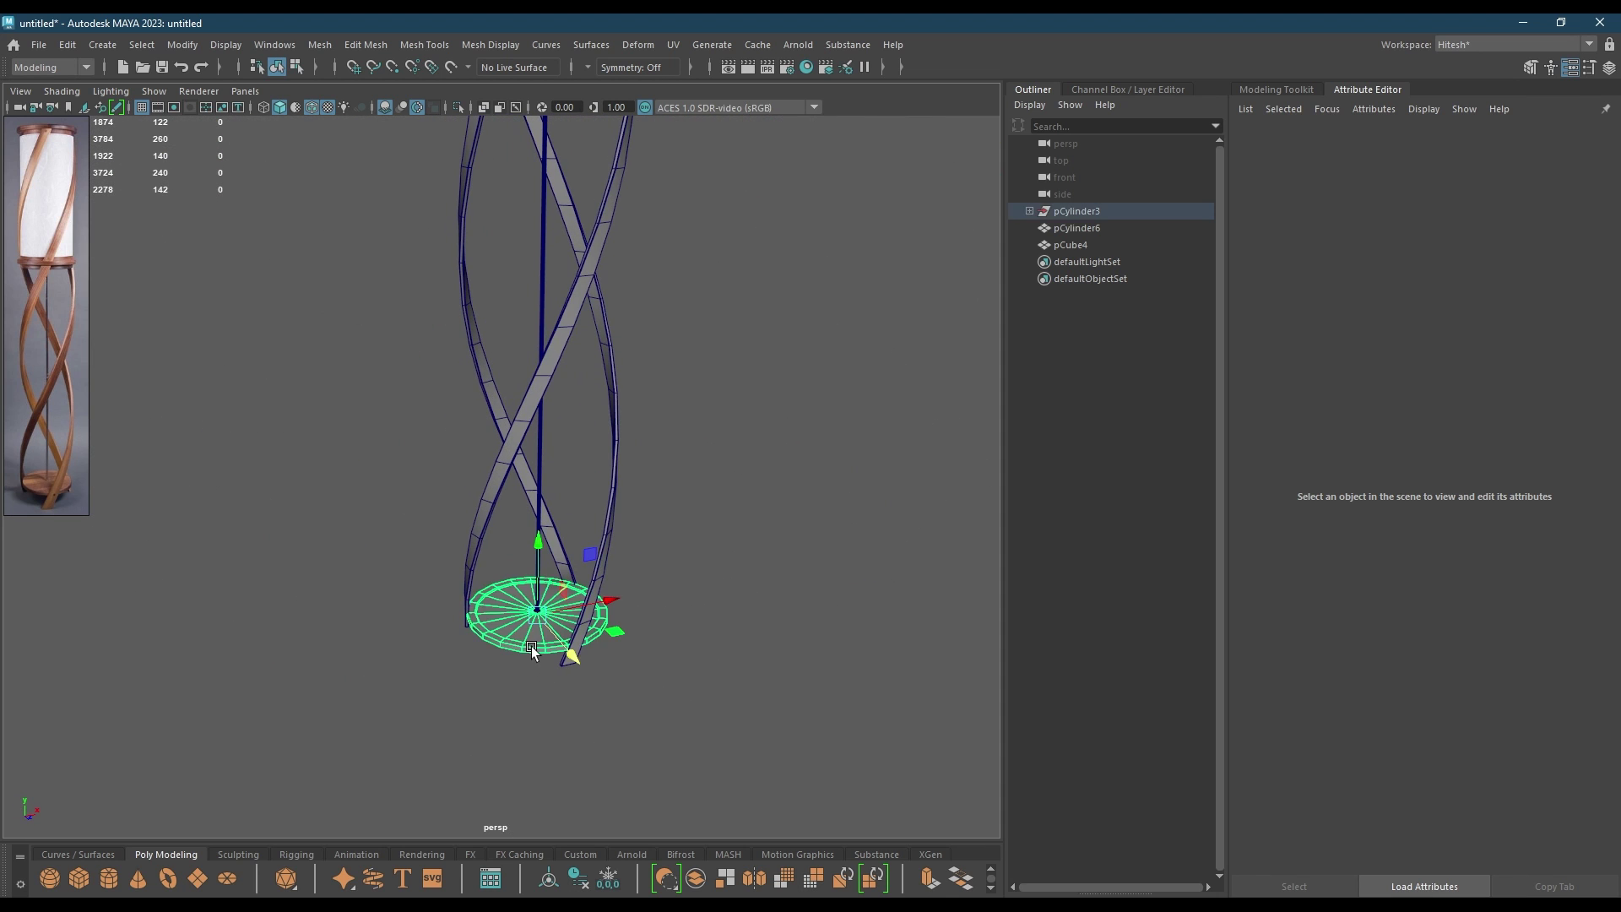
{"action": "key", "text": "alt+h"}
{"action": "key", "text": "f"}
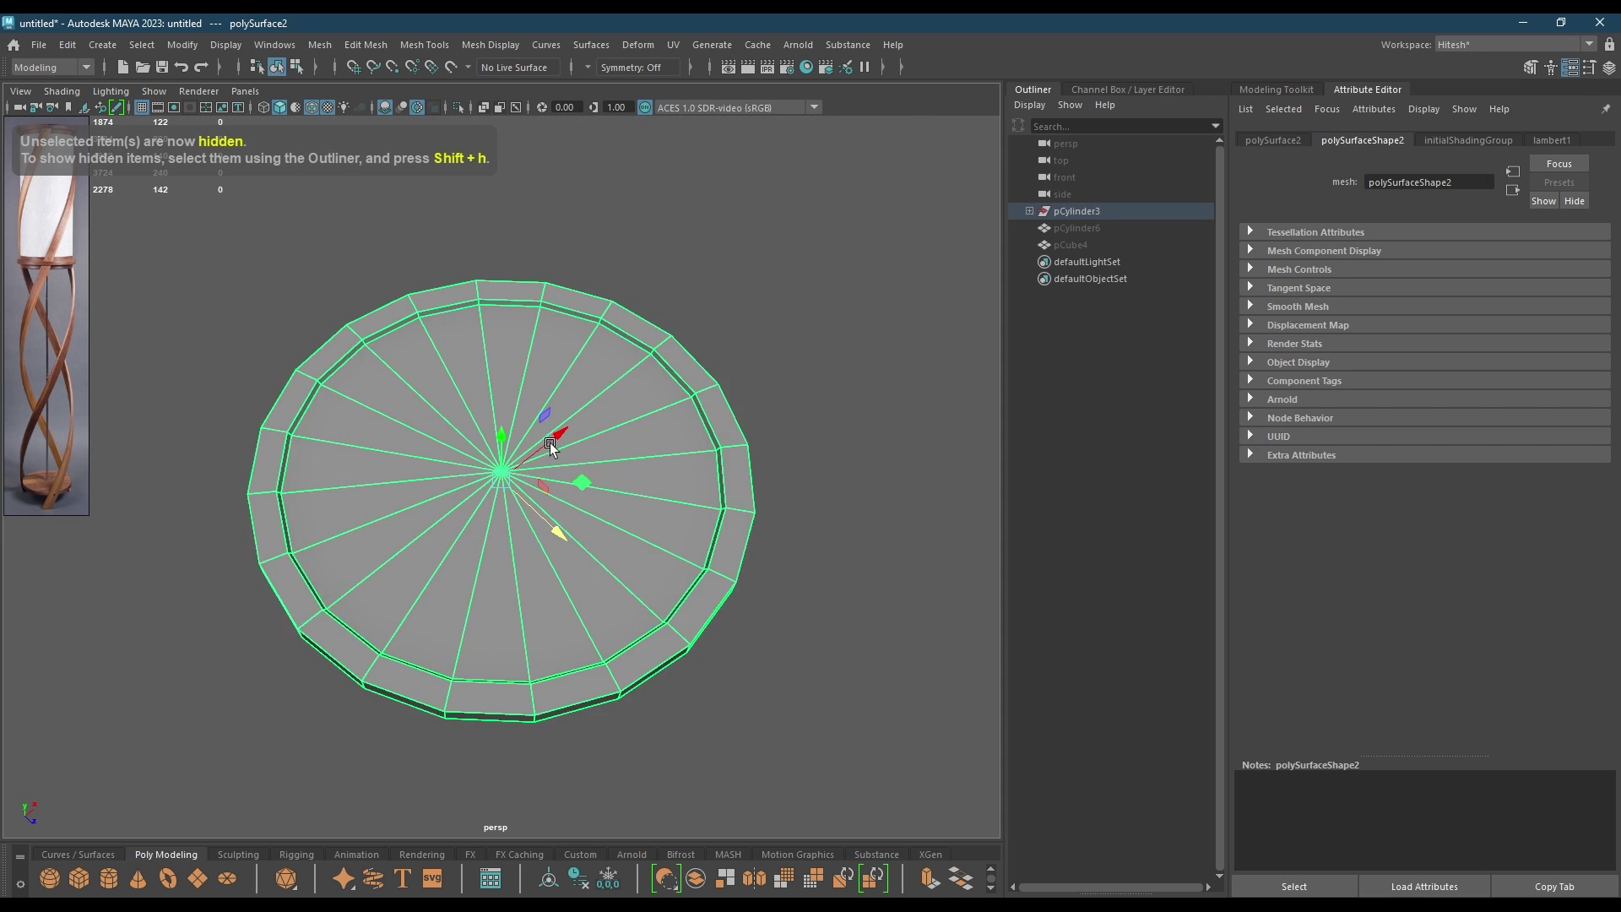
{"action": "left_click_drag", "start_coordinate": [566, 500], "coordinate": [582, 445], "text": "alt"}
- Bevel the edge loops around the base disc's upper and lower rims with fraction 0.35 and 2 segments
{"action": "right_click_drag", "start_coordinate": [583, 417], "coordinate": [570, 297]}
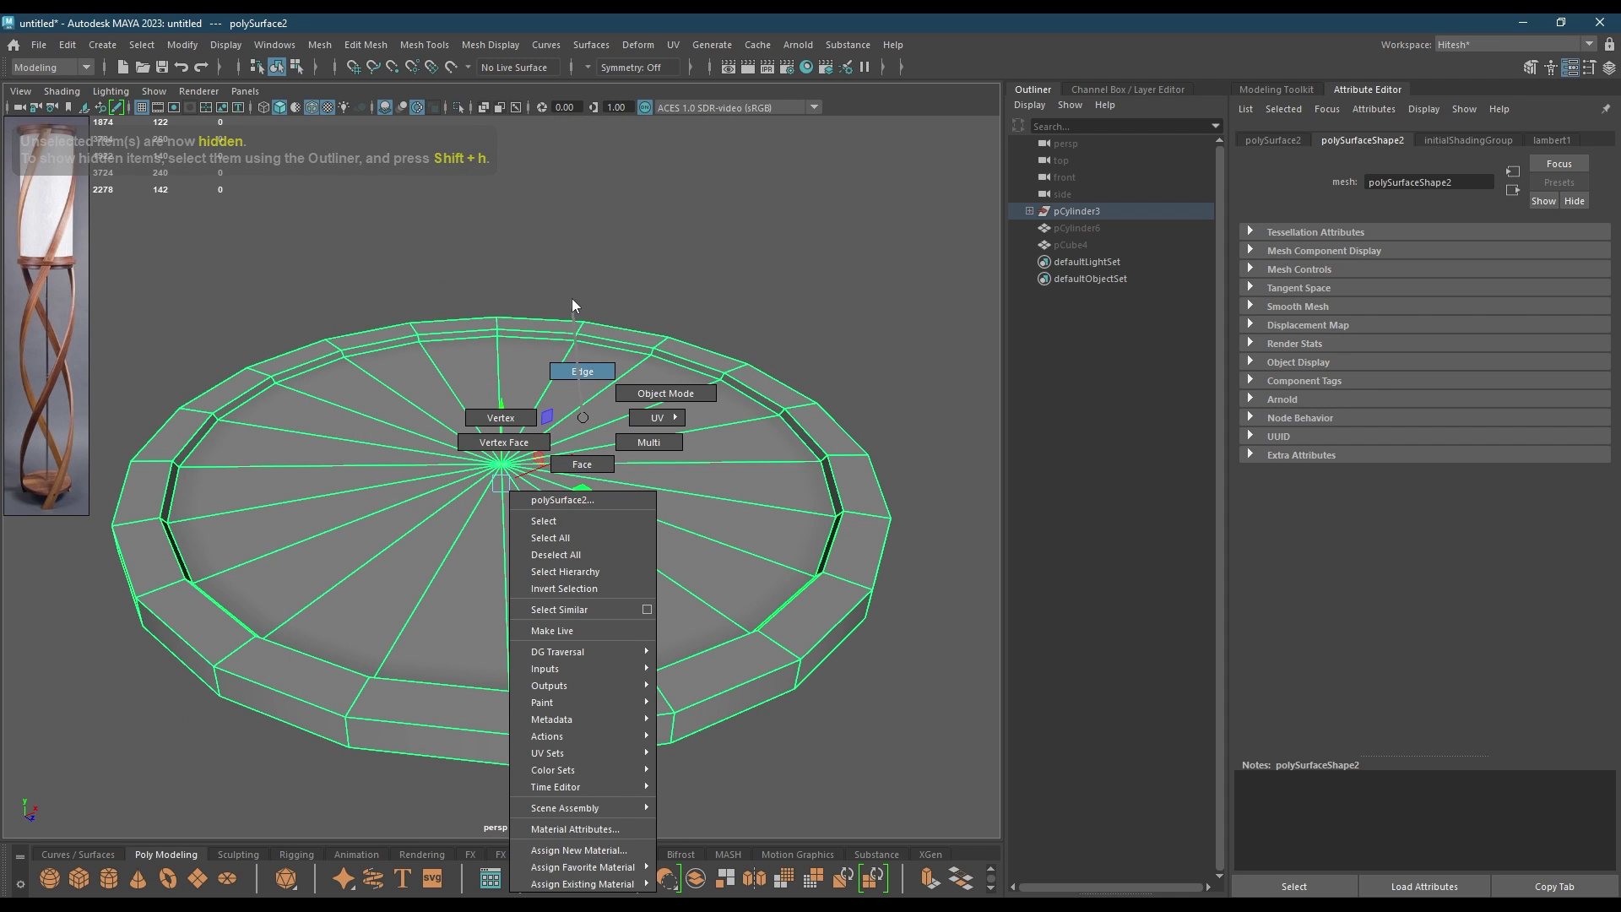
{"action": "left_click", "coordinate": [601, 334]}
{"action": "double_click", "coordinate": [601, 342]}
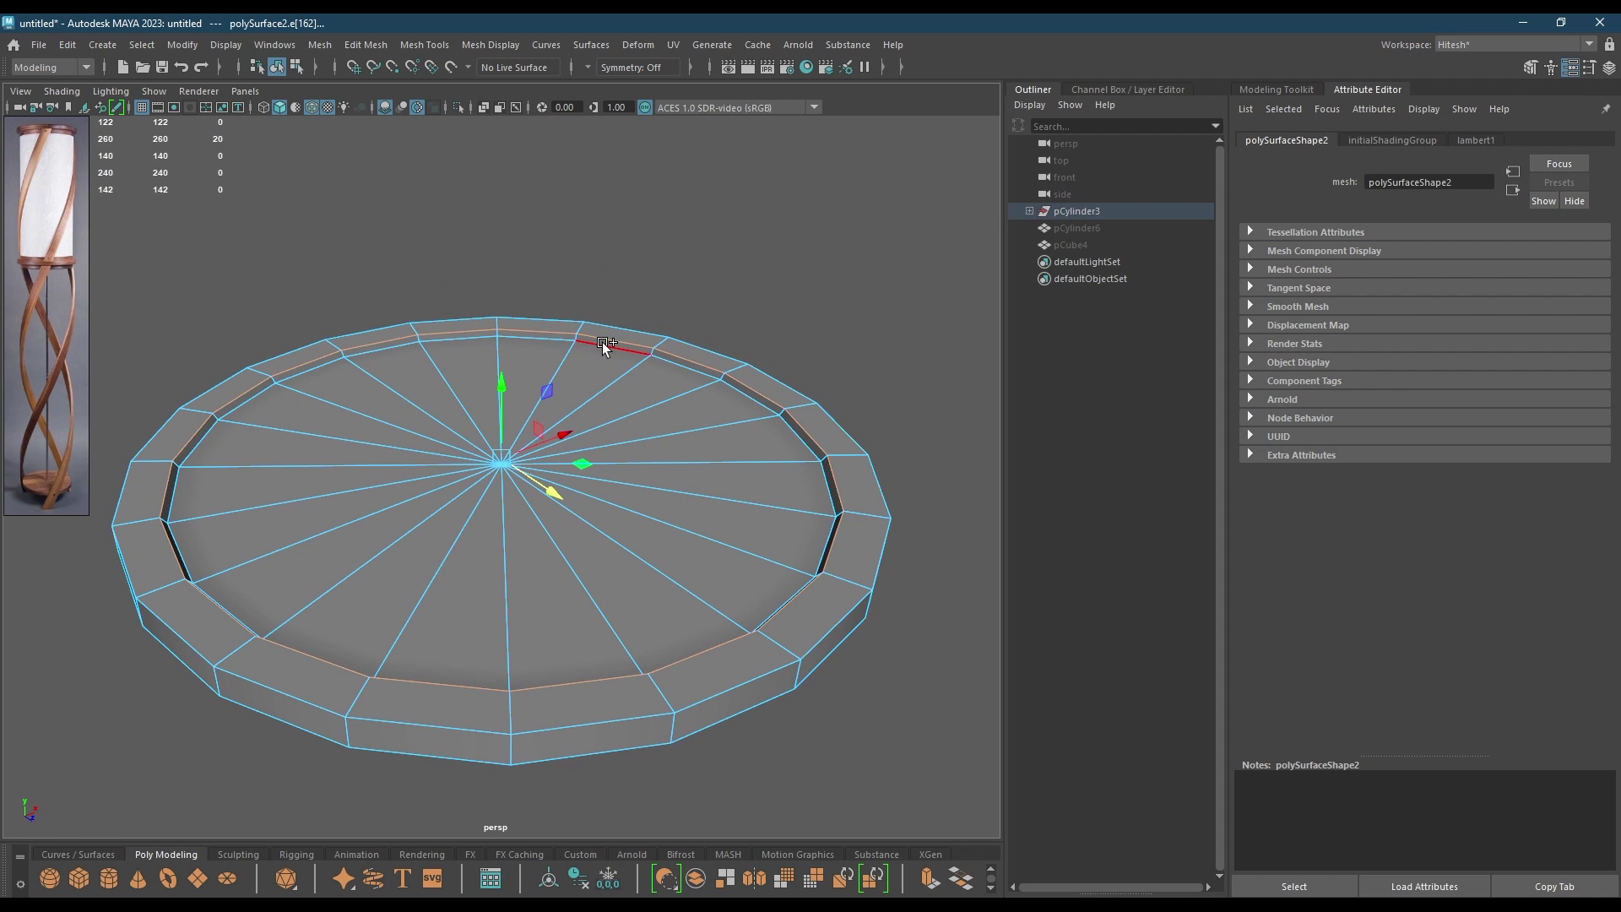
{"action": "double_click", "coordinate": [602, 342], "text": "shift"}
{"action": "left_click_drag", "start_coordinate": [724, 369], "coordinate": [549, 397], "text": "alt"}
{"action": "double_click", "coordinate": [864, 478], "text": "shift"}
{"action": "left_click_drag", "start_coordinate": [764, 581], "coordinate": [715, 346], "text": "alt"}
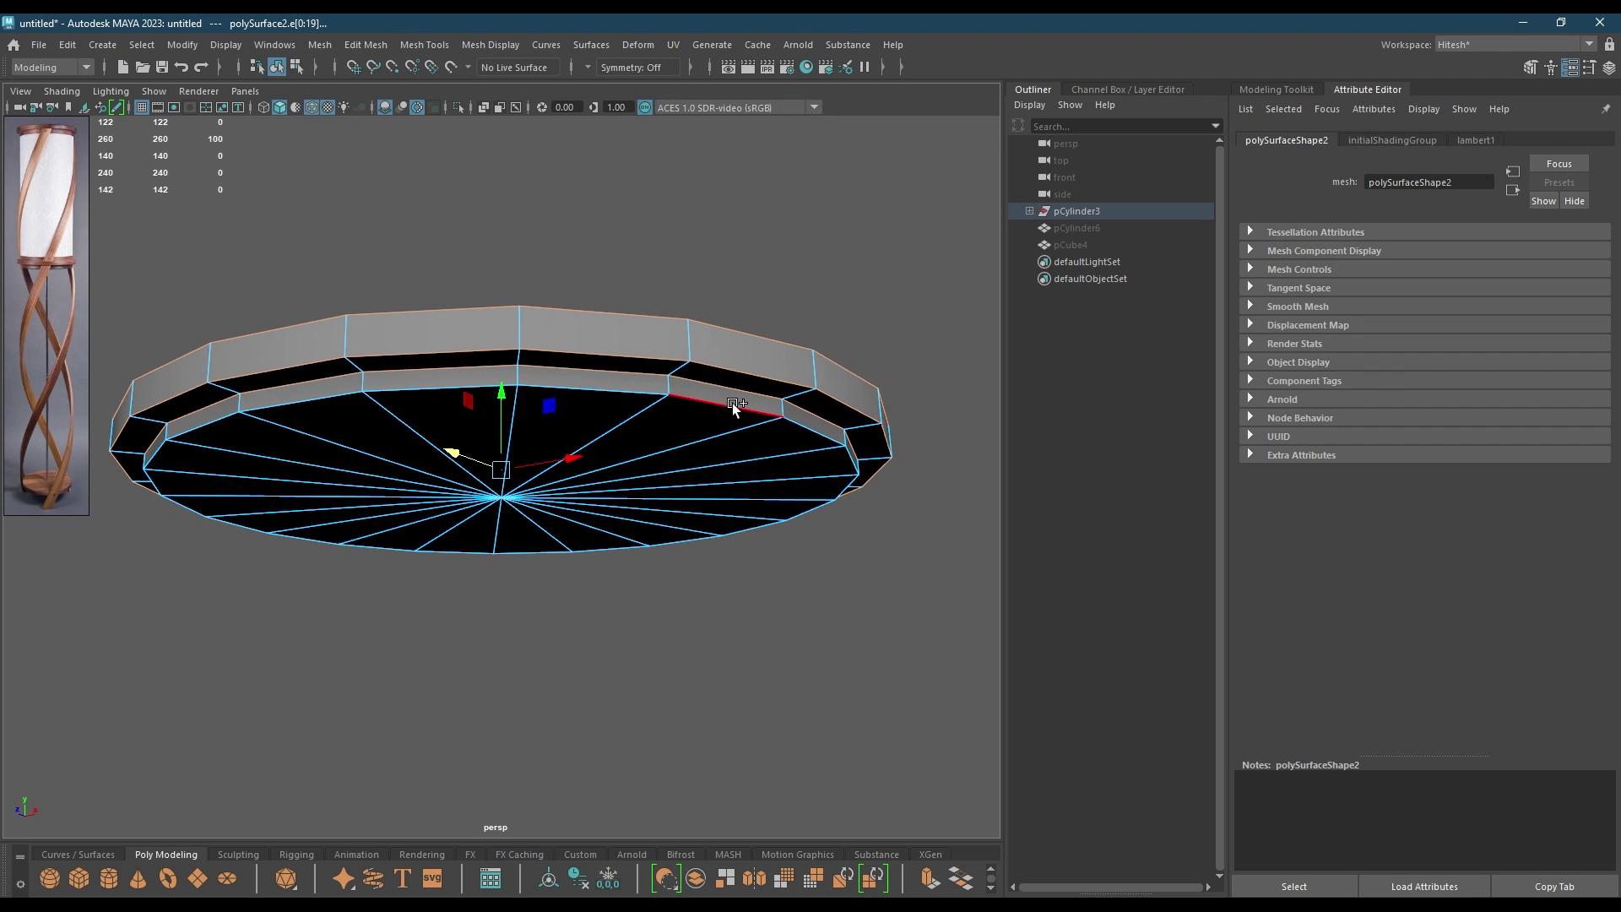
{"action": "double_click", "coordinate": [775, 464], "text": "shift"}
{"action": "key", "text": "ctrl+b"}
{"action": "left_click_drag", "start_coordinate": [775, 463], "coordinate": [722, 383], "text": "alt"}
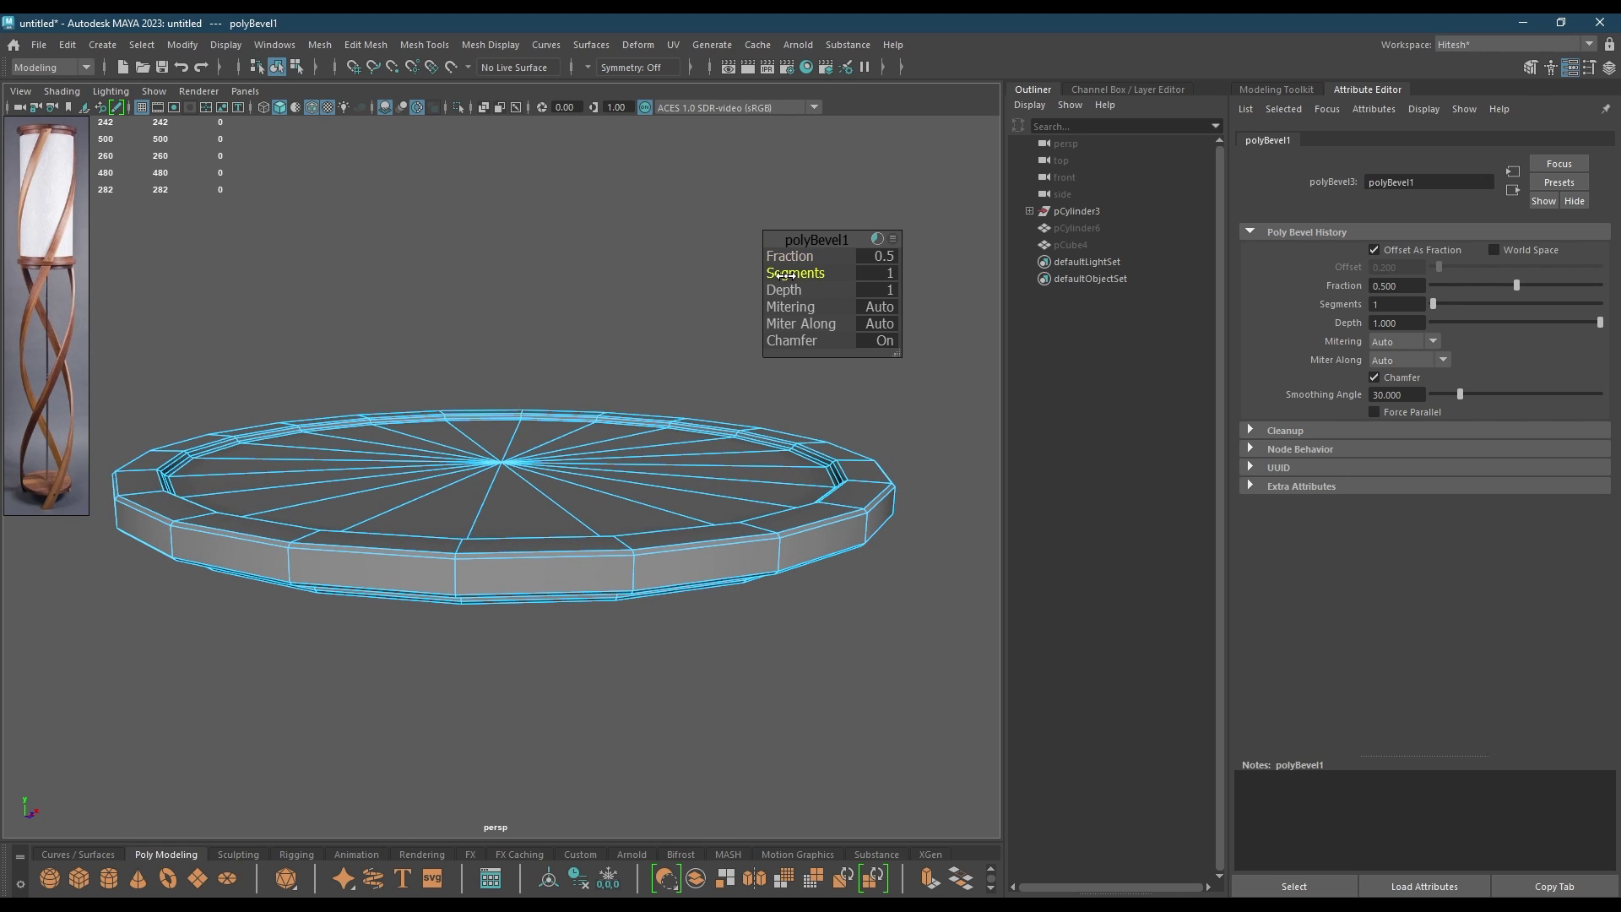
{"action": "left_click_drag", "start_coordinate": [821, 274], "coordinate": [843, 280]}
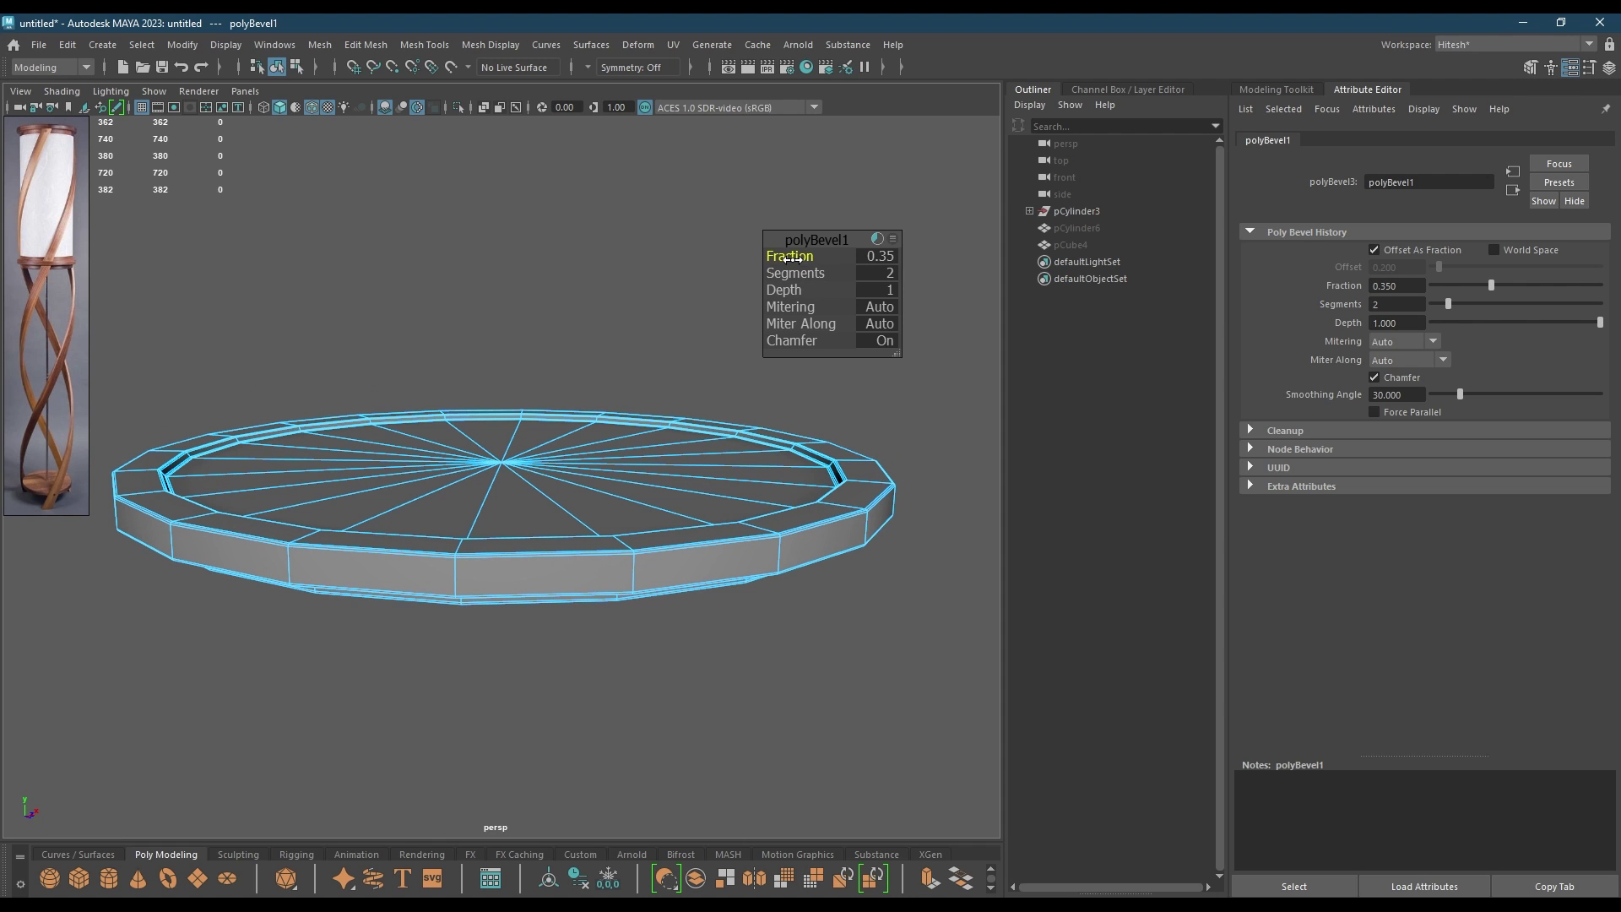
{"action": "right_click_drag", "start_coordinate": [608, 379], "coordinate": [754, 296]}
- Delete every other radial edge on the top face of the base disc
{"action": "left_click_drag", "start_coordinate": [740, 305], "coordinate": [694, 421], "text": "alt"}
{"action": "left_click", "coordinate": [502, 434]}
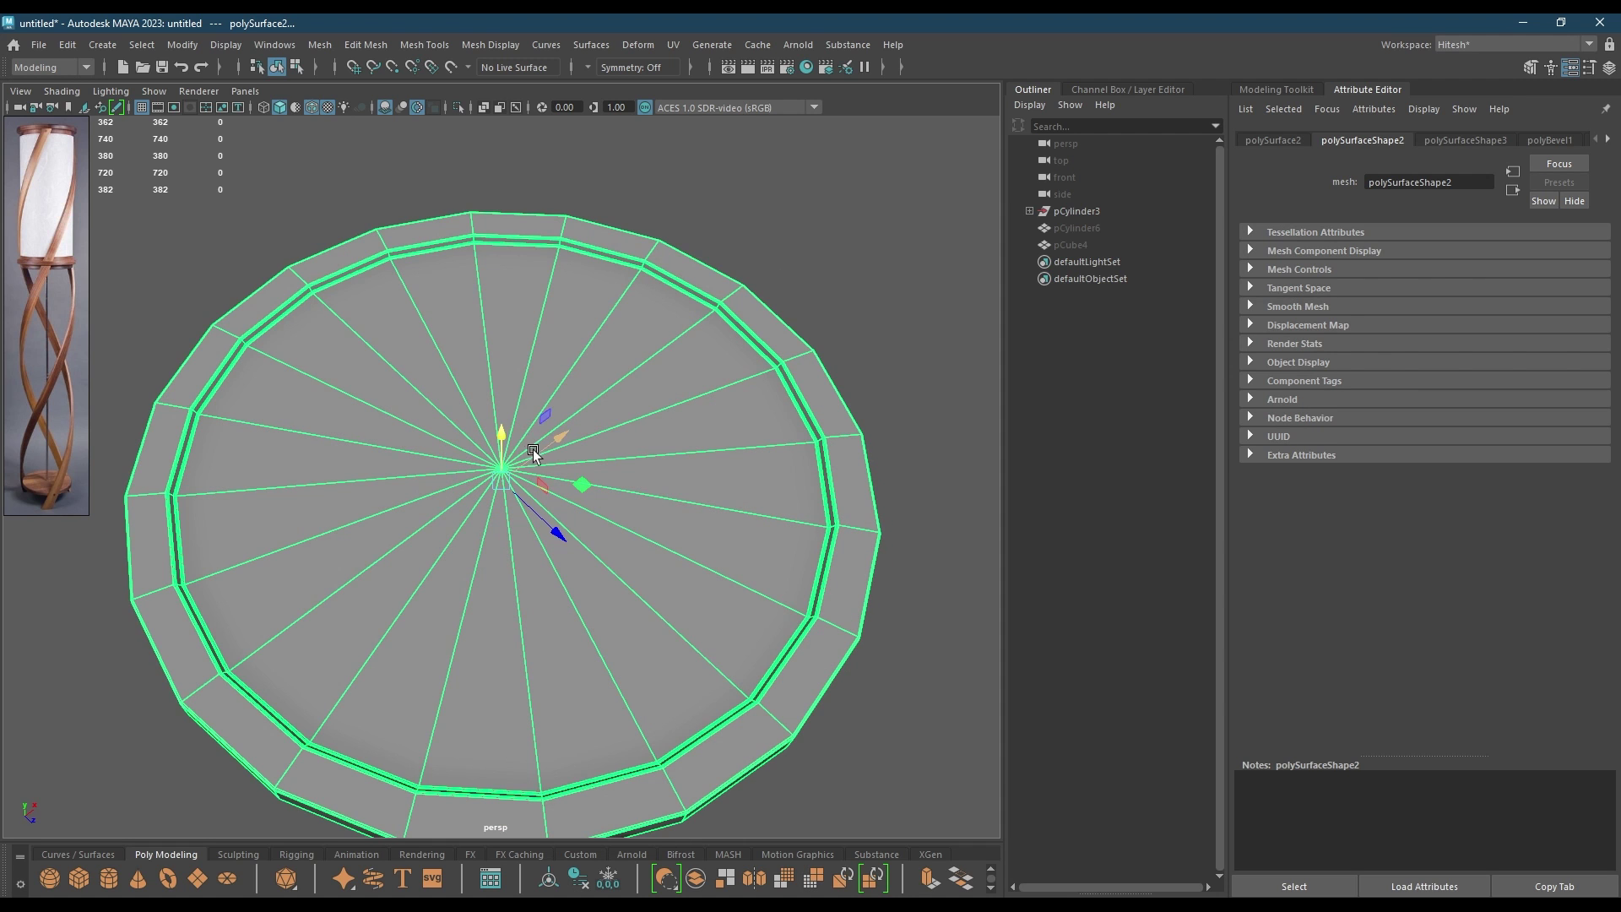
{"action": "left_click_drag", "start_coordinate": [531, 447], "coordinate": [502, 411], "text": "alt"}
{"action": "right_click_drag", "start_coordinate": [502, 412], "coordinate": [501, 372]}
{"action": "left_click", "coordinate": [498, 314]}
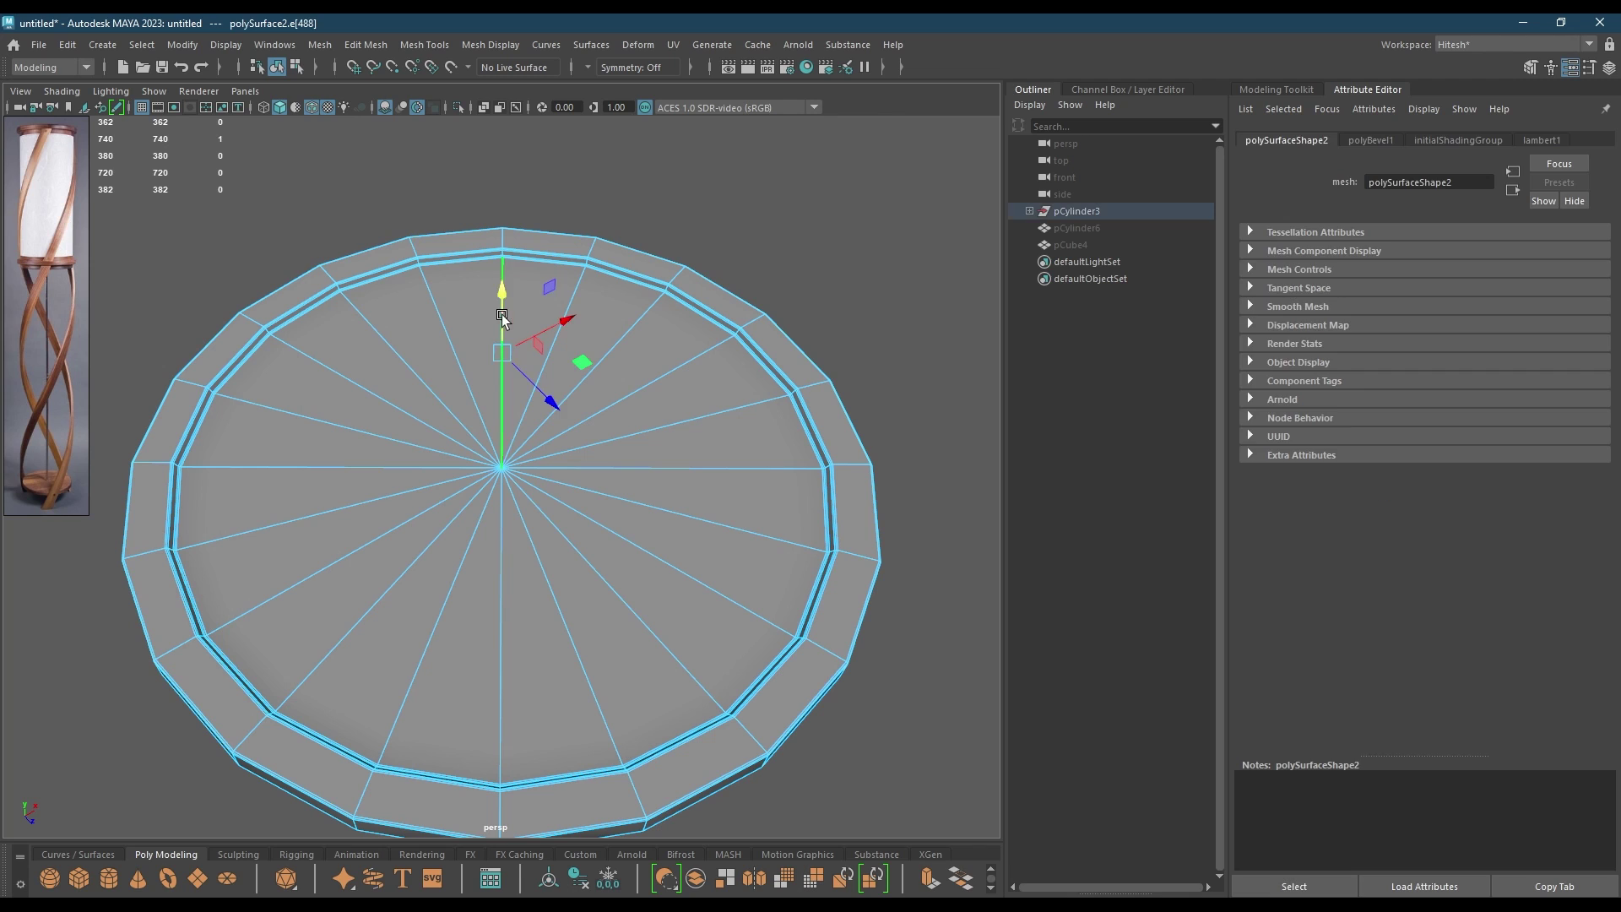
{"action": "left_click", "coordinate": [620, 338], "text": "shift"}
{"action": "left_click", "coordinate": [674, 408], "text": "shift"}
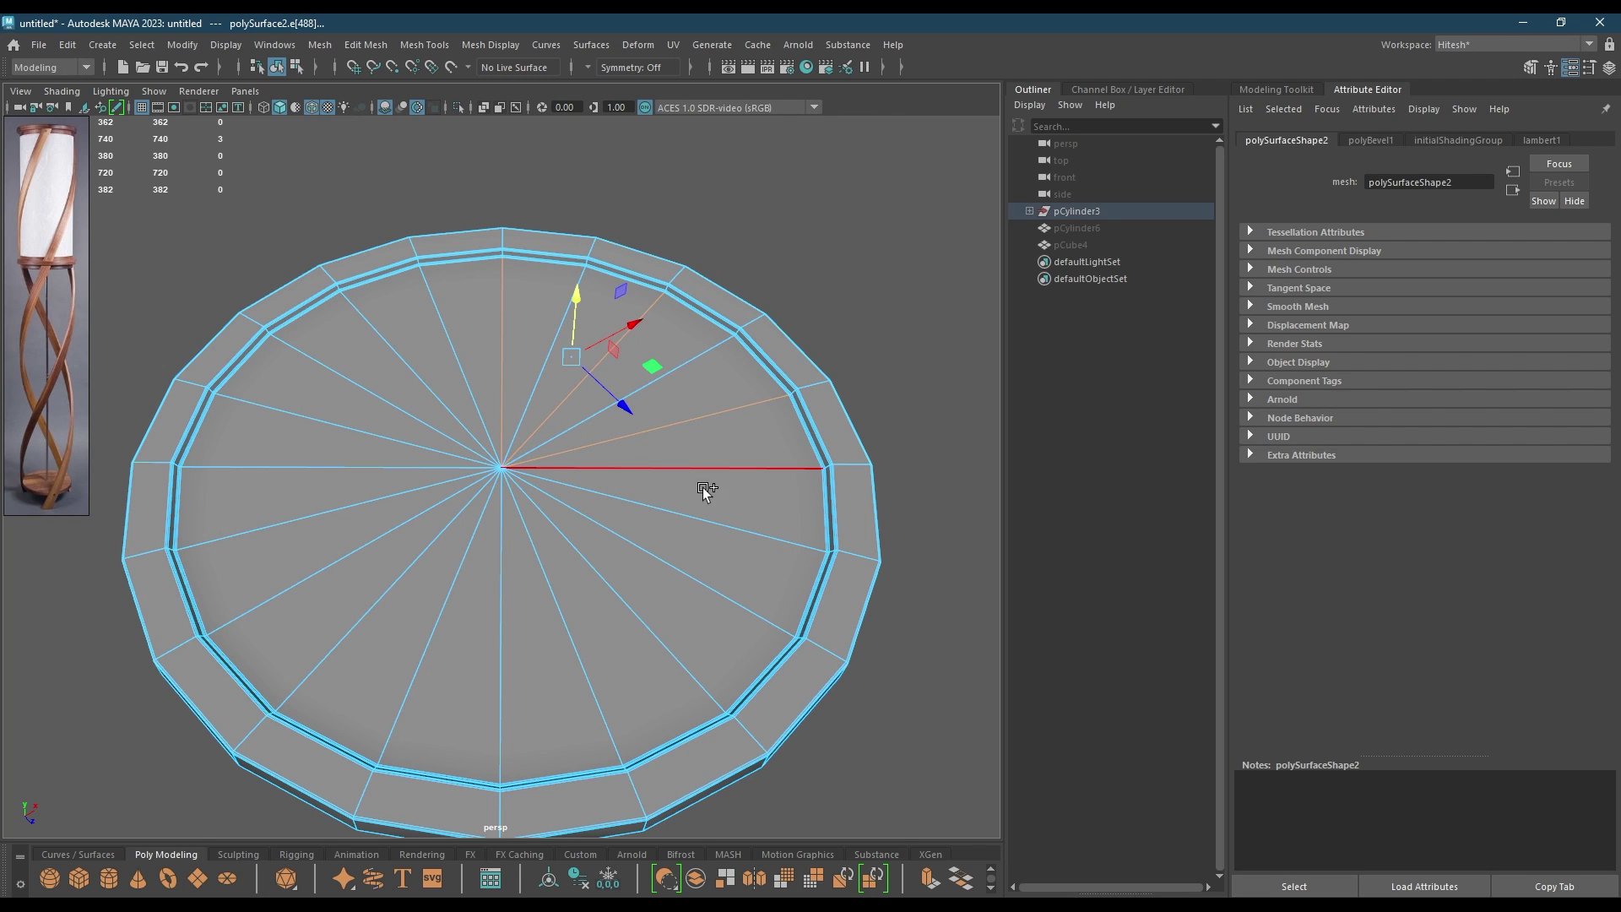
{"action": "left_click", "coordinate": [705, 495], "text": "shift"}
{"action": "left_click", "coordinate": [661, 606], "text": "shift"}
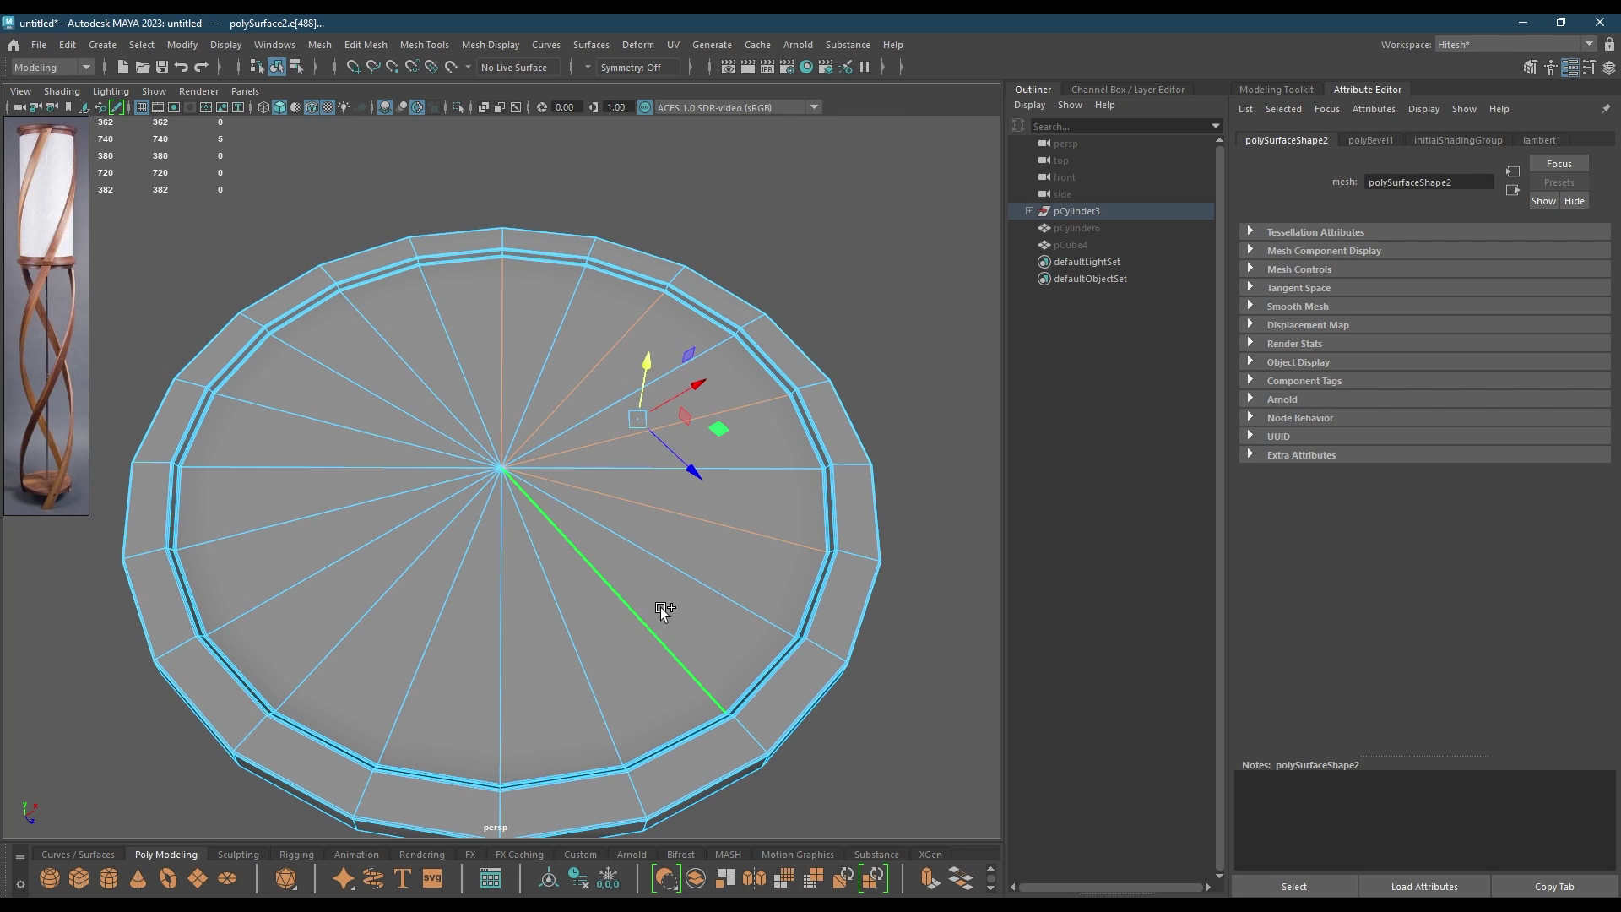
{"action": "left_click", "coordinate": [506, 642], "text": "shift"}
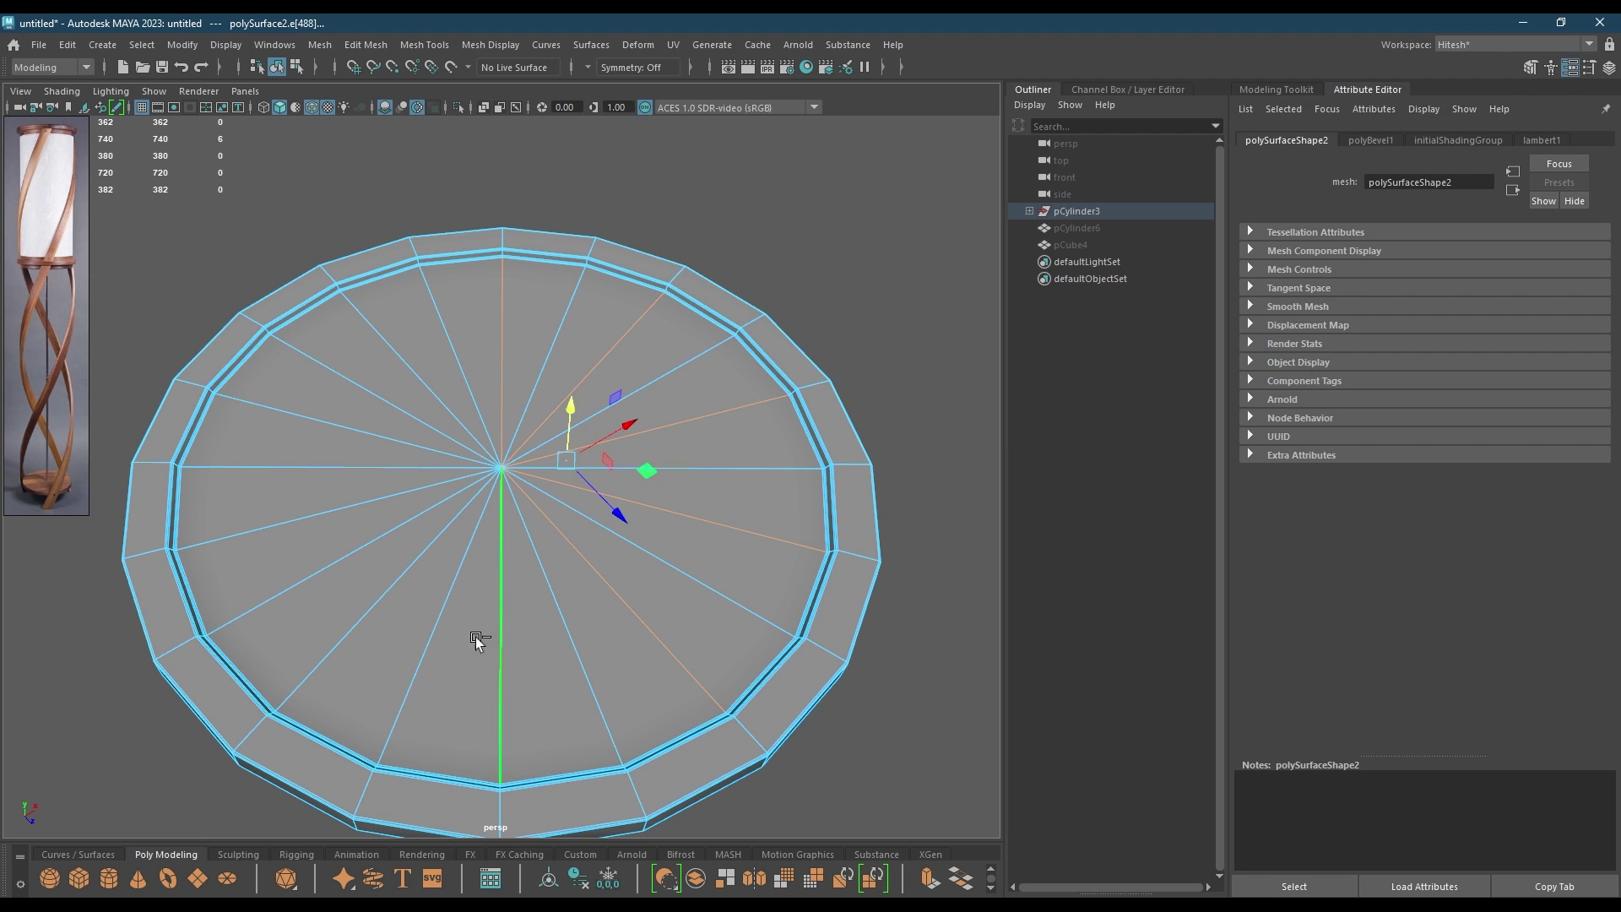
{"action": "left_click", "coordinate": [382, 613], "text": "shift"}
{"action": "left_click", "coordinate": [316, 518], "text": "shift"}
{"action": "left_click", "coordinate": [328, 429], "text": "shift"}
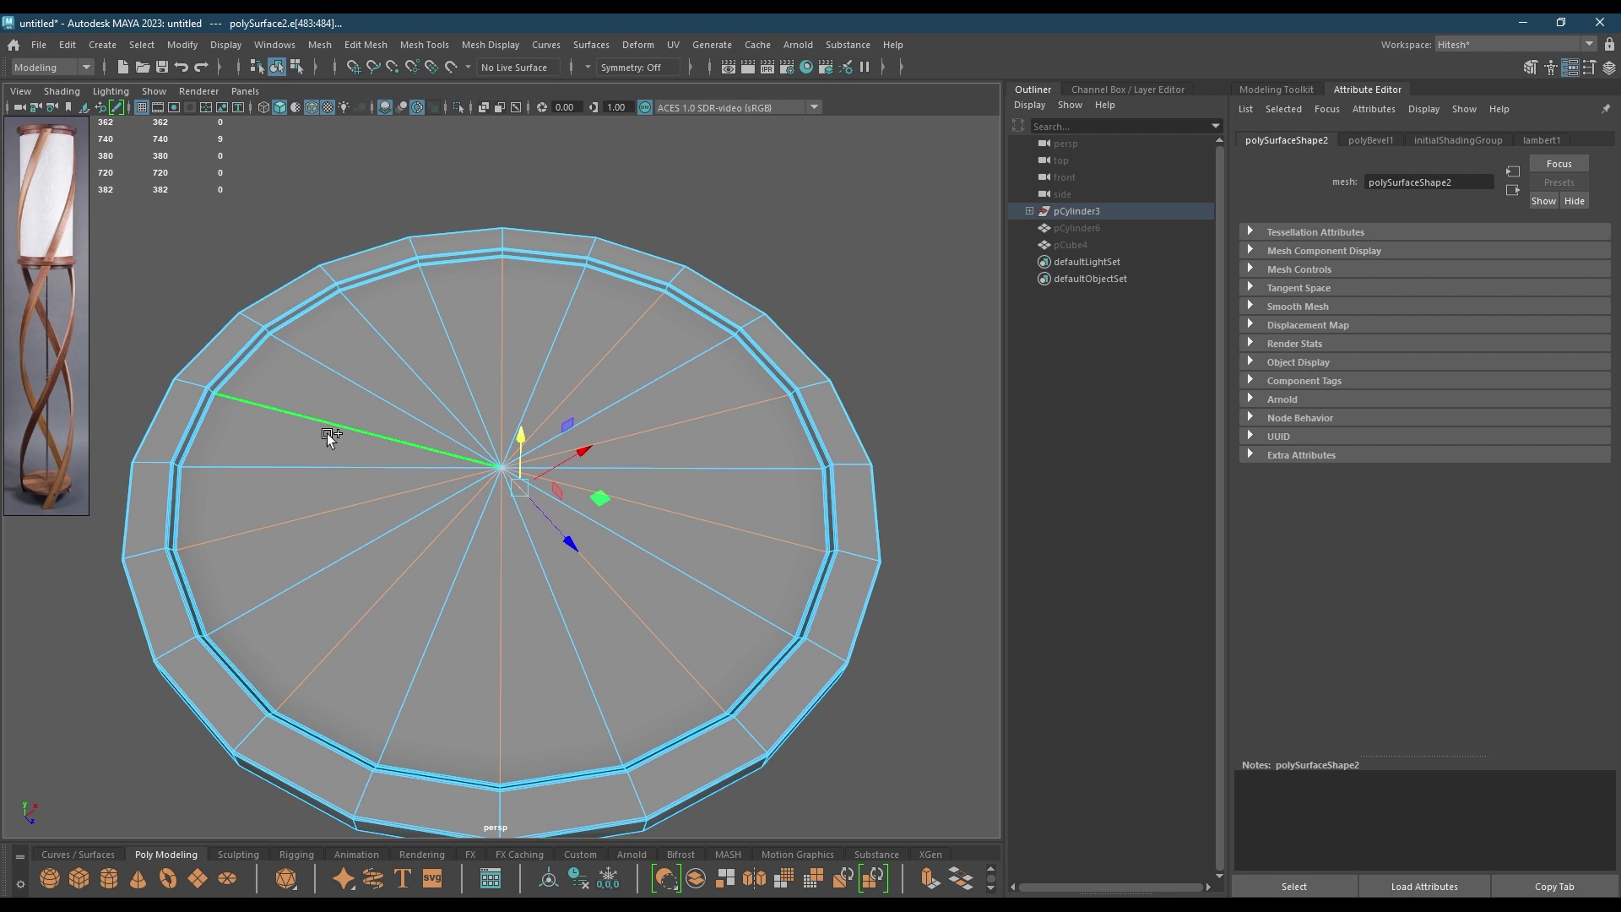
{"action": "left_click", "coordinate": [400, 369], "text": "shift"}
{"action": "right_click_drag", "start_coordinate": [399, 368], "coordinate": [335, 405], "text": "shift"}
{"action": "key", "text": "F8"}
- Delete every other radial edge on the underside of the base disc and return to object mode
{"action": "left_click_drag", "start_coordinate": [767, 373], "coordinate": [691, 335], "text": "alt"}
{"action": "right_click_drag", "start_coordinate": [561, 346], "coordinate": [579, 277]}
{"action": "left_click", "coordinate": [479, 291]}
{"action": "left_click", "coordinate": [667, 326], "text": "shift"}
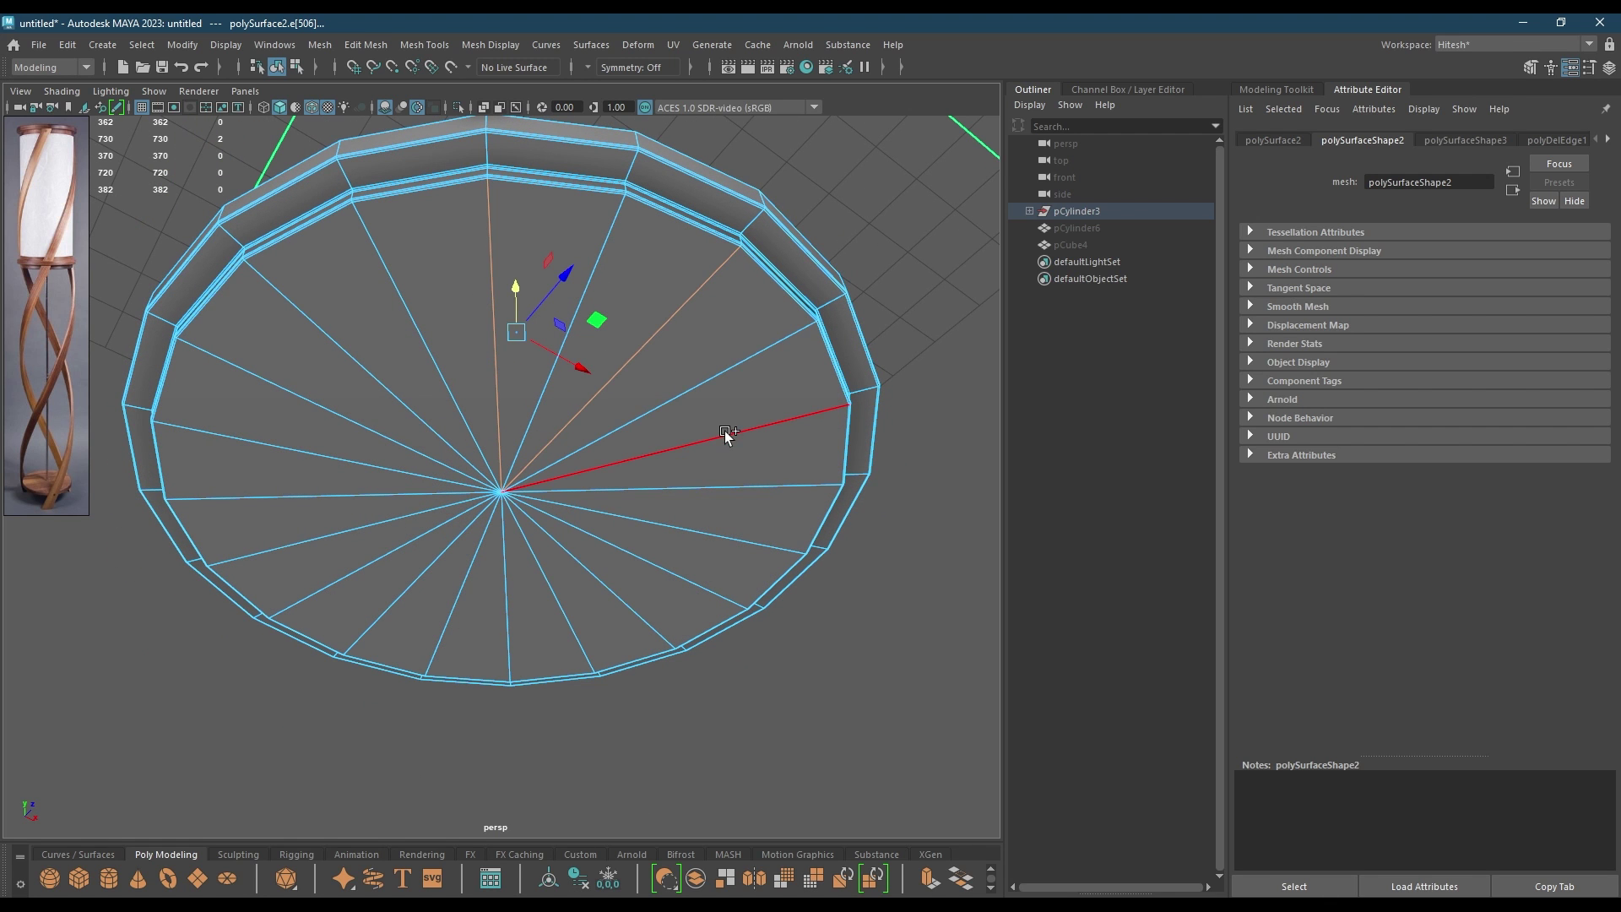
{"action": "left_click", "coordinate": [725, 432], "text": "shift"}
{"action": "left_click", "coordinate": [738, 532], "text": "shift"}
{"action": "left_click", "coordinate": [625, 604], "text": "shift"}
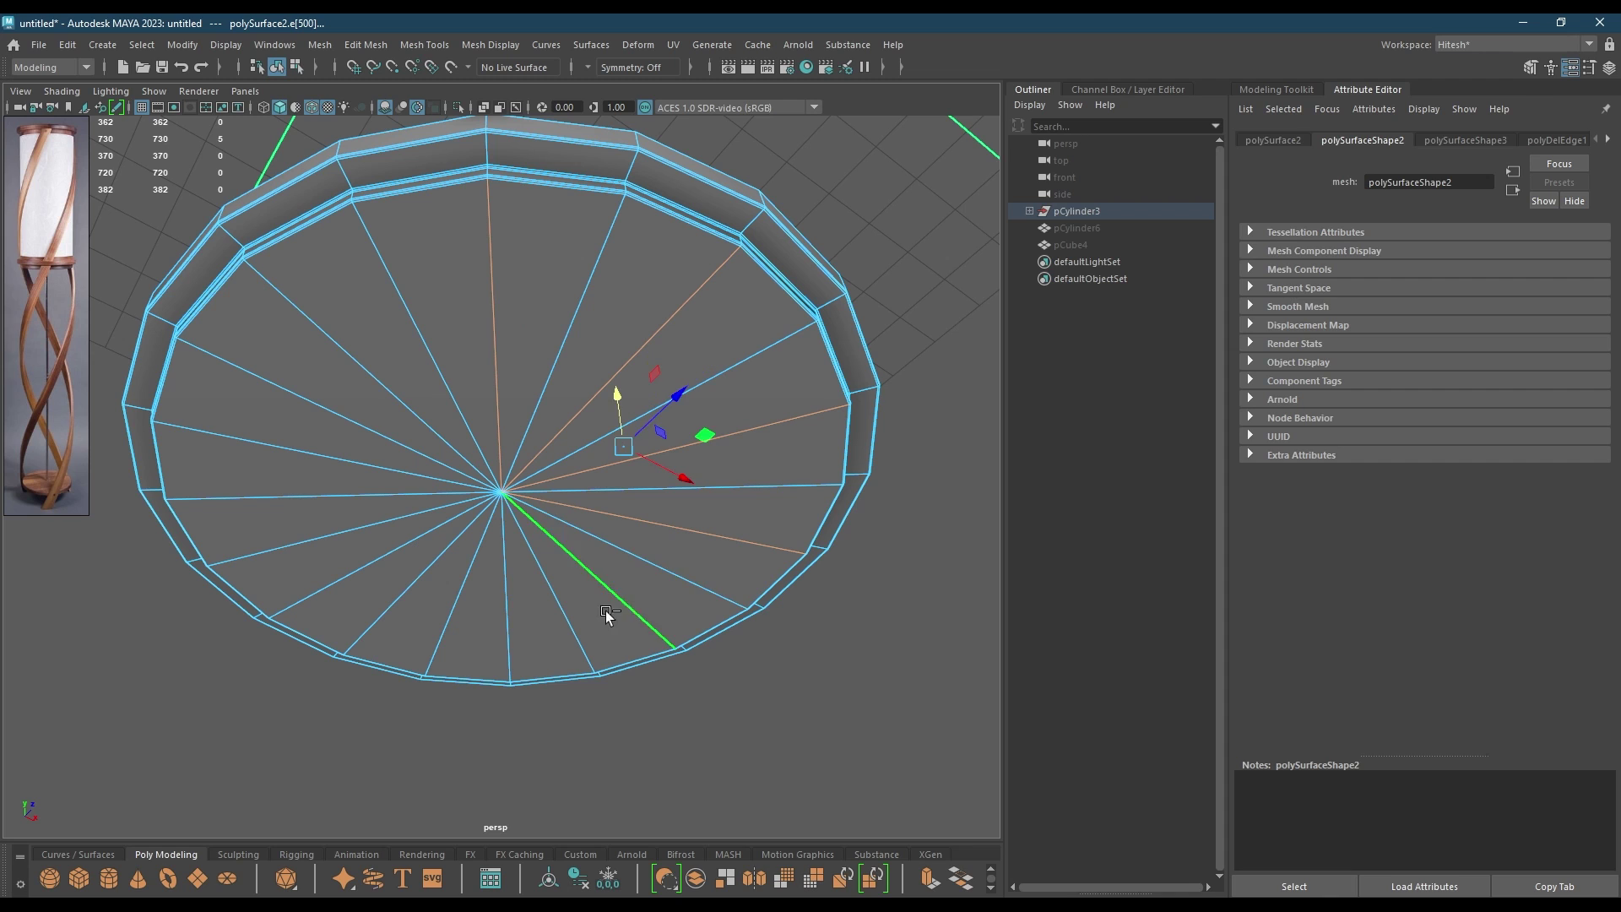
{"action": "left_click", "coordinate": [489, 611], "text": "shift"}
{"action": "left_click", "coordinate": [415, 581], "text": "shift"}
{"action": "left_click", "coordinate": [340, 532], "text": "shift"}
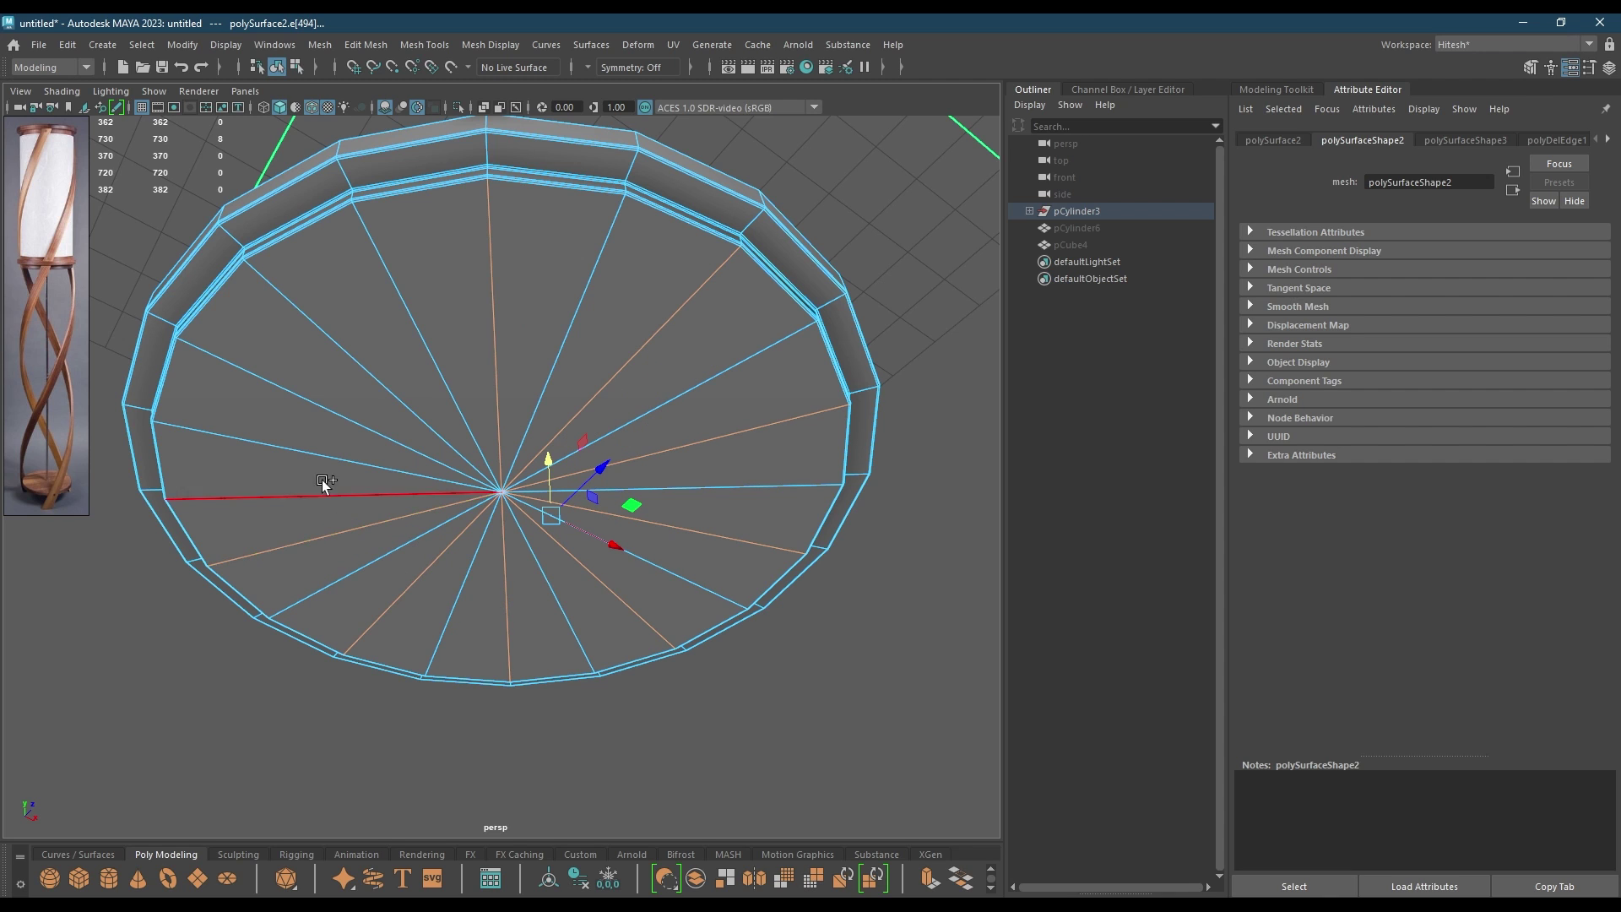
{"action": "left_click", "coordinate": [325, 456], "text": "shift"}
{"action": "left_click", "coordinate": [363, 378], "text": "shift"}
{"action": "right_click_drag", "start_coordinate": [364, 380], "coordinate": [253, 424], "text": "shift"}
{"action": "right_click_drag", "start_coordinate": [438, 416], "coordinate": [523, 389]}
- Unhide the other lamp parts and turn on smooth mesh preview for the base disc and the twisted strips
{"action": "key", "text": "3"}
{"action": "key", "text": "ctrl+shift+h"}
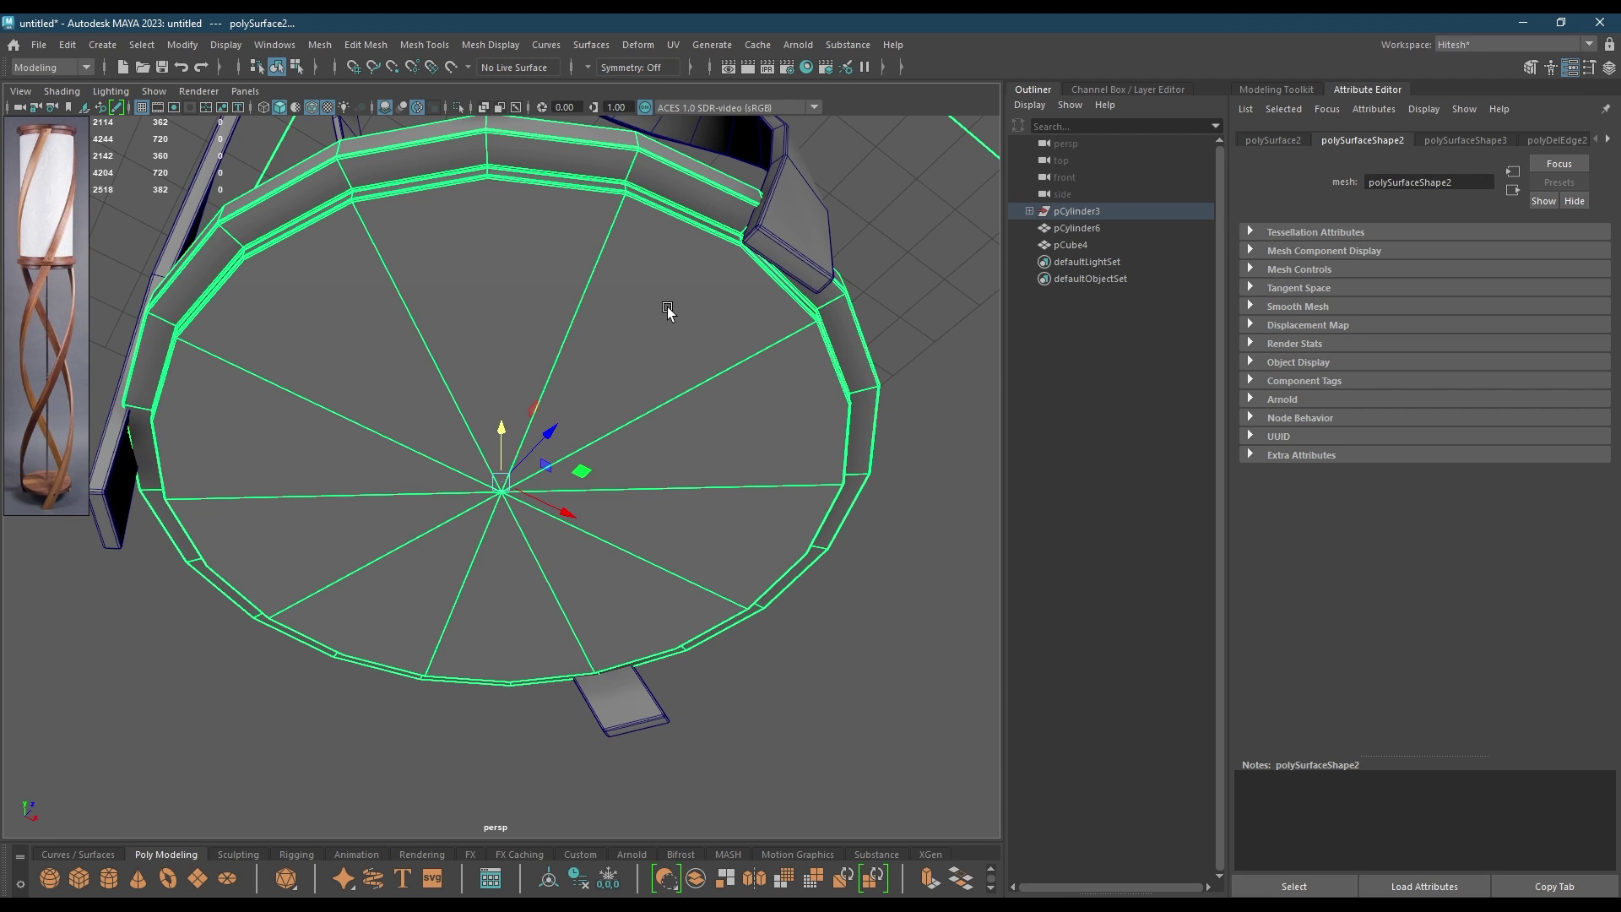
{"action": "key", "text": "2"}
{"action": "left_click_drag", "start_coordinate": [628, 408], "coordinate": [651, 521], "text": "alt"}
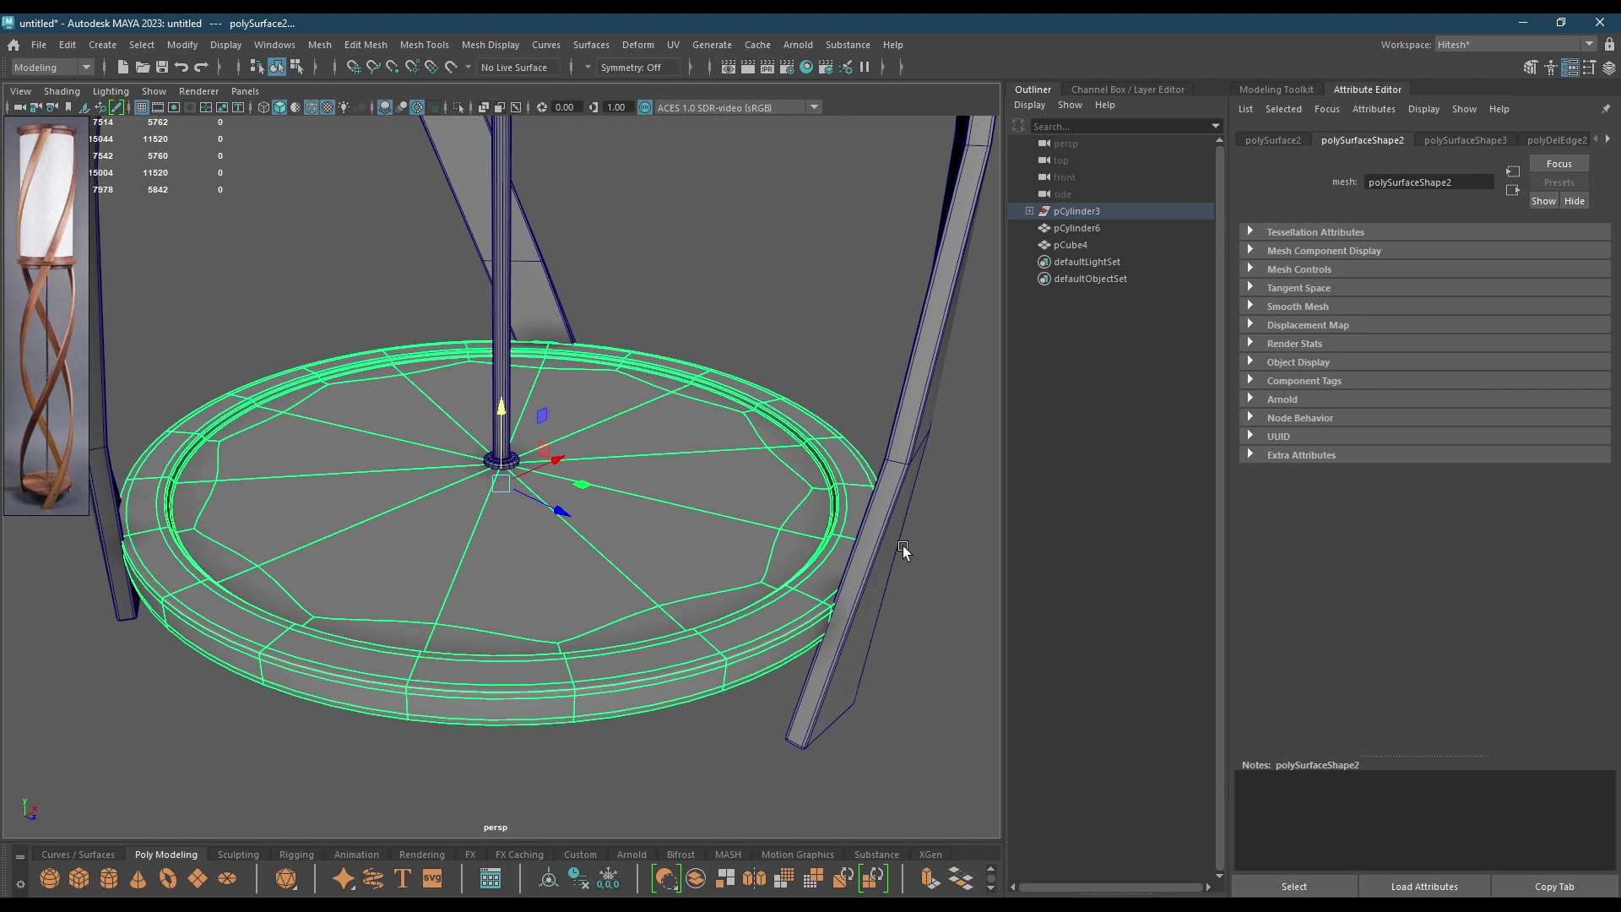
{"action": "left_click", "coordinate": [878, 540]}
{"action": "key", "text": "3"}
{"action": "left_click", "coordinate": [959, 586]}
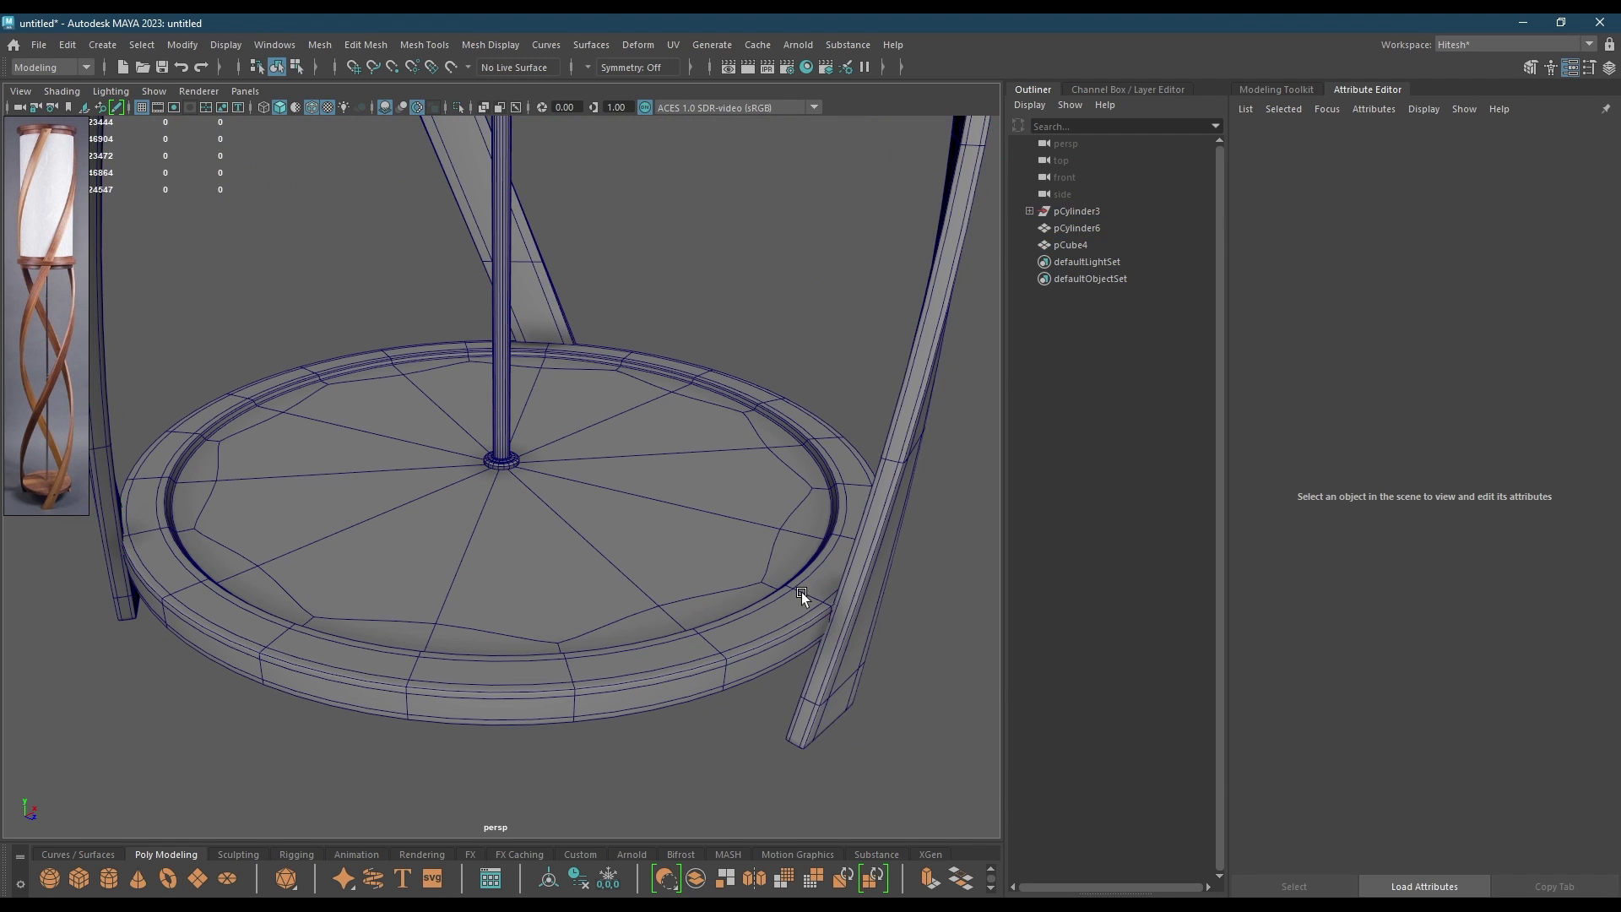
- Select the central rod and show its lower flange up close in the wireframe front view
{"action": "left_click_drag", "start_coordinate": [803, 591], "coordinate": [606, 493], "text": "alt"}
{"action": "left_click", "coordinate": [501, 420]}
{"action": "right_click_drag", "start_coordinate": [478, 406], "coordinate": [582, 530], "text": "alt"}
{"action": "right_click_drag", "start_coordinate": [546, 427], "coordinate": [542, 370], "text": "alt"}
{"action": "key", "text": "space"}
{"action": "left_click_drag", "start_coordinate": [542, 370], "coordinate": [550, 398]}
{"action": "key", "text": "f"}
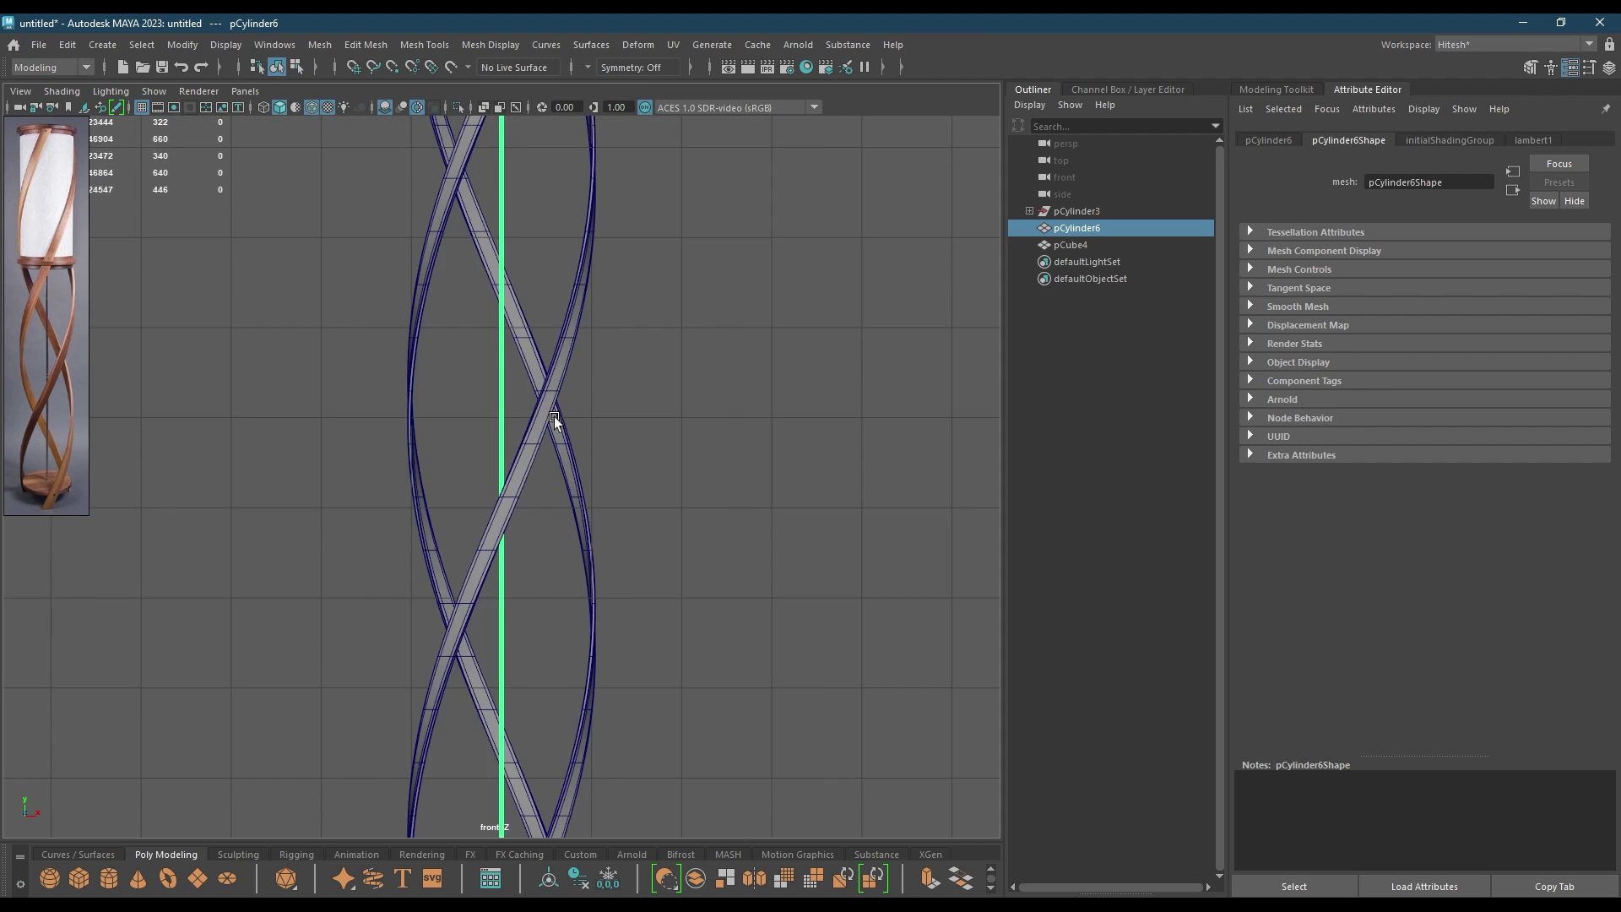
{"action": "middle_click_drag", "start_coordinate": [622, 593], "coordinate": [637, 236], "text": "alt"}
{"action": "right_click_drag", "start_coordinate": [553, 583], "coordinate": [608, 656], "text": "alt"}
{"action": "middle_click_drag", "start_coordinate": [608, 655], "coordinate": [610, 429], "text": "alt"}
{"action": "right_click_drag", "start_coordinate": [610, 429], "coordinate": [692, 490], "text": "alt"}
{"action": "scroll", "coordinate": [600, 464], "scroll_direction": "up", "scroll_amount": 8}
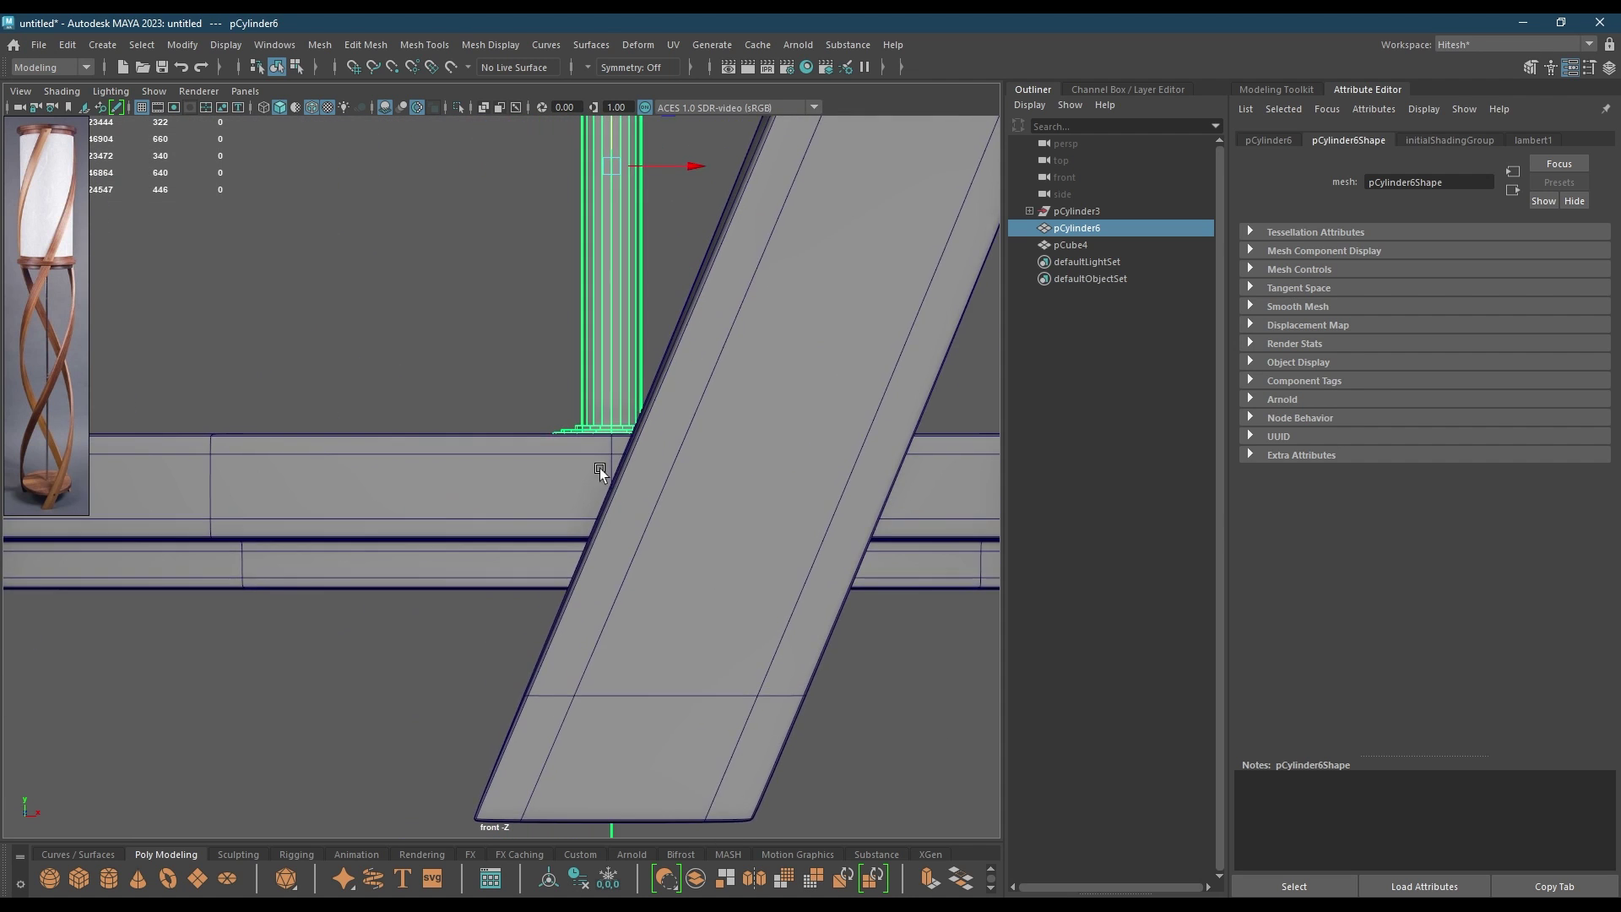
{"action": "key", "text": "4"}
{"action": "middle_click_drag", "start_coordinate": [805, 556], "coordinate": [631, 600], "text": "alt"}
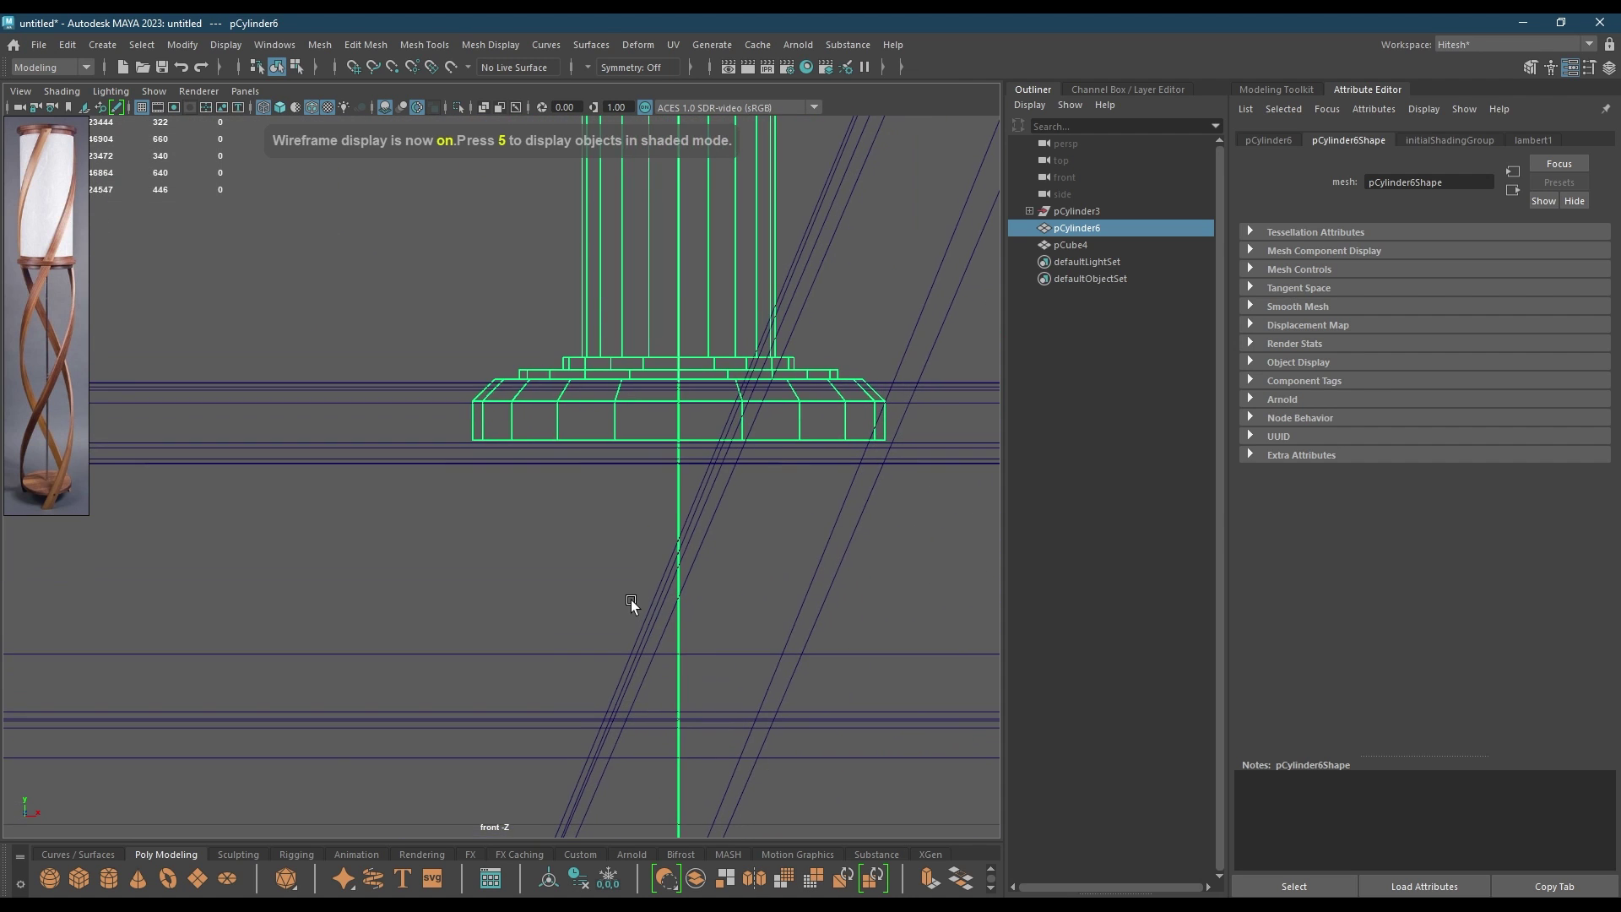
- Move the bottom vertices of the rod's lower flange up along Y to make the flange thinner
{"action": "left_click", "coordinate": [512, 365]}
{"action": "left_click", "coordinate": [622, 308]}
{"action": "right_click_drag", "start_coordinate": [485, 264], "coordinate": [395, 257]}
{"action": "left_click_drag", "start_coordinate": [460, 448], "coordinate": [955, 554]}
{"action": "left_click", "coordinate": [771, 296]}
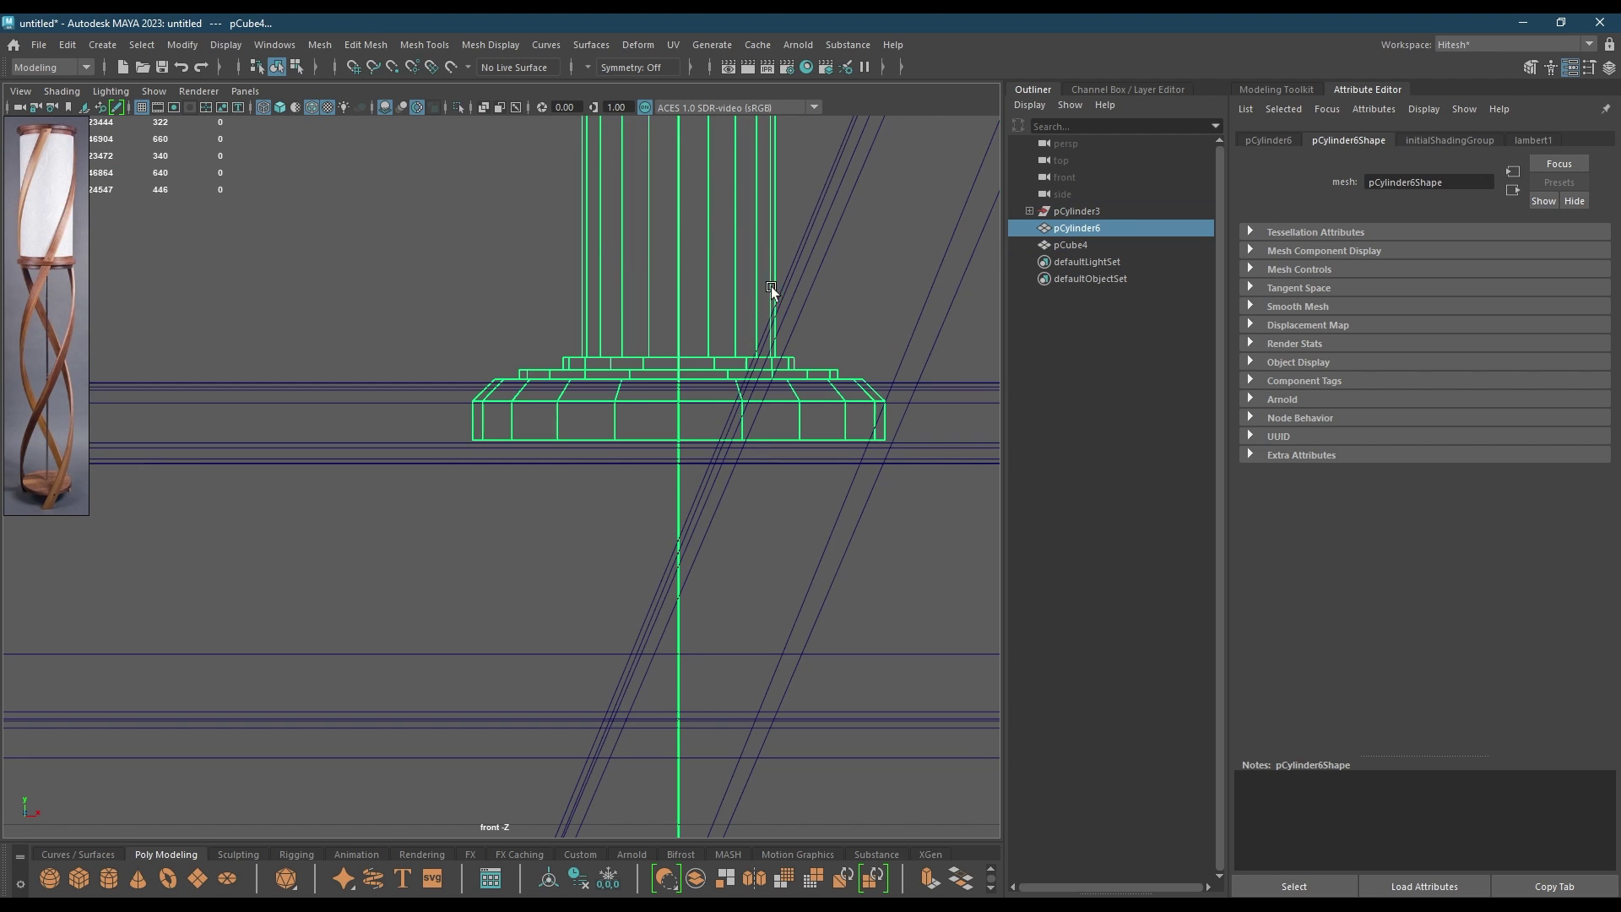
{"action": "right_click_drag", "start_coordinate": [603, 250], "coordinate": [505, 238]}
{"action": "left_click_drag", "start_coordinate": [439, 426], "coordinate": [1140, 550]}
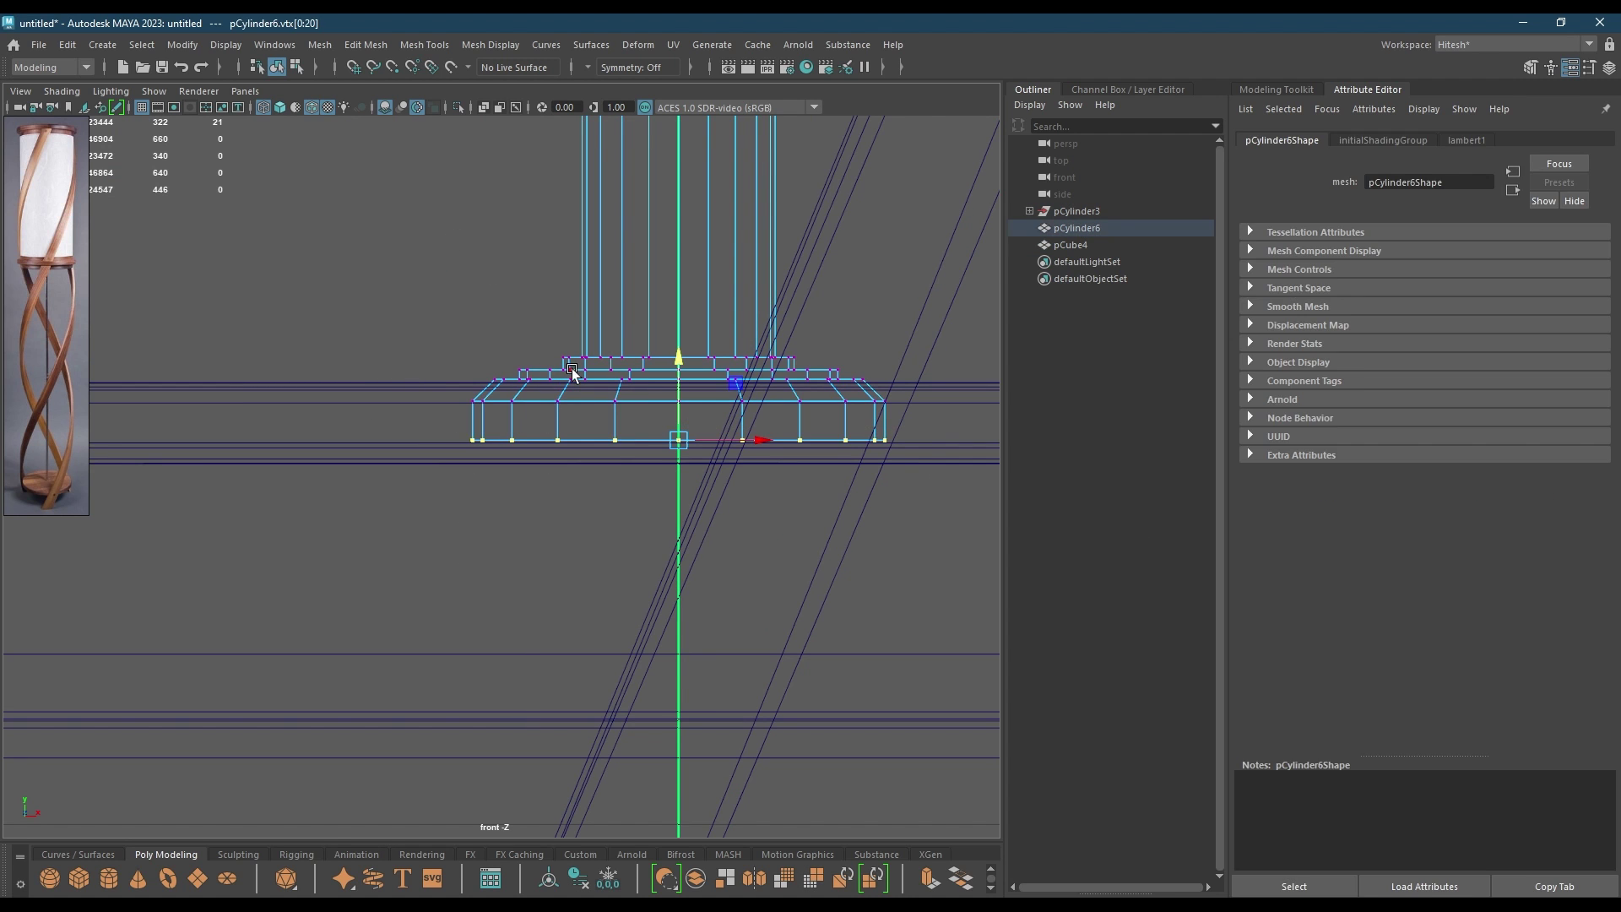
{"action": "left_click_drag", "start_coordinate": [678, 369], "coordinate": [676, 312]}
- In shaded perspective, move all vertices of the rod's lower flange slightly down along Y toward the base disc
{"action": "key", "text": "space"}
{"action": "key", "text": "f"}
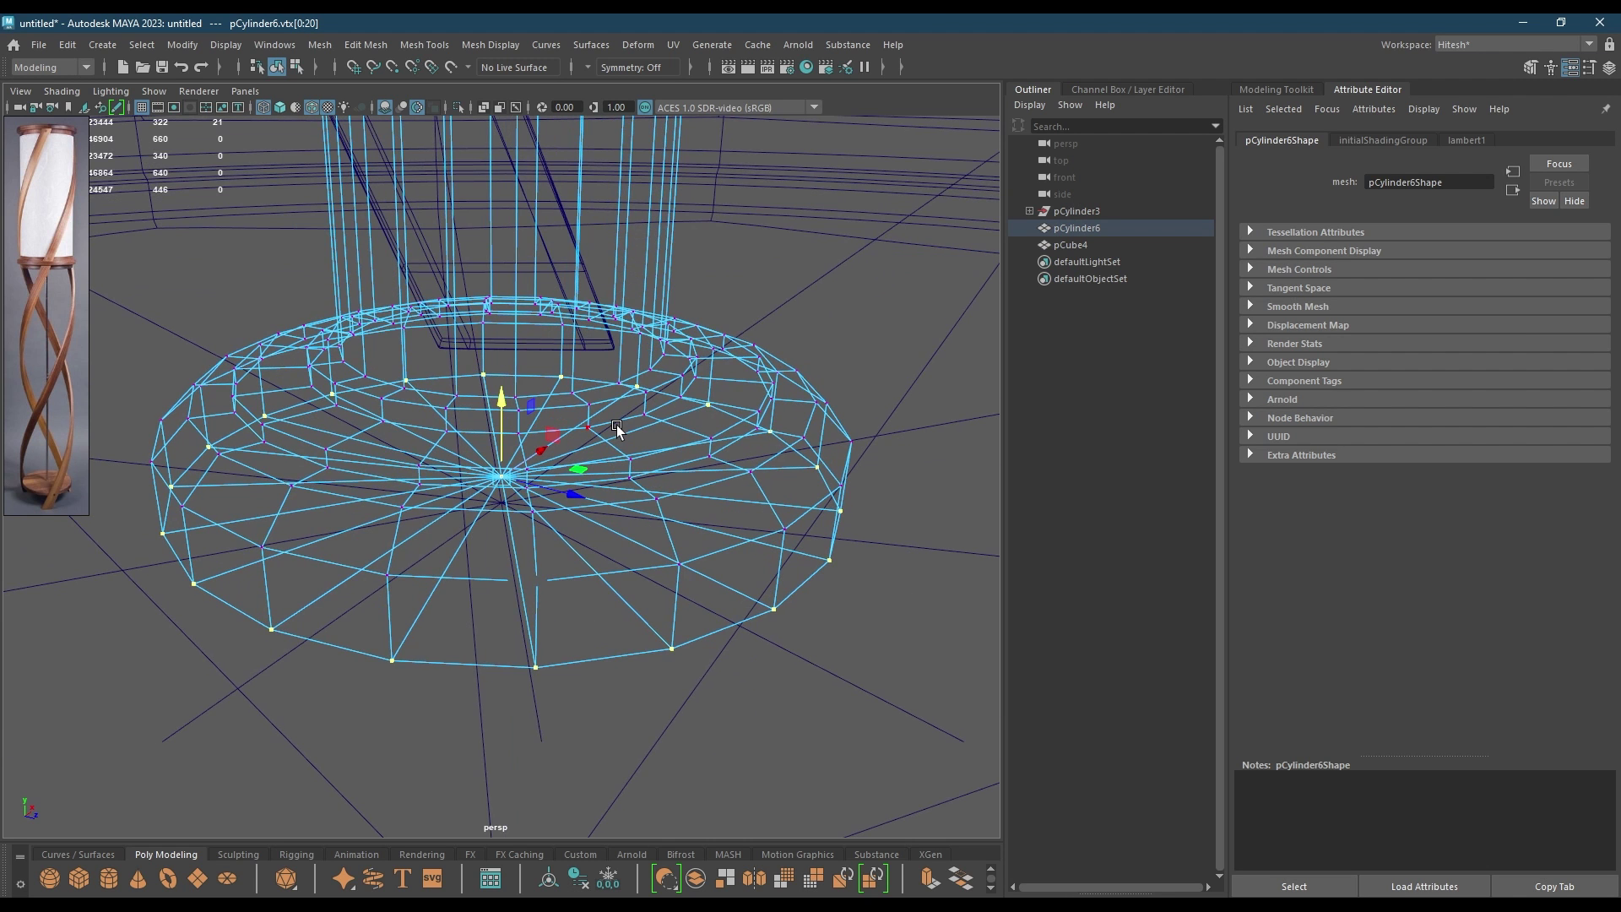
{"action": "key", "text": "6"}
{"action": "scroll", "coordinate": [576, 415], "scroll_direction": "down", "scroll_amount": 5}
{"action": "scroll", "coordinate": [589, 480], "scroll_direction": "up", "scroll_amount": 3}
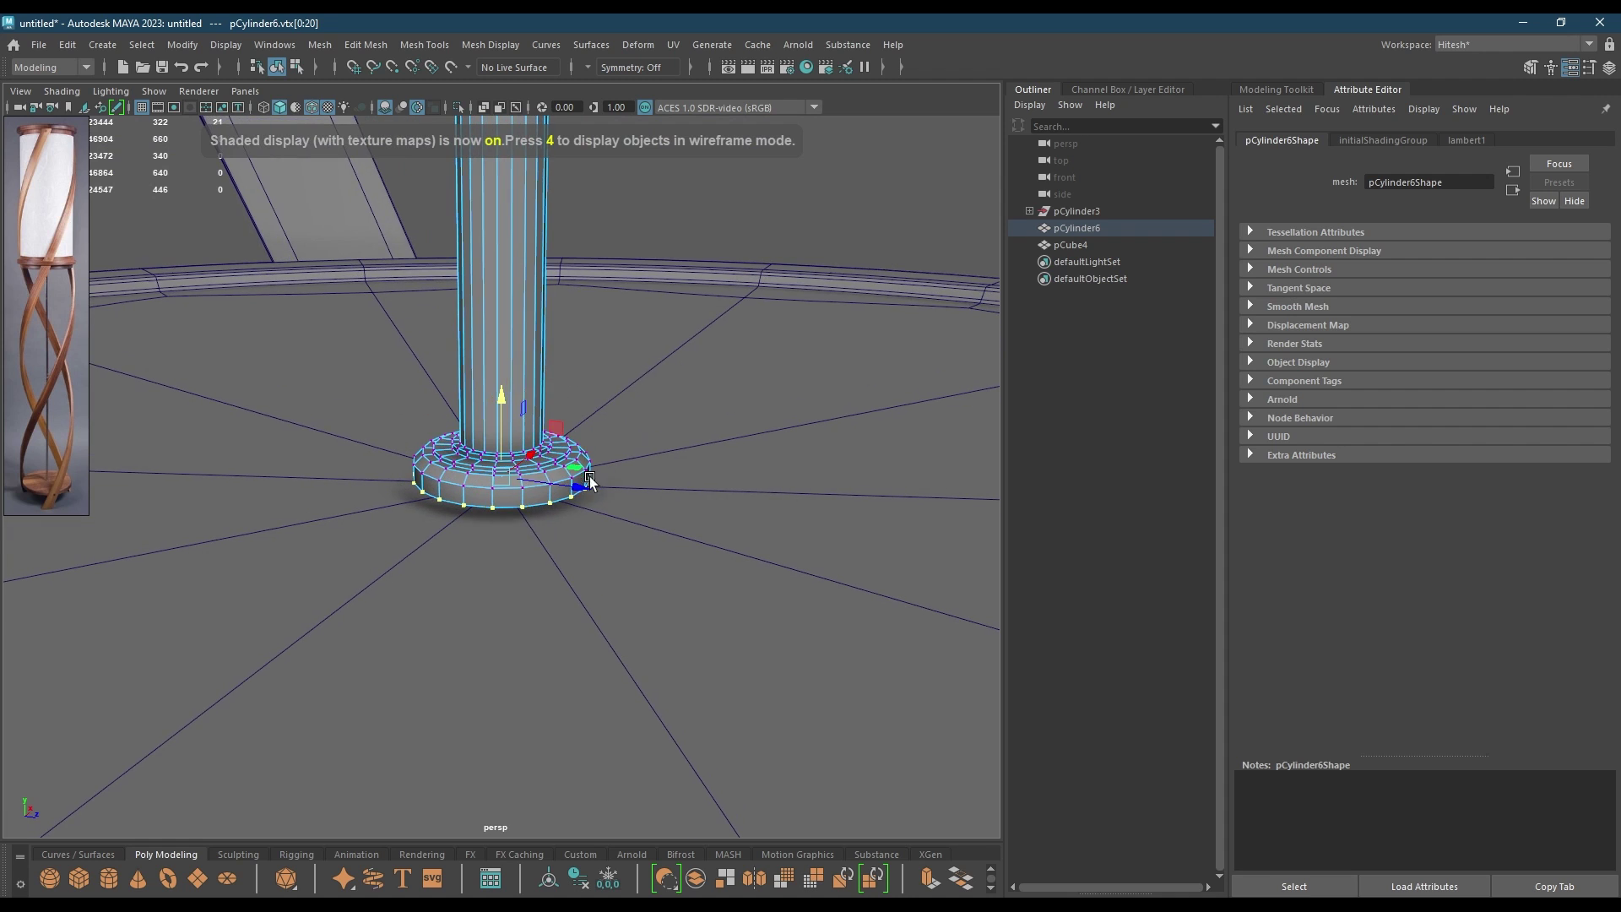
{"action": "left_click_drag", "start_coordinate": [504, 408], "coordinate": [505, 415]}
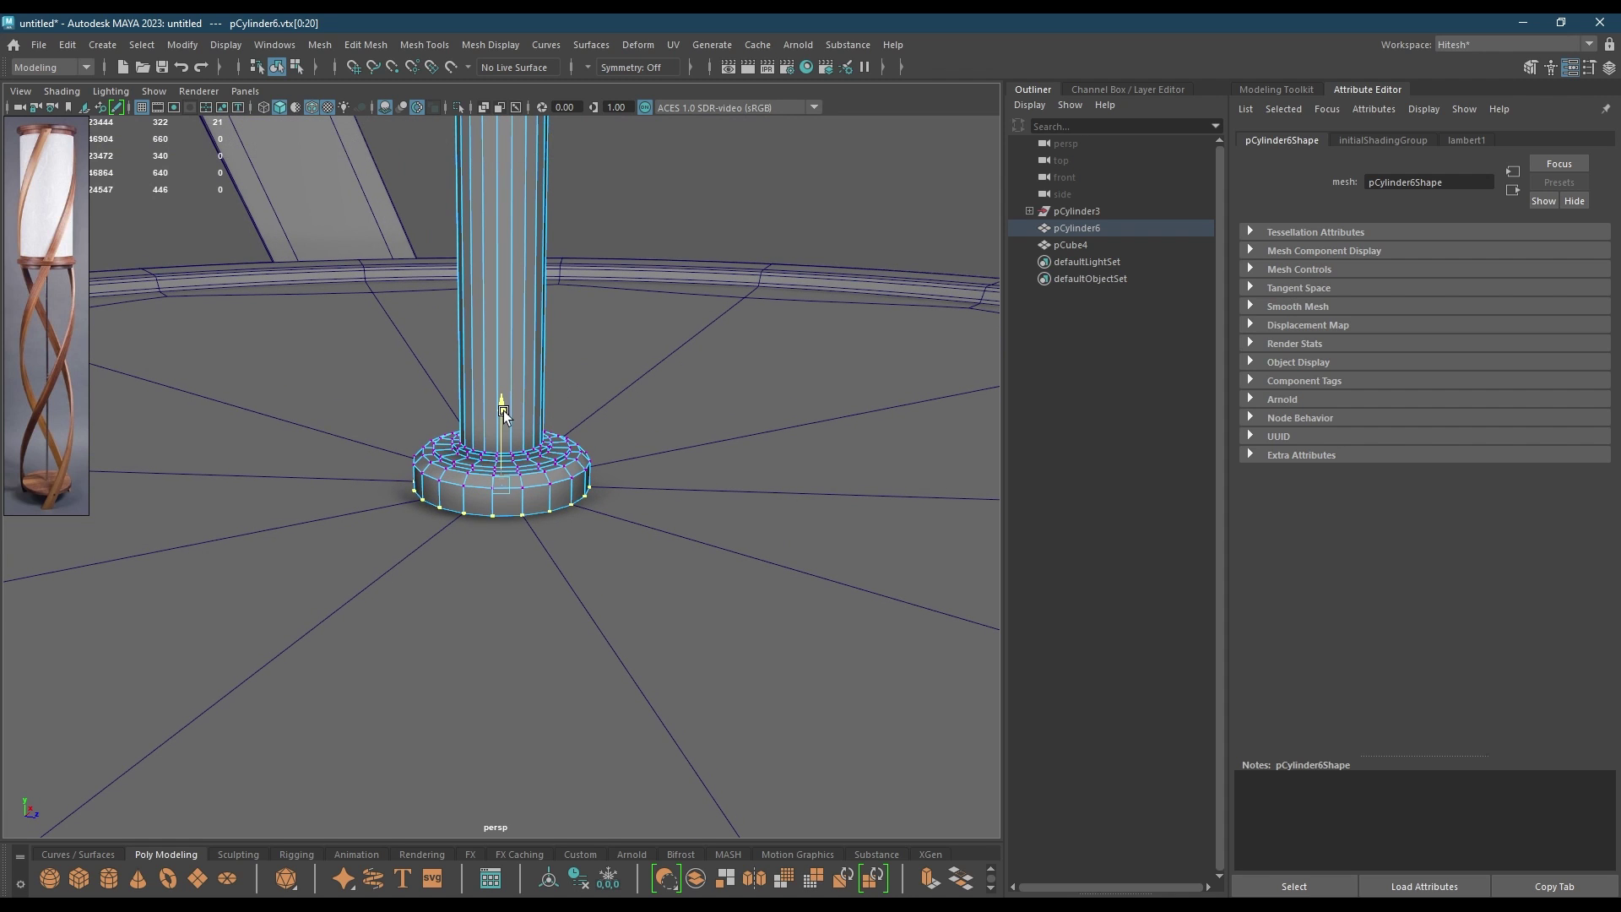
{"action": "key", "text": "ctrl+z"}
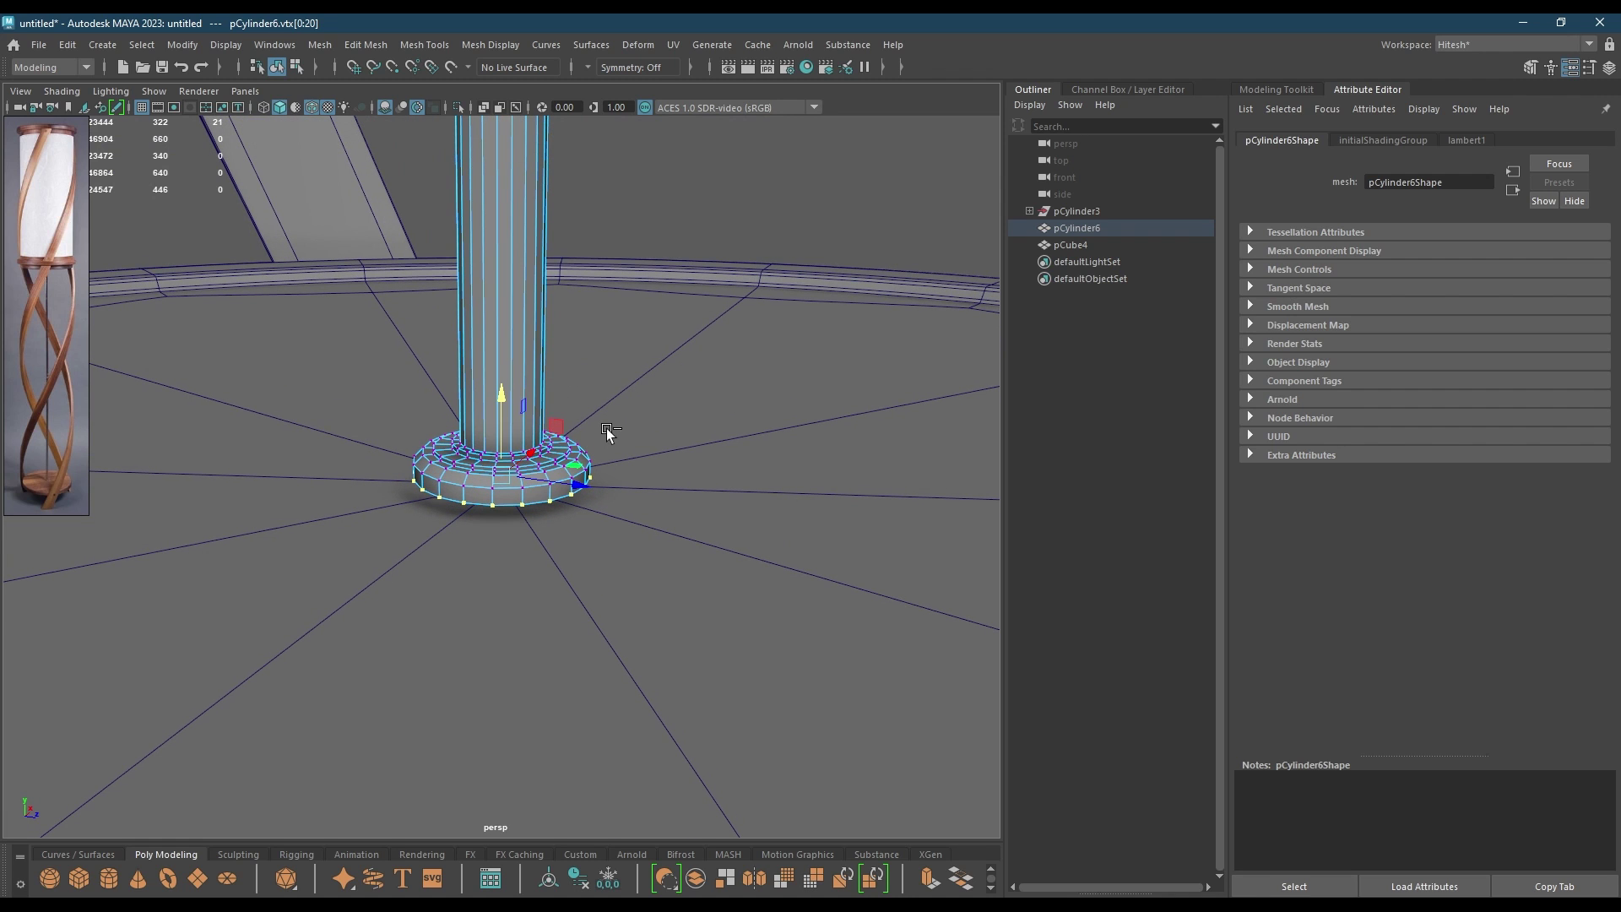
{"action": "left_click_drag", "start_coordinate": [636, 337], "coordinate": [246, 605]}
{"action": "left_click_drag", "start_coordinate": [501, 384], "coordinate": [502, 395]}
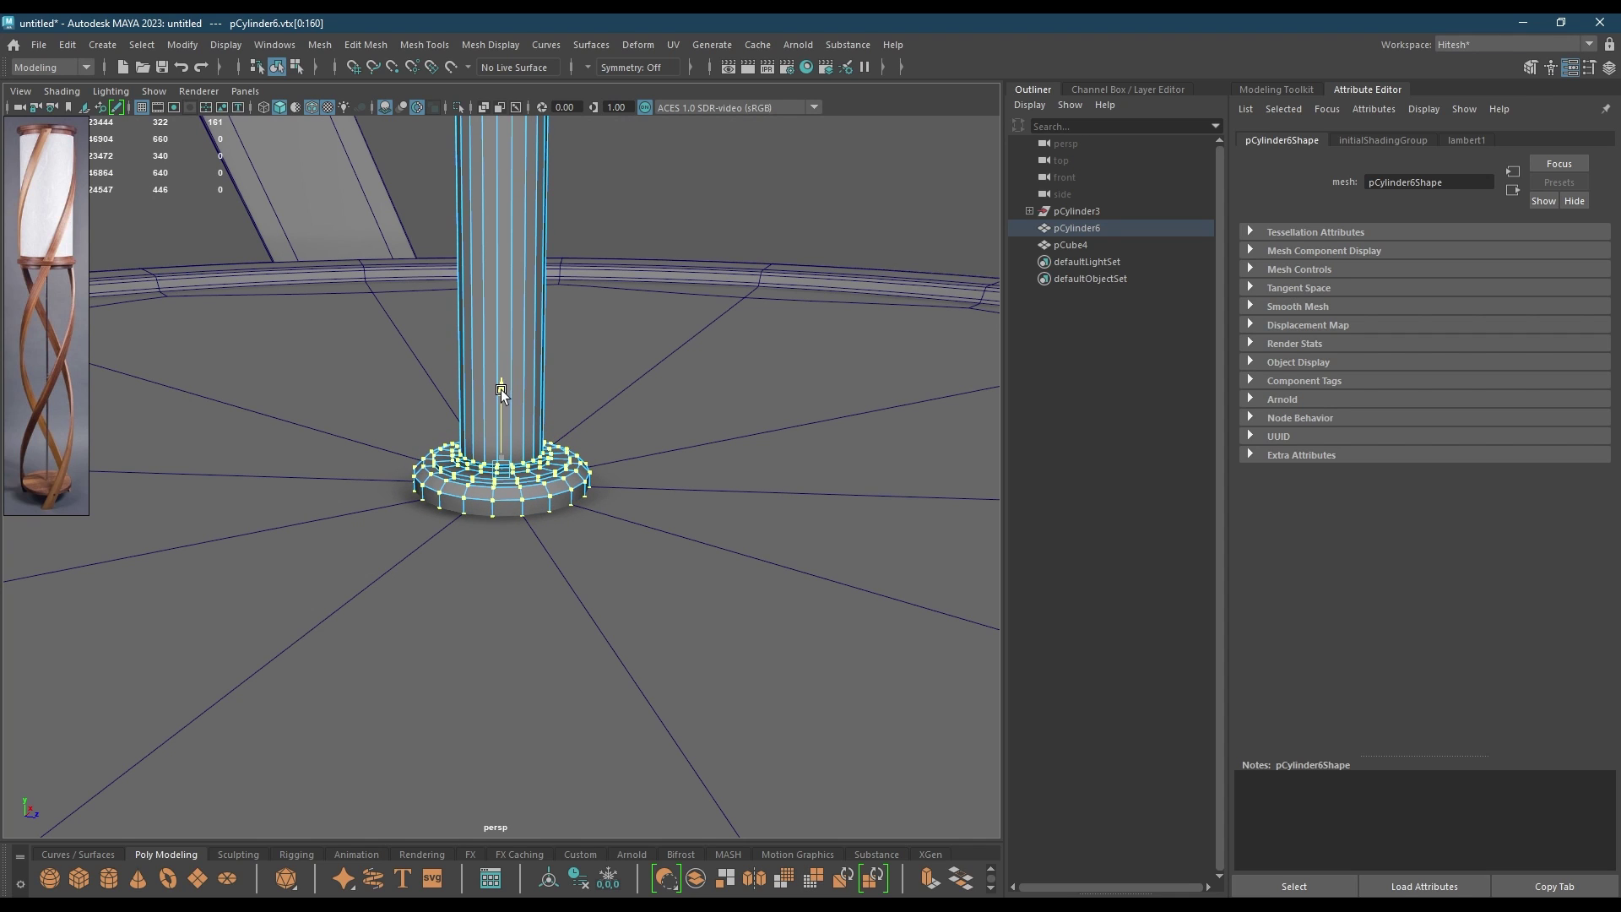
- Bevel all the horizontal edge loops of the rod's lower flange with 2 segments and return to object mode
{"action": "right_click_drag", "start_coordinate": [501, 418], "coordinate": [519, 467]}
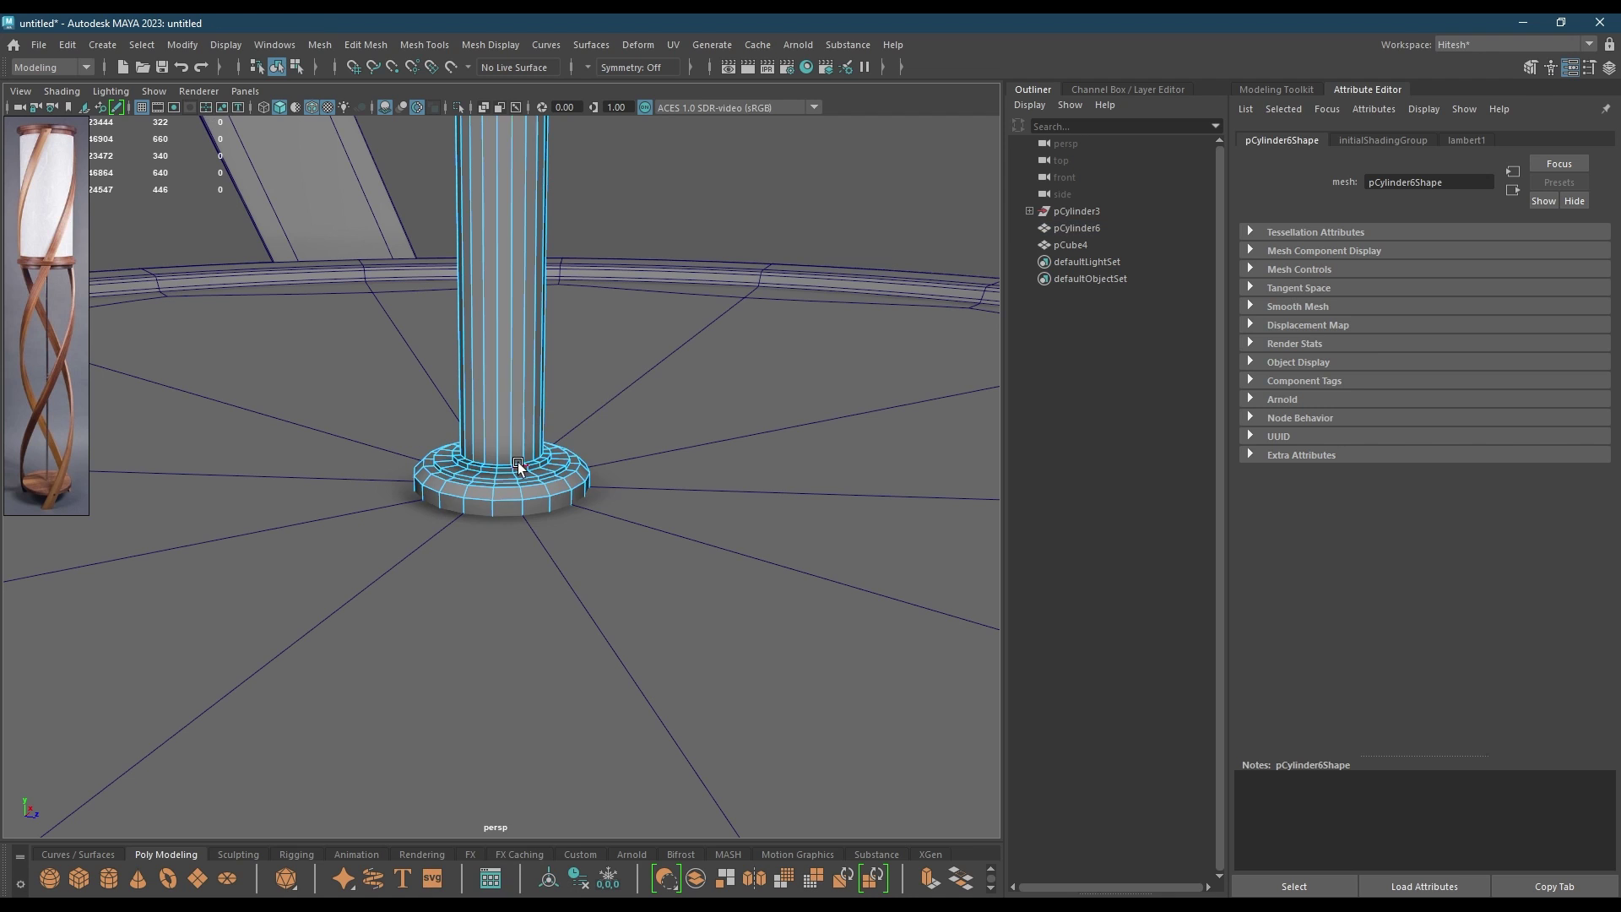
{"action": "key", "text": "4"}
{"action": "double_click", "coordinate": [509, 516]}
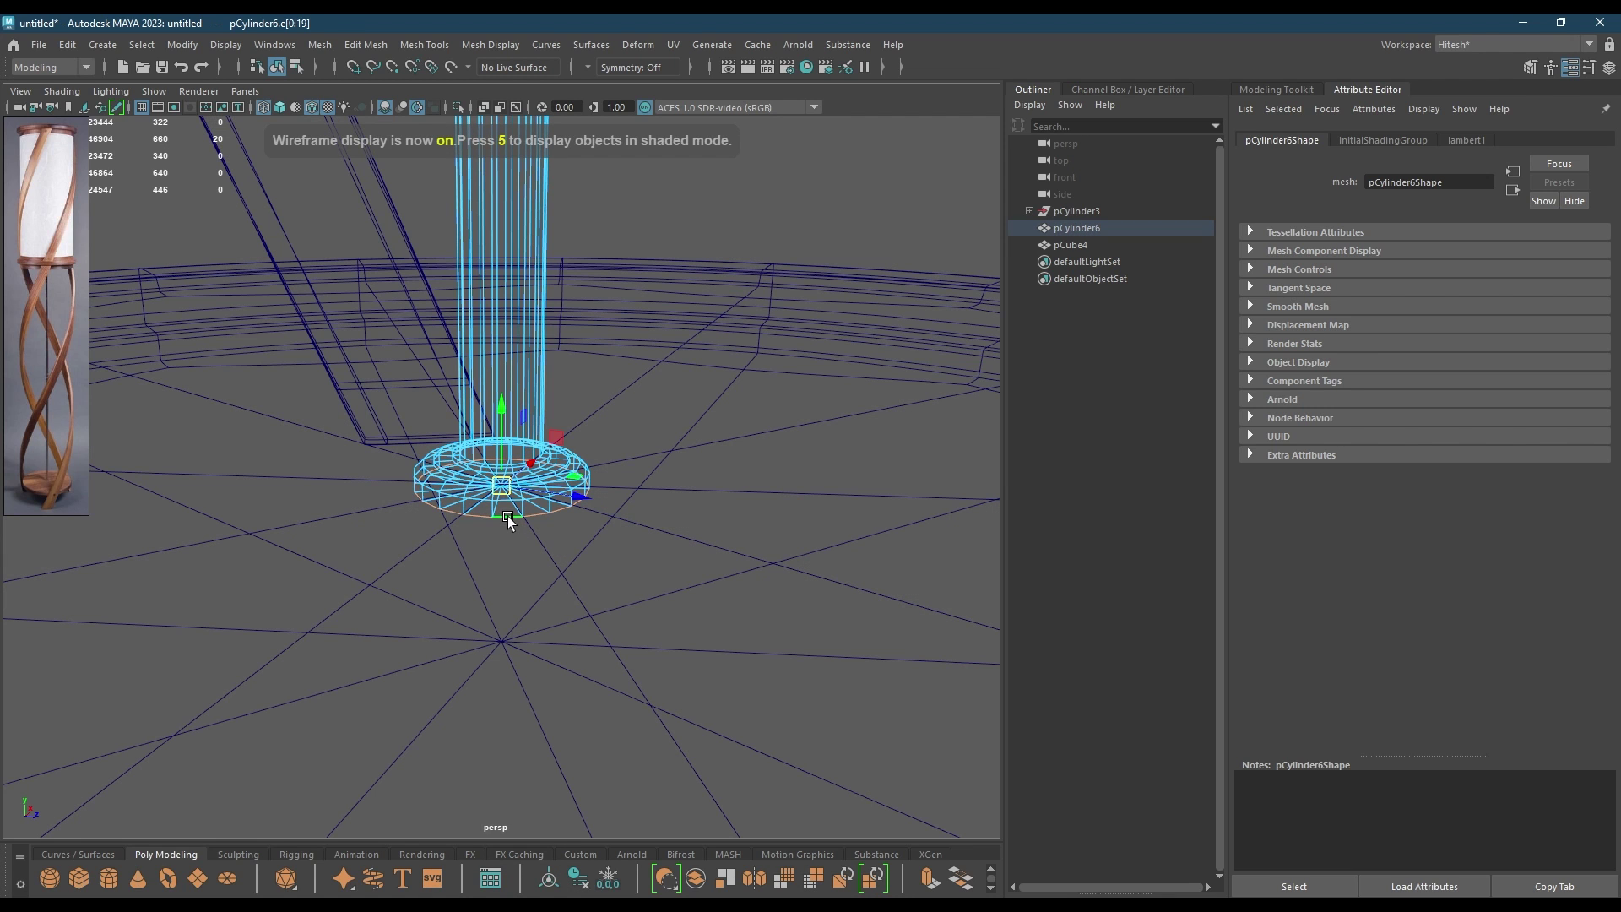
{"action": "key", "text": "5"}
{"action": "double_click", "coordinate": [477, 499], "text": "shift"}
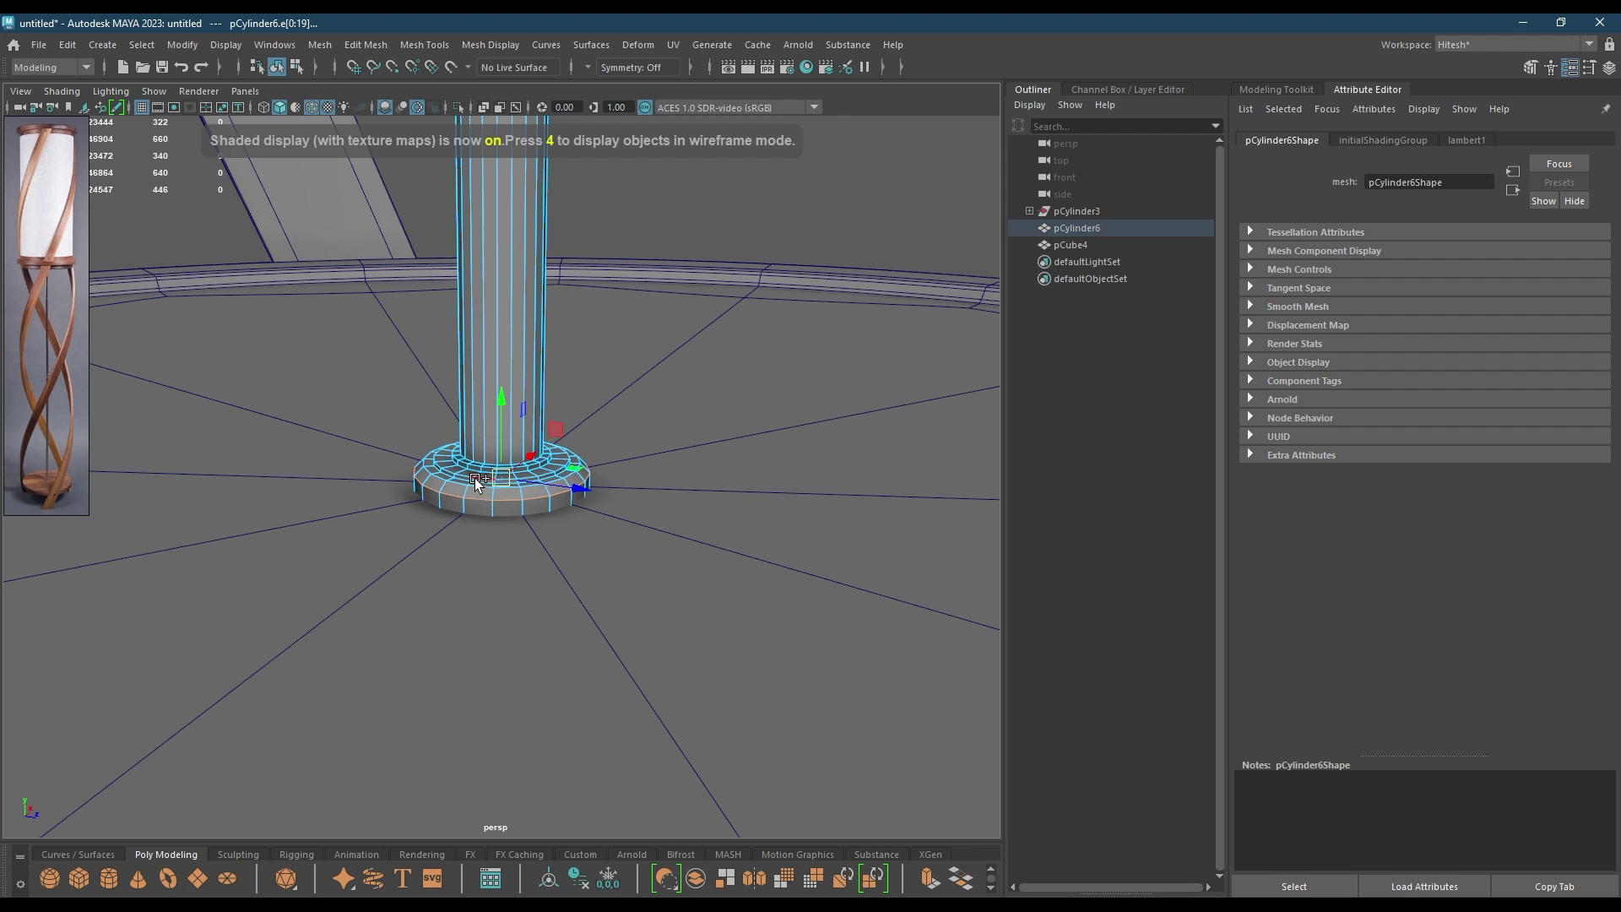
{"action": "scroll", "coordinate": [473, 477], "scroll_direction": "up", "scroll_amount": 5}
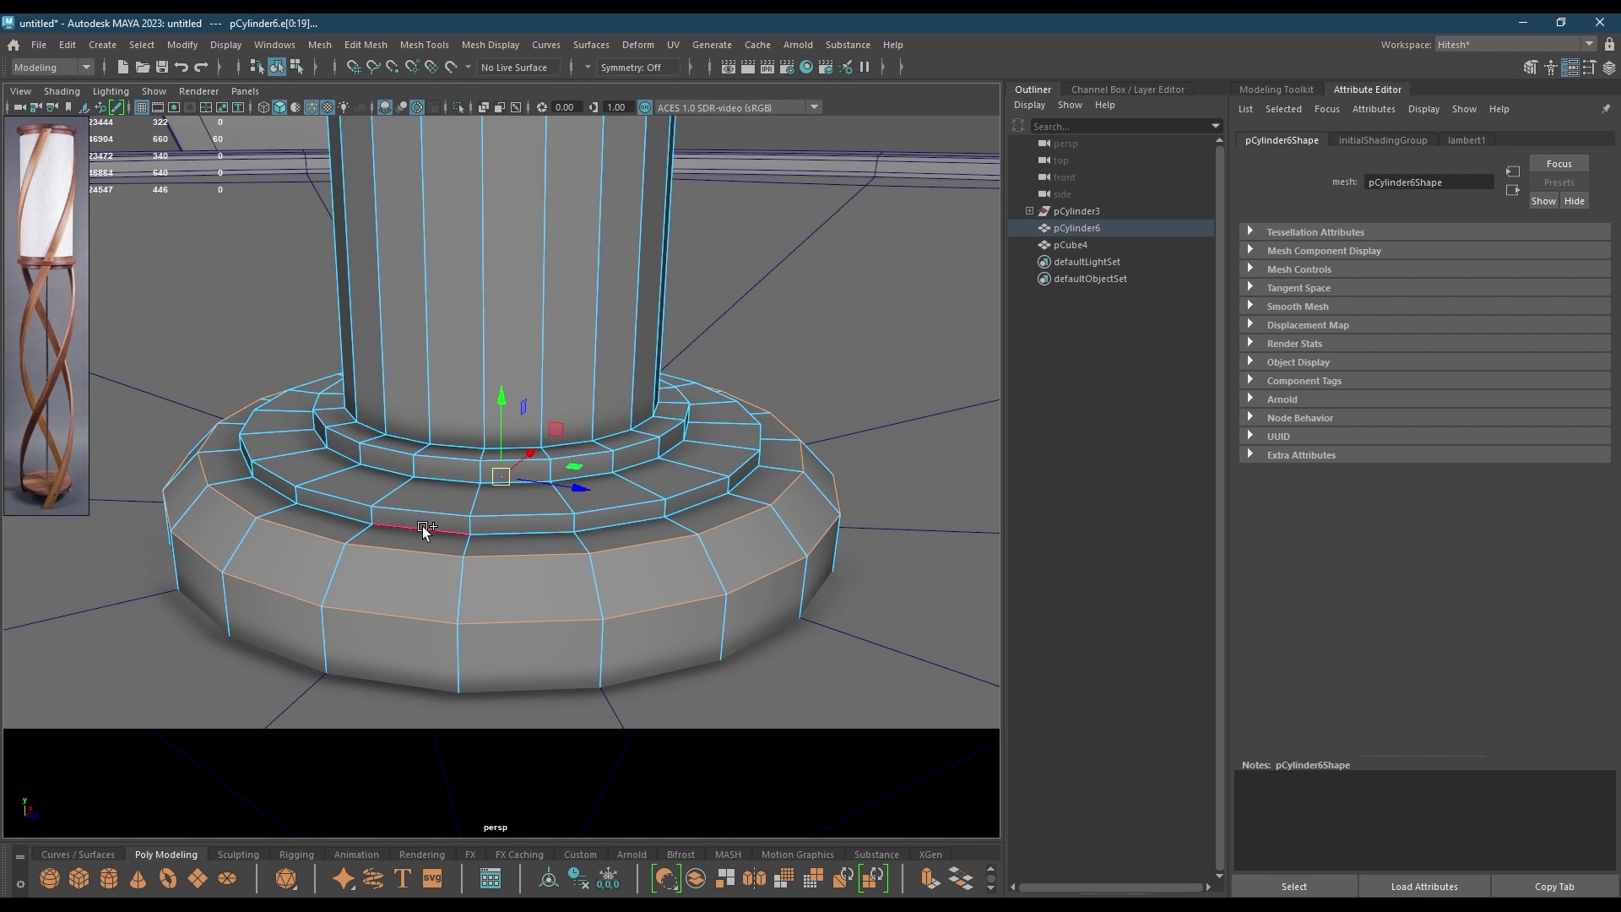
{"action": "double_click", "coordinate": [422, 526], "text": "shift"}
{"action": "double_click", "coordinate": [423, 513], "text": "shift"}
{"action": "double_click", "coordinate": [436, 481], "text": "shift"}
{"action": "double_click", "coordinate": [443, 462], "text": "shift"}
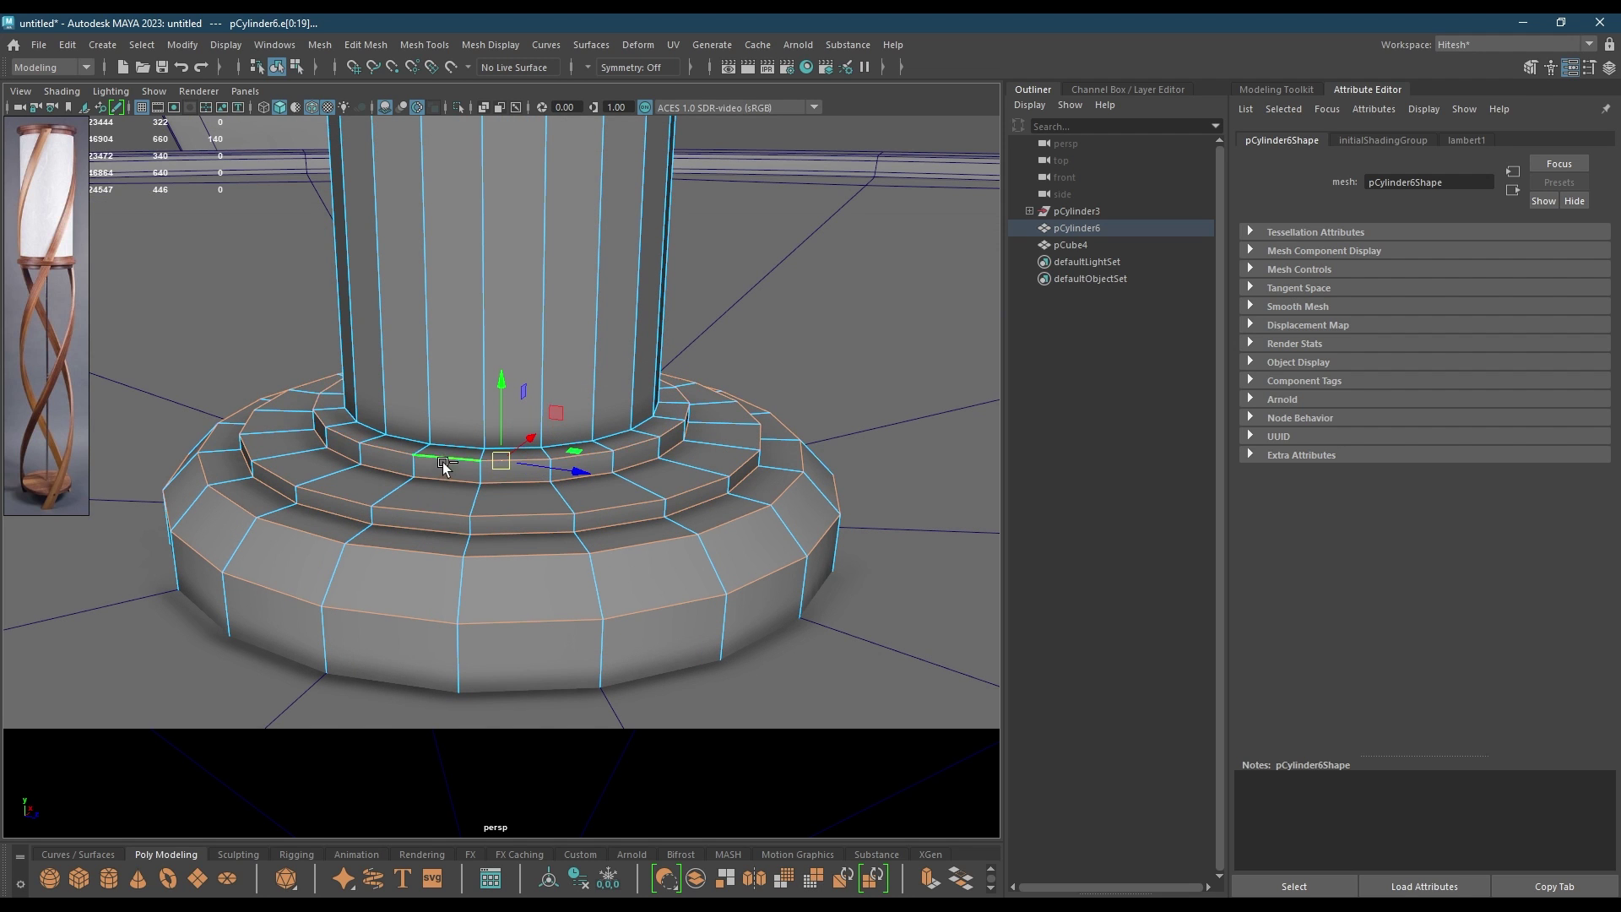
{"action": "left_click_drag", "start_coordinate": [435, 456], "coordinate": [441, 477], "text": "alt"}
{"action": "scroll", "coordinate": [465, 553], "scroll_direction": "up", "scroll_amount": 5}
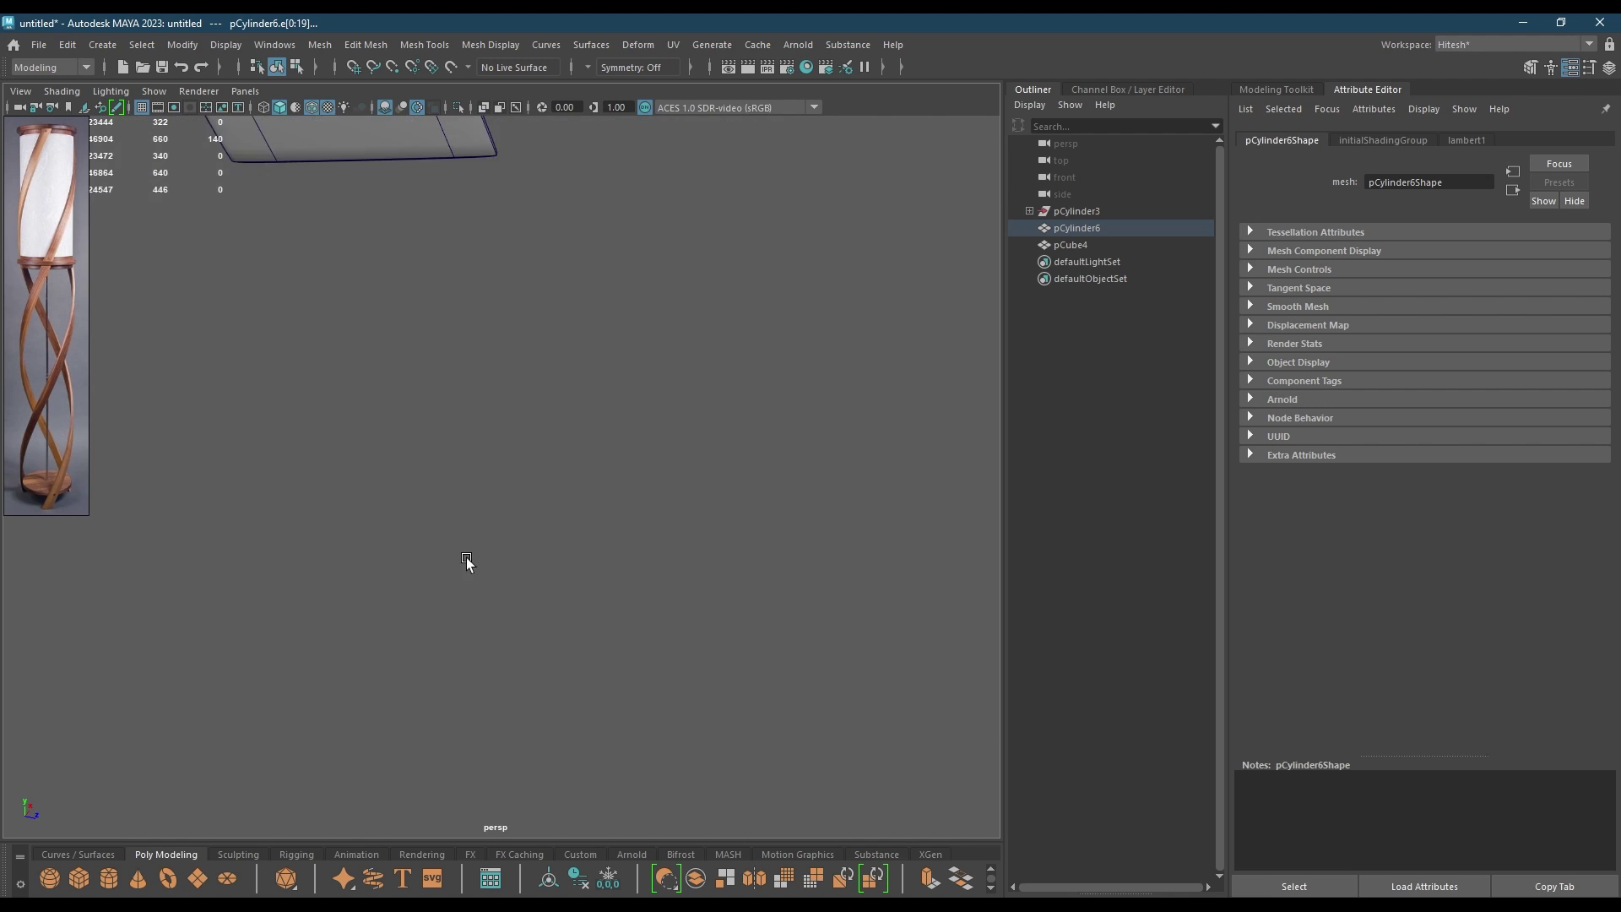
{"action": "scroll", "coordinate": [465, 532], "scroll_direction": "down", "scroll_amount": 5}
{"action": "scroll", "coordinate": [455, 460], "scroll_direction": "down", "scroll_amount": 3}
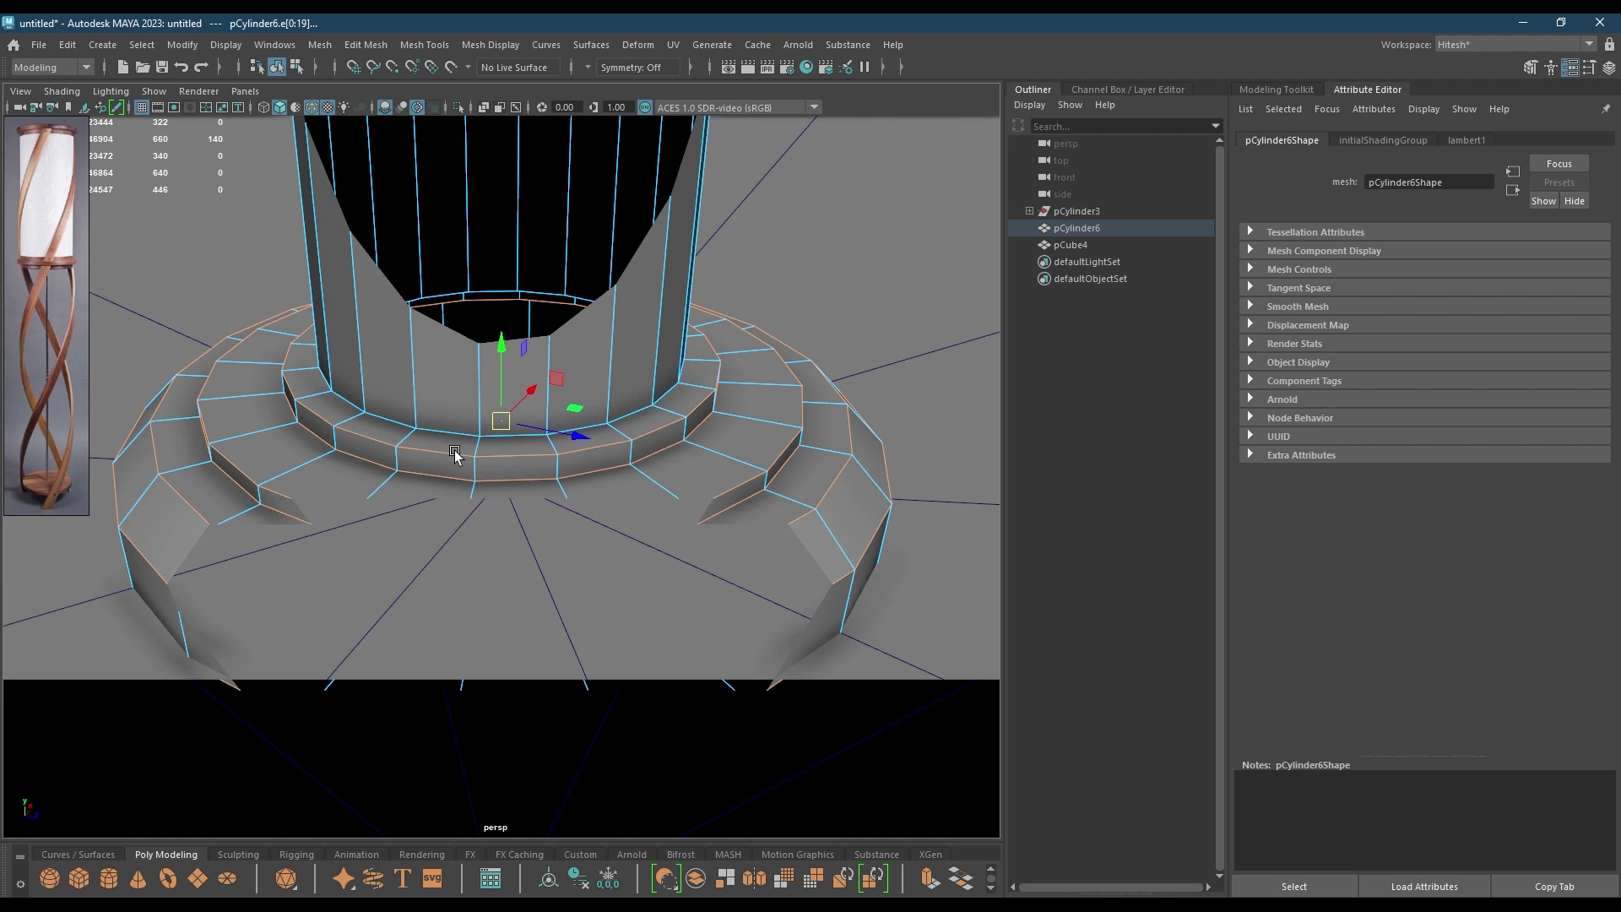
{"action": "double_click", "coordinate": [440, 430], "text": "shift"}
{"action": "scroll", "coordinate": [588, 549], "scroll_direction": "down", "scroll_amount": 4}
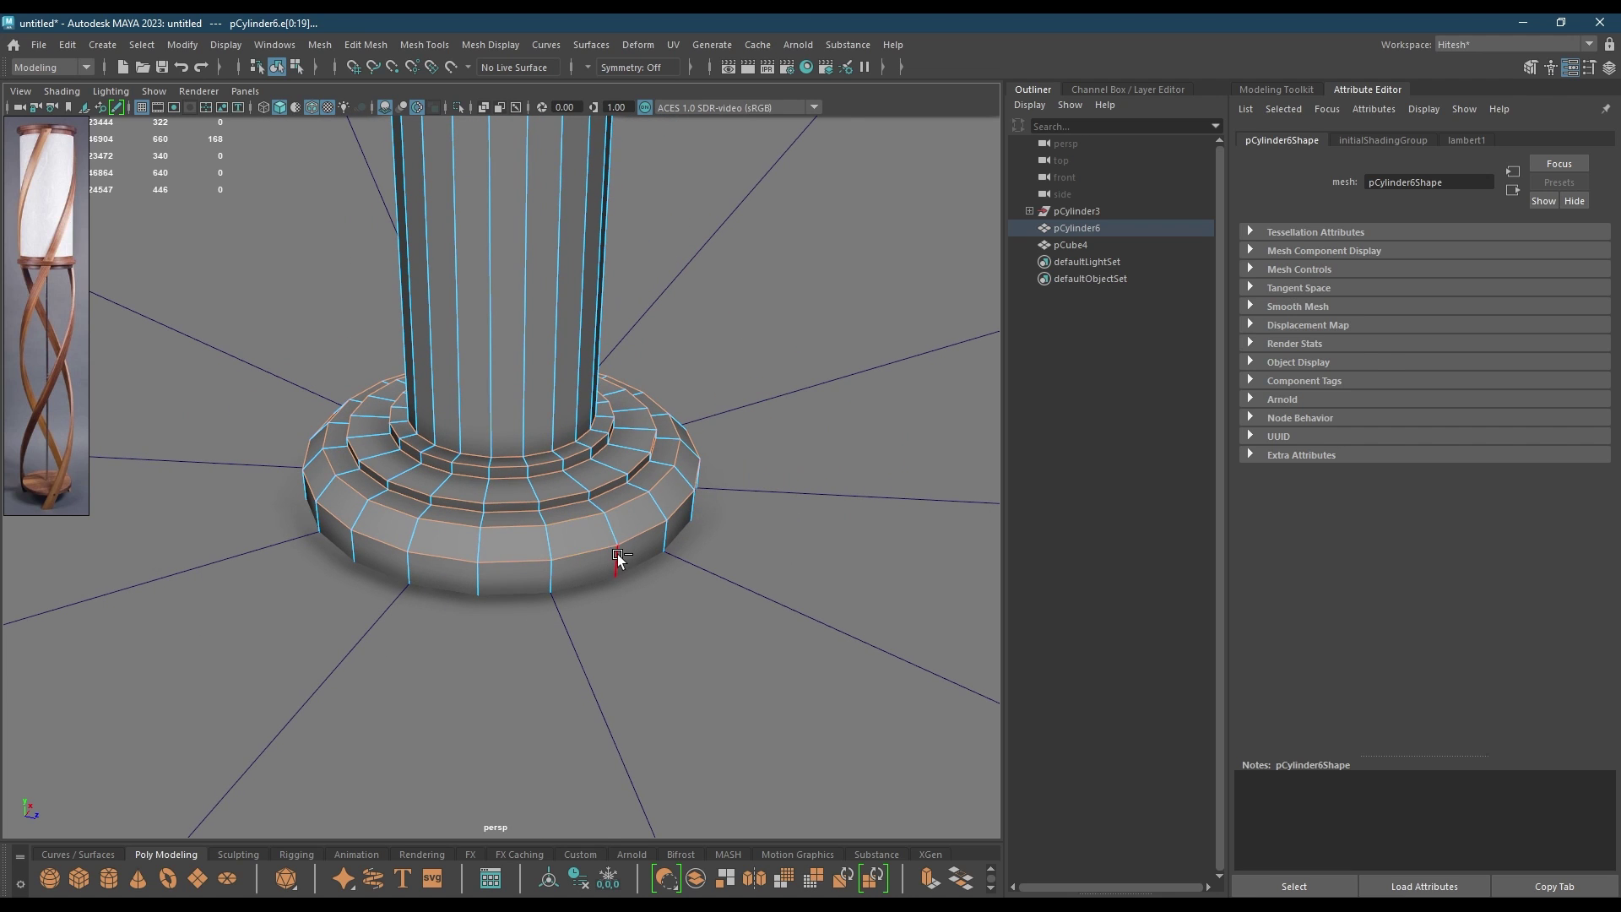
{"action": "key", "text": "ctrl+b"}
{"action": "left_click_drag", "start_coordinate": [813, 273], "coordinate": [848, 276]}
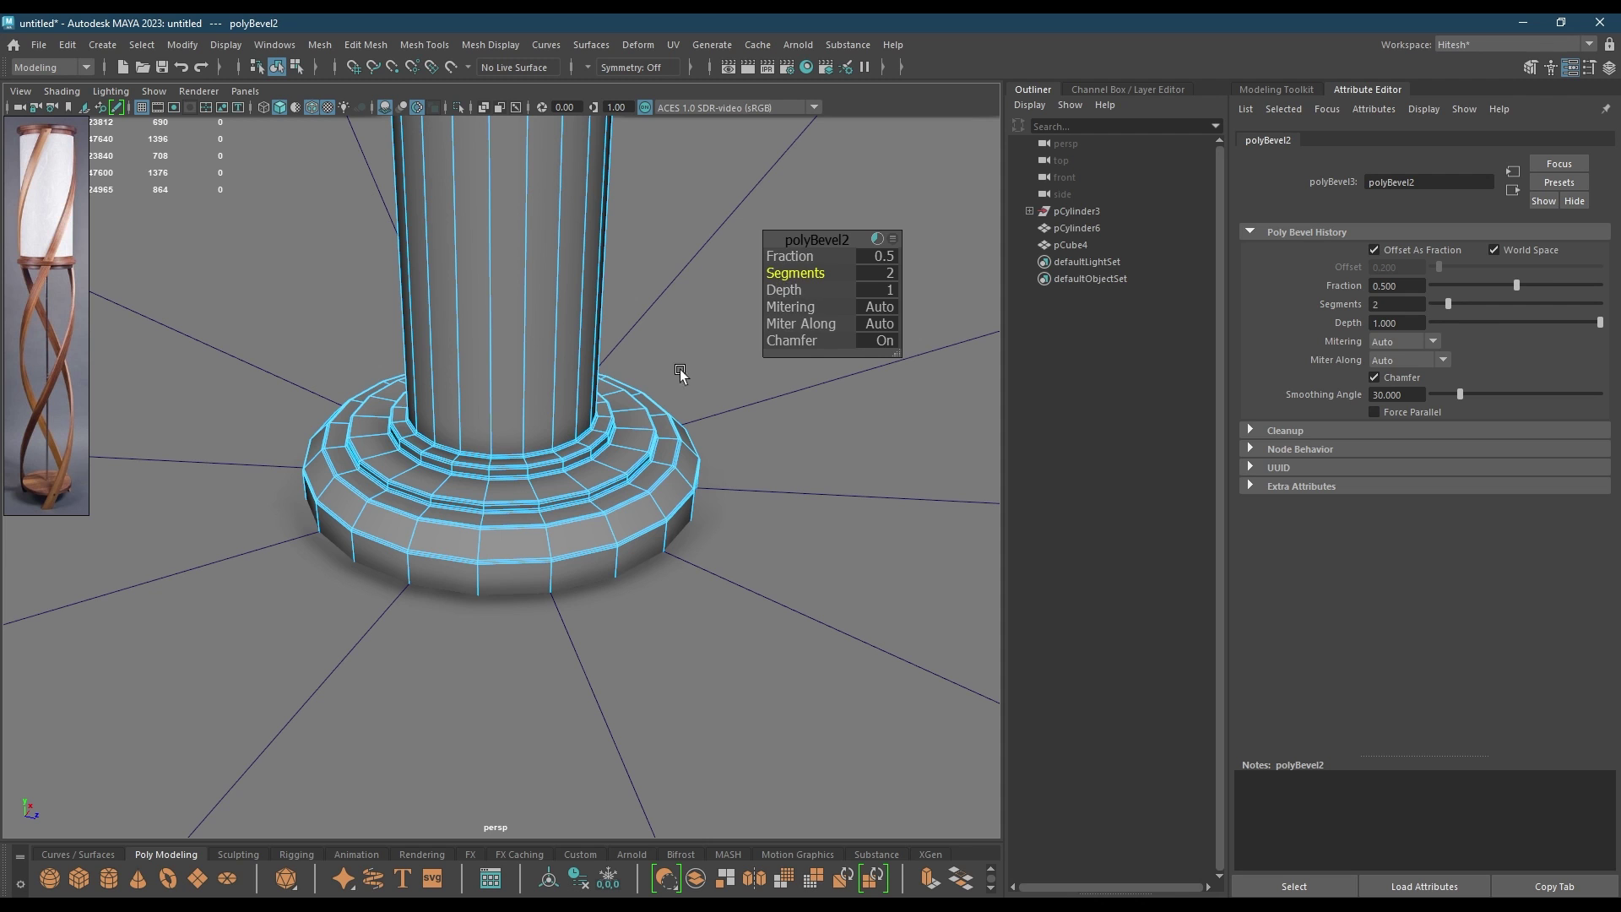
{"action": "key", "text": "q"}
{"action": "right_click_drag", "start_coordinate": [468, 326], "coordinate": [535, 292]}
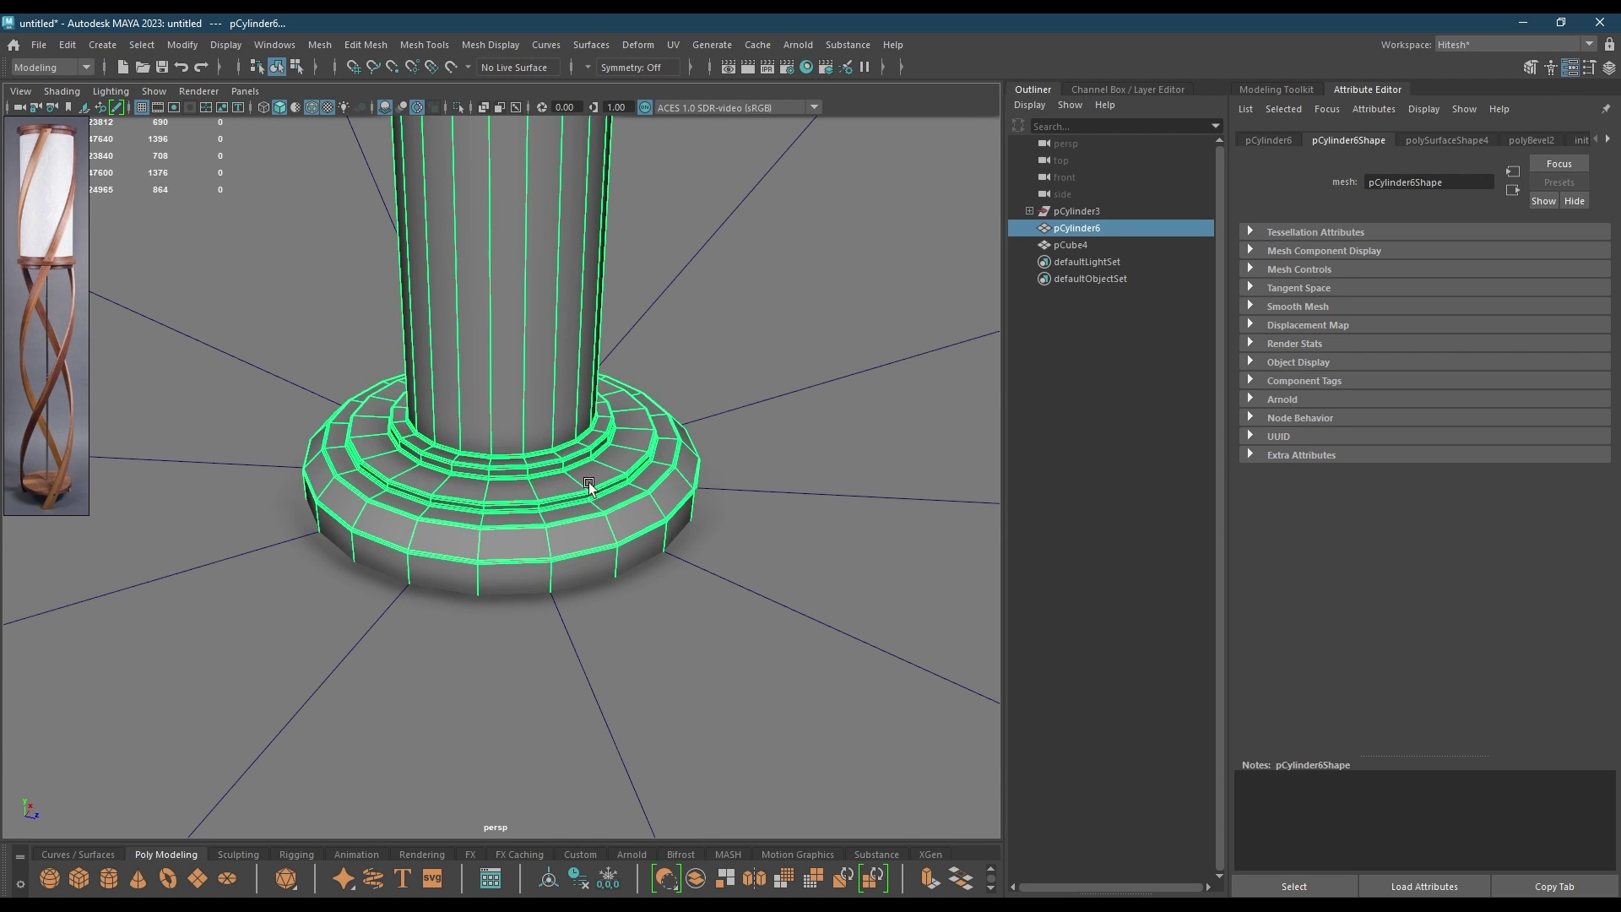
- Show the rod's upper flange and isolate the rod by hiding the other lamp parts
{"action": "scroll", "coordinate": [640, 586], "scroll_direction": "down", "scroll_amount": 10}
{"action": "scroll", "coordinate": [580, 409], "scroll_direction": "down", "scroll_amount": 2}
{"action": "middle_click_drag", "start_coordinate": [554, 413], "coordinate": [578, 836], "text": "alt"}
{"action": "left_click_drag", "start_coordinate": [635, 639], "coordinate": [649, 585], "text": "alt"}
{"action": "left_click_drag", "start_coordinate": [554, 533], "coordinate": [520, 446], "text": "alt"}
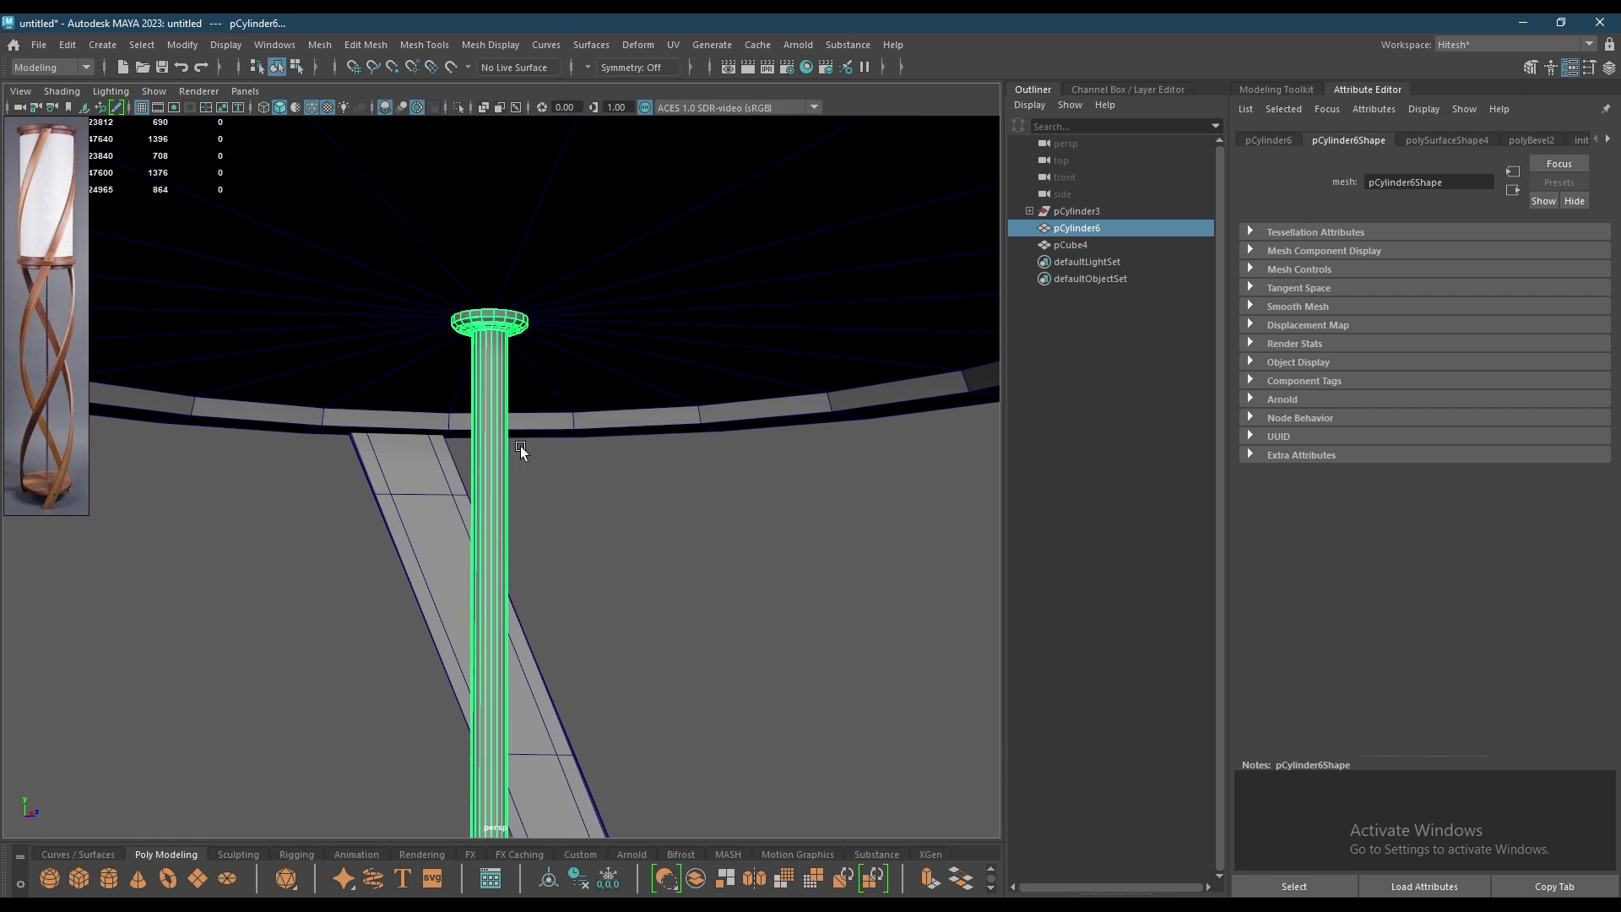
{"action": "key", "text": "alt+h"}
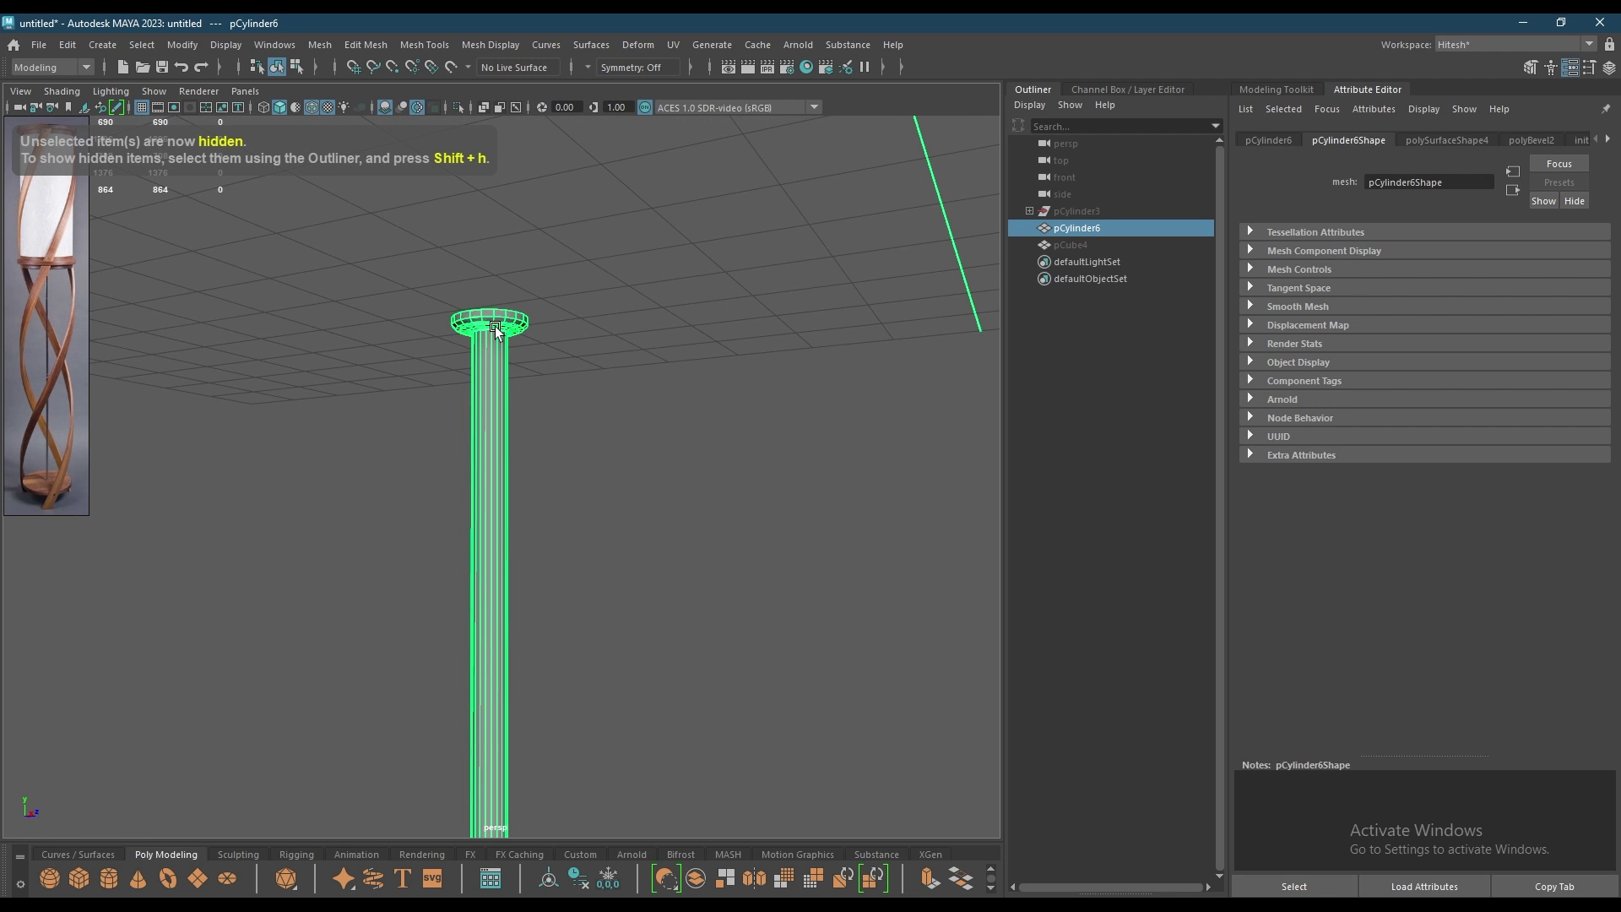
{"action": "left_click_drag", "start_coordinate": [495, 329], "coordinate": [509, 429], "text": "alt"}
{"action": "left_click_drag", "start_coordinate": [547, 226], "coordinate": [606, 361], "text": "alt"}
- Delete the stray short edge segments along the outer rim of the rod's upper flange
{"action": "right_click_drag", "start_coordinate": [606, 329], "coordinate": [605, 226]}
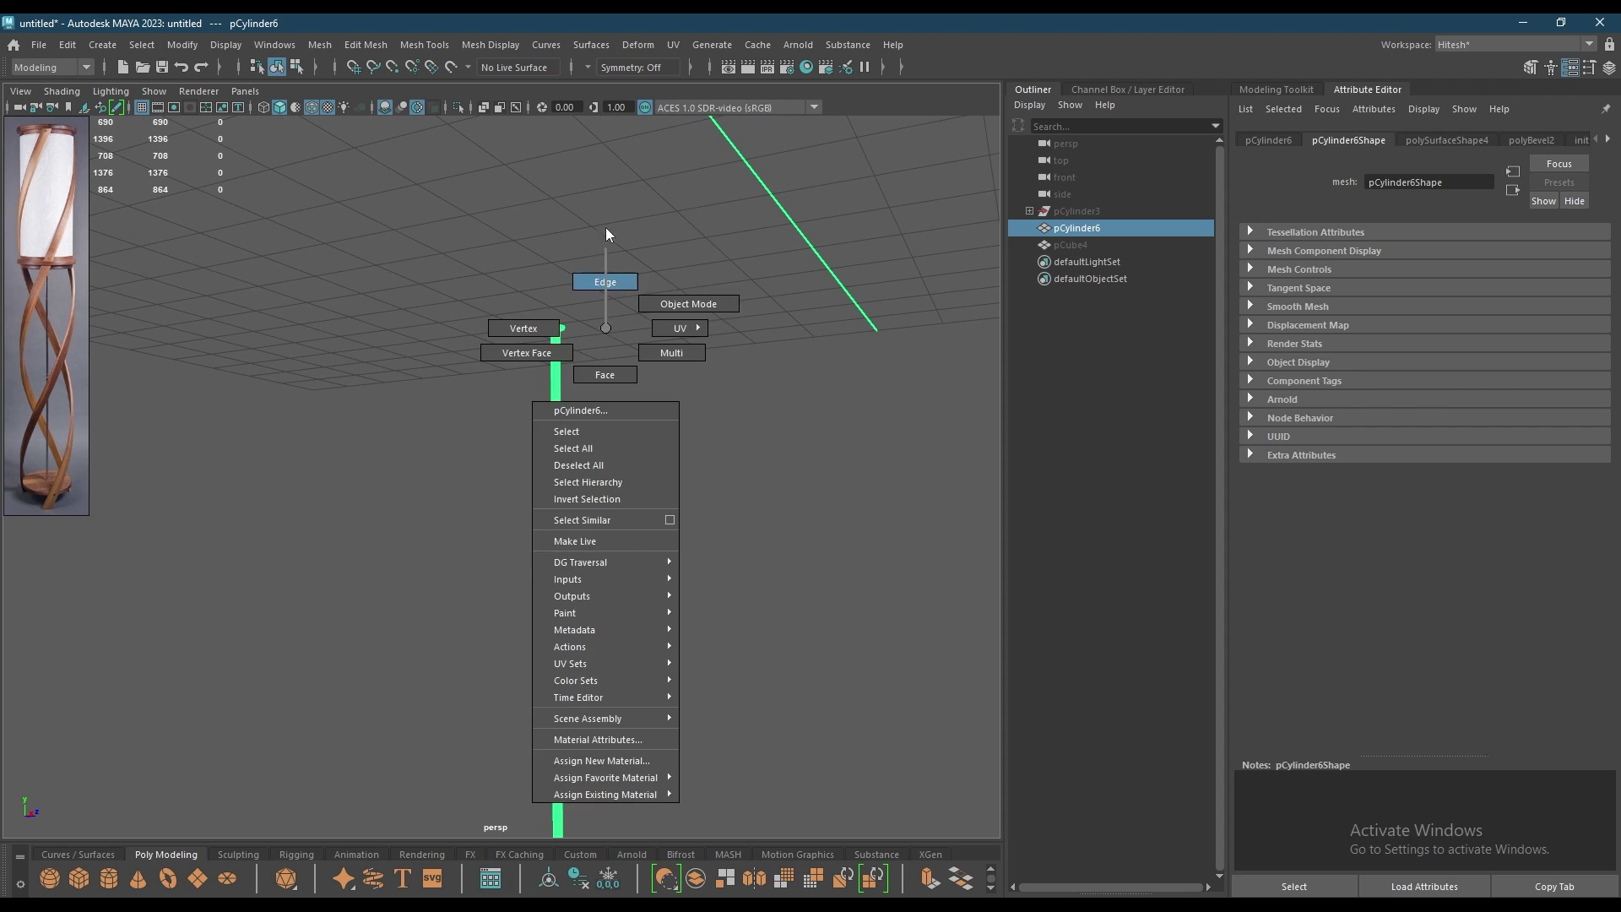
{"action": "left_click", "coordinate": [557, 326]}
{"action": "key", "text": "f"}
{"action": "scroll", "coordinate": [564, 439], "scroll_direction": "down", "scroll_amount": 5}
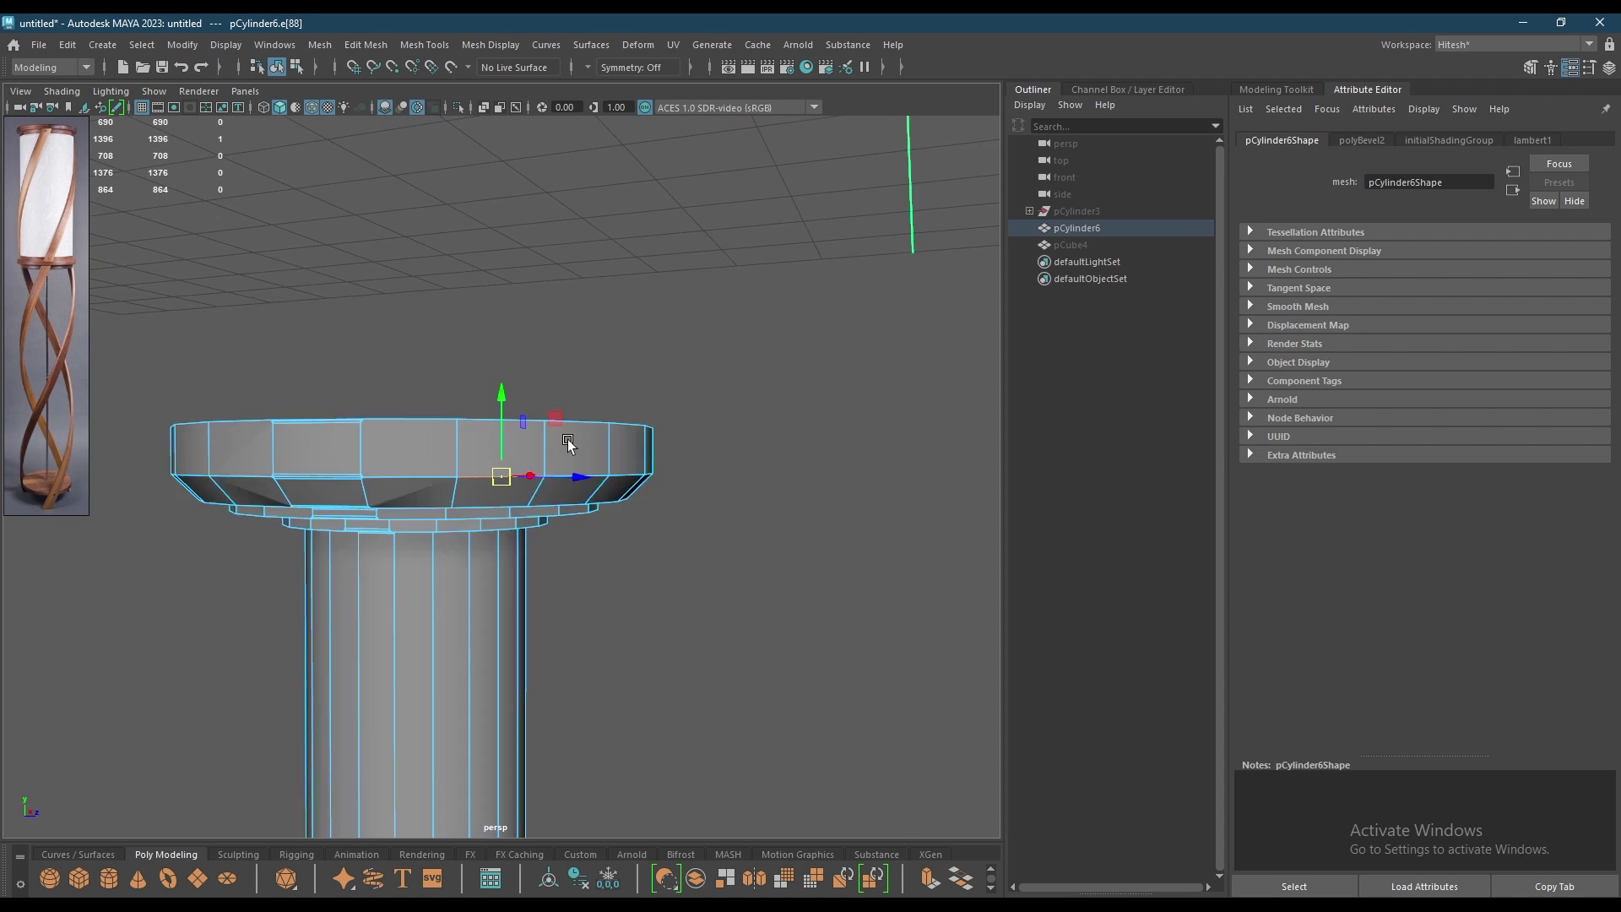
{"action": "left_click_drag", "start_coordinate": [545, 455], "coordinate": [470, 485], "text": "alt"}
{"action": "double_click", "coordinate": [455, 447]}
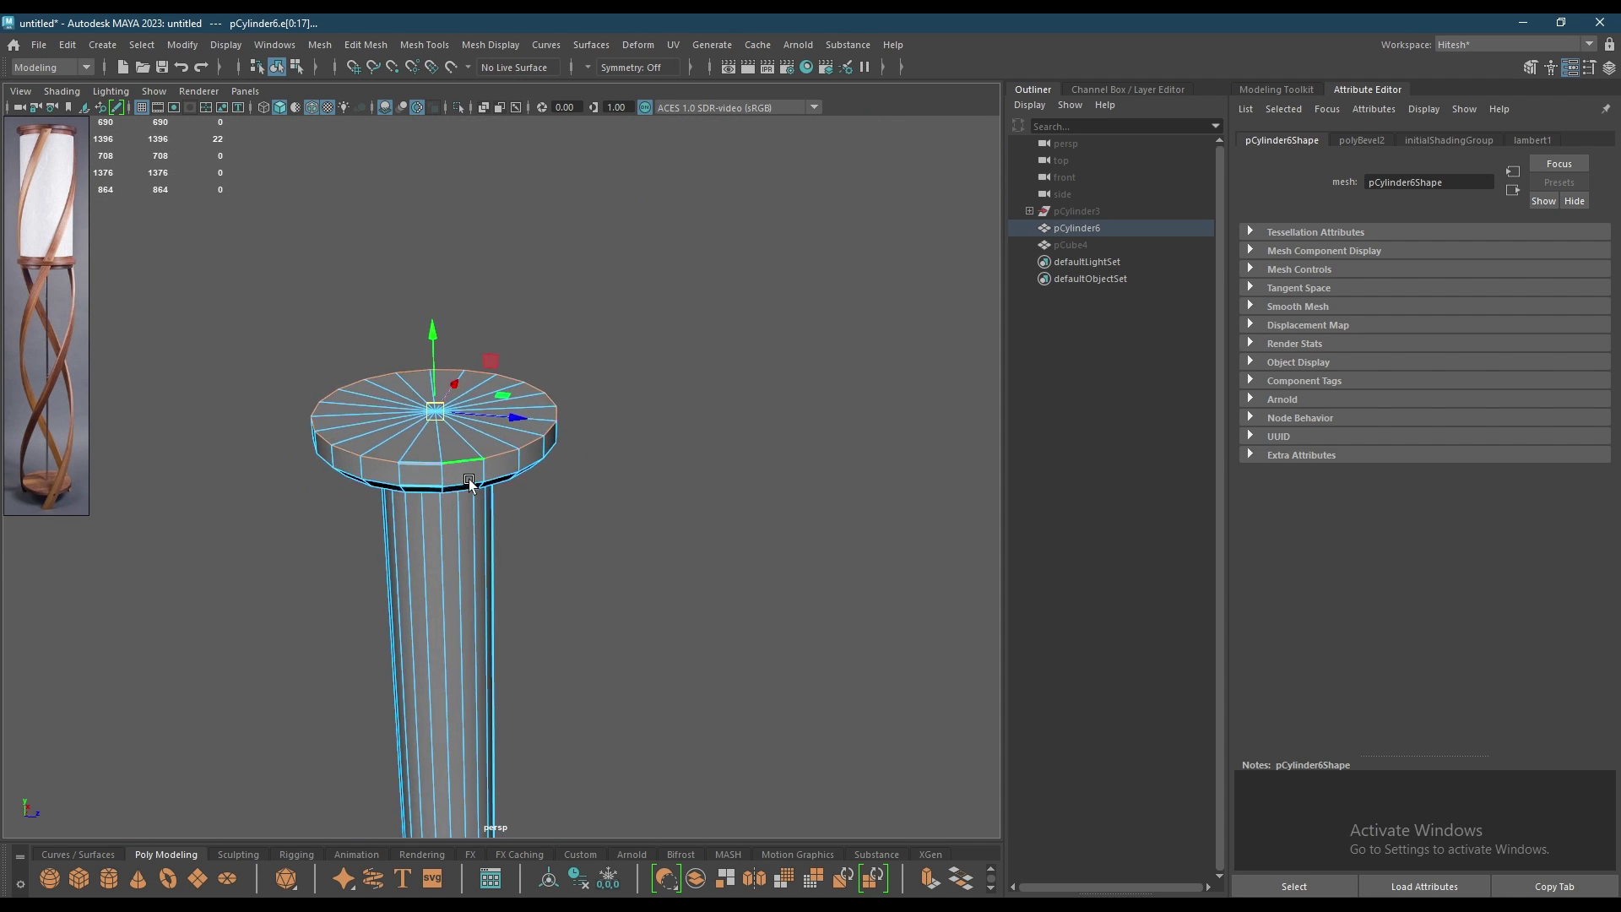
{"action": "key", "text": "ctrl+b"}
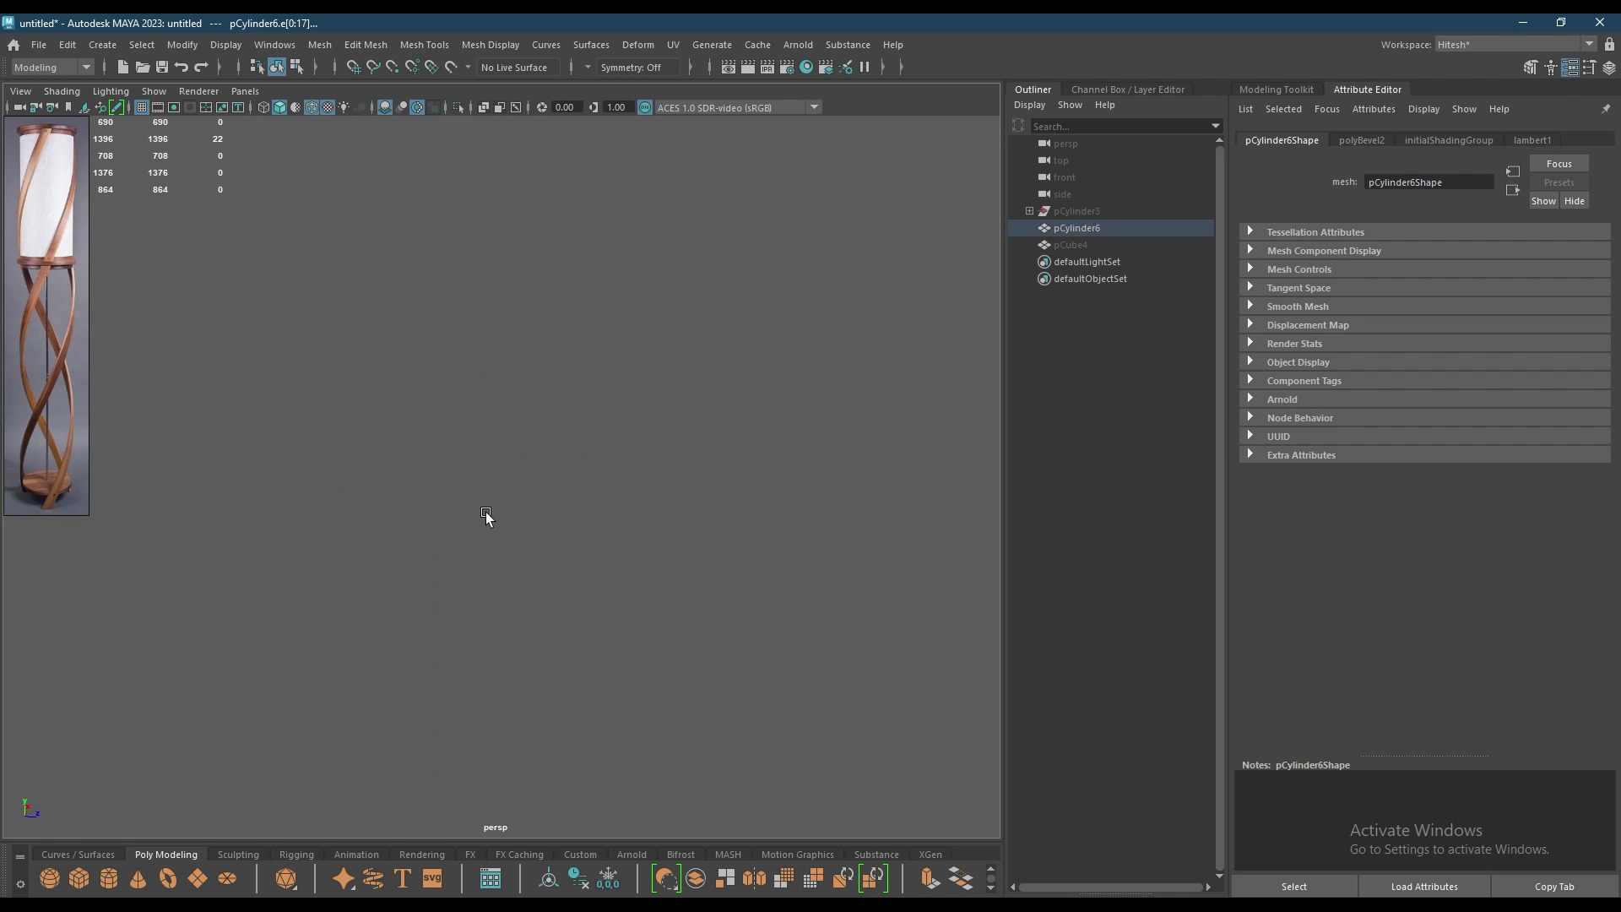
{"action": "key", "text": "ctrl+shift+h"}
{"action": "left_click_drag", "start_coordinate": [479, 500], "coordinate": [489, 459], "text": "alt"}
{"action": "left_click", "coordinate": [503, 446]}
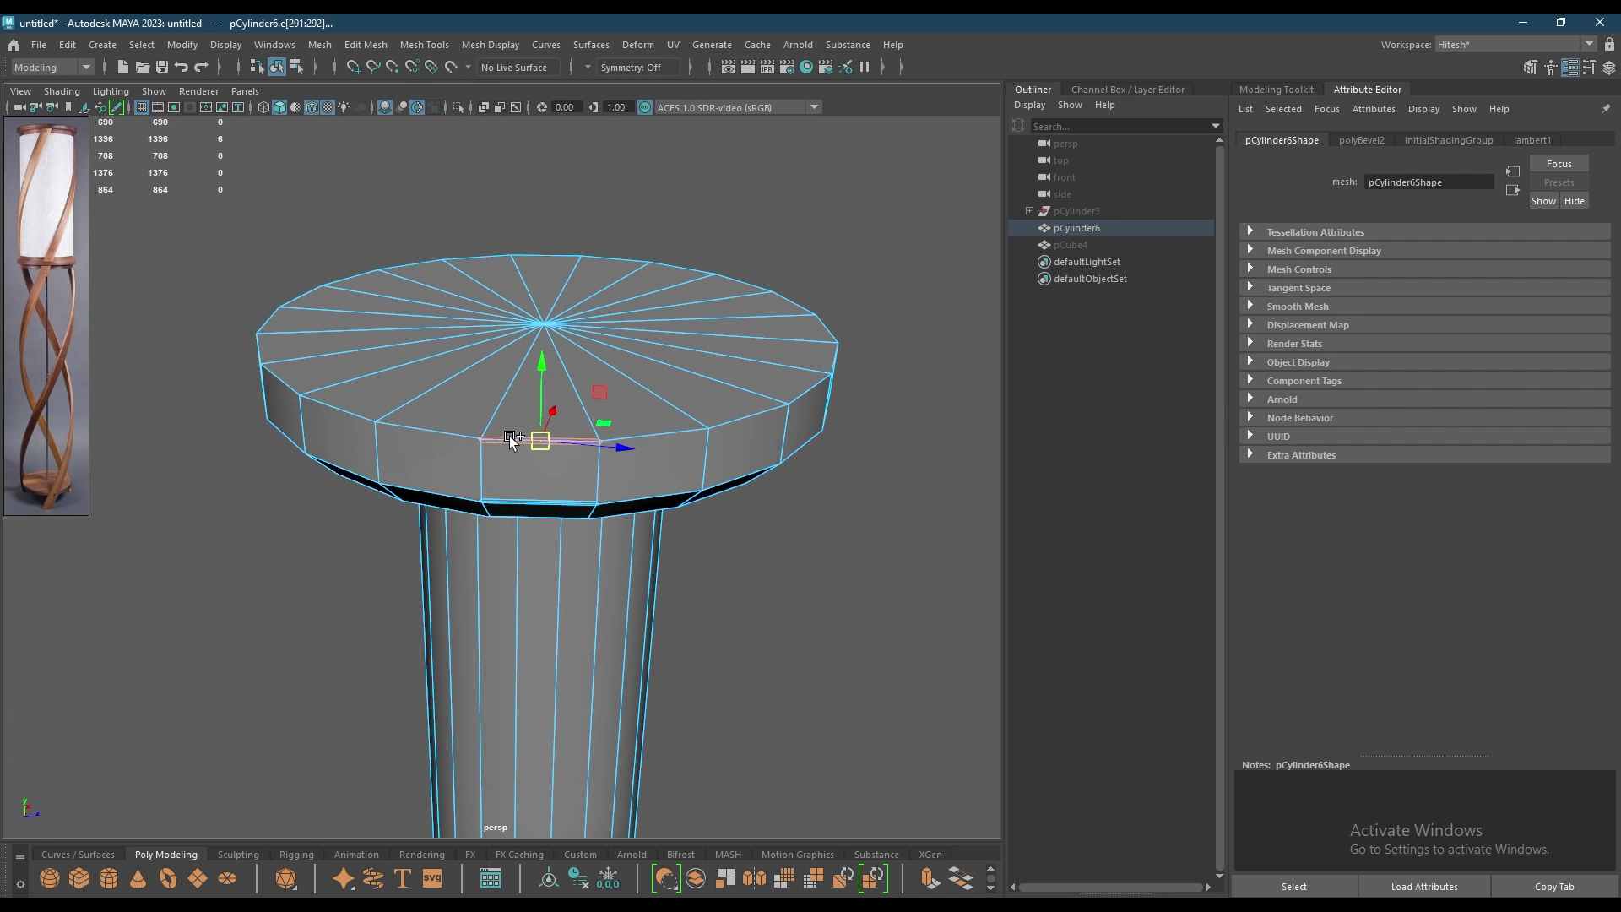
{"action": "right_click_drag", "start_coordinate": [512, 440], "coordinate": [471, 516], "text": "shift"}
{"action": "left_click", "coordinate": [518, 485]}
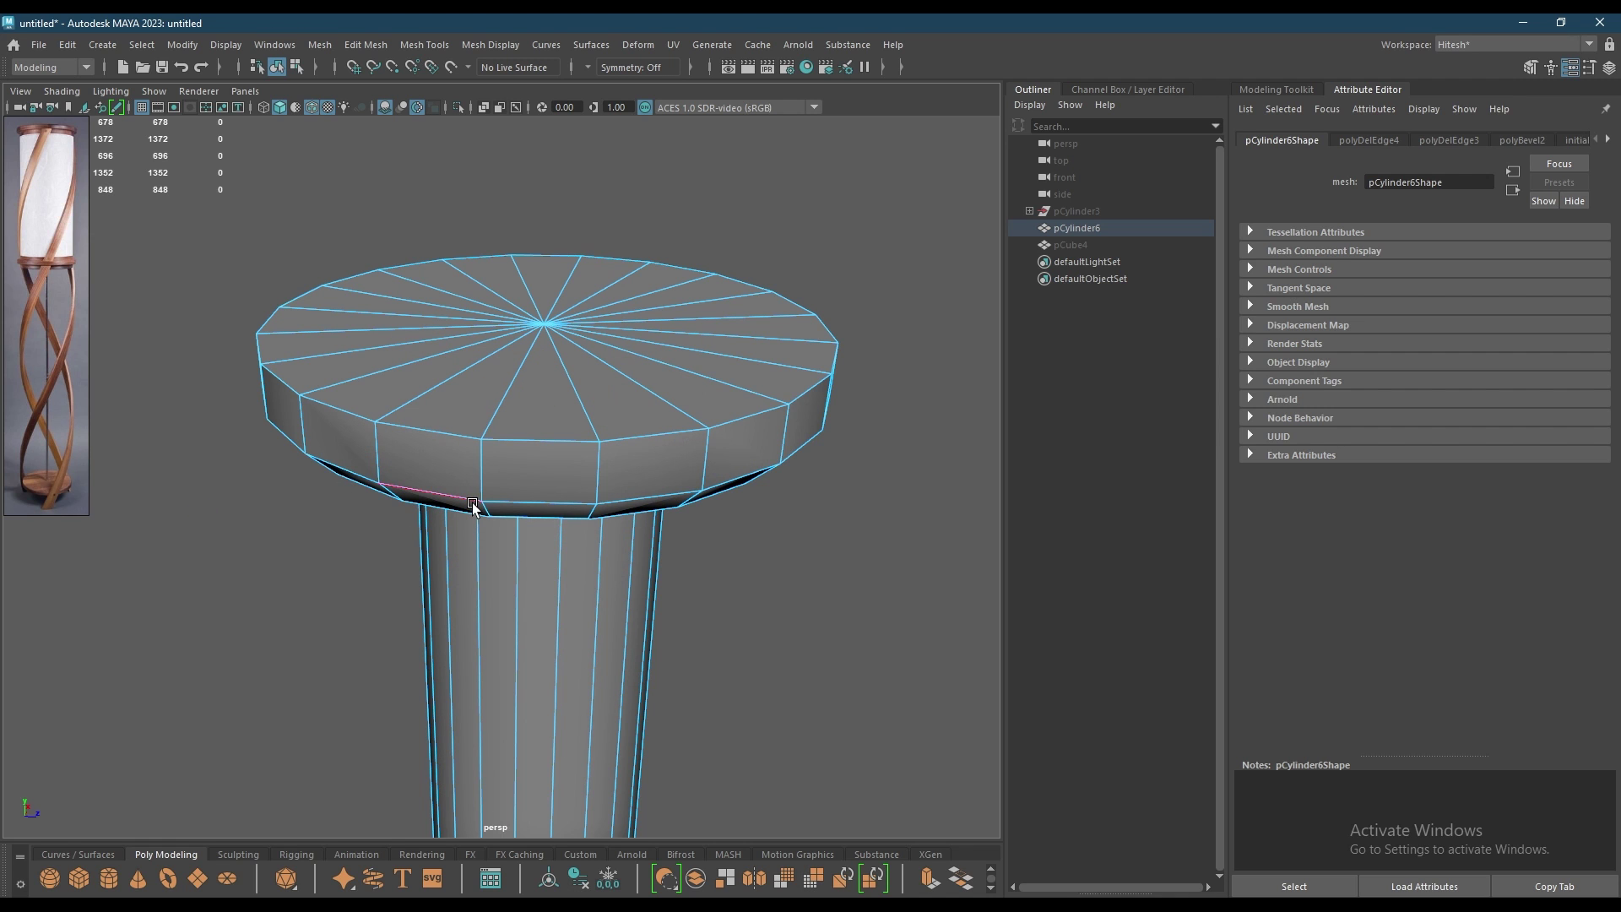
- Delete the remaining stray edge segments on the stepped underside of the rod's upper flange
{"action": "left_click_drag", "start_coordinate": [473, 505], "coordinate": [532, 384], "text": "alt"}
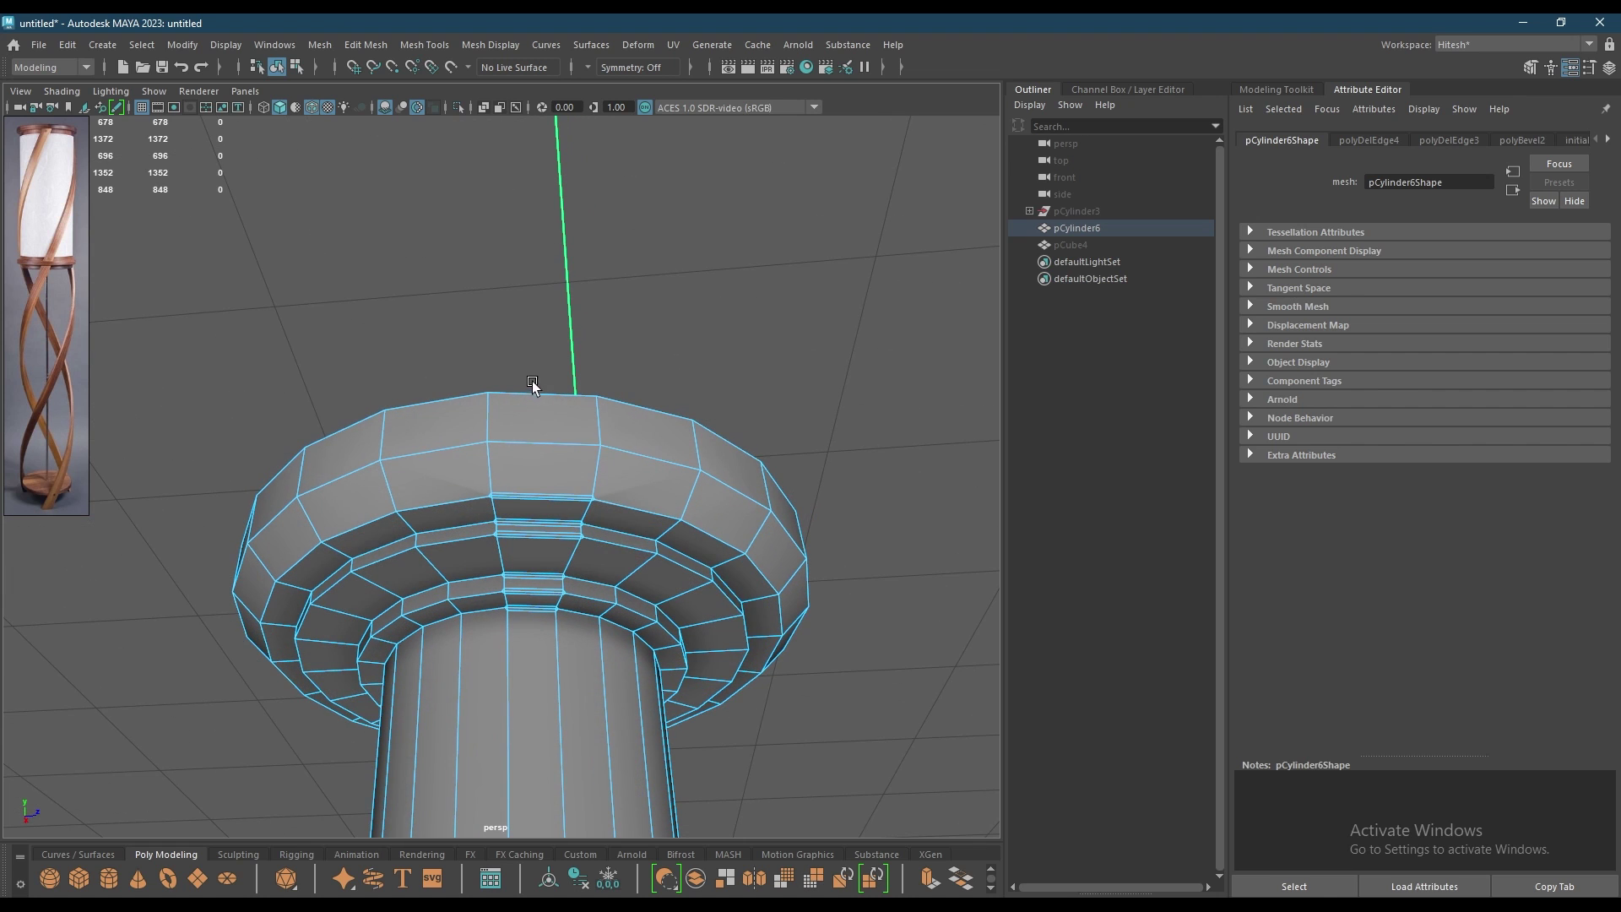
{"action": "double_click", "coordinate": [534, 487]}
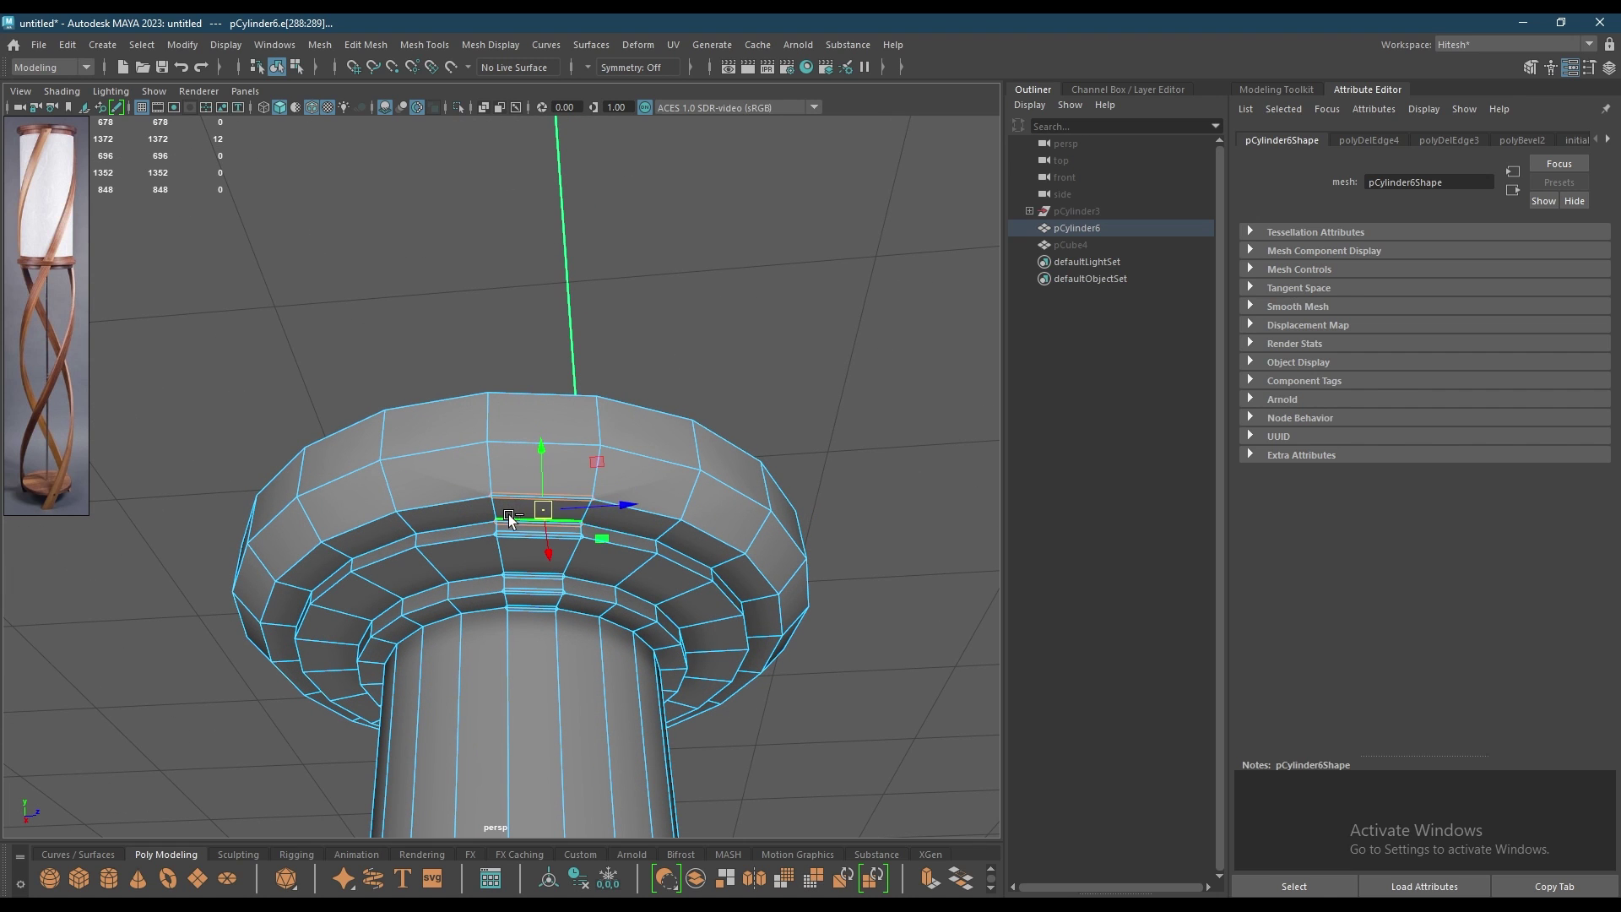
{"action": "left_click", "coordinate": [515, 534], "text": "shift"}
{"action": "double_click", "coordinate": [515, 539], "text": "shift"}
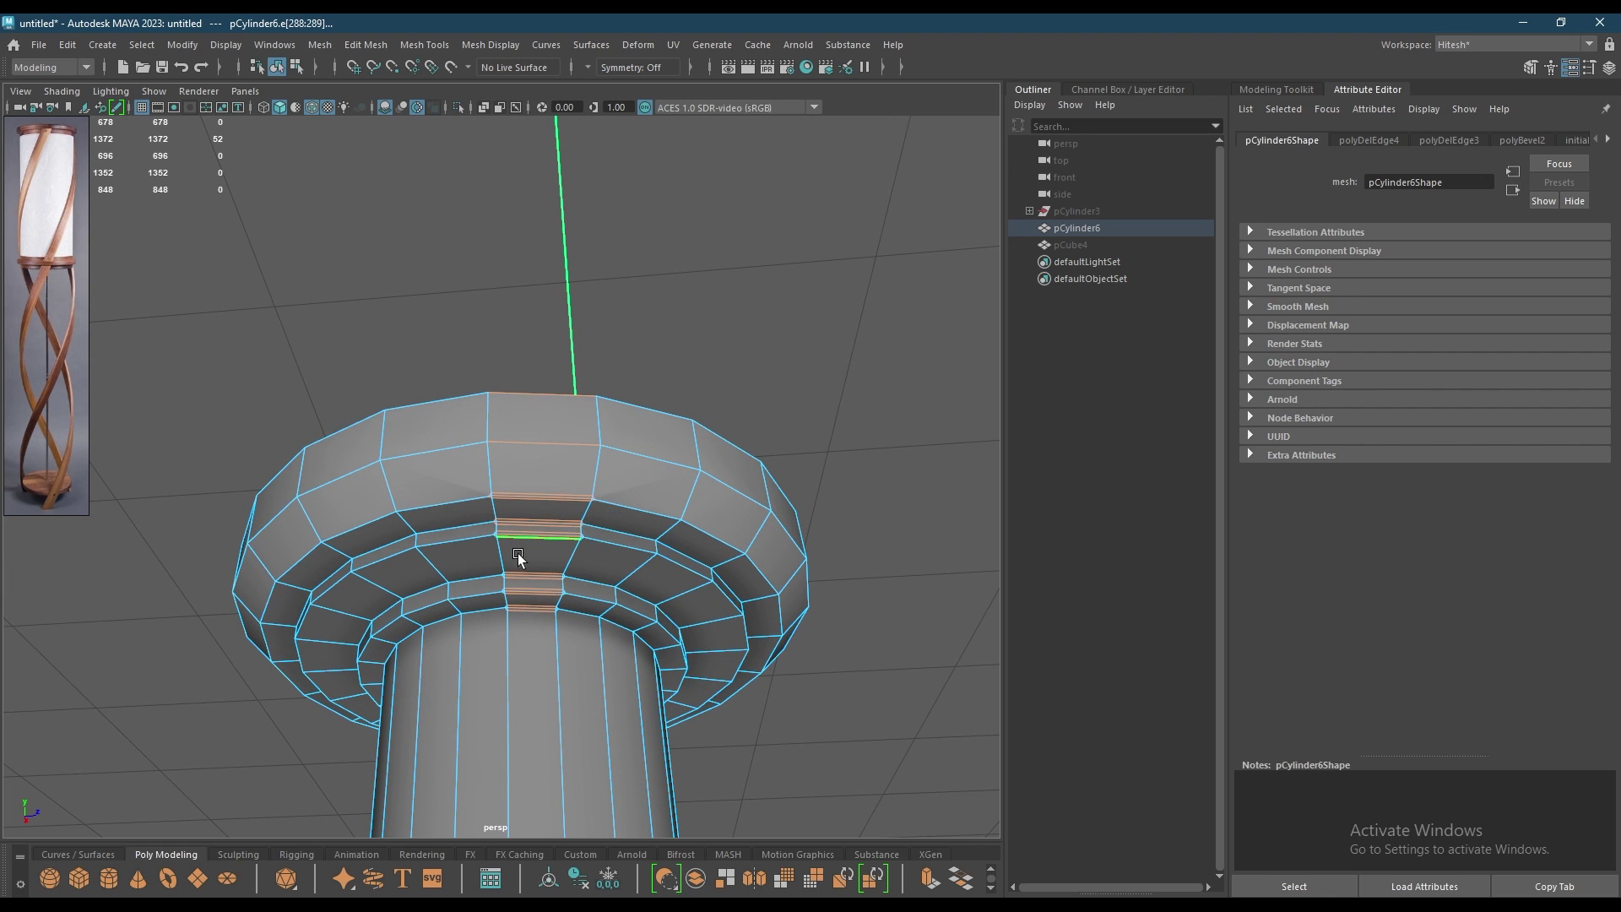
{"action": "left_click", "coordinate": [523, 546]}
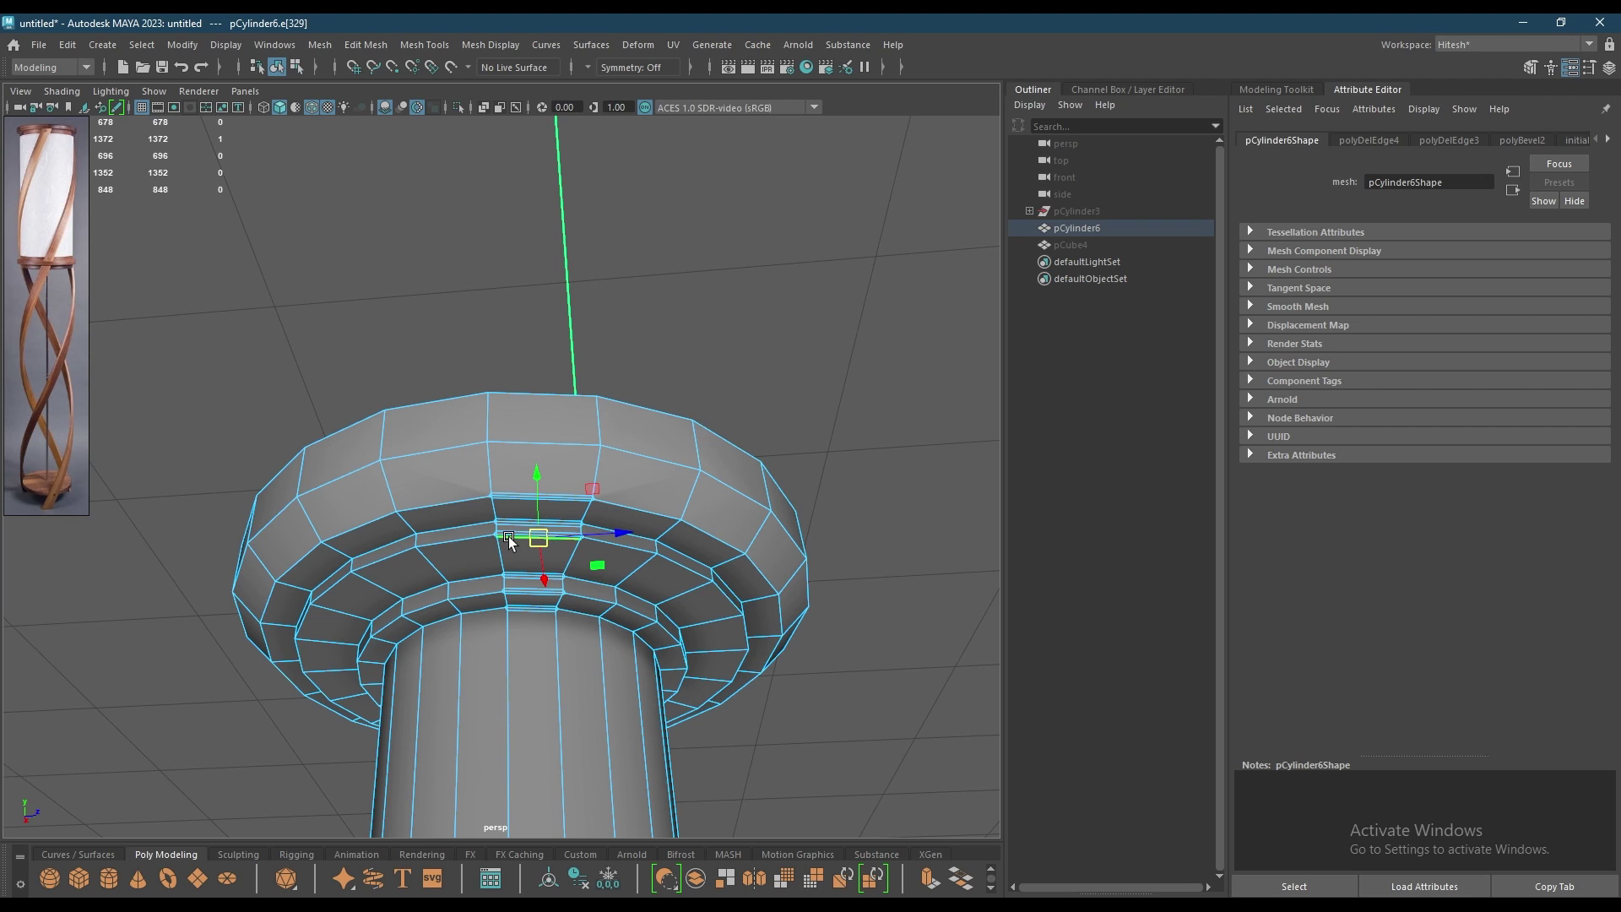
{"action": "double_click", "coordinate": [511, 547]}
{"action": "double_click", "coordinate": [522, 577], "text": "shift"}
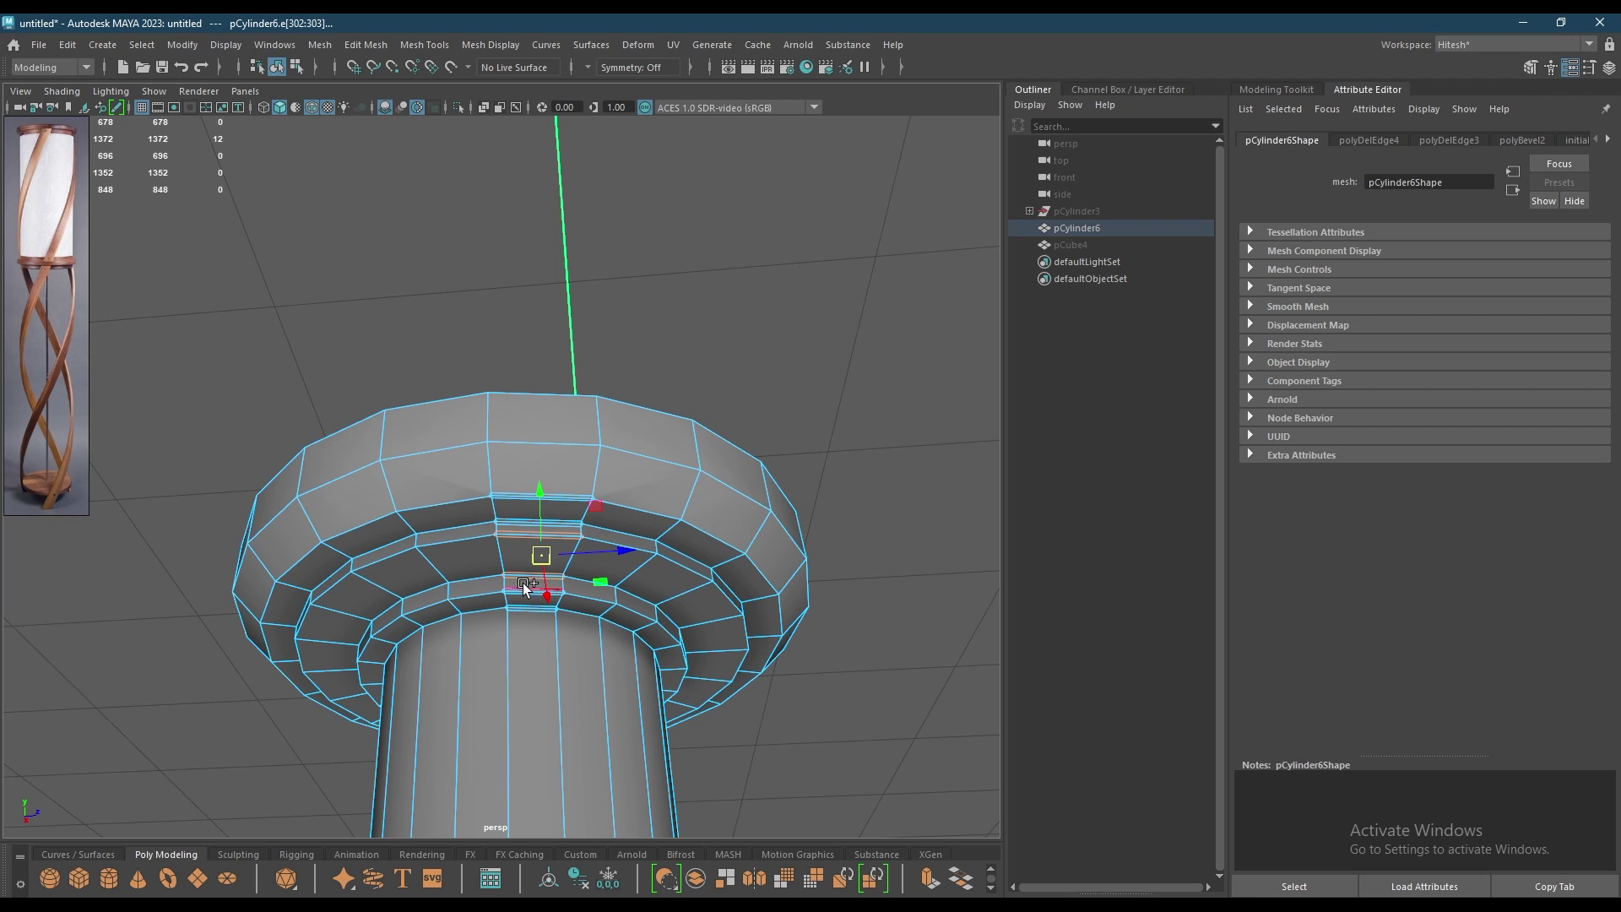
{"action": "double_click", "coordinate": [530, 611], "text": "shift"}
{"action": "double_click", "coordinate": [523, 577], "text": "shift"}
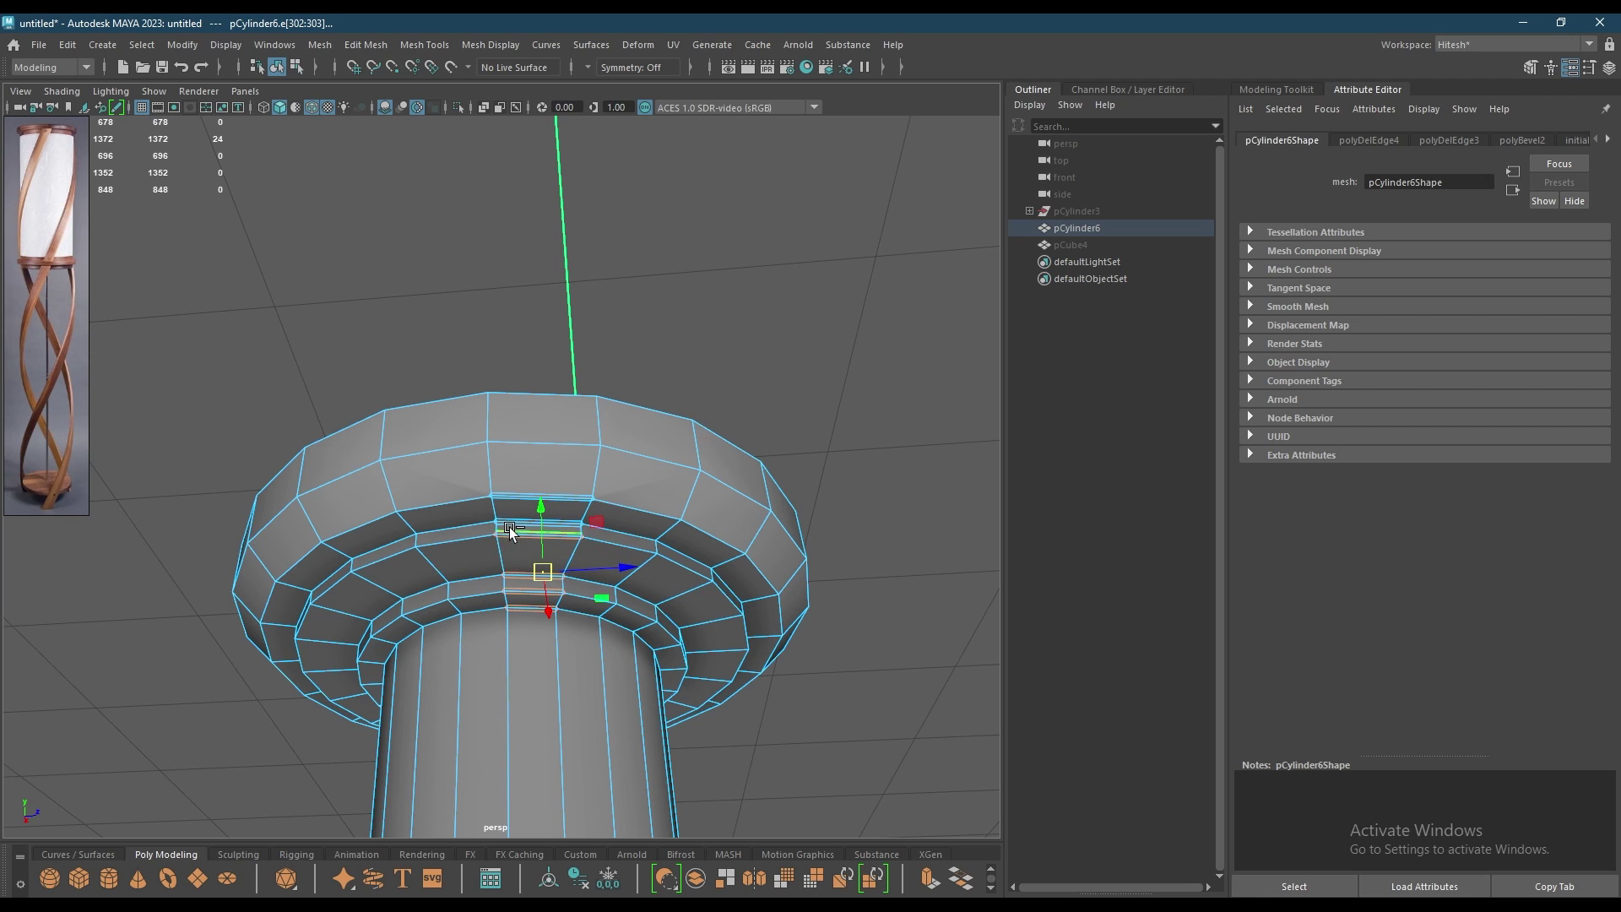
{"action": "key", "text": "Delete"}
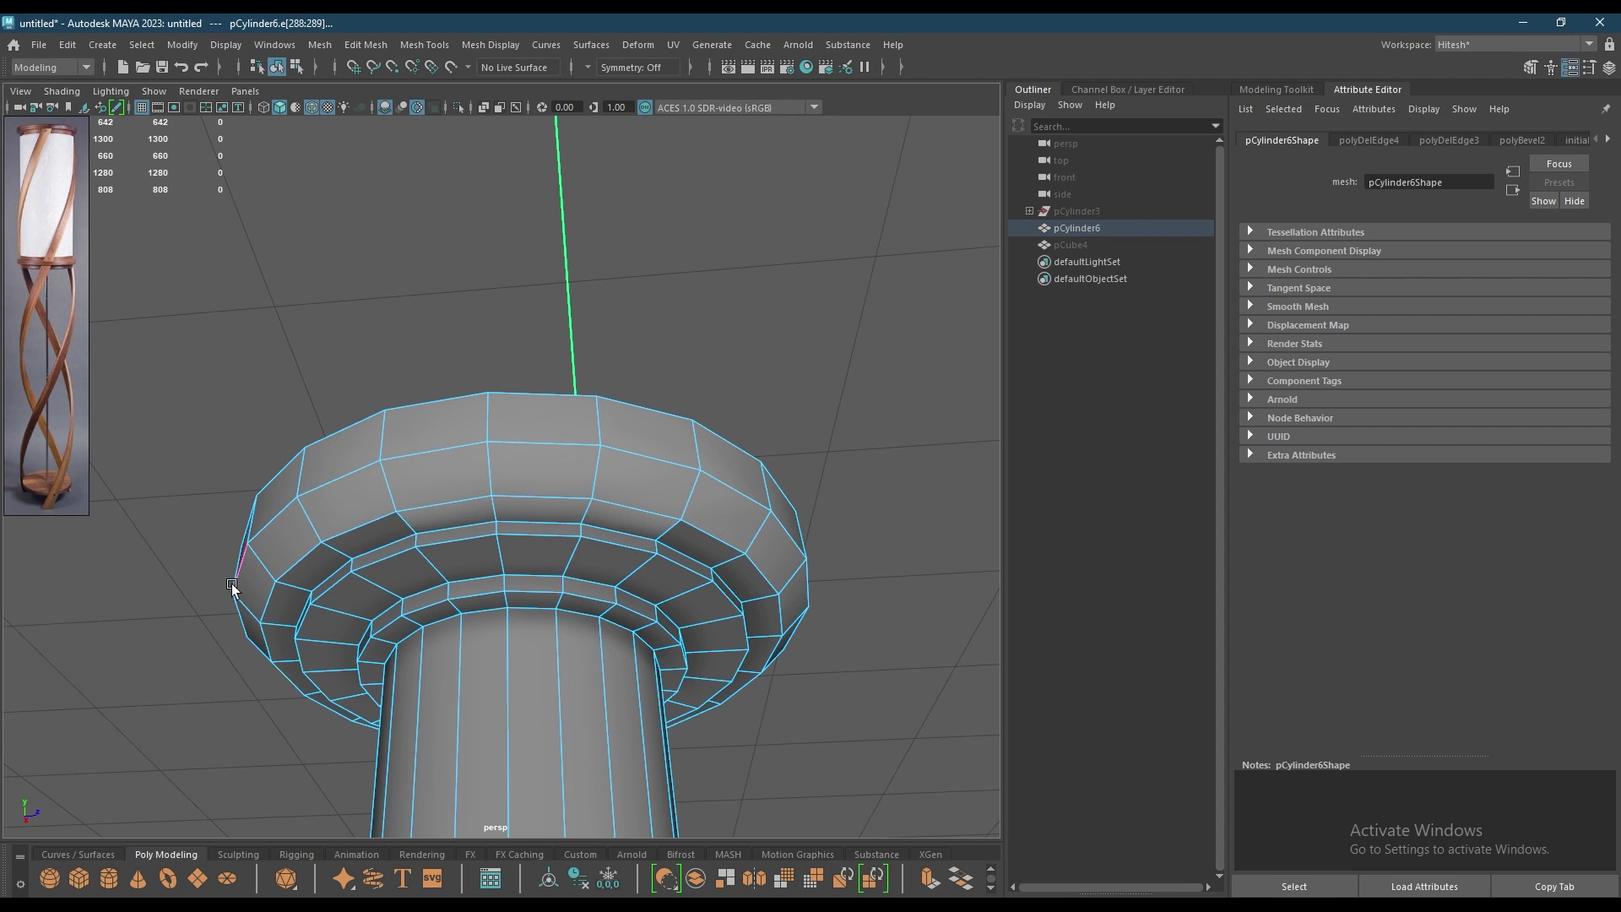
- Bevel all the horizontal edge loops of the rod's upper flange with 2 segments and return to object mode
{"action": "double_click", "coordinate": [541, 507]}
{"action": "double_click", "coordinate": [536, 442], "text": "shift"}
{"action": "double_click", "coordinate": [537, 427], "text": "shift"}
{"action": "double_click", "coordinate": [527, 398], "text": "shift"}
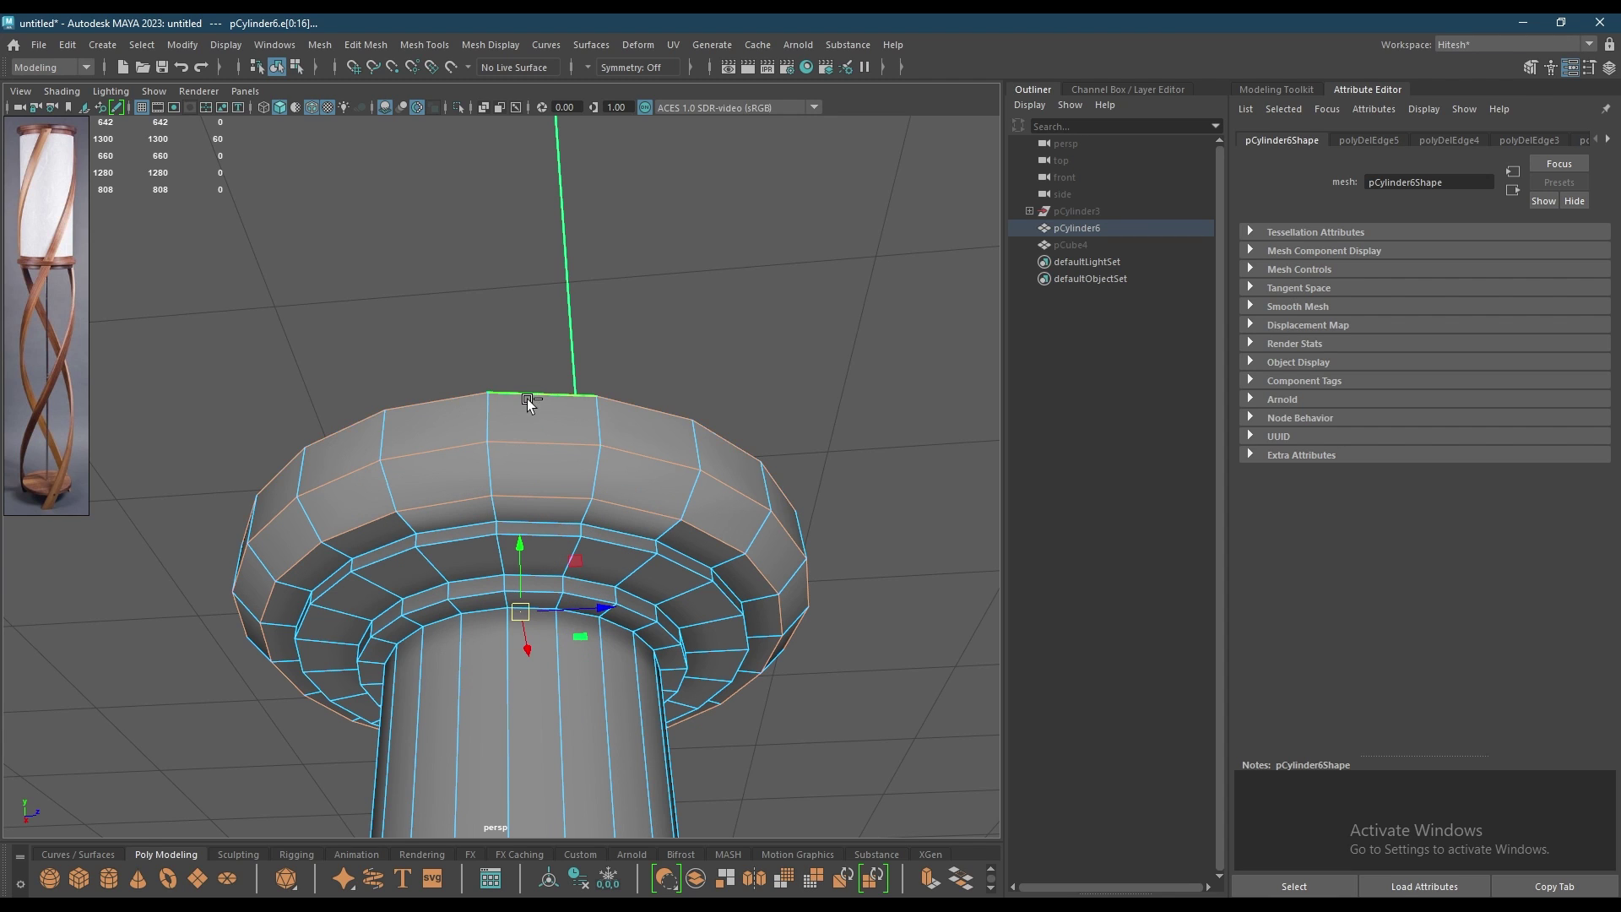
{"action": "double_click", "coordinate": [538, 539], "text": "shift"}
{"action": "double_click", "coordinate": [544, 511], "text": "shift"}
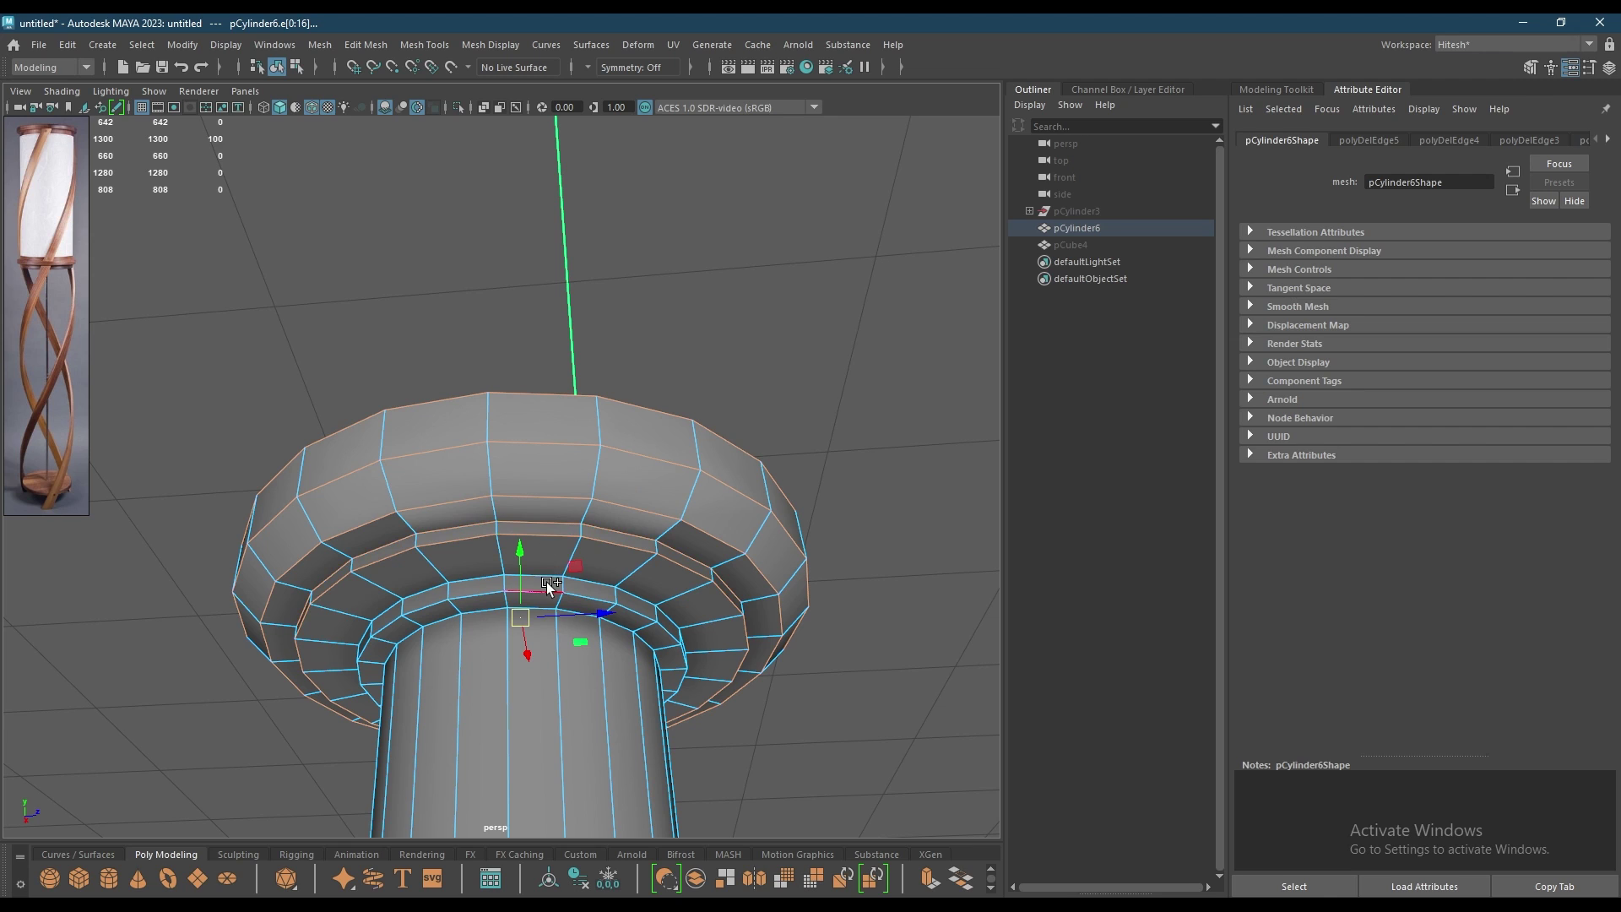
{"action": "double_click", "coordinate": [549, 585], "text": "shift"}
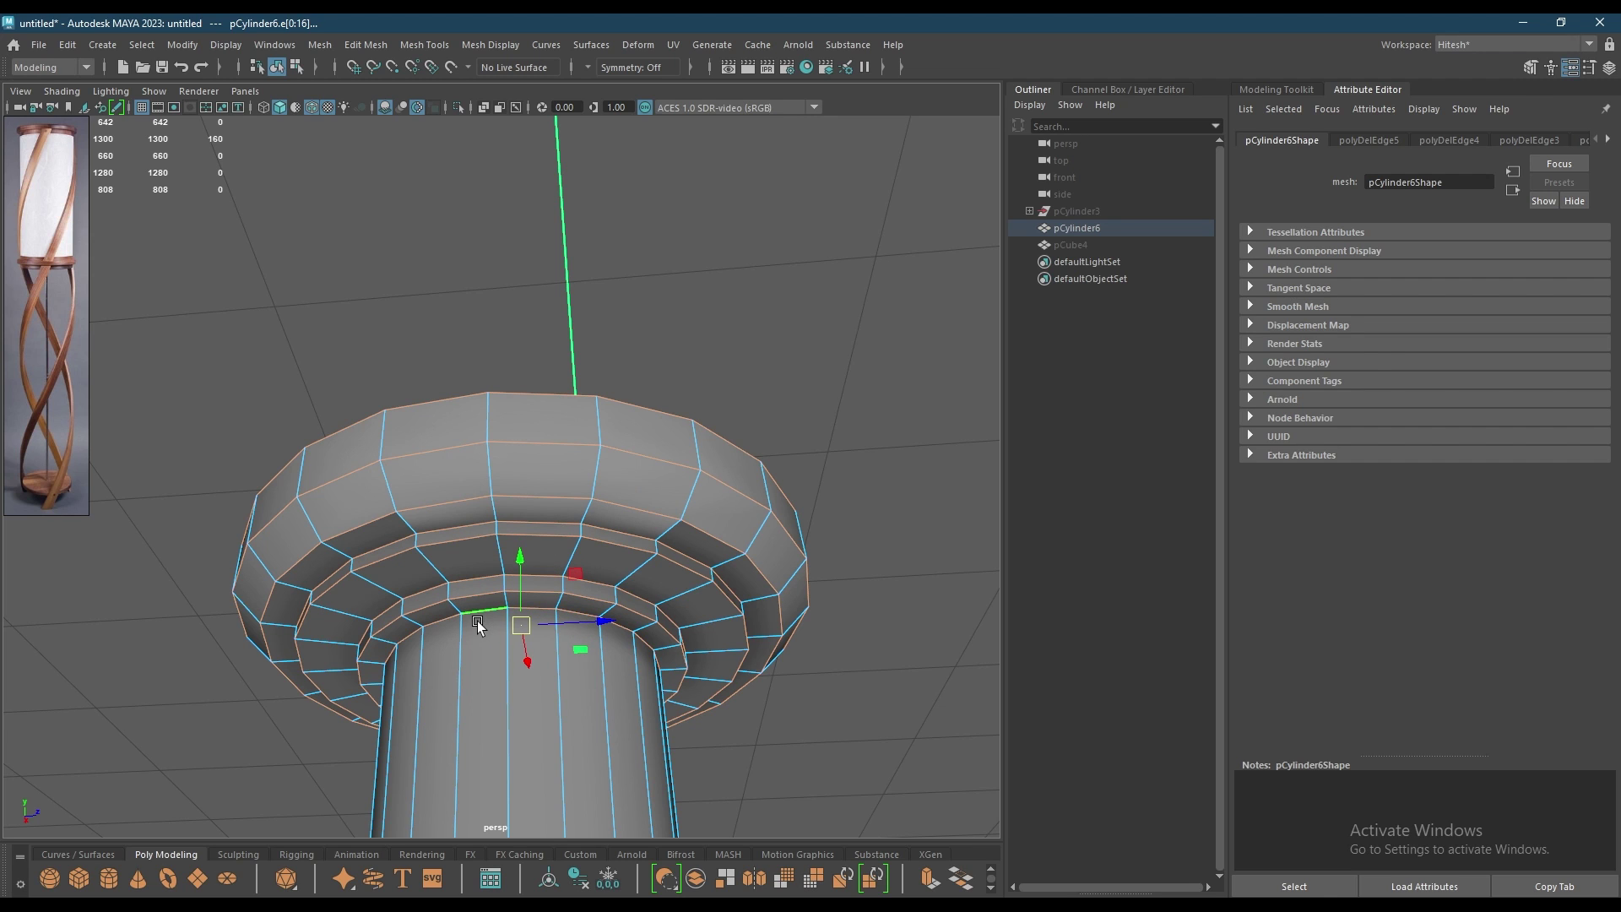
{"action": "key", "text": "ctrl+b"}
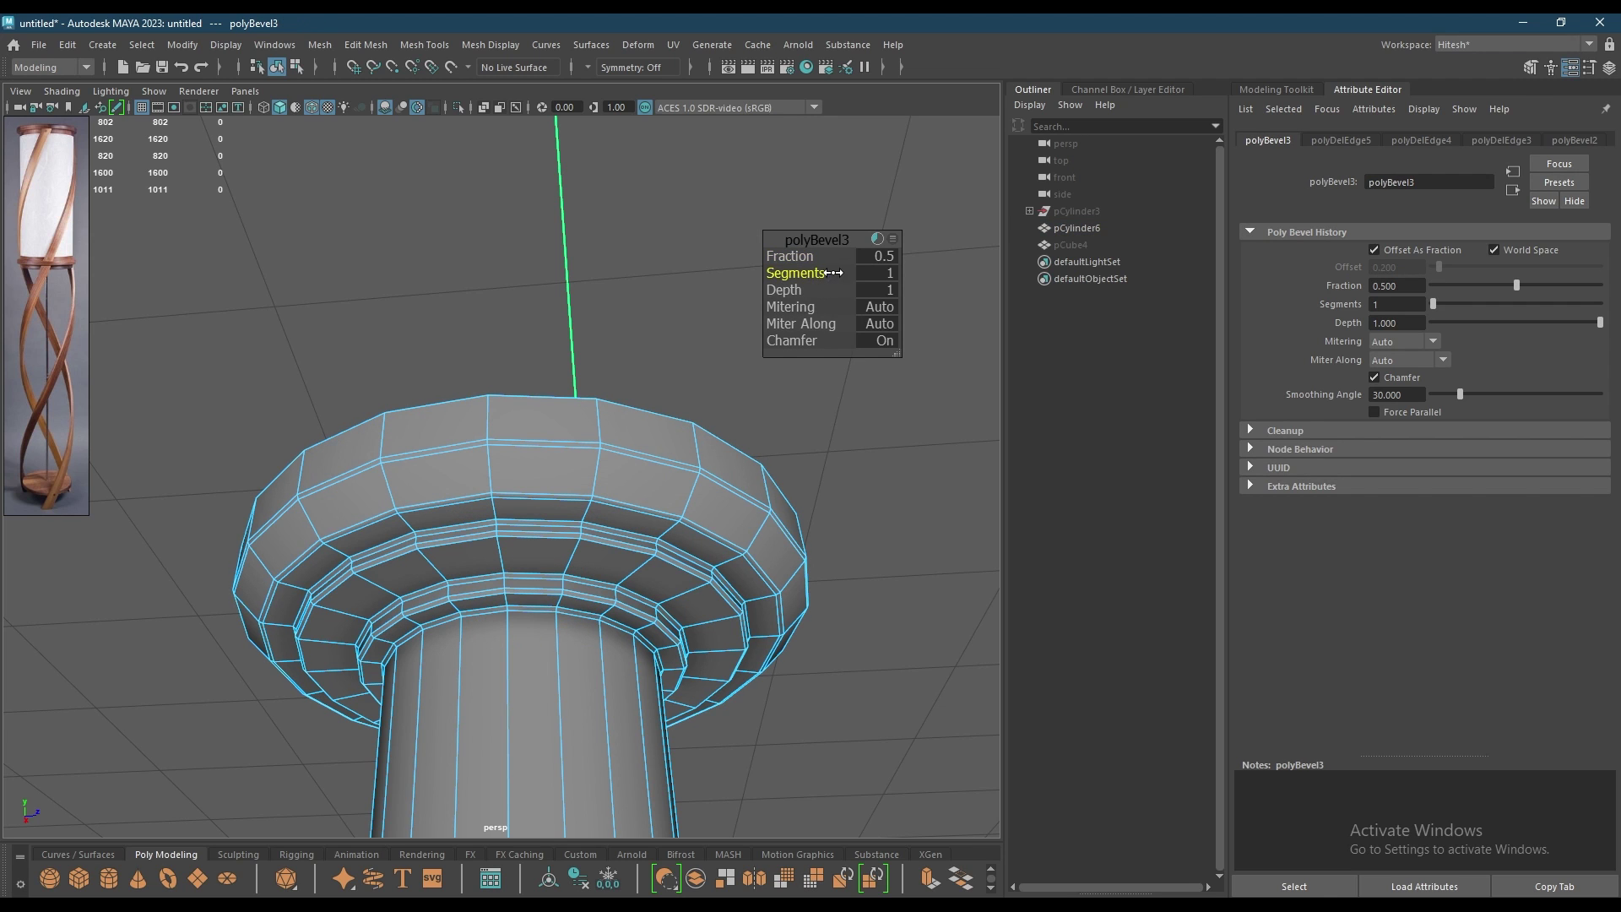
{"action": "left_click_drag", "start_coordinate": [833, 272], "coordinate": [847, 275]}
{"action": "right_click_drag", "start_coordinate": [702, 361], "coordinate": [785, 331]}
{"action": "left_click_drag", "start_coordinate": [792, 322], "coordinate": [790, 431], "text": "alt"}
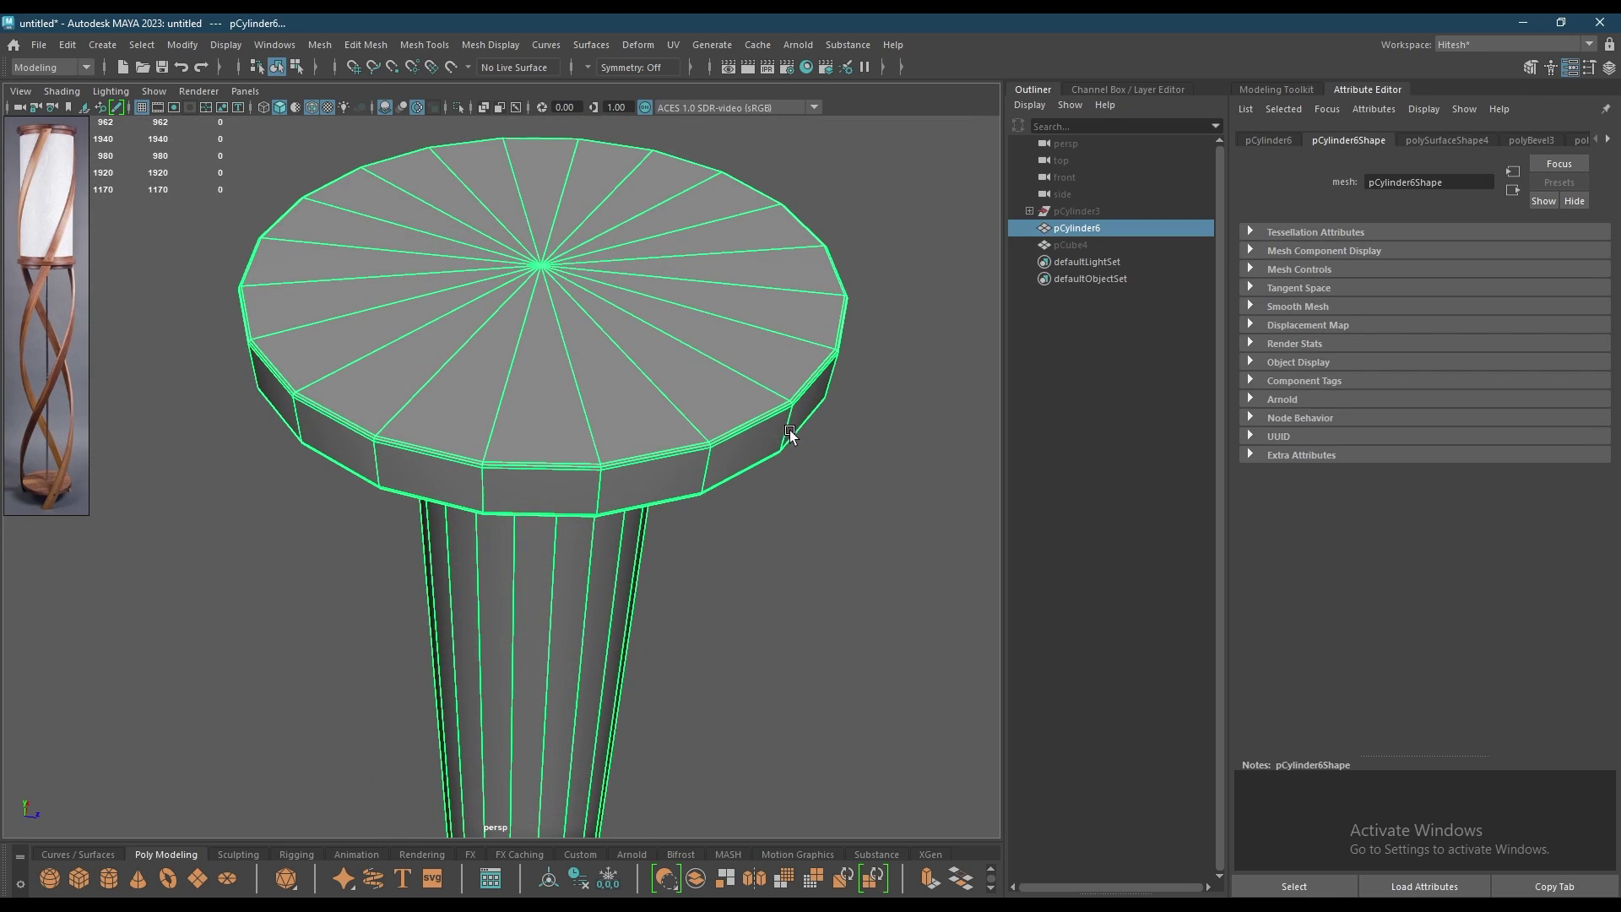
- Unhide the other lamp parts and isolate the lampshade by hiding everything else
{"action": "key", "text": "ctrl+shift+h"}
{"action": "right_click_drag", "start_coordinate": [754, 566], "coordinate": [699, 419], "text": "alt"}
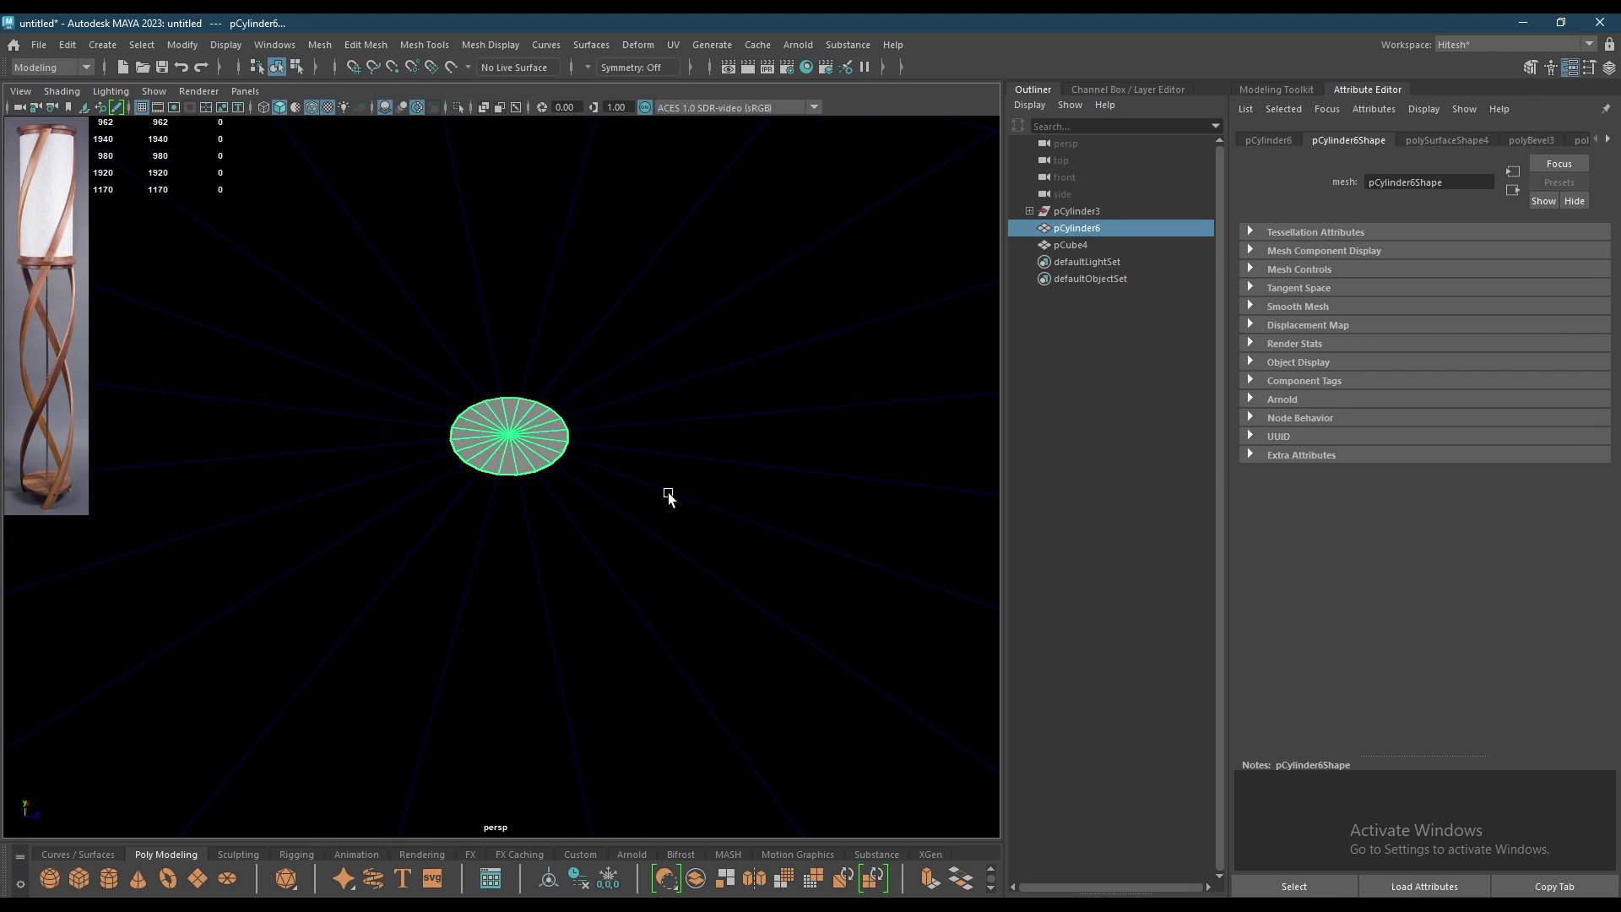
{"action": "left_click_drag", "start_coordinate": [664, 491], "coordinate": [700, 407], "text": "alt"}
{"action": "right_click_drag", "start_coordinate": [700, 407], "coordinate": [597, 487], "text": "alt"}
{"action": "left_click_drag", "start_coordinate": [597, 487], "coordinate": [525, 343], "text": "alt"}
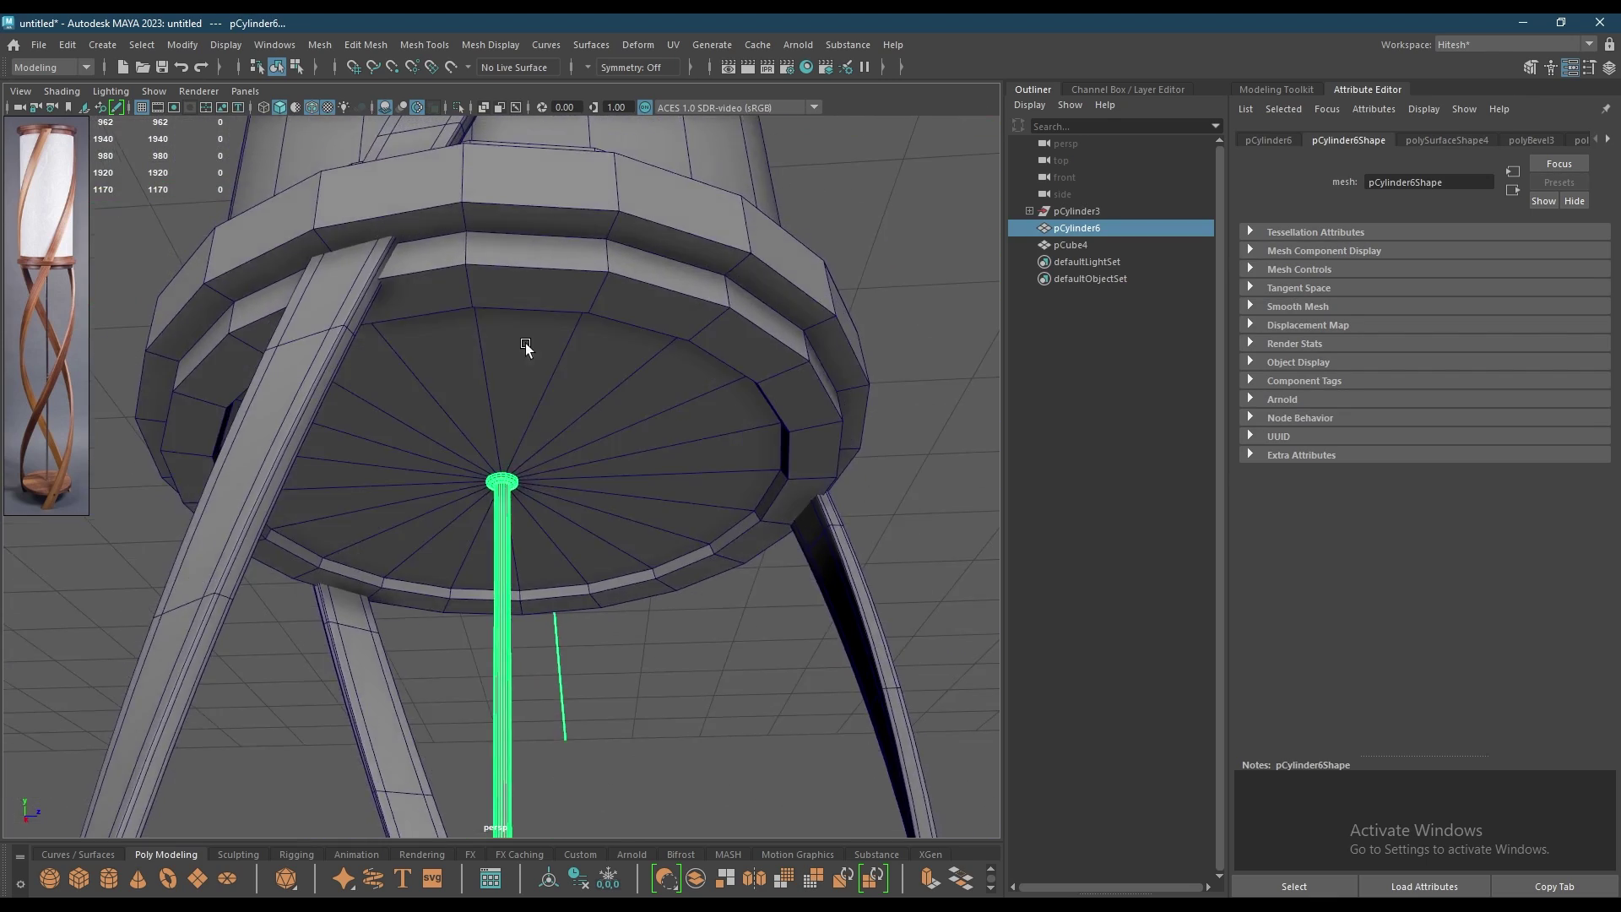
{"action": "left_click", "coordinate": [619, 328]}
{"action": "key", "text": "alt+h"}
- Select the horizontal edge loops around the lampshade's lower rim, on both its underside and its upper steps
{"action": "right_click_drag", "start_coordinate": [620, 327], "coordinate": [600, 255]}
{"action": "left_click_drag", "start_coordinate": [600, 255], "coordinate": [640, 321], "text": "alt"}
{"action": "double_click", "coordinate": [622, 242]}
{"action": "double_click", "coordinate": [635, 233], "text": "shift"}
{"action": "double_click", "coordinate": [608, 290], "text": "shift"}
{"action": "double_click", "coordinate": [608, 256], "text": "shift"}
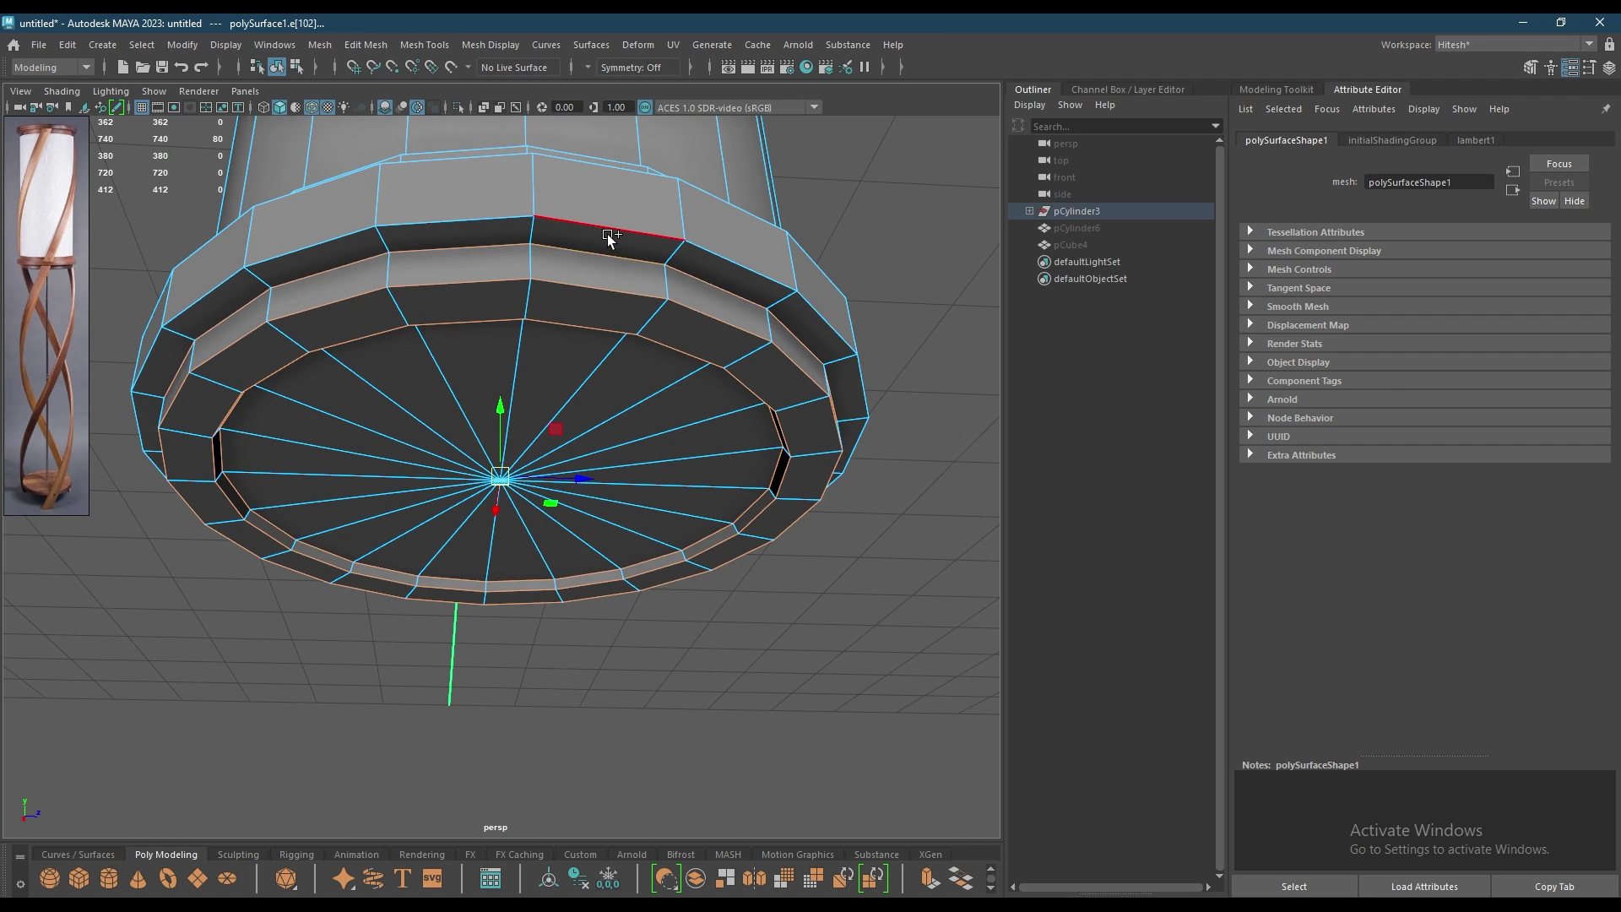
{"action": "double_click", "coordinate": [607, 229], "text": "shift"}
{"action": "left_click_drag", "start_coordinate": [605, 191], "coordinate": [667, 533], "text": "alt"}
{"action": "double_click", "coordinate": [632, 417]}
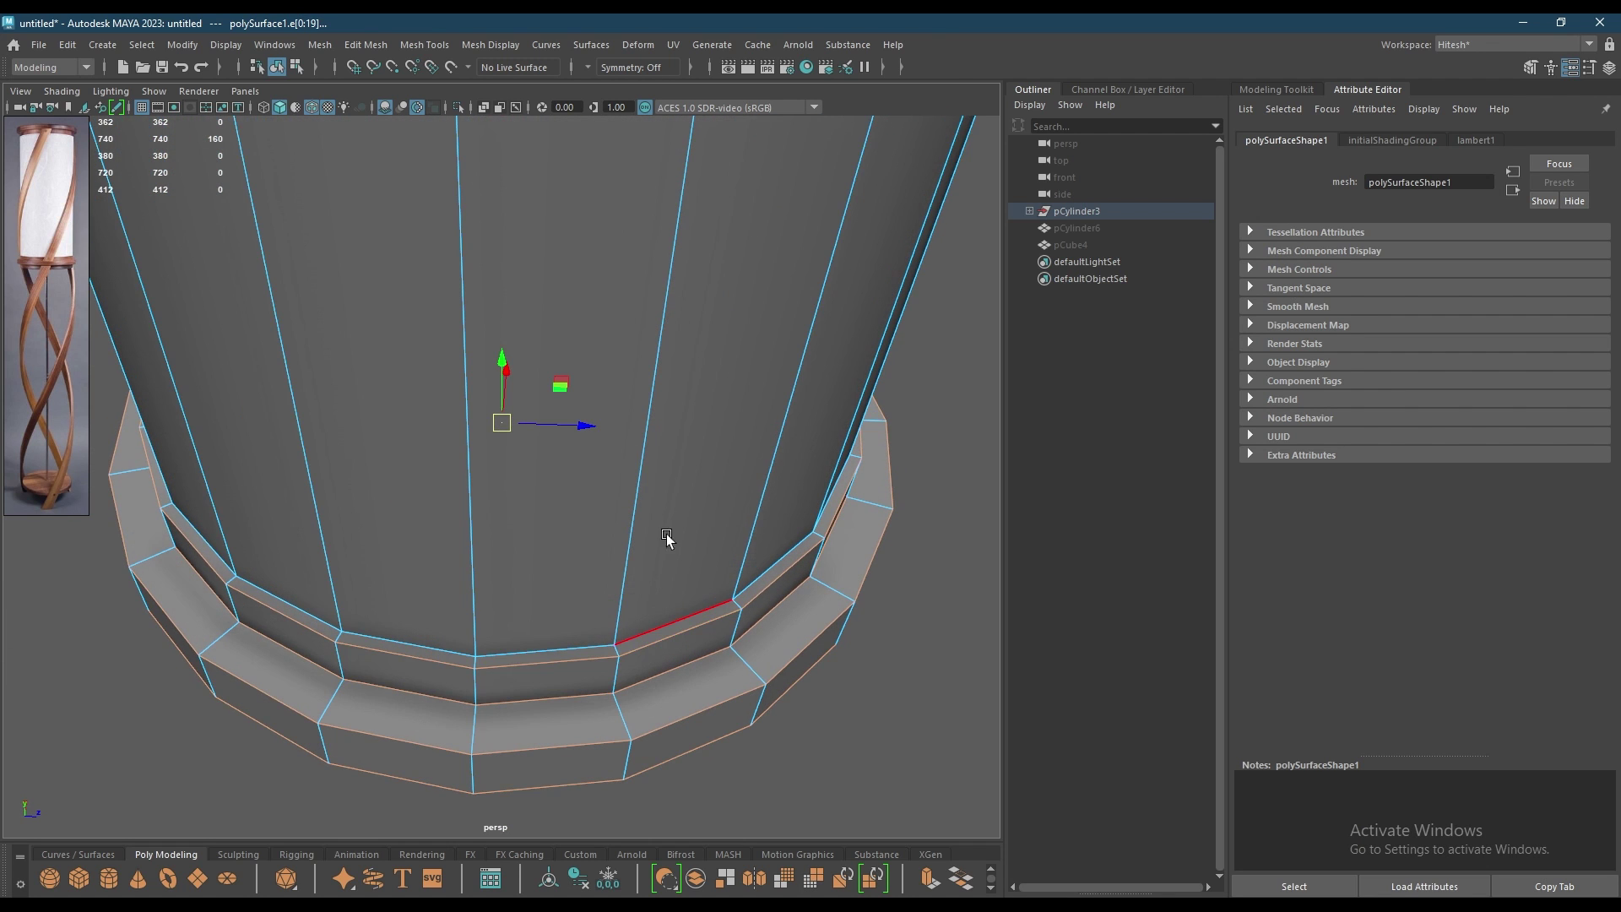
{"action": "left_click_drag", "start_coordinate": [681, 595], "coordinate": [590, 515], "text": "alt"}
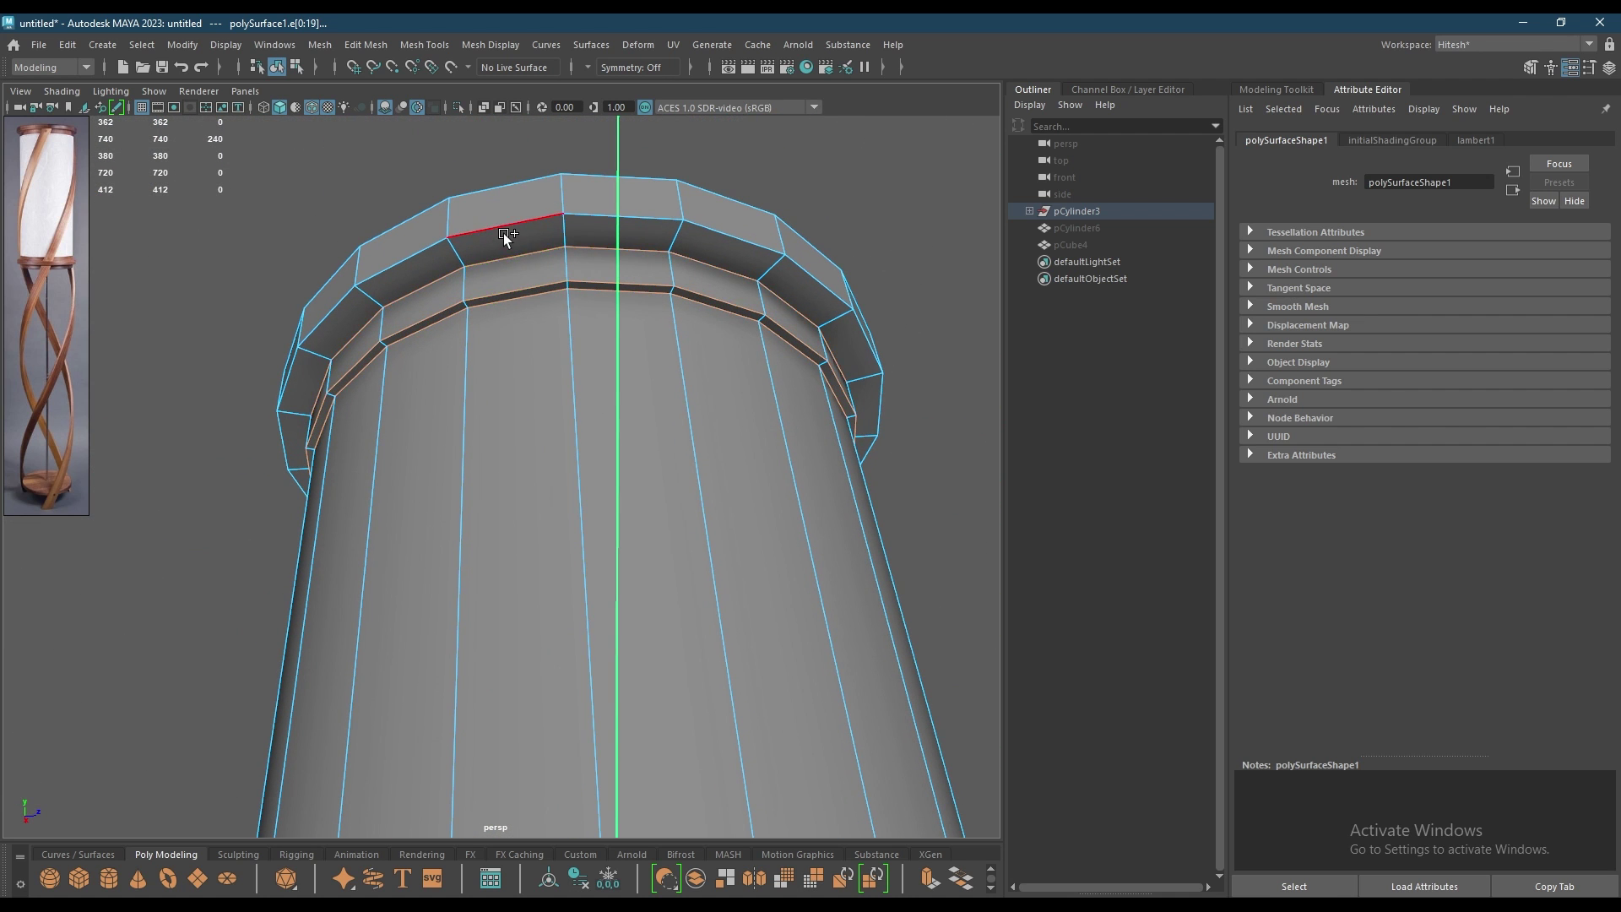
- Add the horizontal edge loops of the lampshade's upper rim and top face to the selection
{"action": "left_click_drag", "start_coordinate": [503, 233], "coordinate": [518, 589], "text": "alt"}
{"action": "double_click", "coordinate": [566, 639], "text": "shift"}
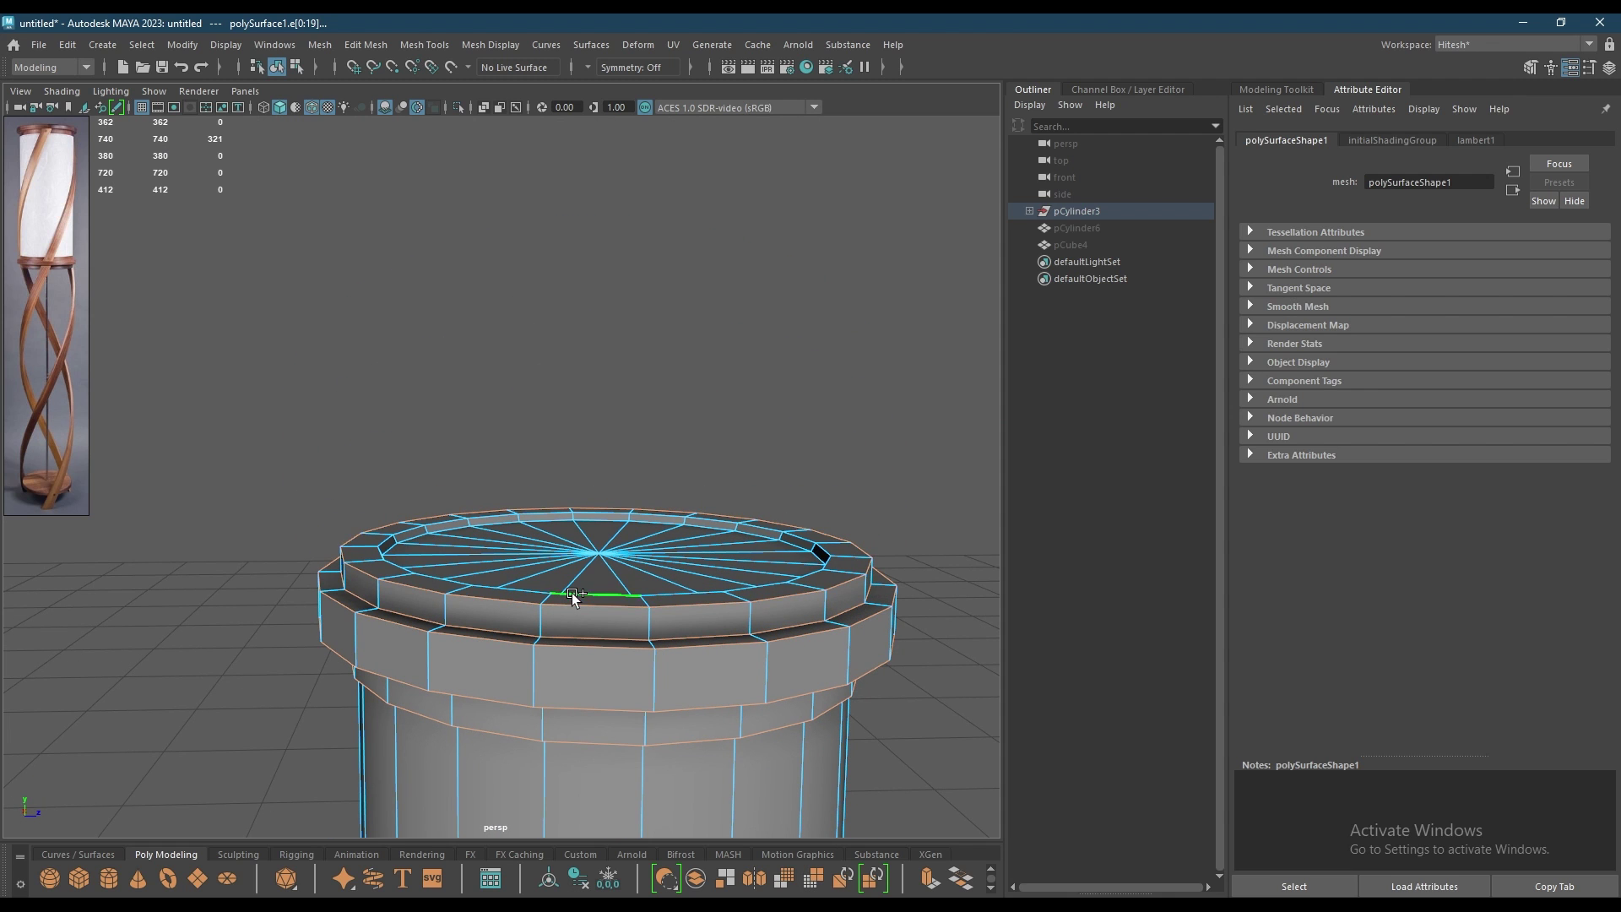
{"action": "double_click", "coordinate": [570, 594], "text": "shift"}
- Bevel the selected rim loops with a fraction of 0.4 and 2 segments, return to object mode and unhide the other lamp parts
{"action": "left_click_drag", "start_coordinate": [571, 593], "coordinate": [400, 535], "text": "alt"}
{"action": "left_click_drag", "start_coordinate": [402, 542], "coordinate": [690, 517], "text": "alt"}
{"action": "key", "text": "ctrl+b"}
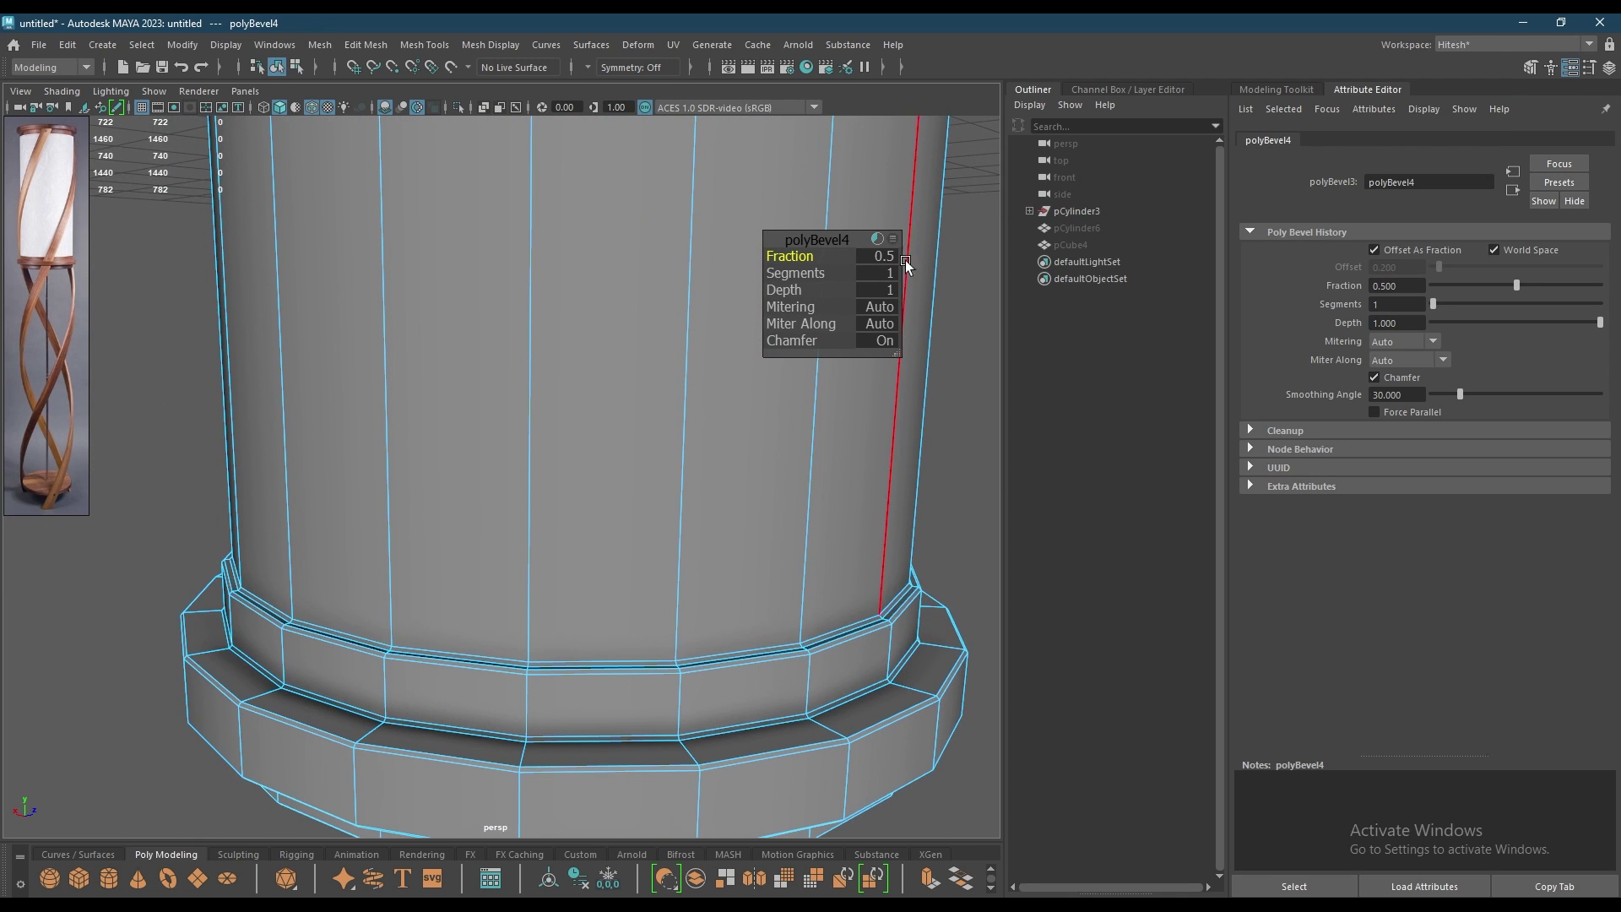
{"action": "mouse_move", "coordinate": [804, 259]}
{"action": "left_mouse_down"}
{"action": "mouse_move", "coordinate": [882, 280]}
{"action": "mouse_move", "coordinate": [803, 256]}
{"action": "left_mouse_up"}
{"action": "left_click", "coordinate": [802, 256]}
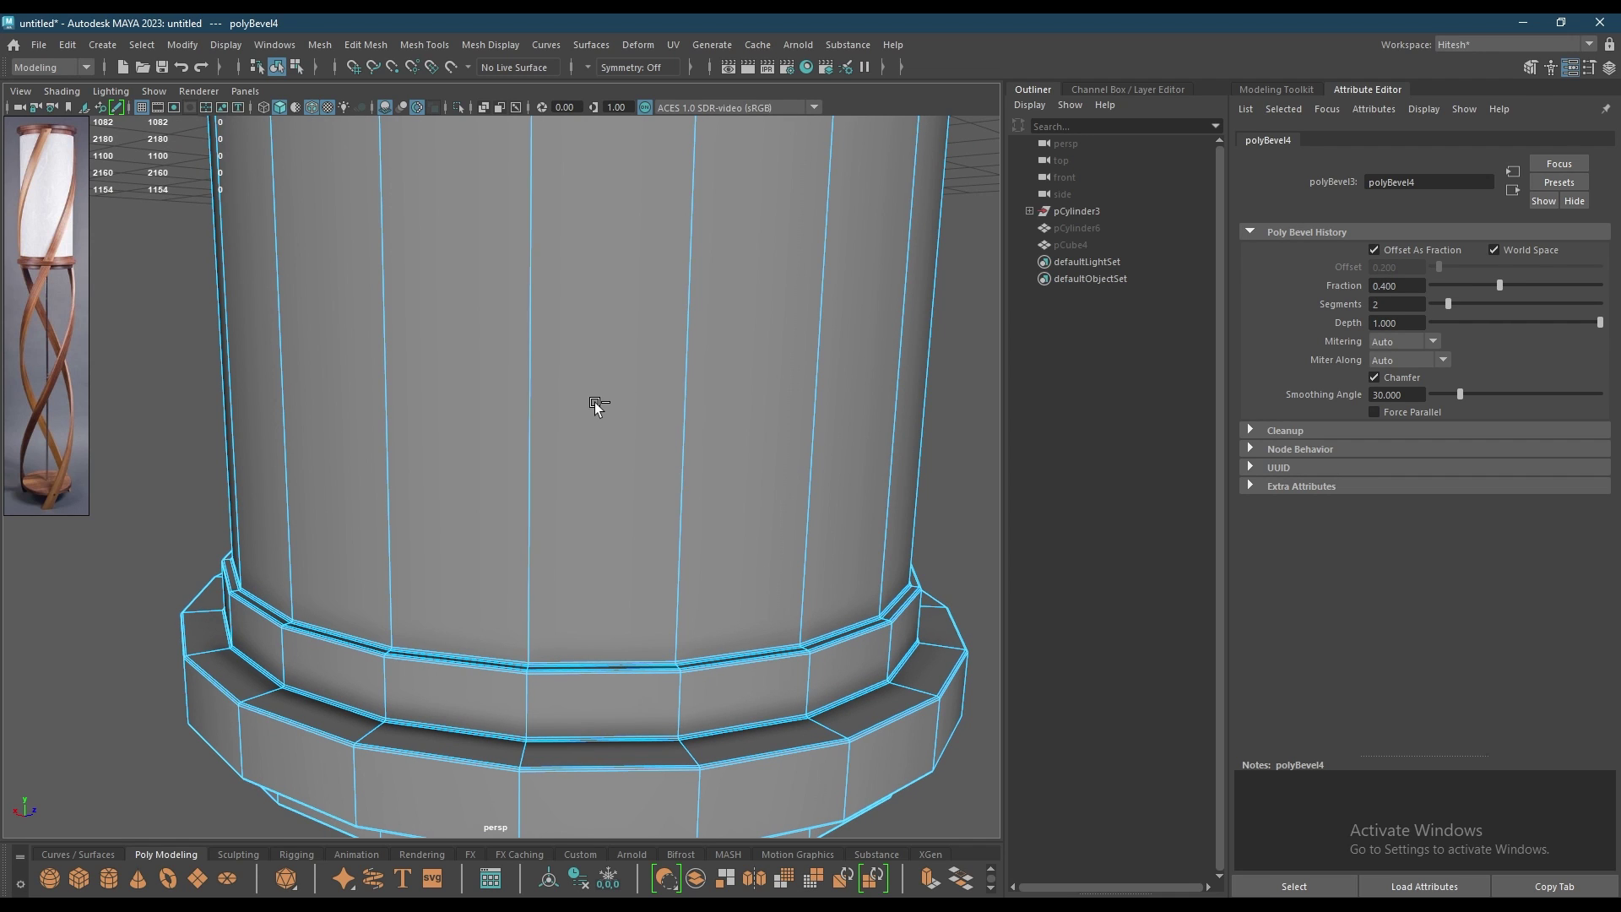
{"action": "right_click_drag", "start_coordinate": [594, 402], "coordinate": [817, 342]}
{"action": "scroll", "coordinate": [817, 347], "scroll_direction": "down", "scroll_amount": 2}
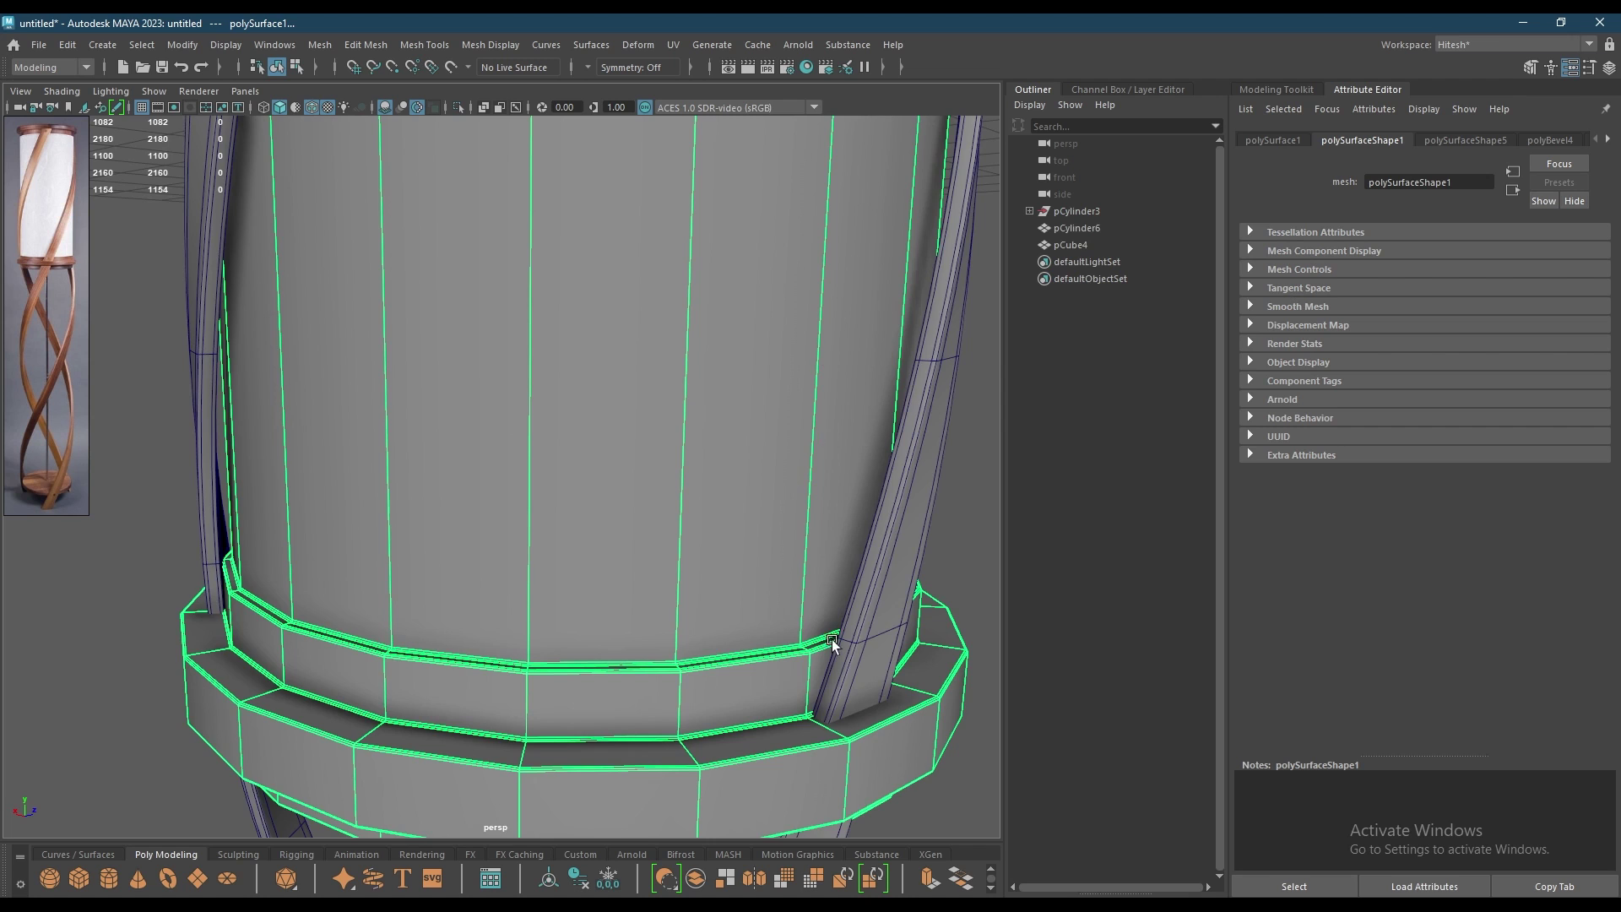
- Turn on smooth mesh preview for all the lamp parts and hide the wireframe overlay on the shaded models
{"action": "scroll", "coordinate": [757, 510], "scroll_direction": "down", "scroll_amount": 10}
{"action": "scroll", "coordinate": [757, 510], "scroll_direction": "down", "scroll_amount": 5}
{"action": "left_click_drag", "start_coordinate": [767, 296], "coordinate": [255, 858]}
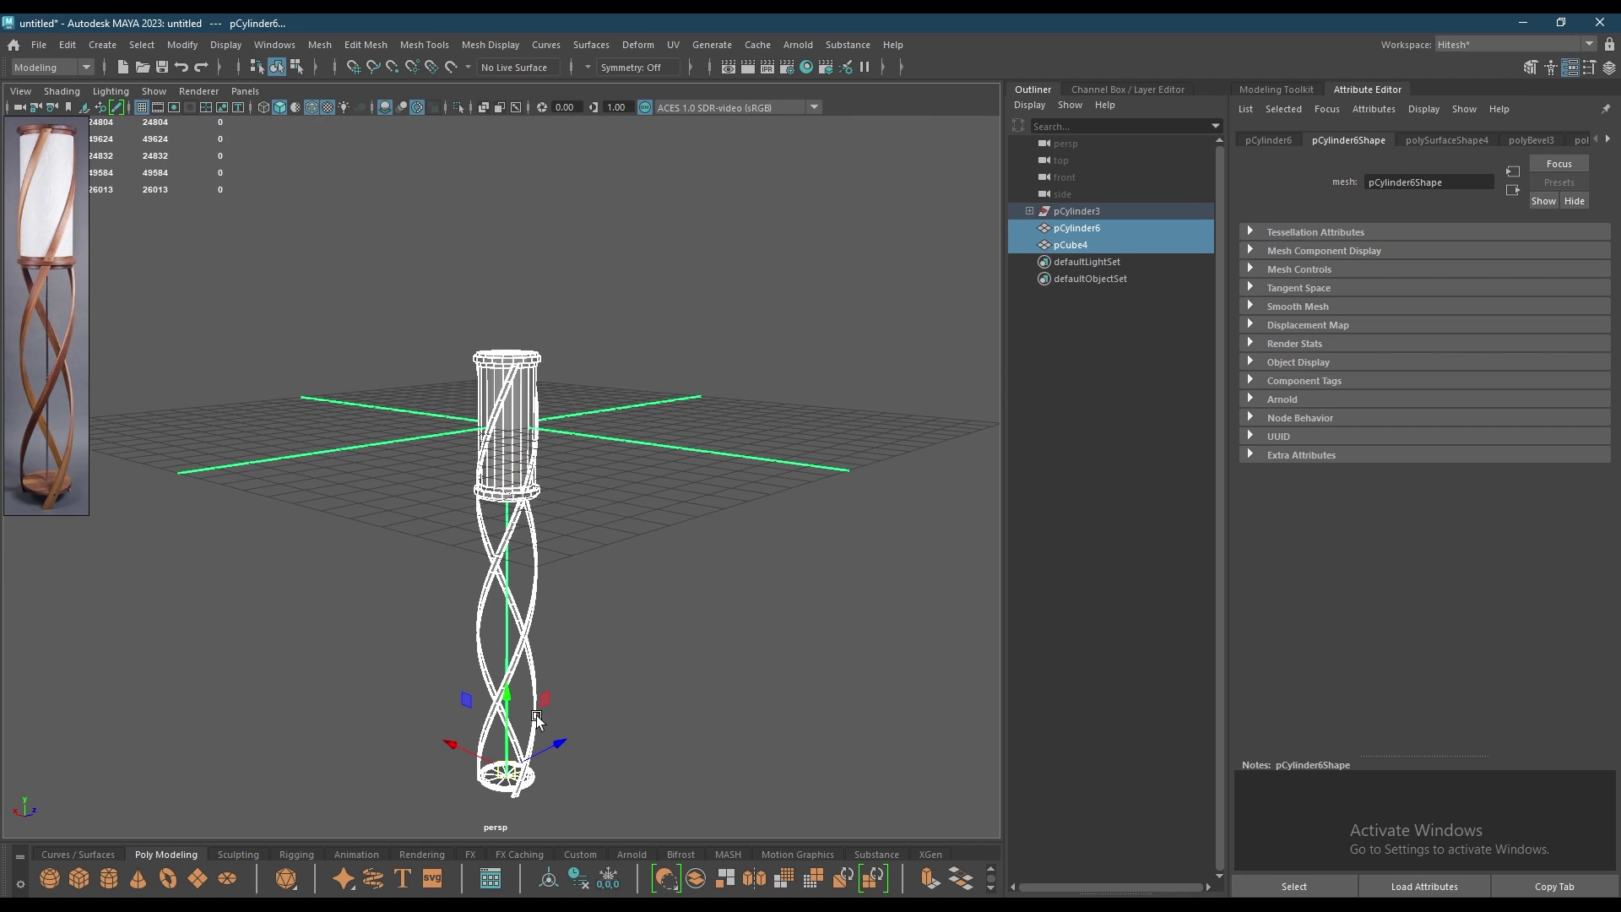
{"action": "key", "text": "3"}
{"action": "left_click", "coordinate": [666, 622]}
{"action": "scroll", "coordinate": [623, 568], "scroll_direction": "up", "scroll_amount": 3}
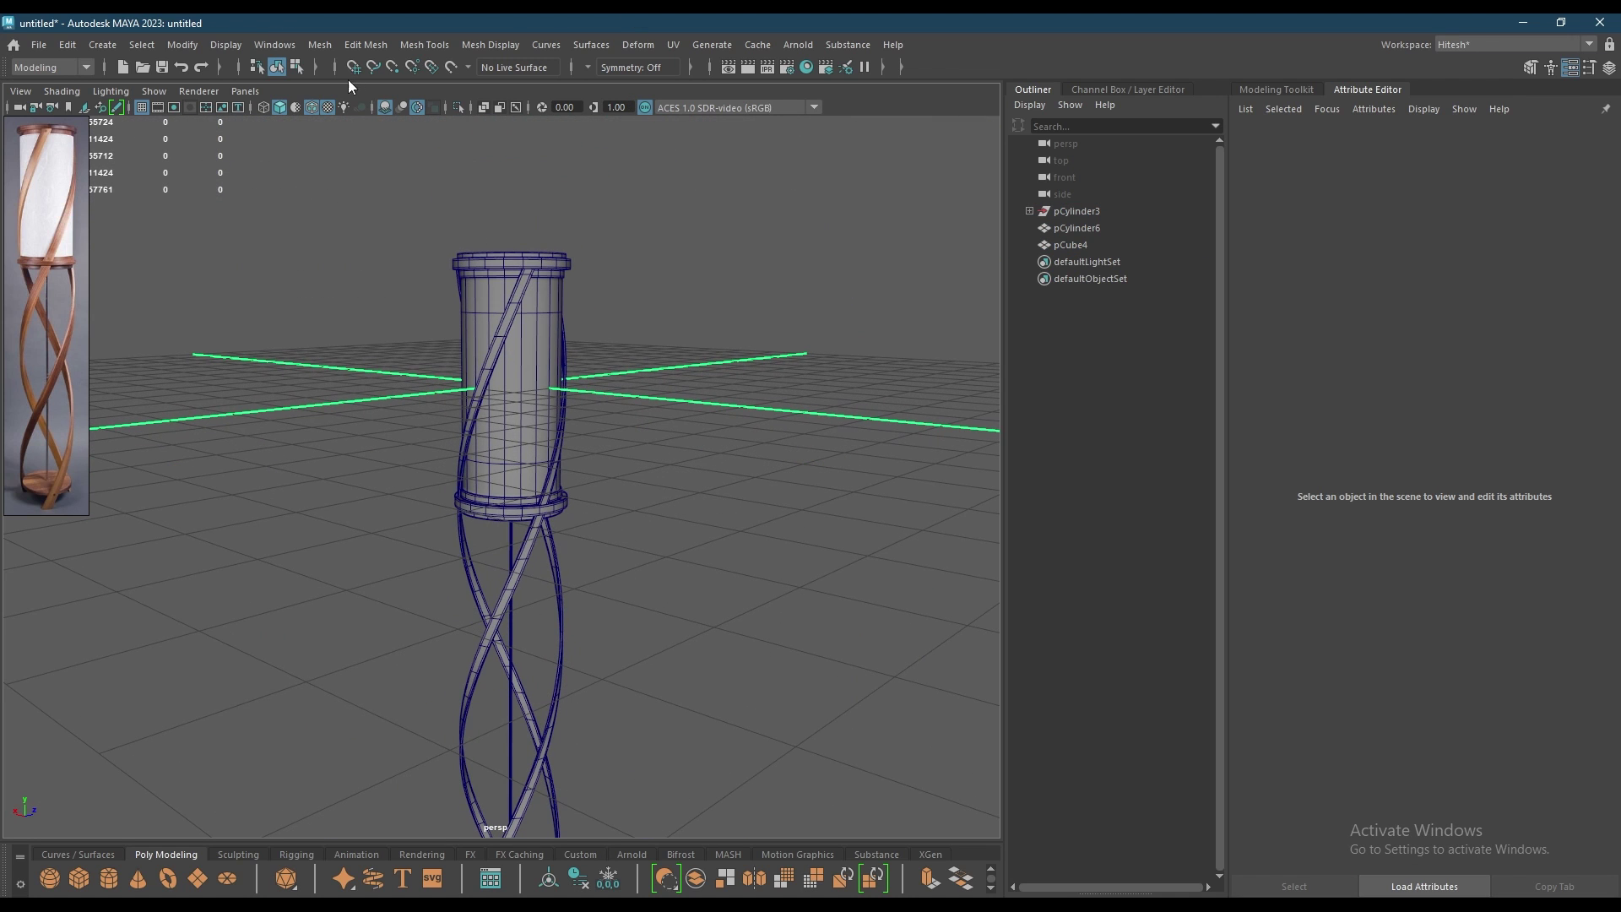
{"action": "left_click", "coordinate": [312, 101]}
{"action": "scroll", "coordinate": [559, 164], "scroll_direction": "down", "scroll_amount": 5}
{"action": "mouse_move", "coordinate": [747, 397]}
{"action": "left_mouse_down", "text": "alt"}
{"action": "mouse_move", "coordinate": [676, 412]}
{"action": "mouse_move", "coordinate": [678, 473]}
{"action": "left_mouse_up", "text": "alt"}
- Select the entire lamp in the front view and delete its construction history
{"action": "key", "text": "space"}
{"action": "scroll", "coordinate": [705, 605], "scroll_direction": "down", "scroll_amount": 8}
{"action": "left_click_drag", "start_coordinate": [684, 286], "coordinate": [545, 728]}
{"action": "left_click", "coordinate": [75, 44]}
{"action": "mouse_move", "coordinate": [189, 246]}
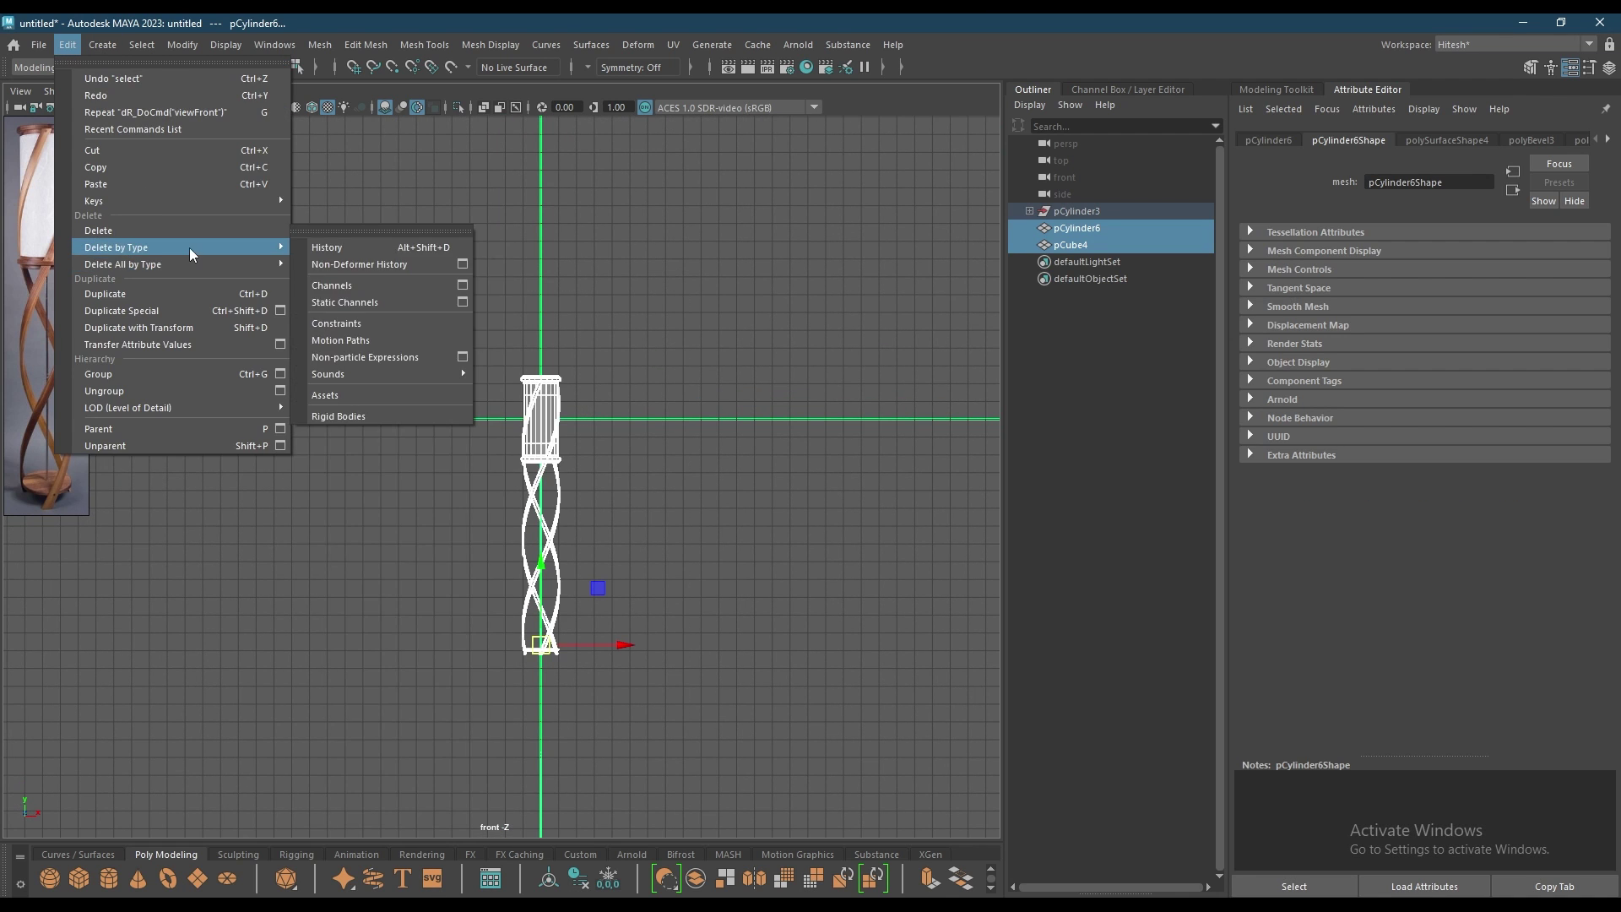
{"action": "left_click", "coordinate": [363, 249]}
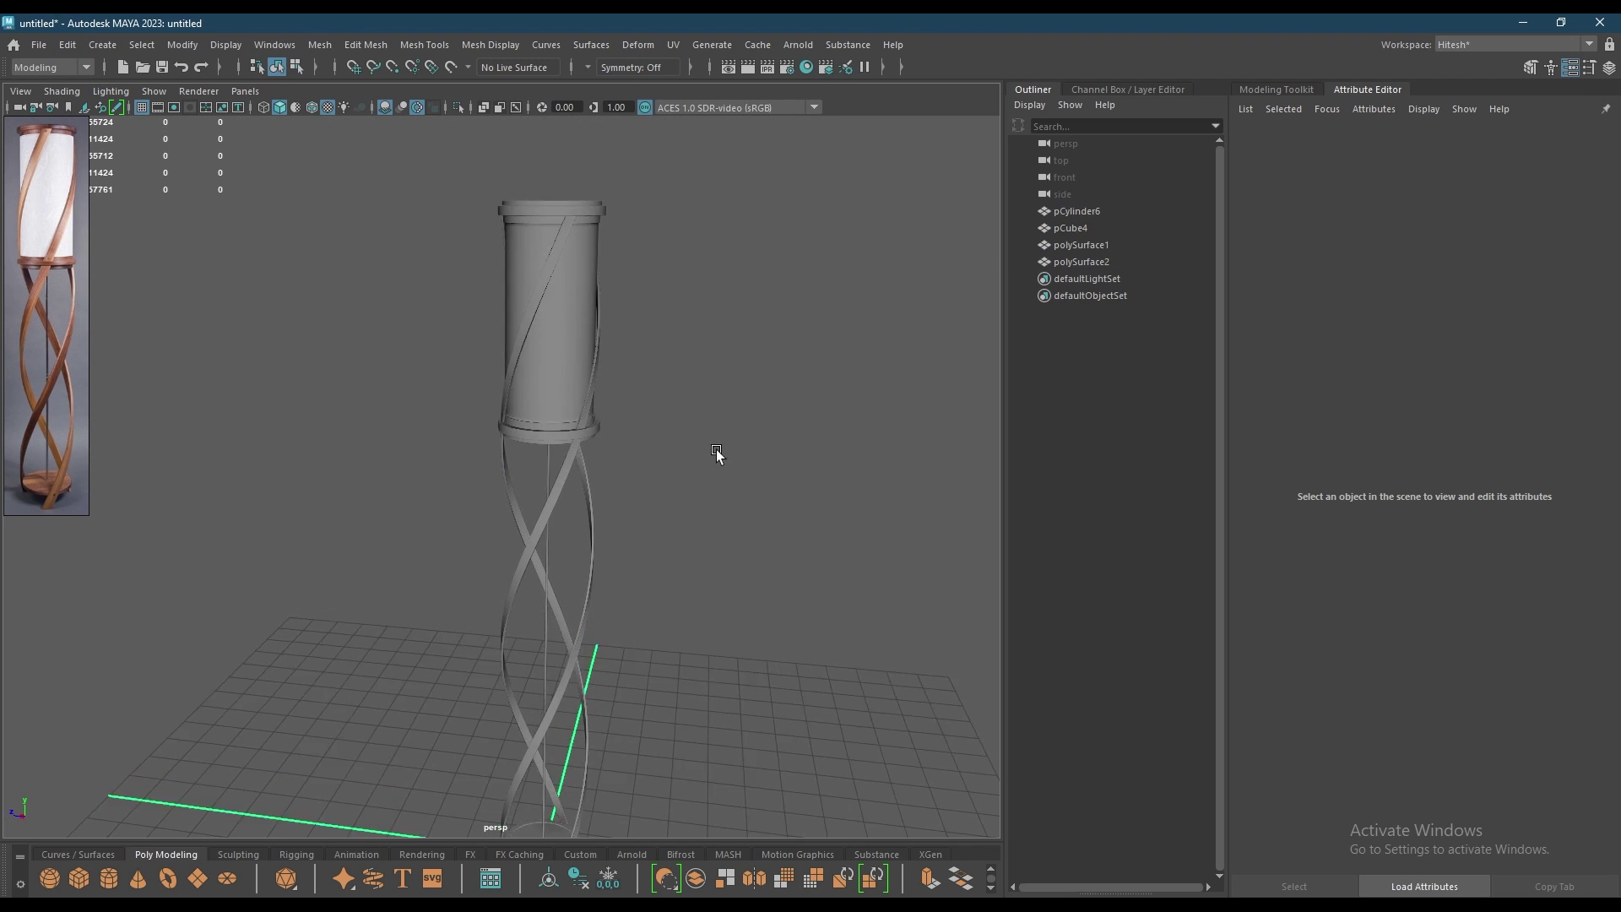
- Select the lampshade and switch off its smooth mesh preview to check the rim's topology
{"action": "left_click_drag", "start_coordinate": [717, 452], "coordinate": [546, 641], "text": "alt"}
{"action": "right_click_drag", "start_coordinate": [546, 642], "coordinate": [587, 716], "text": "alt"}
{"action": "middle_click_drag", "start_coordinate": [588, 716], "coordinate": [607, 388], "text": "alt"}
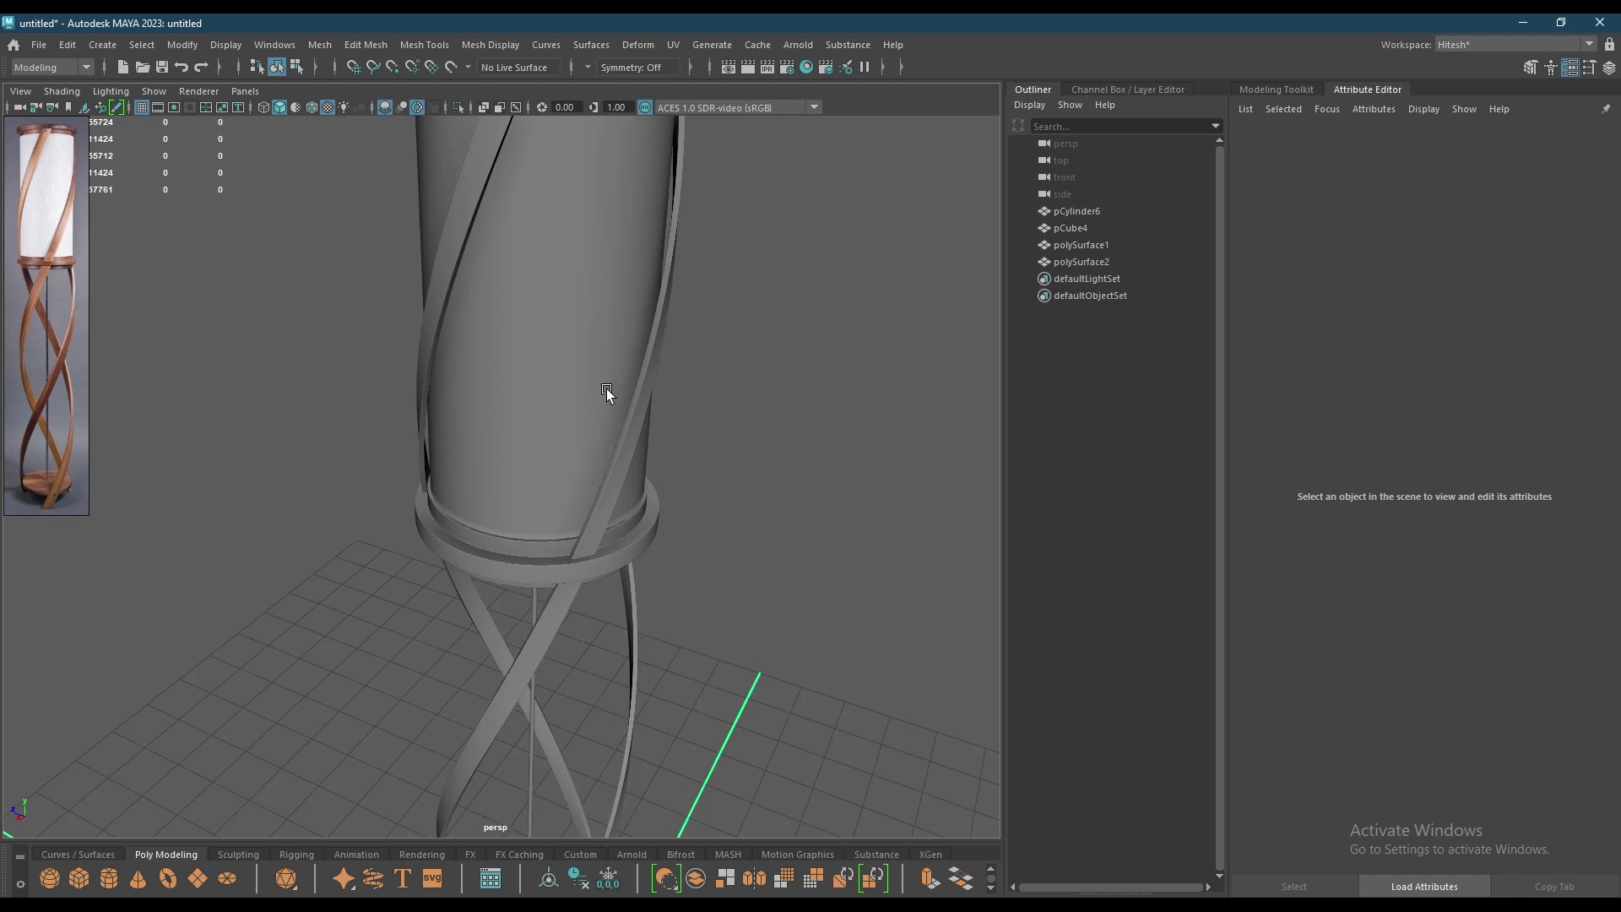
{"action": "right_click_drag", "start_coordinate": [606, 389], "coordinate": [557, 570], "text": "alt"}
{"action": "left_click", "coordinate": [550, 553]}
{"action": "key", "text": "1"}
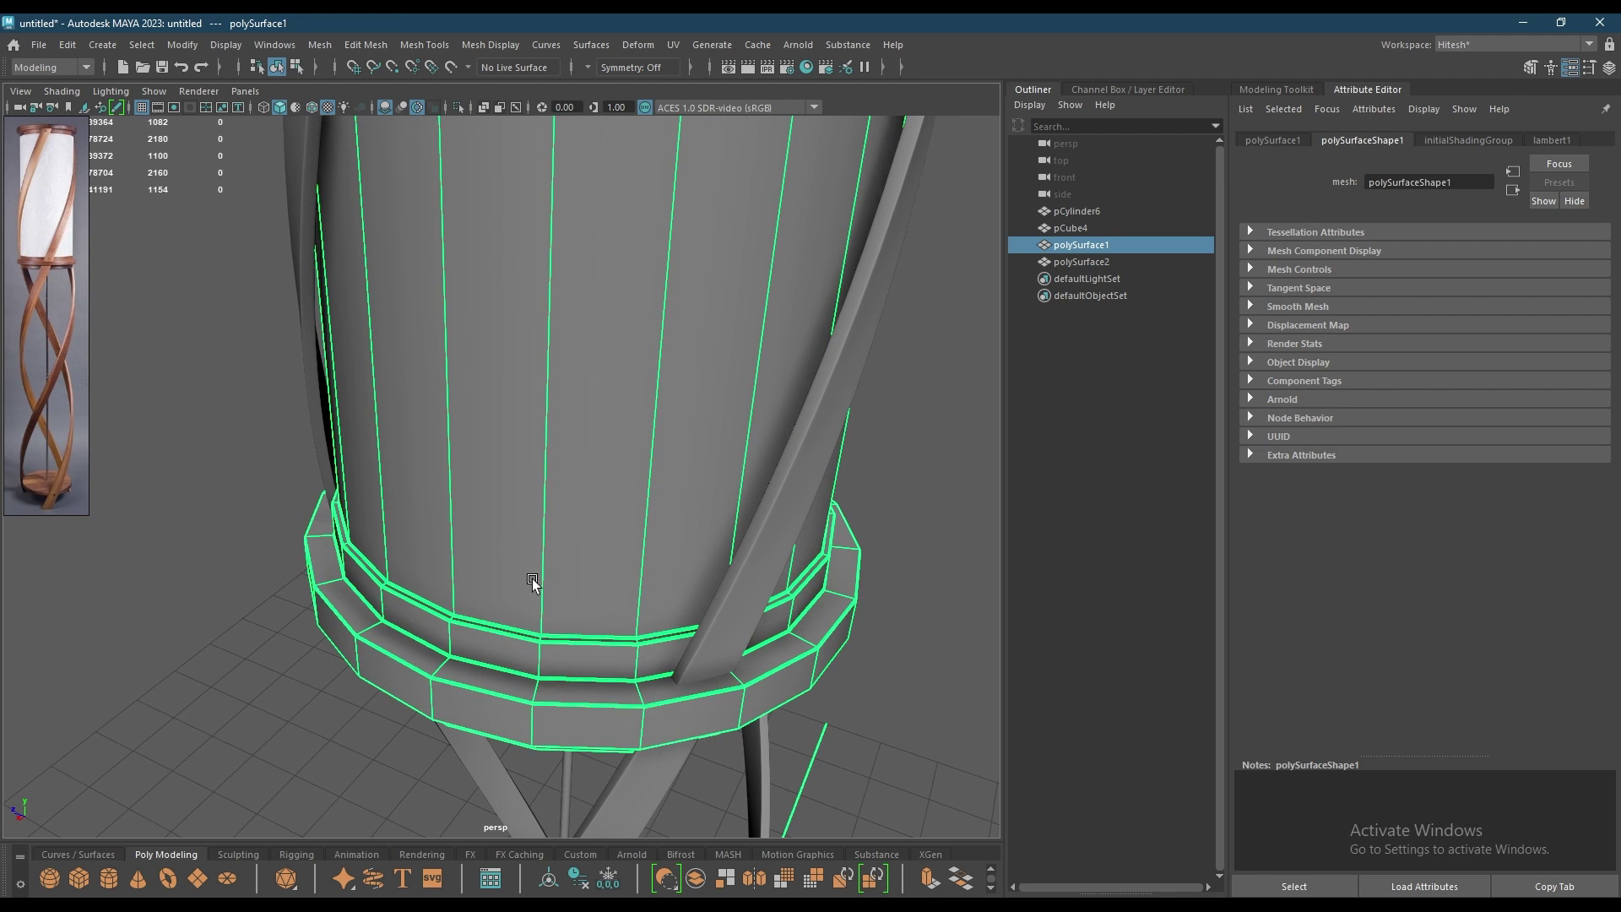
- Insert three evenly spaced horizontal edge loops around the lampshade's cylindrical body and turn its smooth mesh preview back on
{"action": "middle_click_drag", "start_coordinate": [532, 579], "coordinate": [579, 498], "text": "alt"}
{"action": "right_click_drag", "start_coordinate": [579, 498], "coordinate": [528, 269], "text": "alt"}
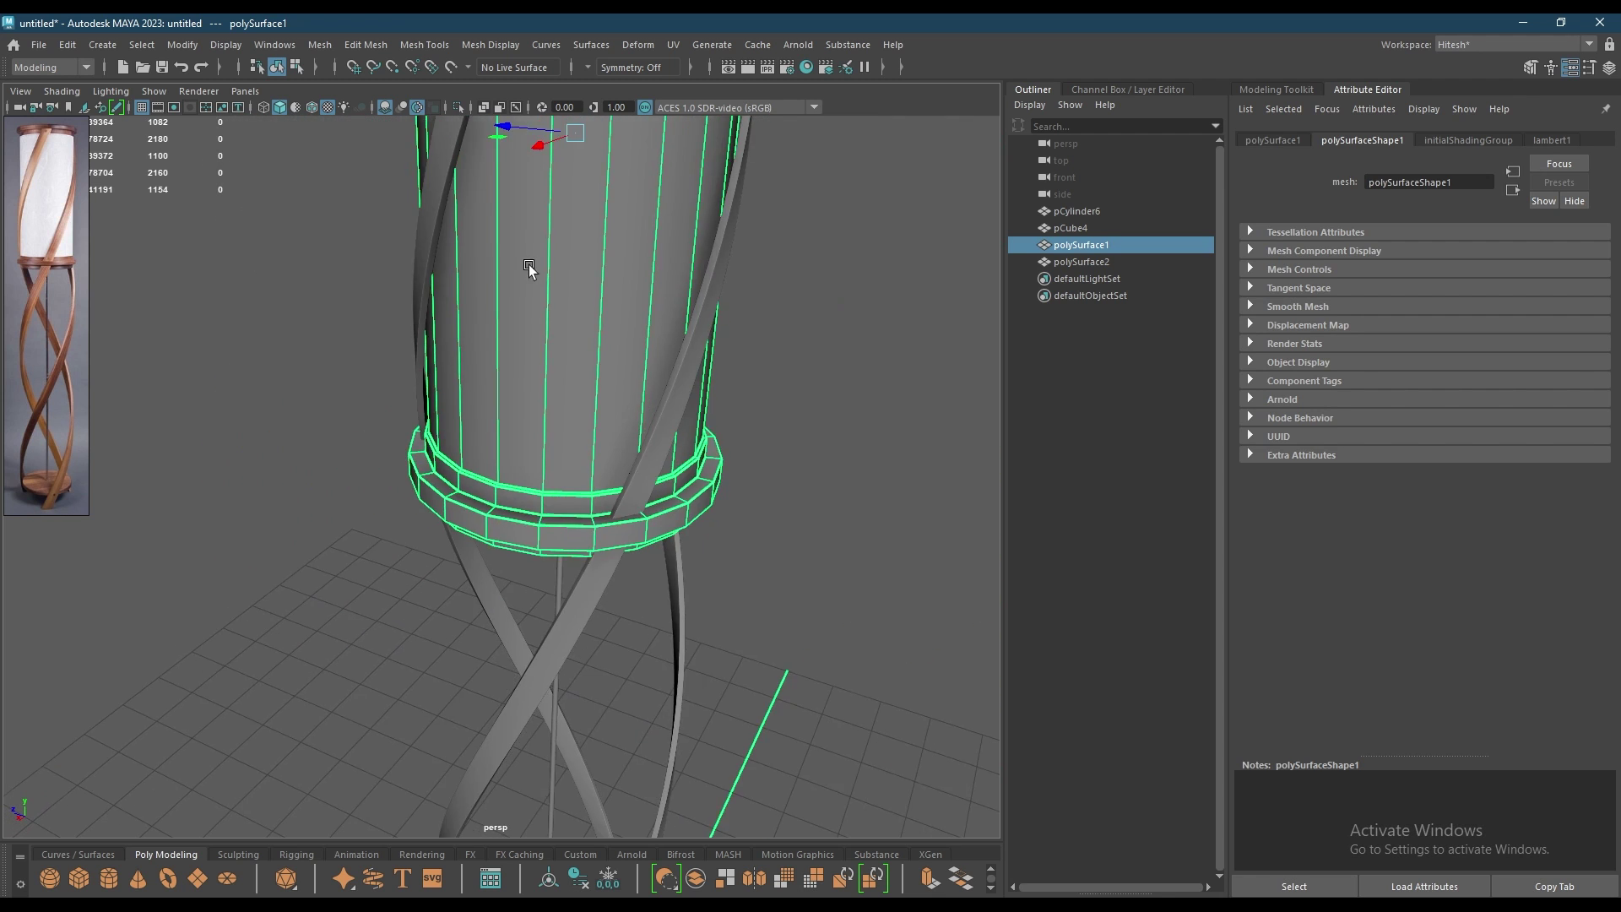
{"action": "left_click_drag", "start_coordinate": [529, 269], "coordinate": [541, 186], "text": "alt"}
{"action": "middle_click_drag", "start_coordinate": [540, 185], "coordinate": [573, 434], "text": "alt"}
{"action": "right_click_drag", "start_coordinate": [572, 434], "coordinate": [397, 347], "text": "alt"}
{"action": "left_click", "coordinate": [535, 402]}
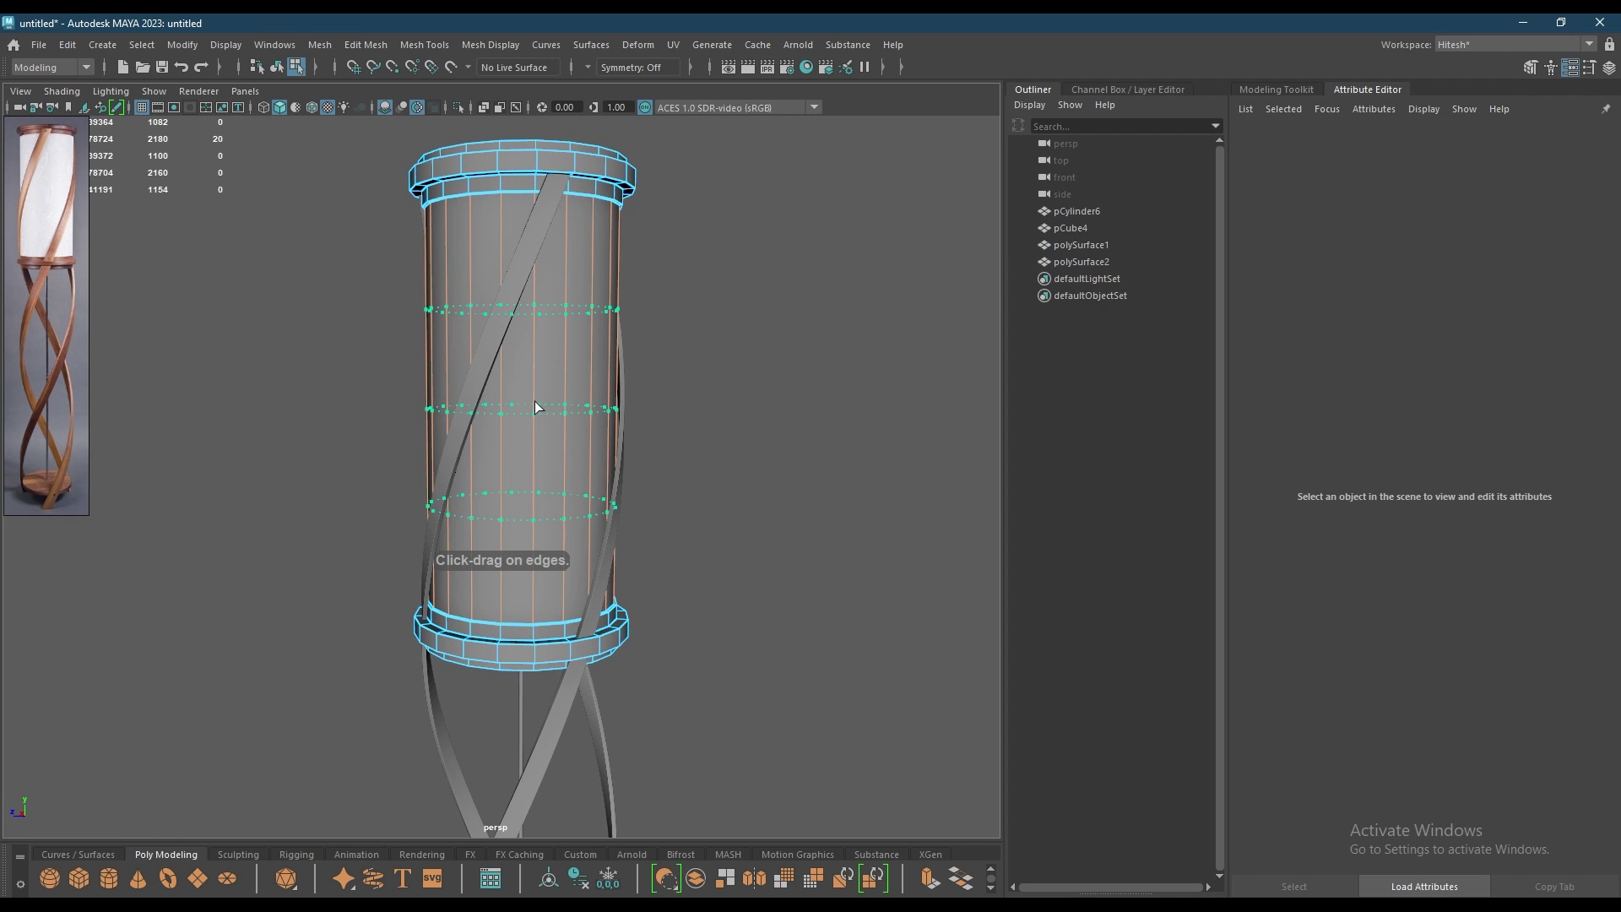
{"action": "key", "text": "w"}
{"action": "right_click_drag", "start_coordinate": [545, 351], "coordinate": [643, 324]}
{"action": "key", "text": "3"}
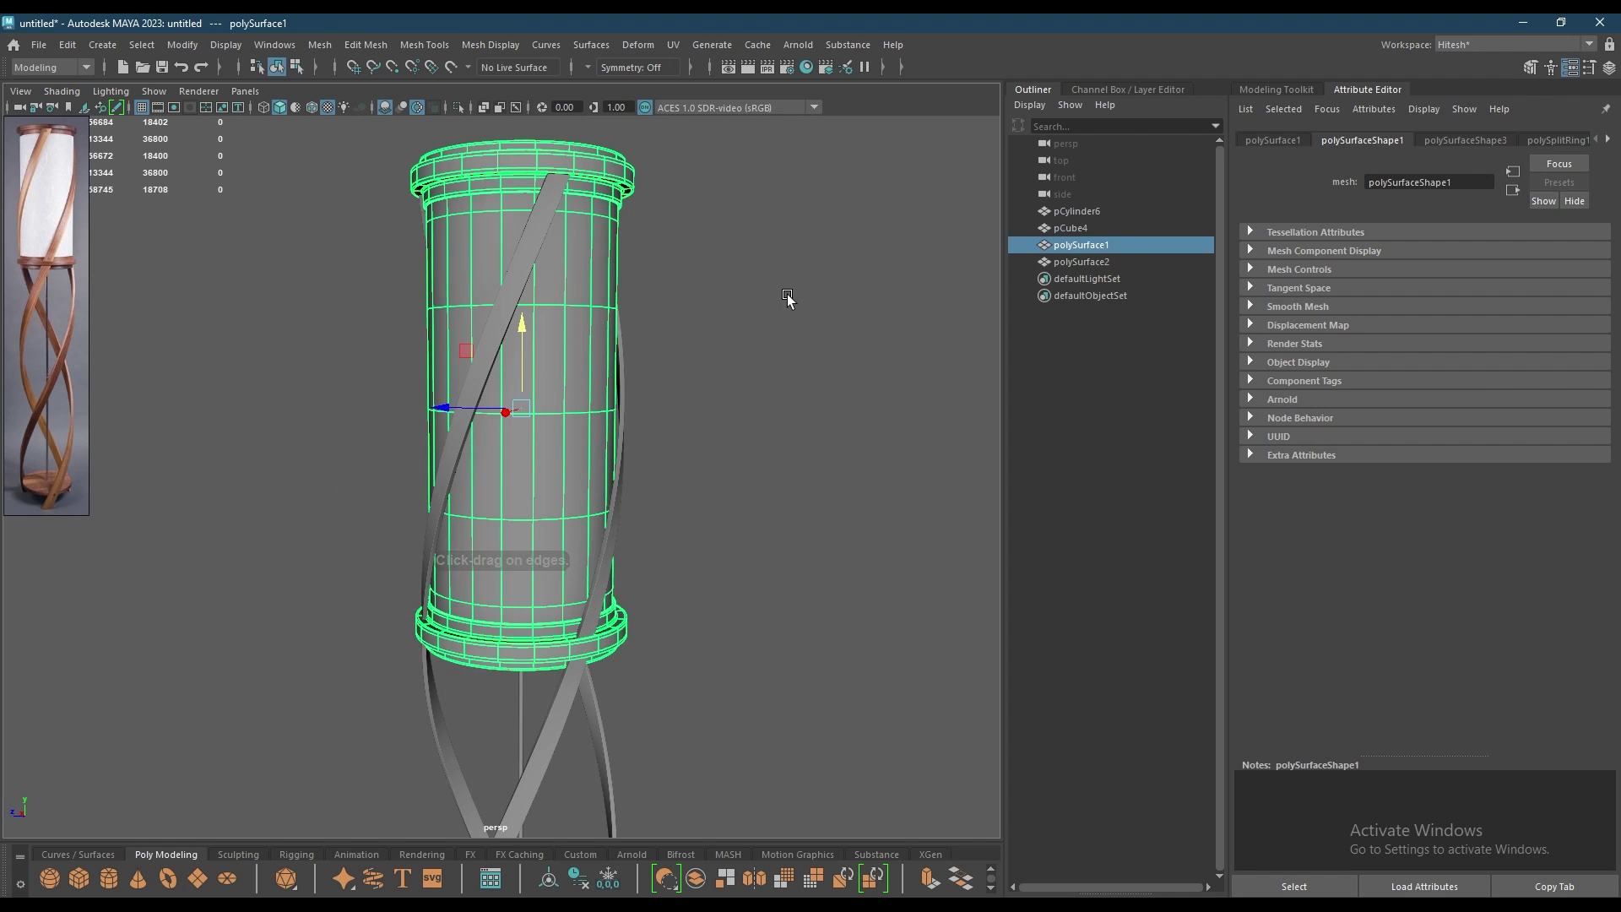
- Deselect the lampshade, examine the whole smoothed lamp and show the Modeling Toolkit
{"action": "left_click", "coordinate": [787, 294]}
{"action": "left_click_drag", "start_coordinate": [787, 293], "coordinate": [691, 496], "text": "alt"}
{"action": "right_click_drag", "start_coordinate": [691, 496], "coordinate": [674, 385], "text": "alt"}
{"action": "middle_click_drag", "start_coordinate": [672, 701], "coordinate": [664, 584], "text": "alt"}
{"action": "left_click_drag", "start_coordinate": [664, 584], "coordinate": [760, 282], "text": "alt"}
{"action": "left_click", "coordinate": [1274, 89]}
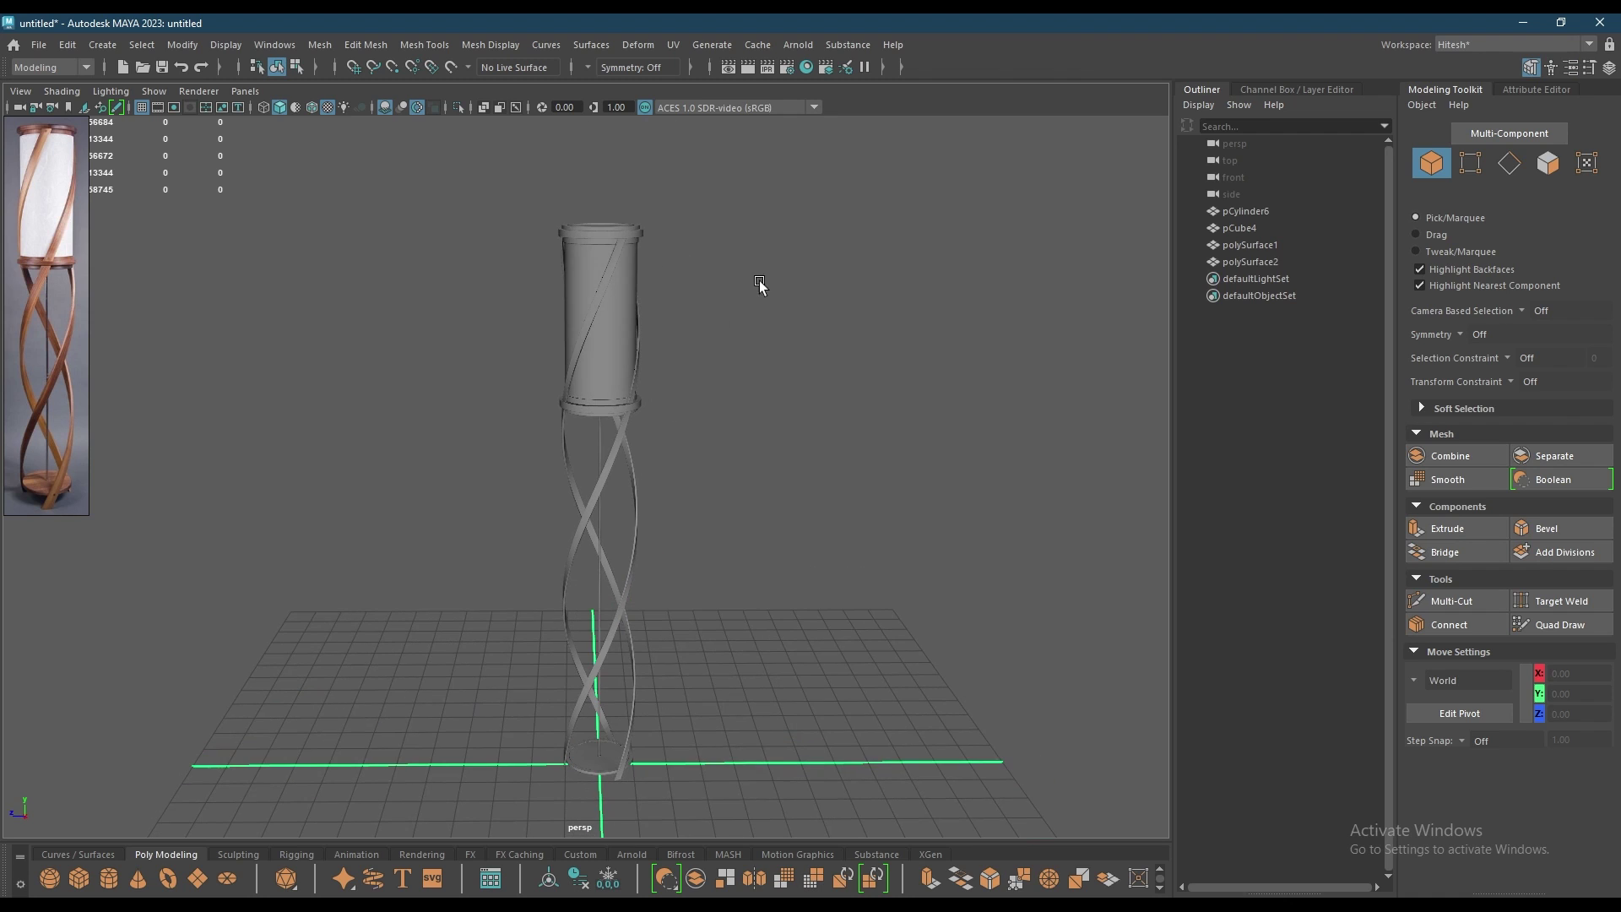